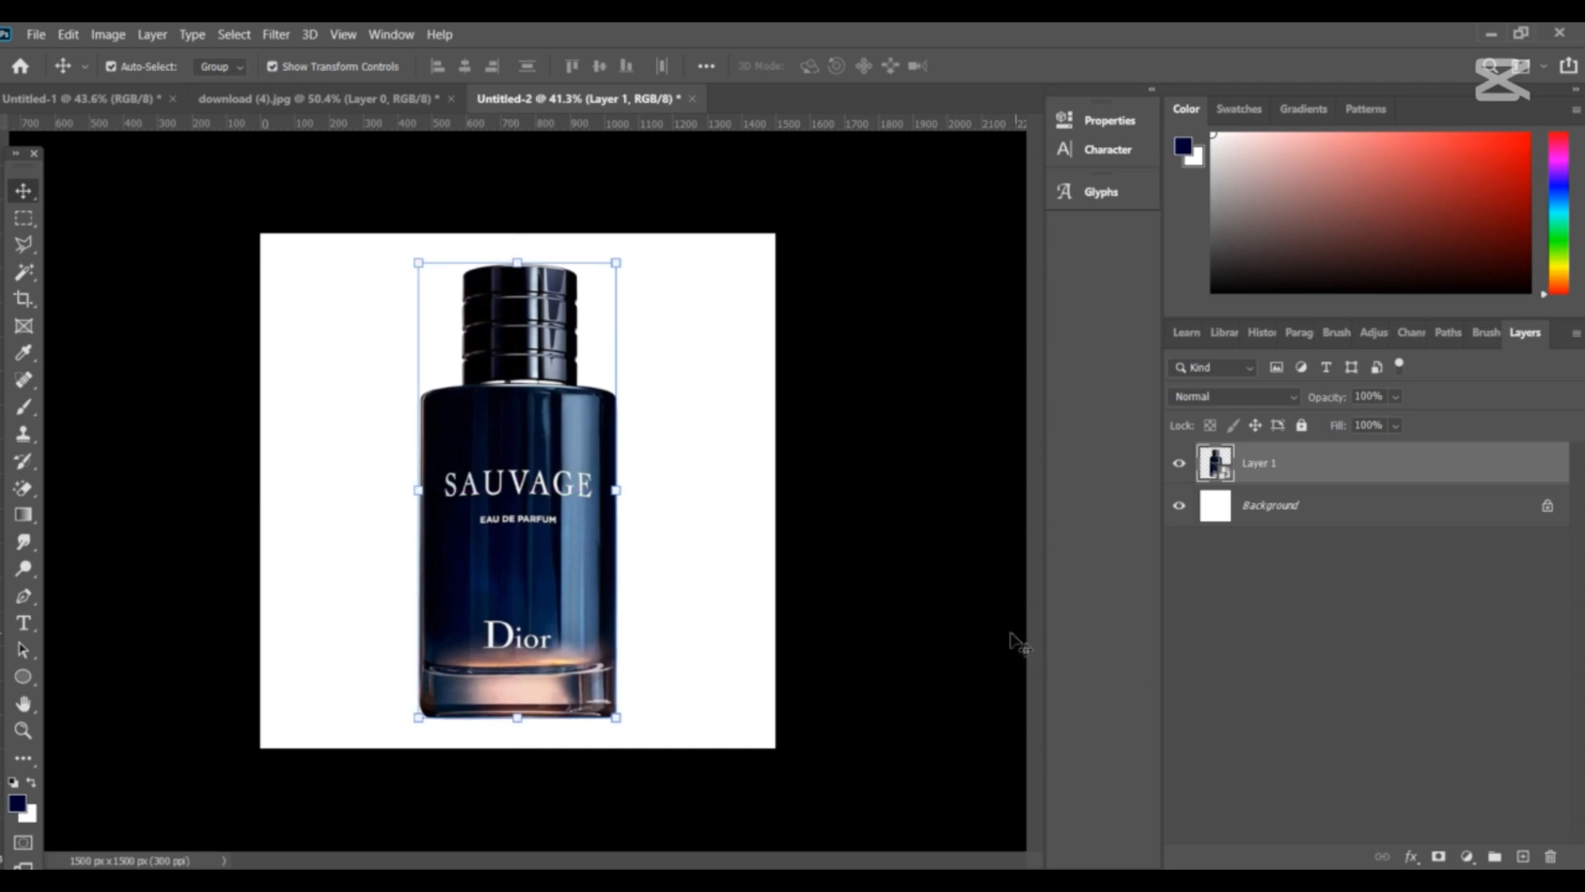
- Fill the Background layer with dark navy, colour 000033
click(1354, 539)
click(1347, 520)
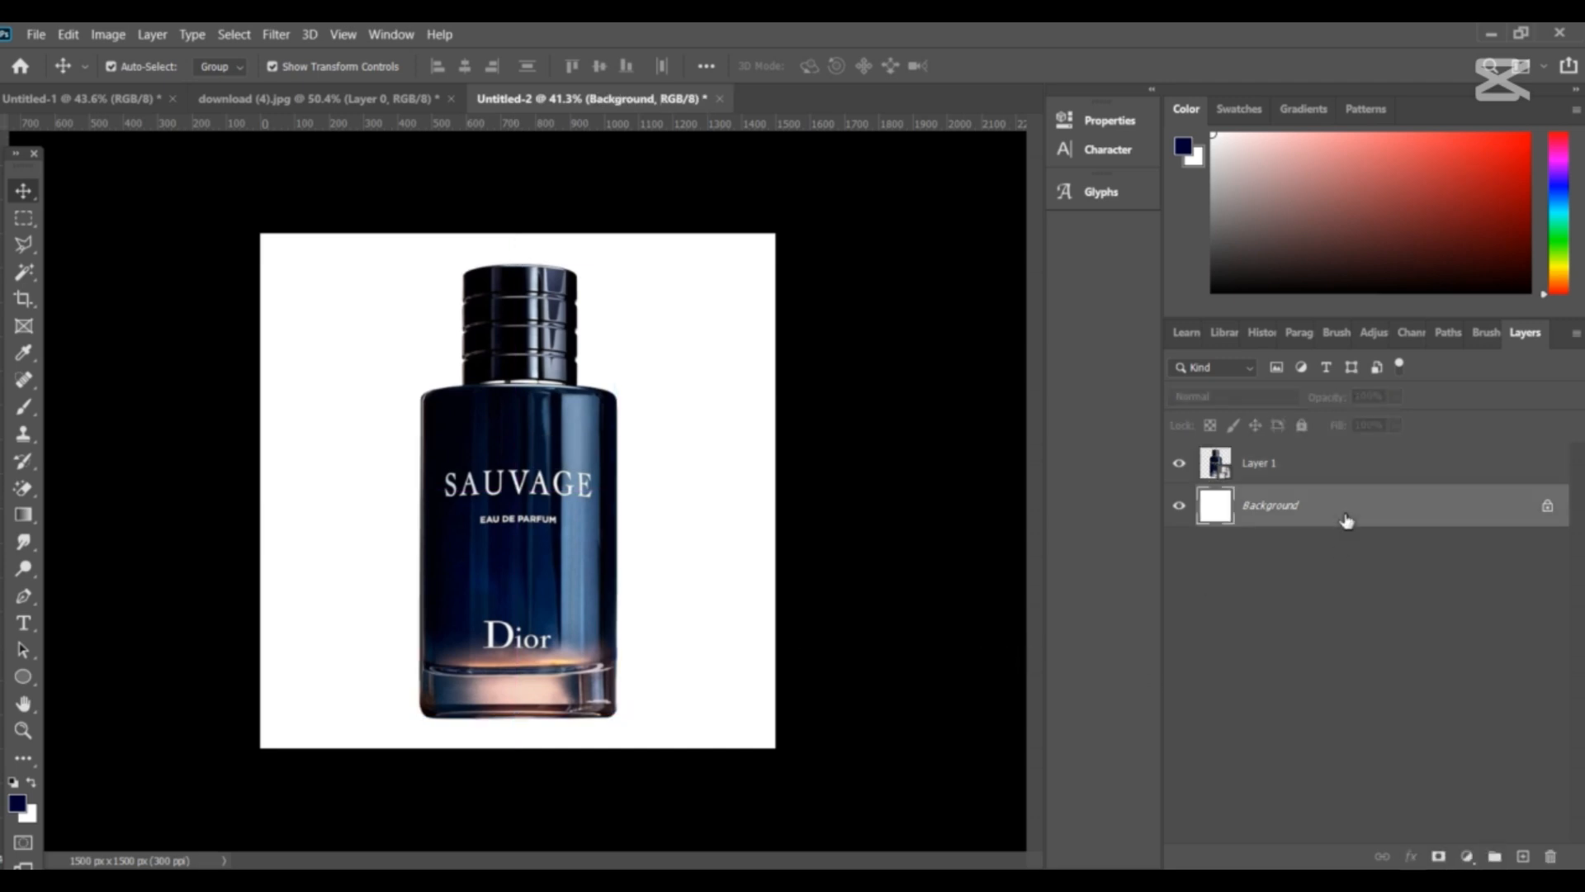
click(18, 802)
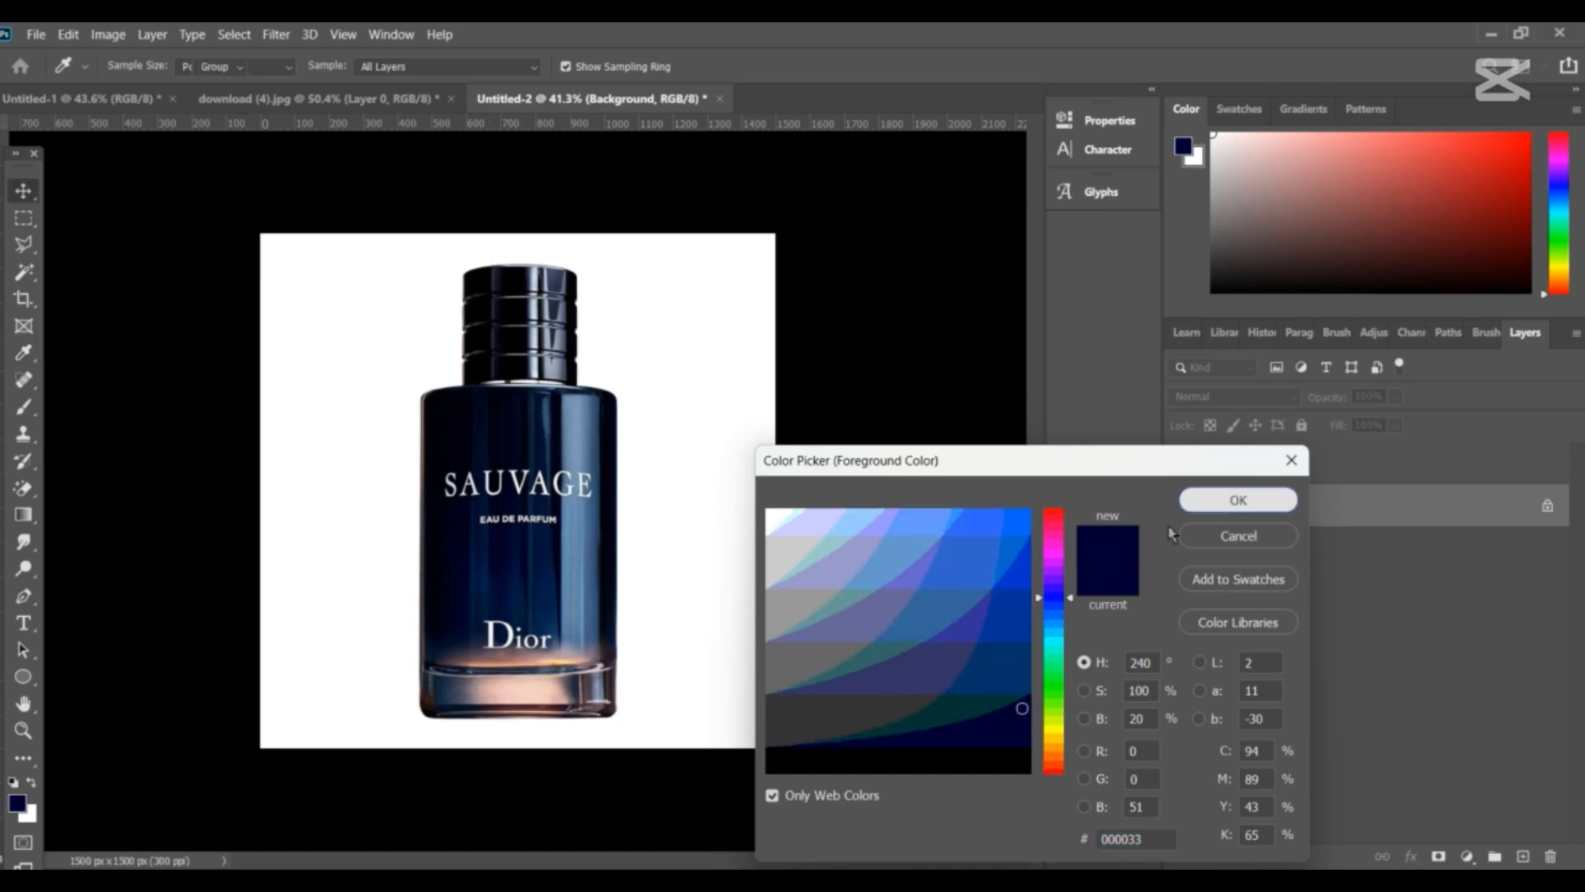
click(1236, 500)
key(alt+Delete)
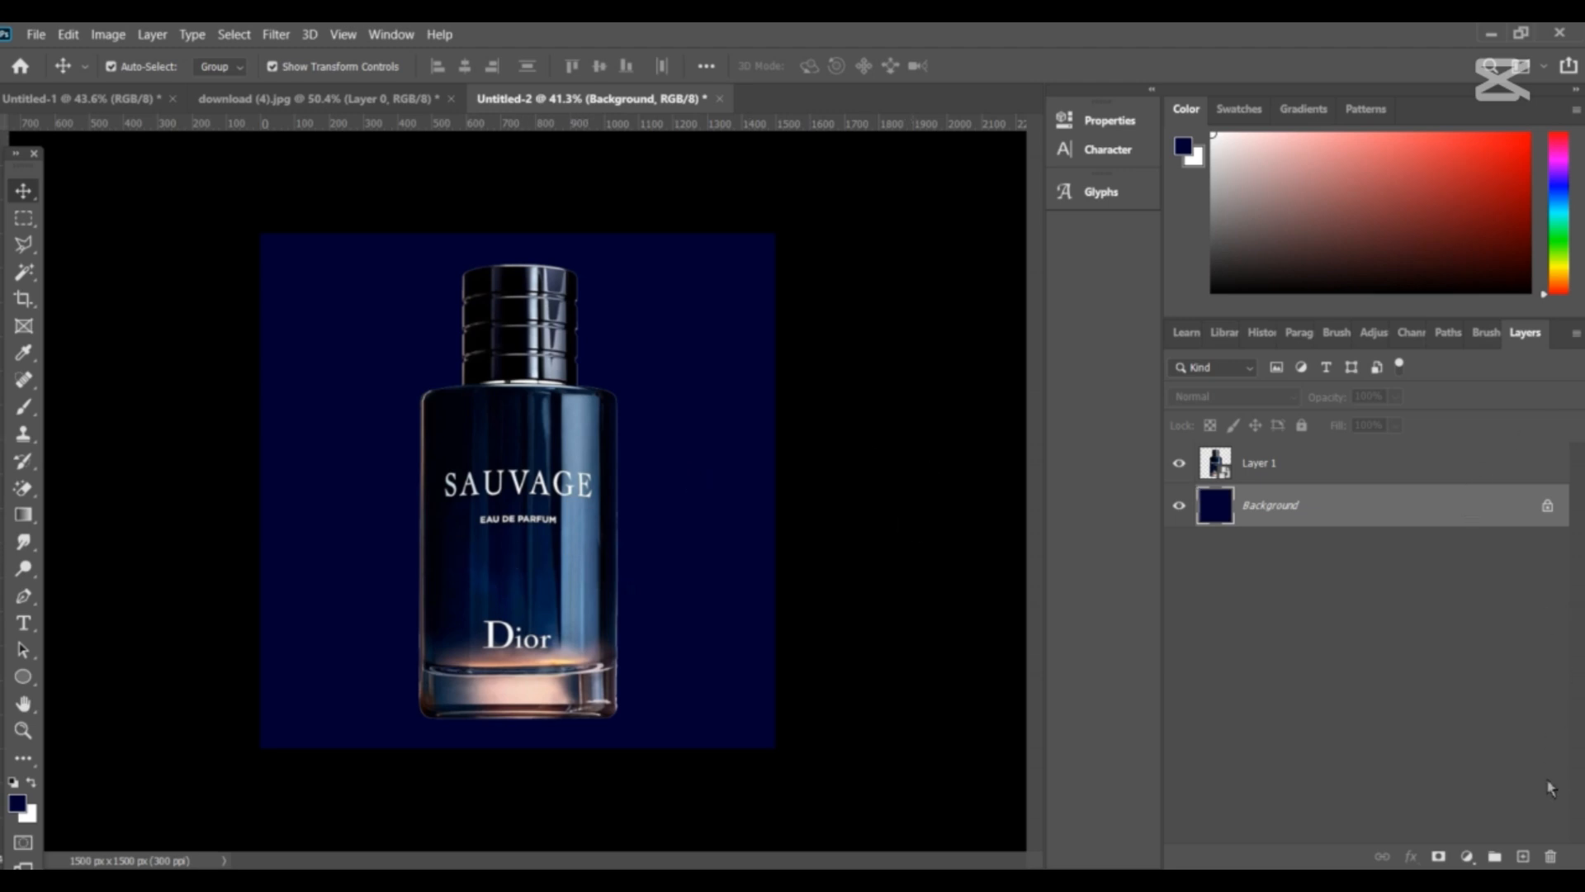
- Outline a thin diagonal strip from the canvas's left edge to its bottom edge on a new layer beneath the bottle, and make it a selection
click(1523, 856)
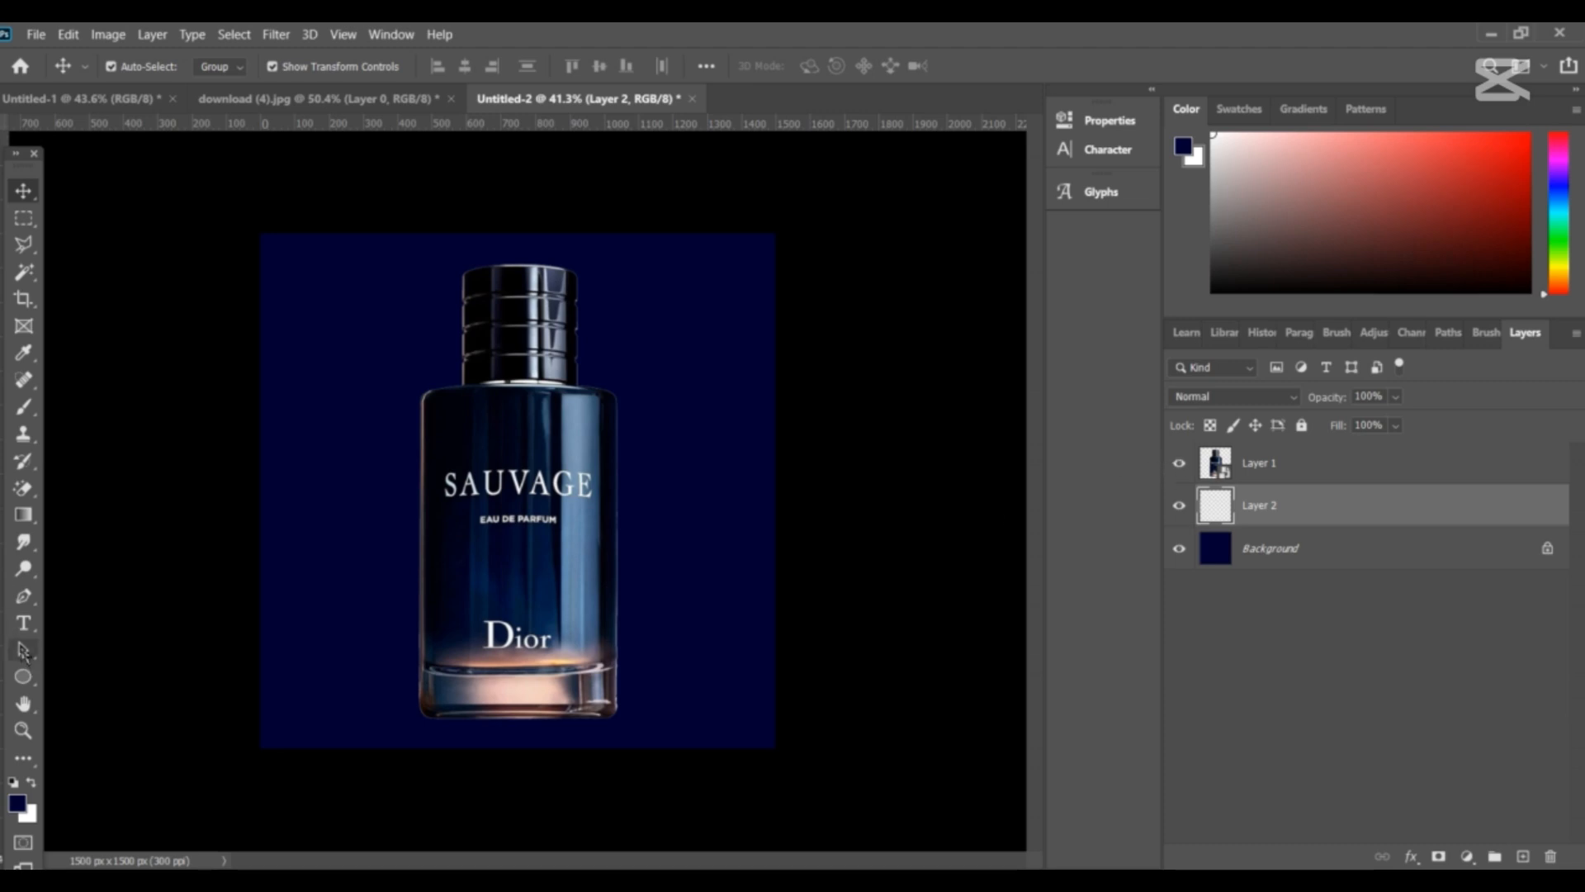
click(23, 596)
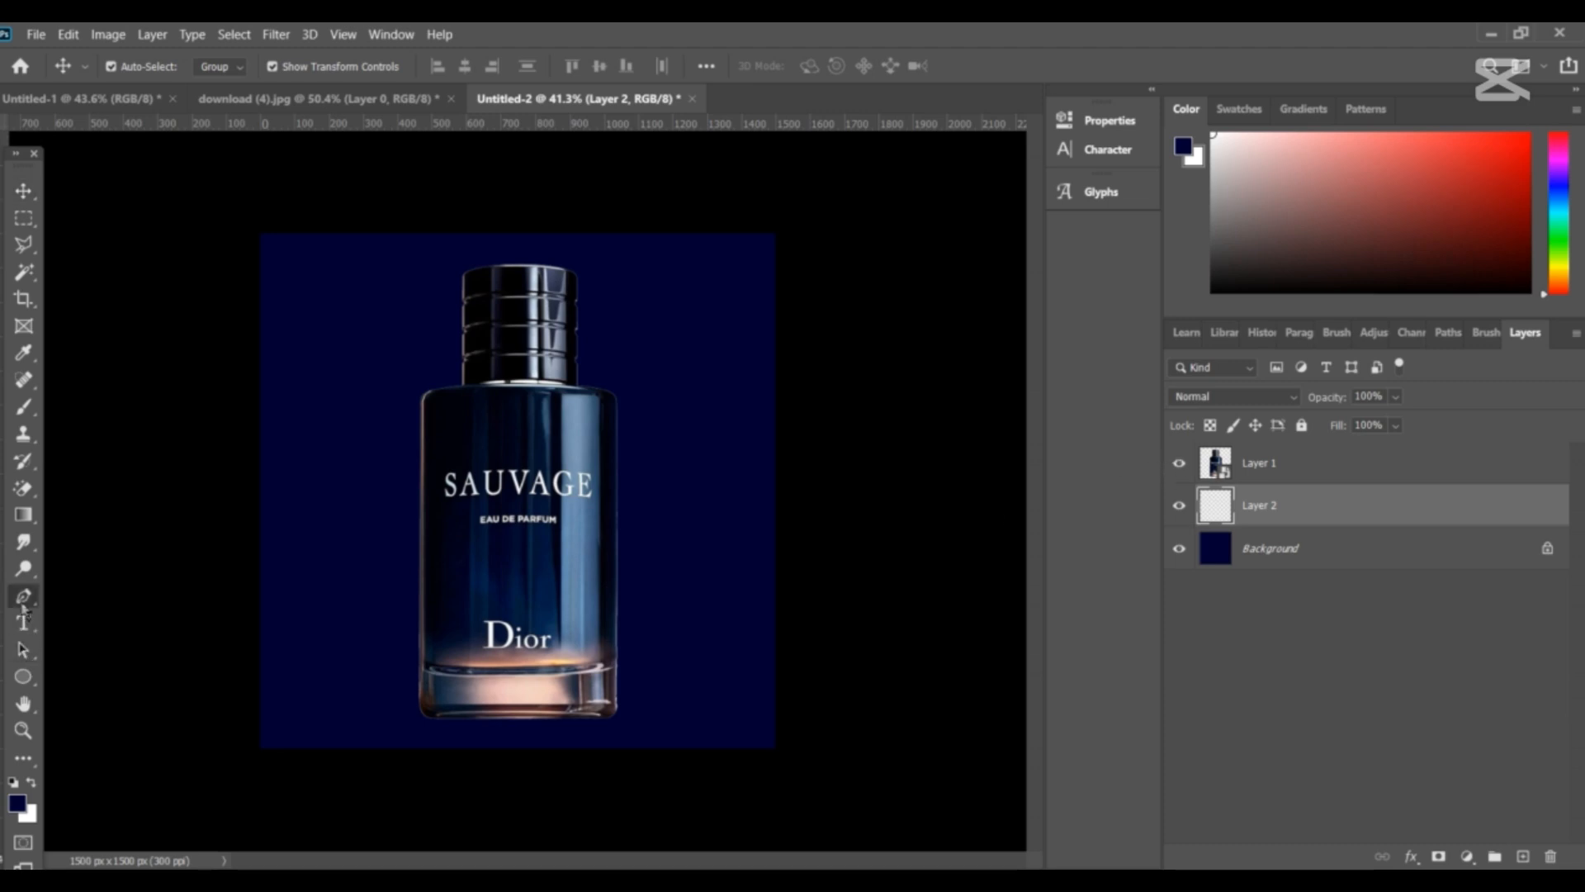
click(258, 361)
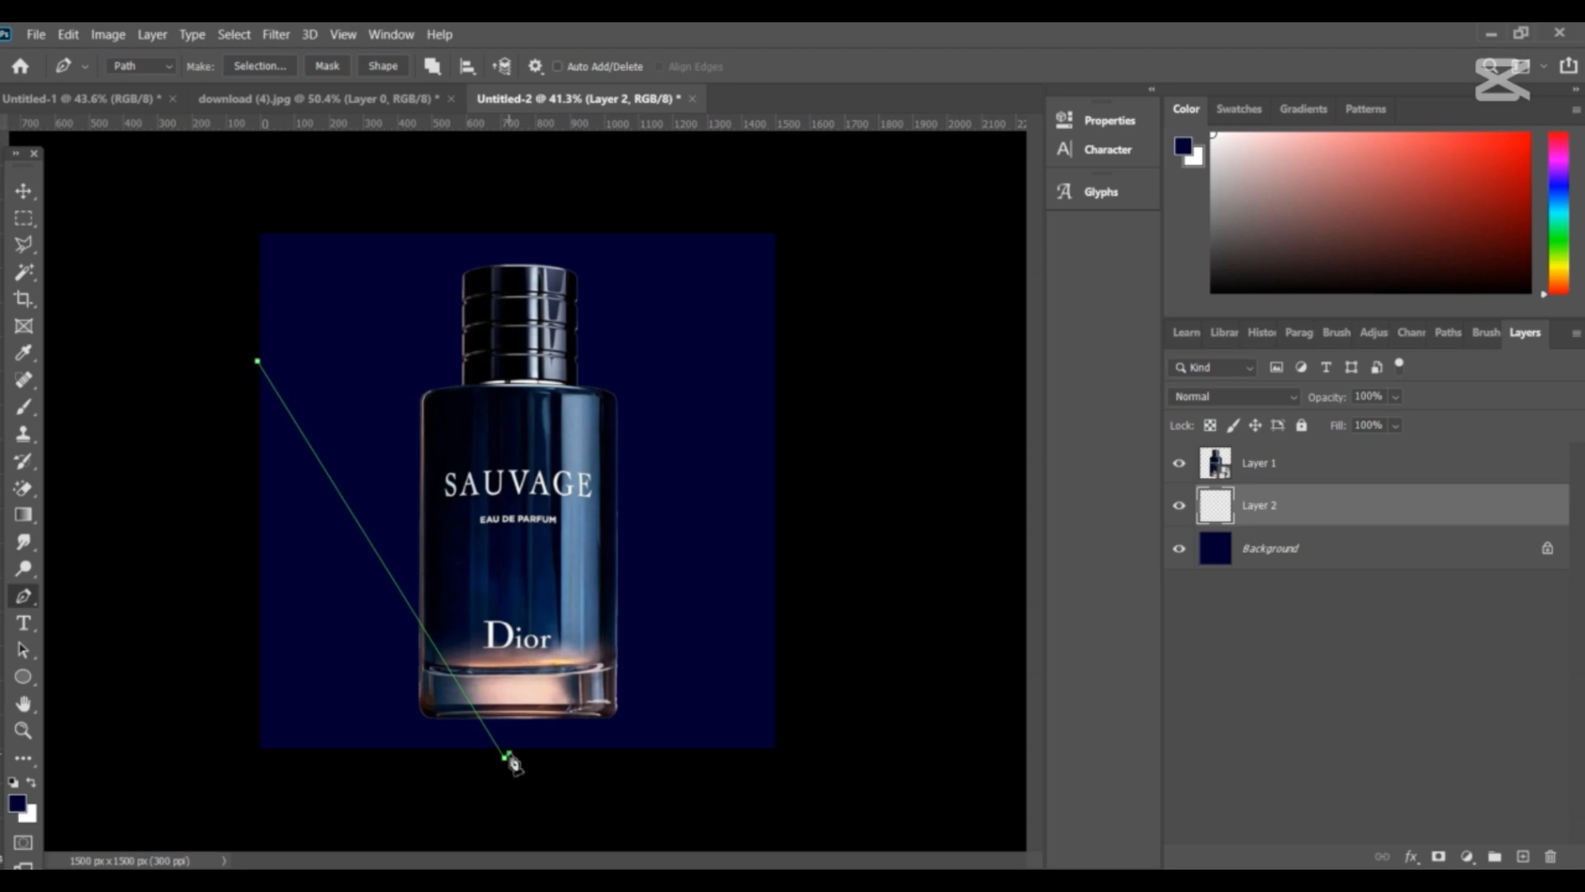
click(255, 349)
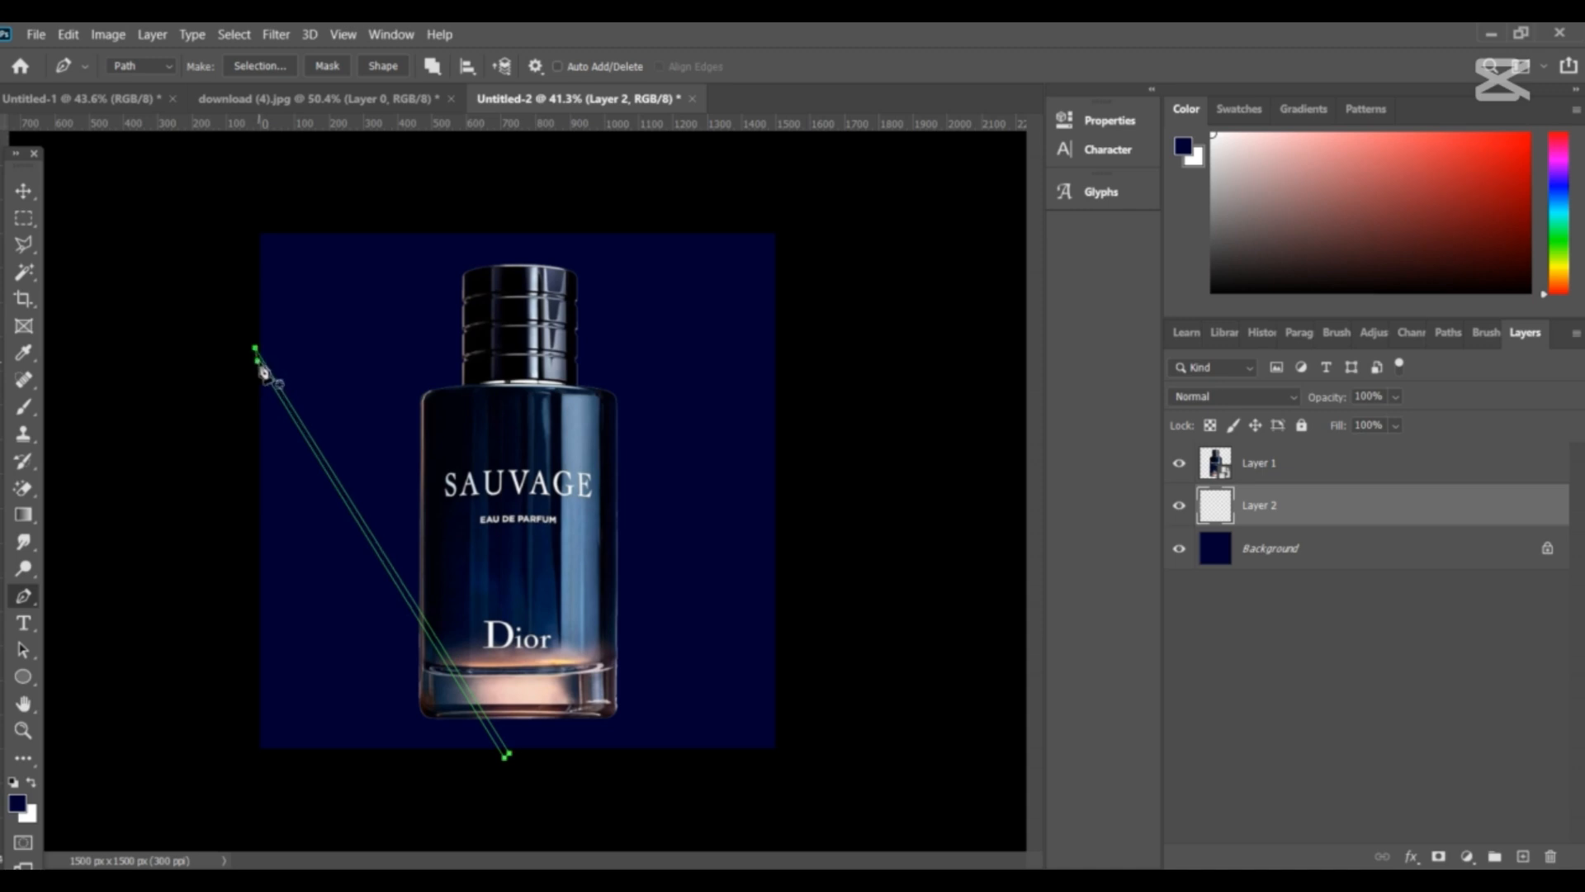
key(ctrl+minus)
key(ctrl+plus)
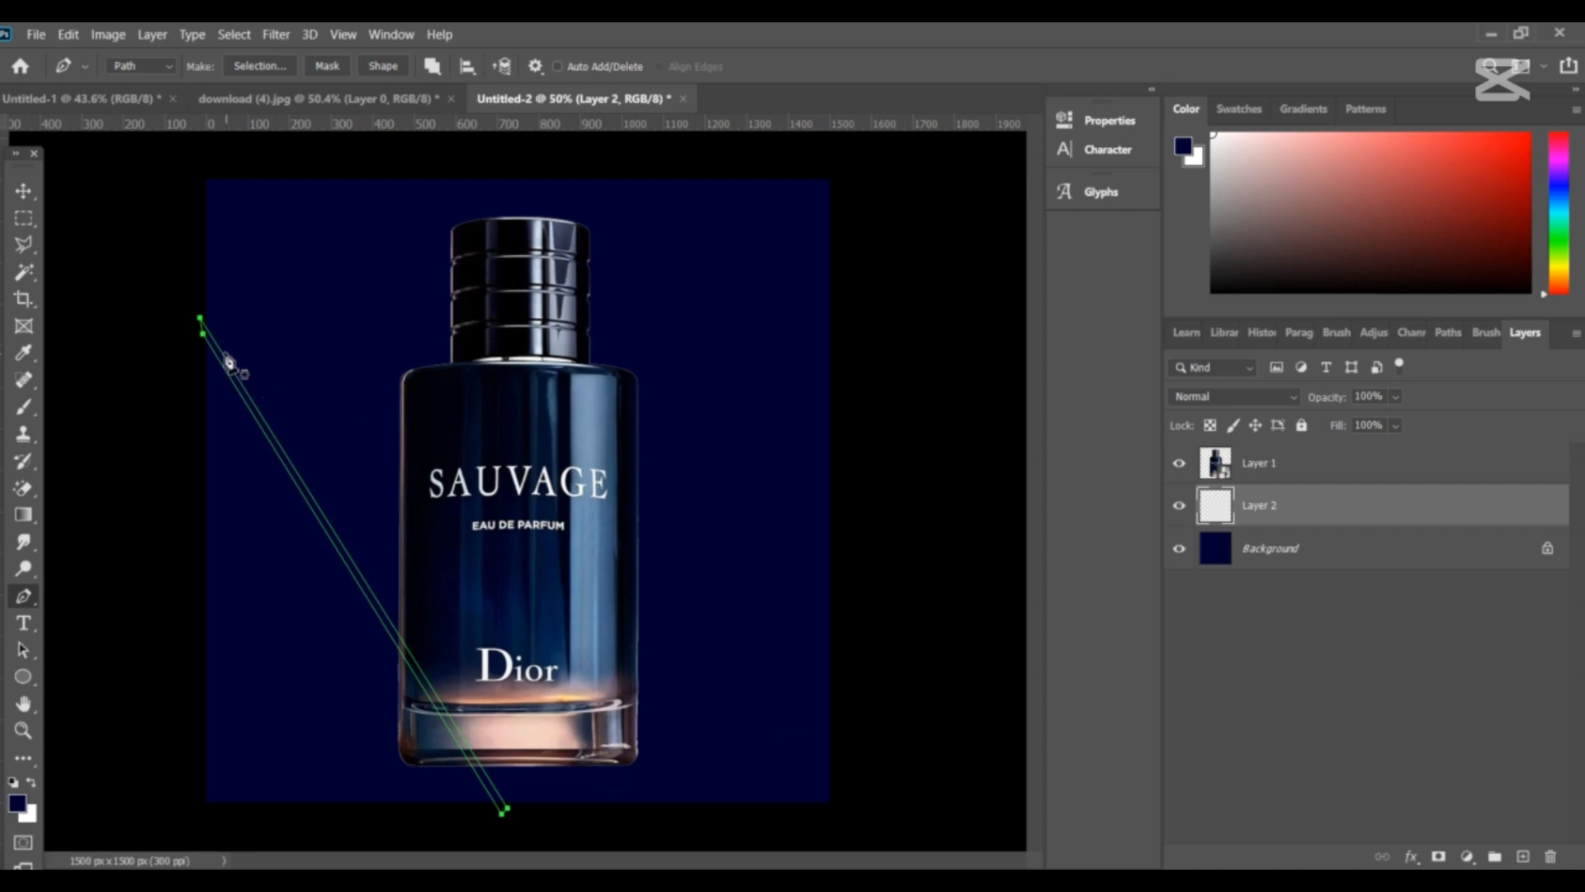
key(ctrl+Return)
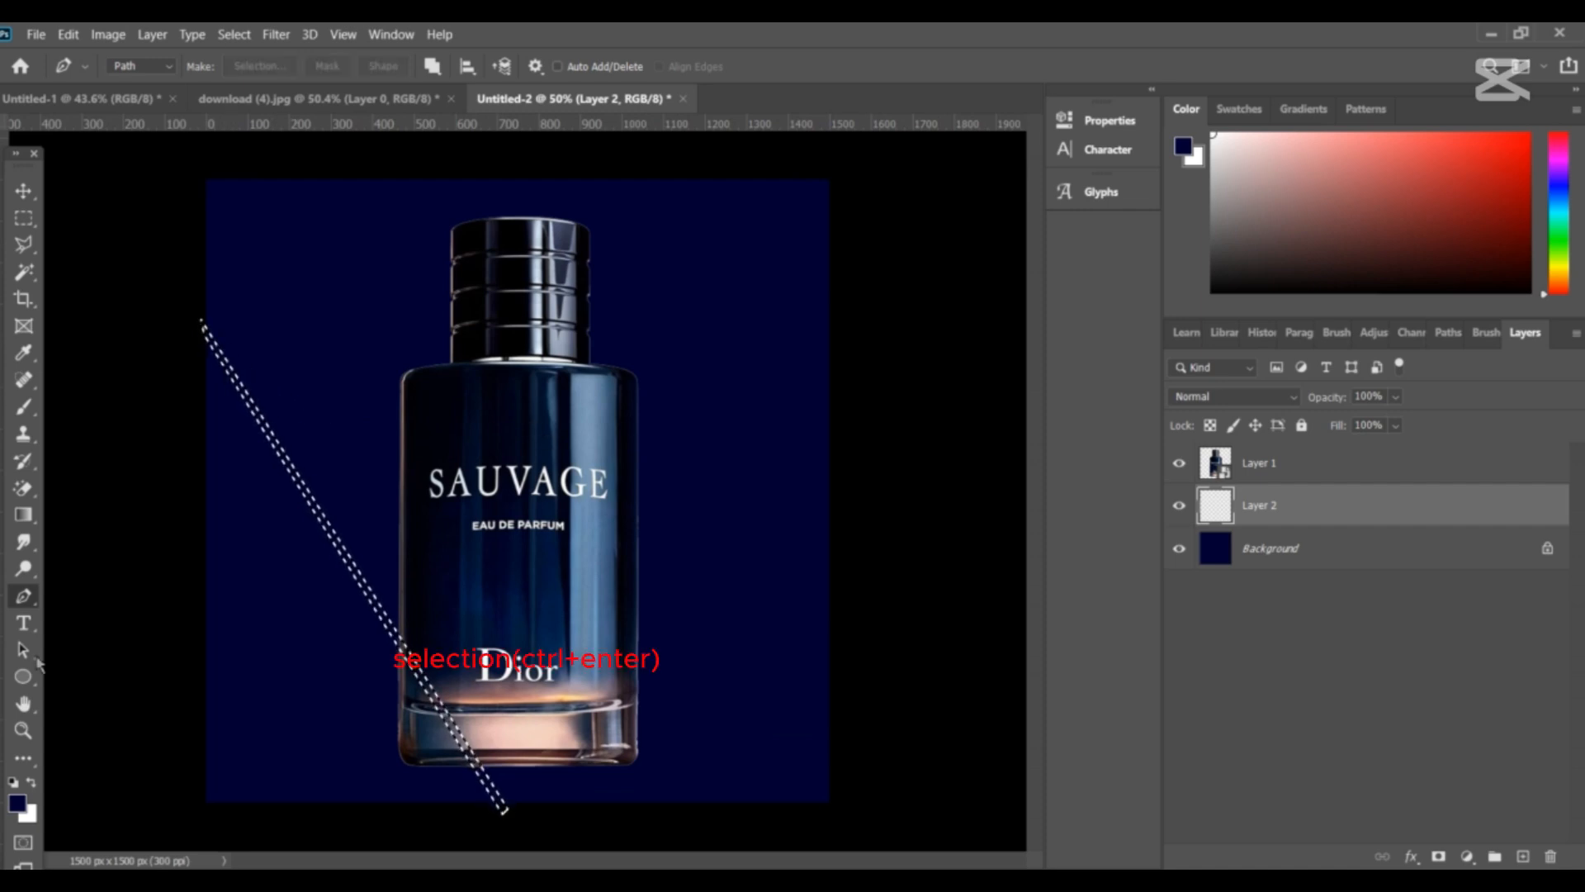
- Fill the selected diagonal strip with white and deselect it
click(33, 784)
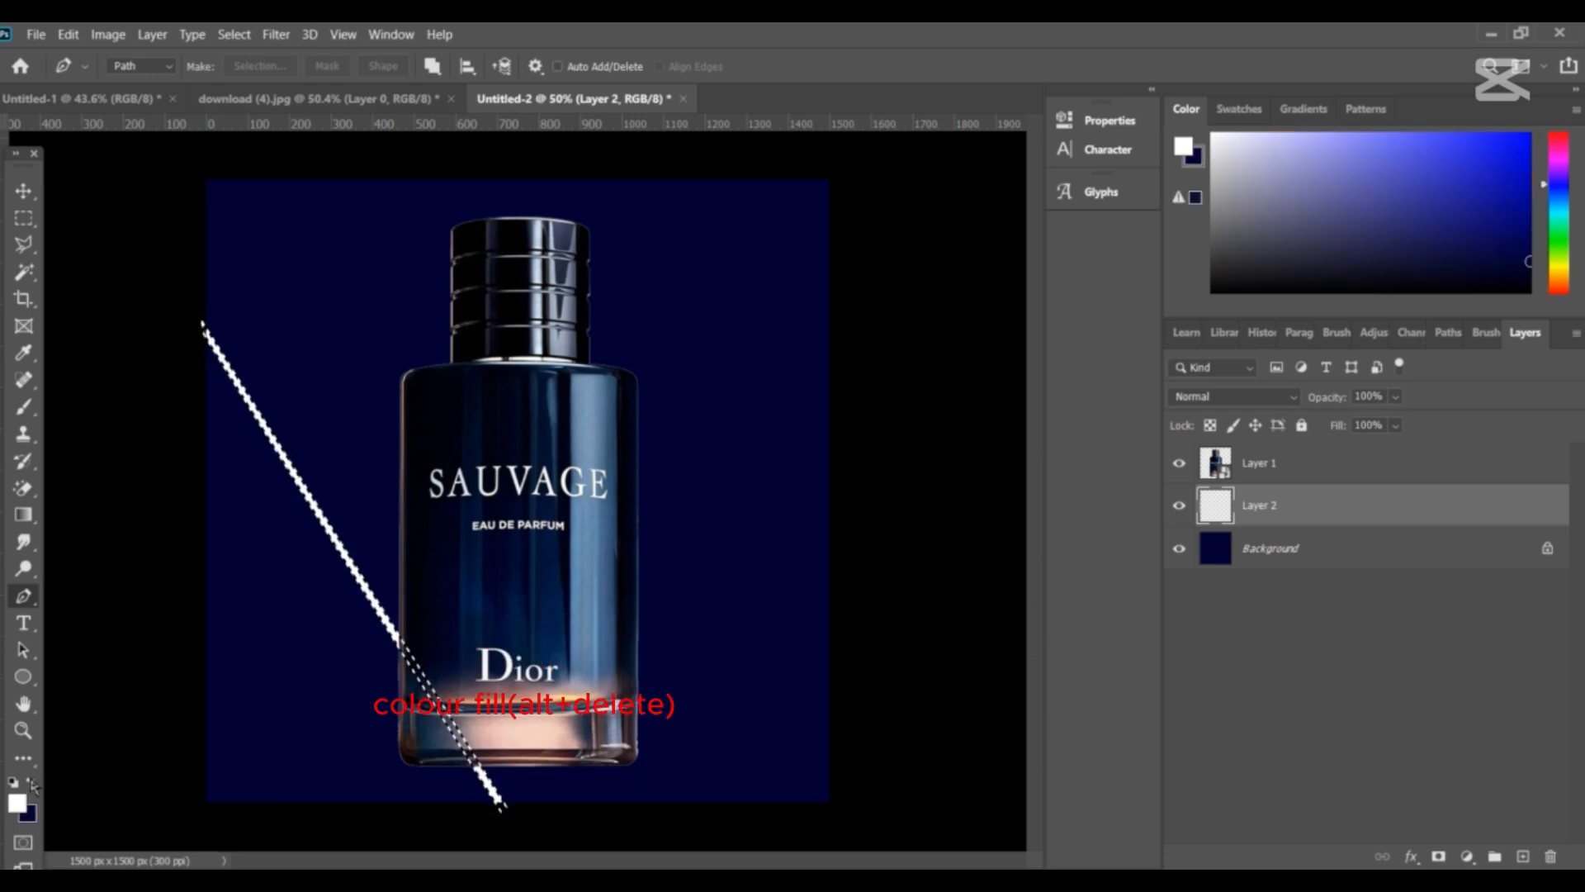
key(alt+Delete)
key(ctrl+d)
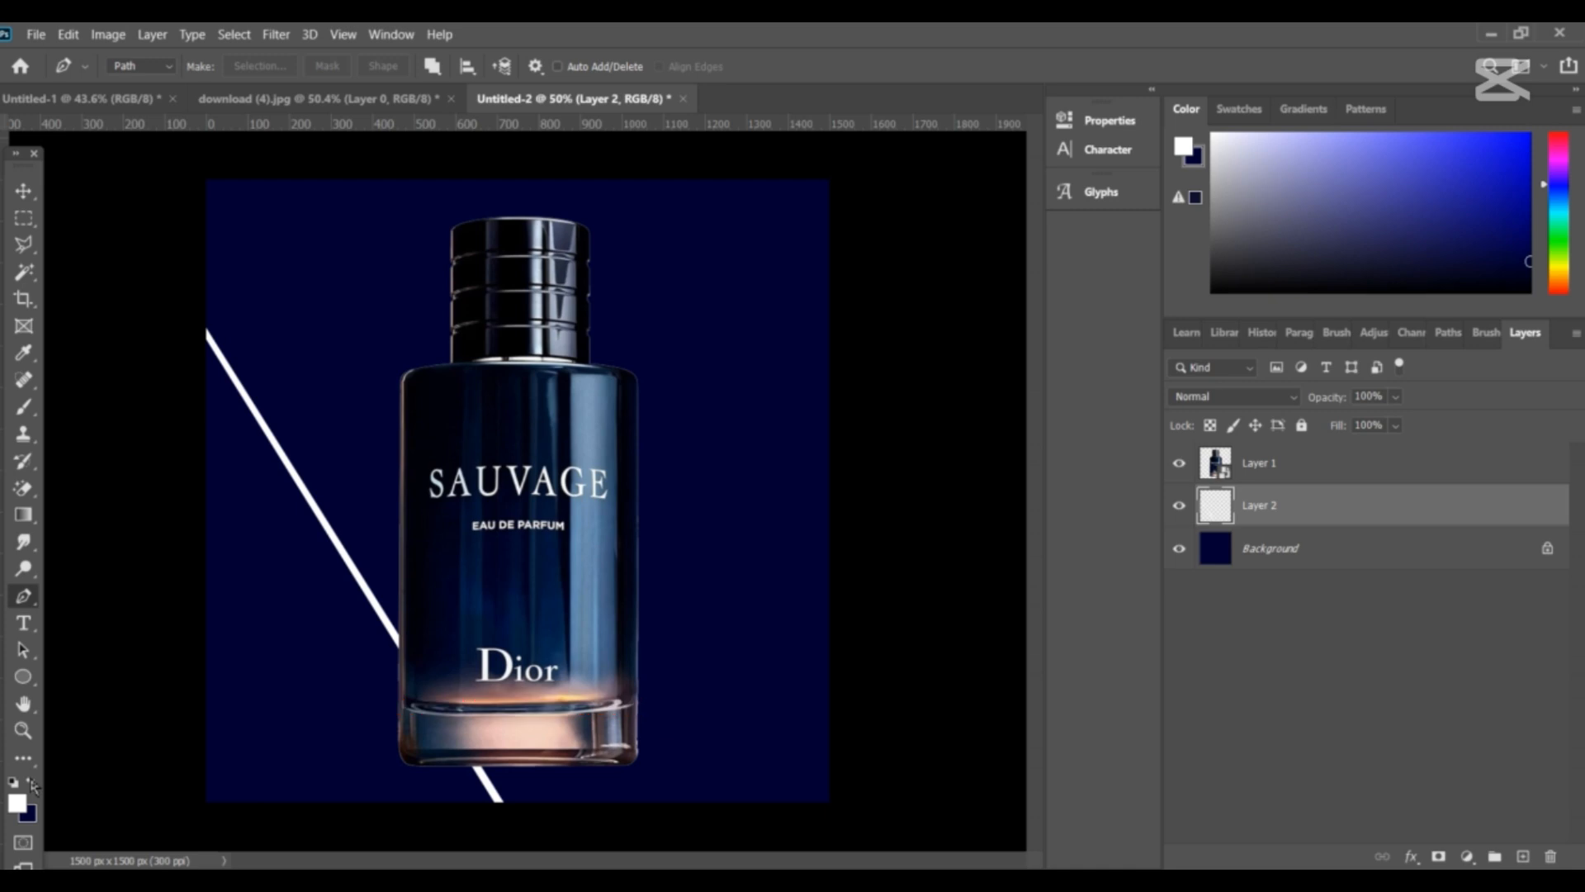
scroll(40, 784, down, 1)
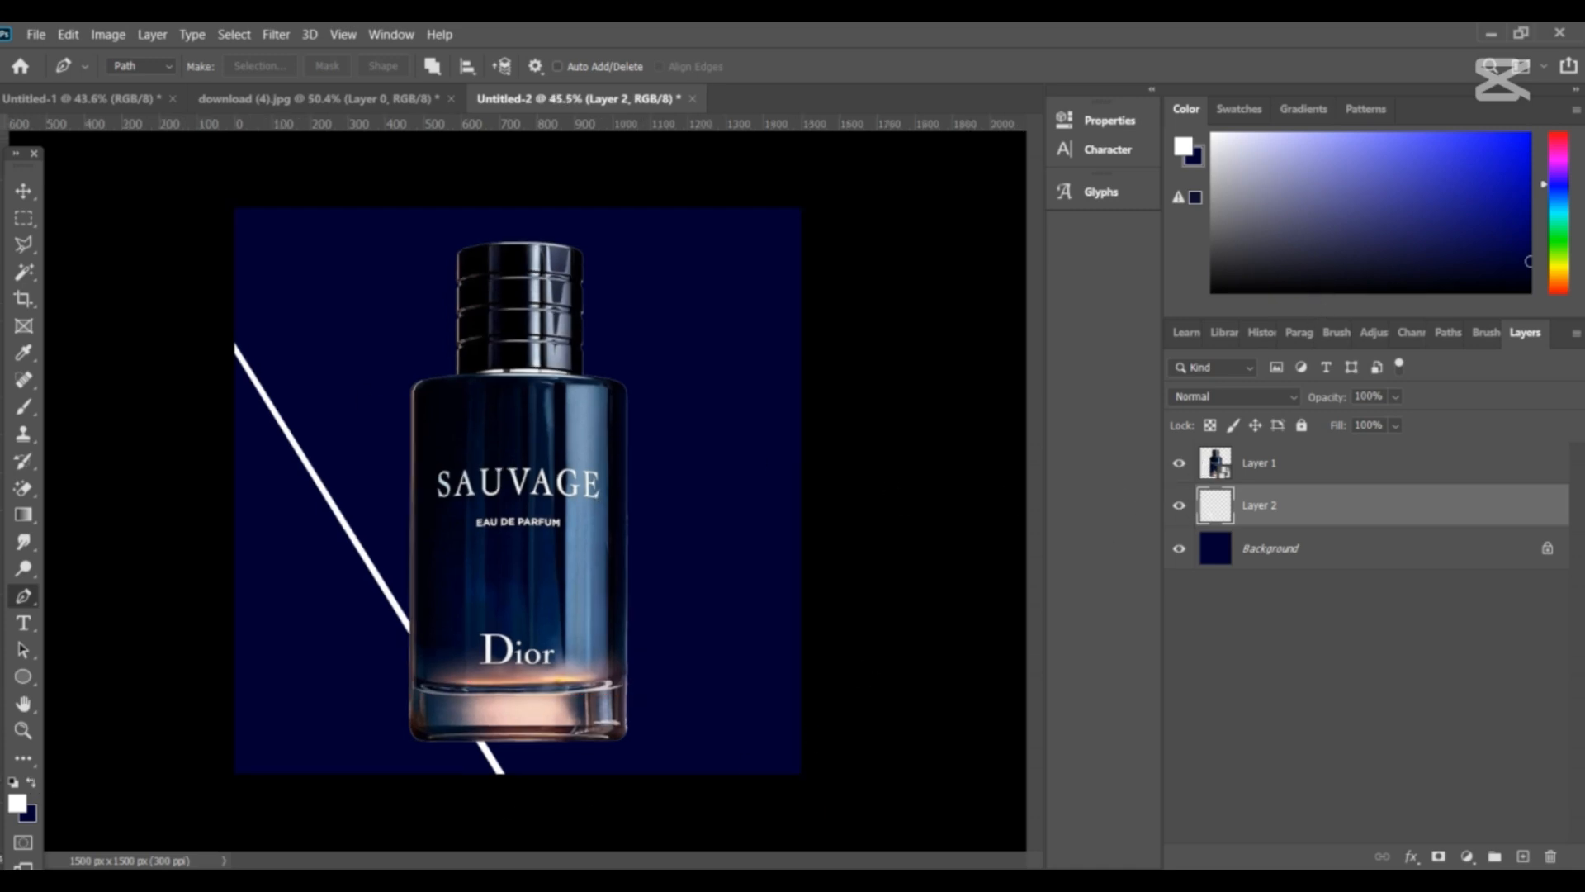
- Move the white diagonal line straight up so its lower end sits behind the base of the bottle
click(24, 191)
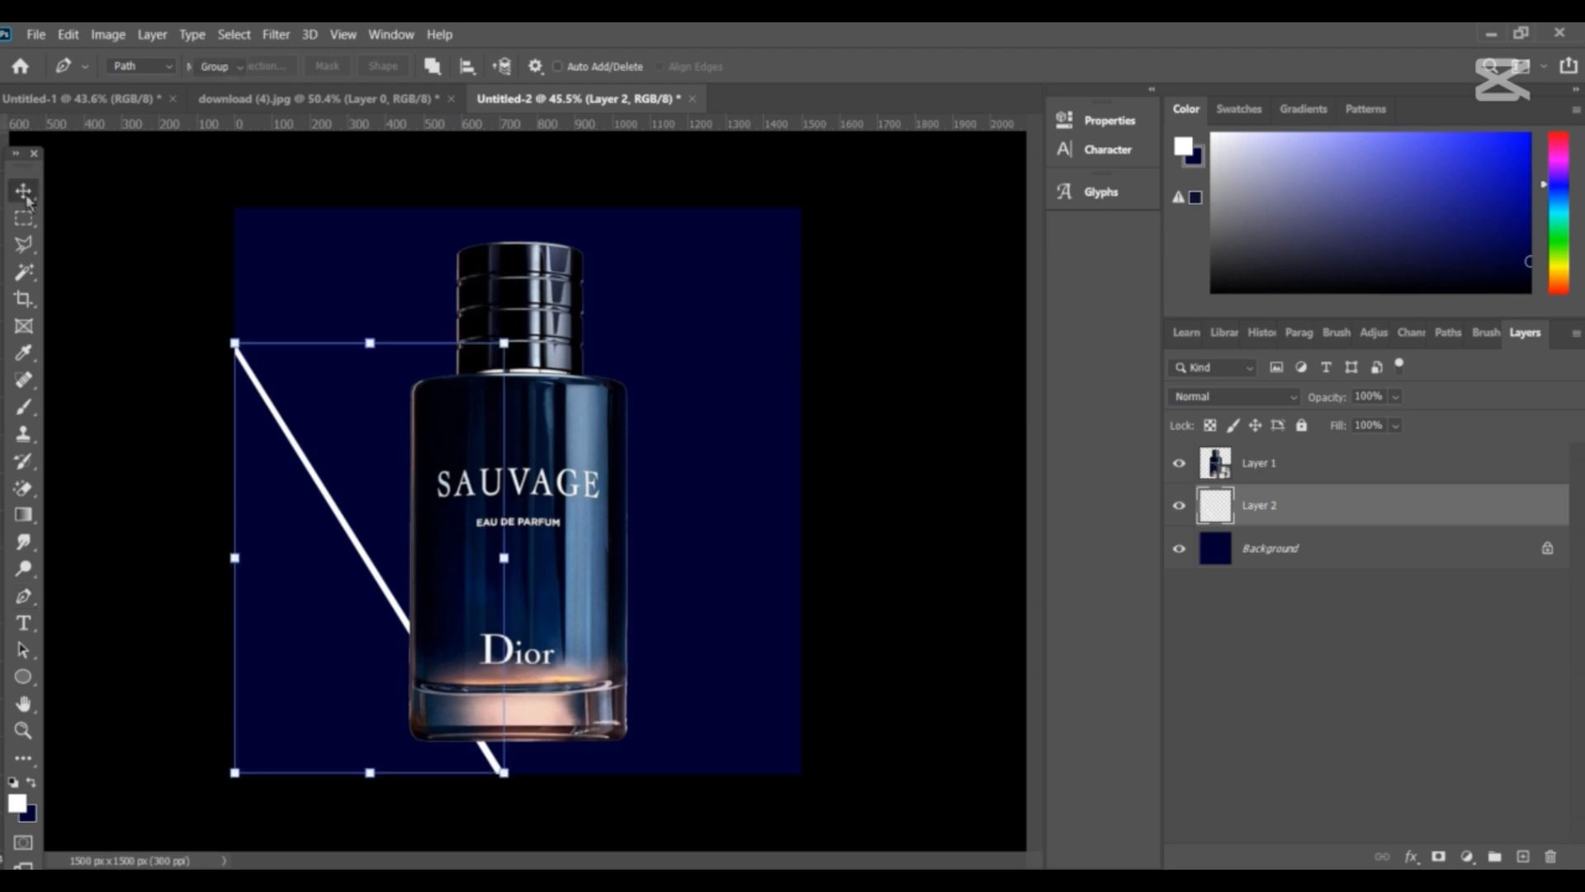
click(378, 344)
drag(361, 559, 367, 489)
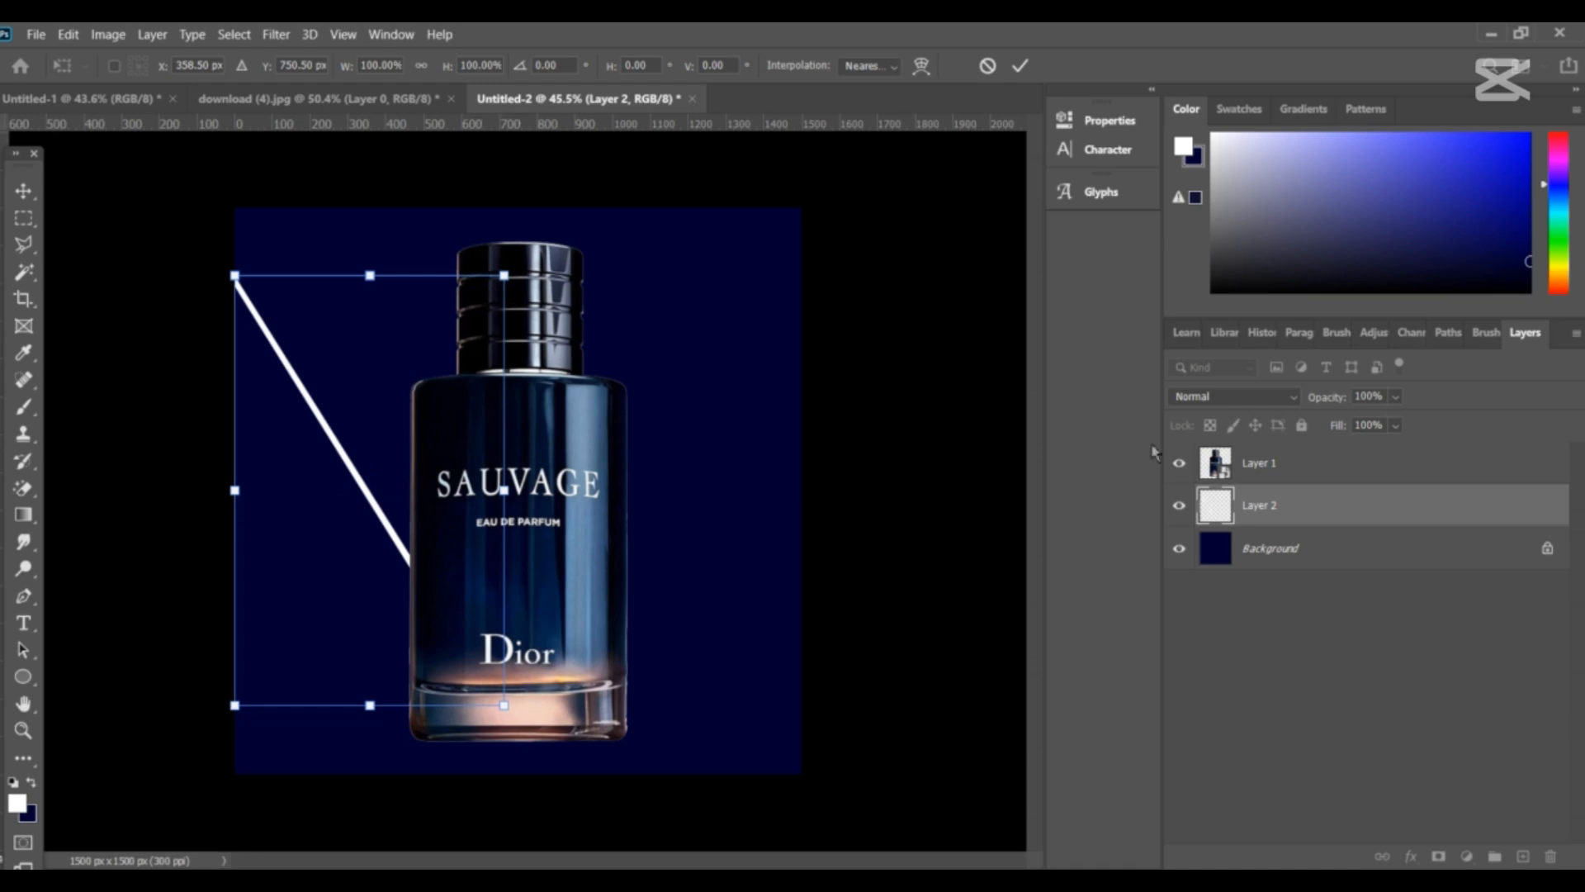
key(Return)
- Add an Outer Glow in blue 0066ff to the white line's layer, with 58% opacity, 8% spread and 35 px size
double_click(1344, 505)
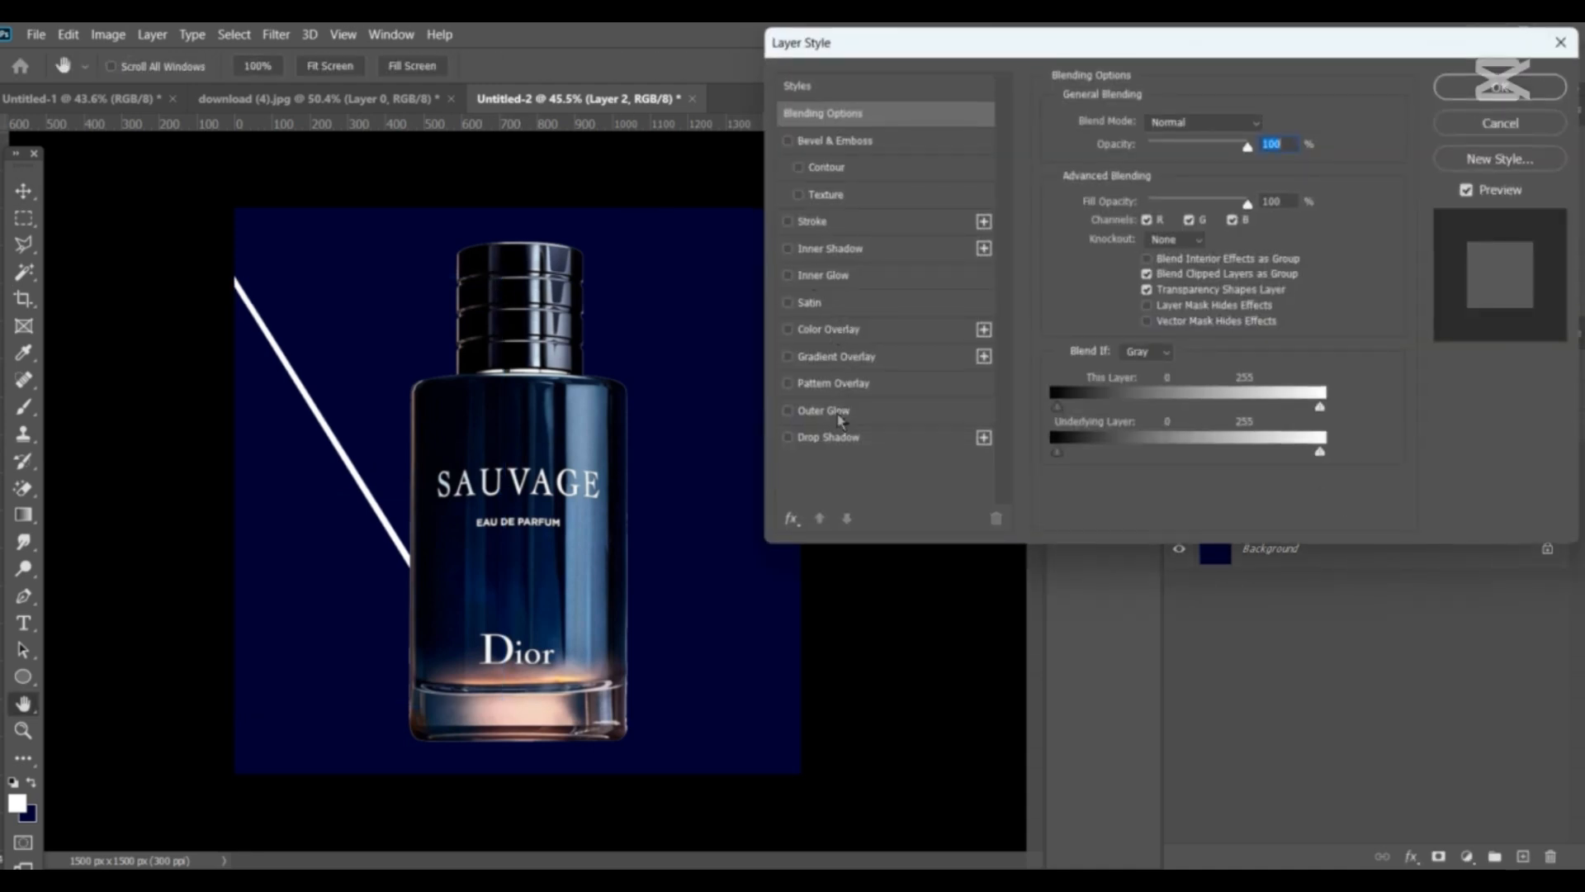
click(841, 417)
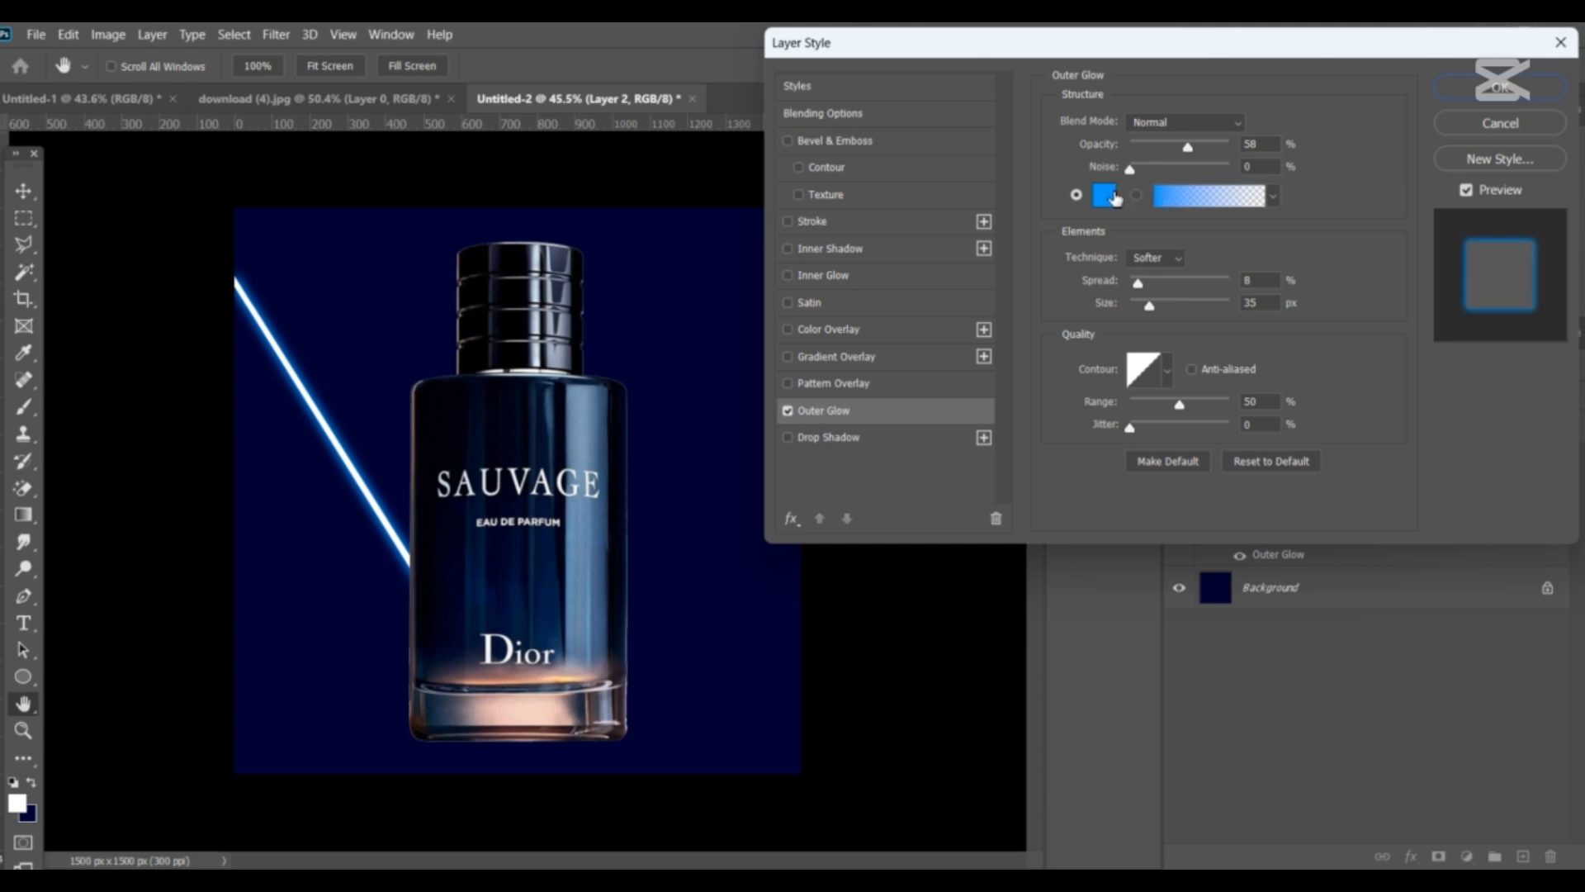
click(1106, 196)
click(552, 553)
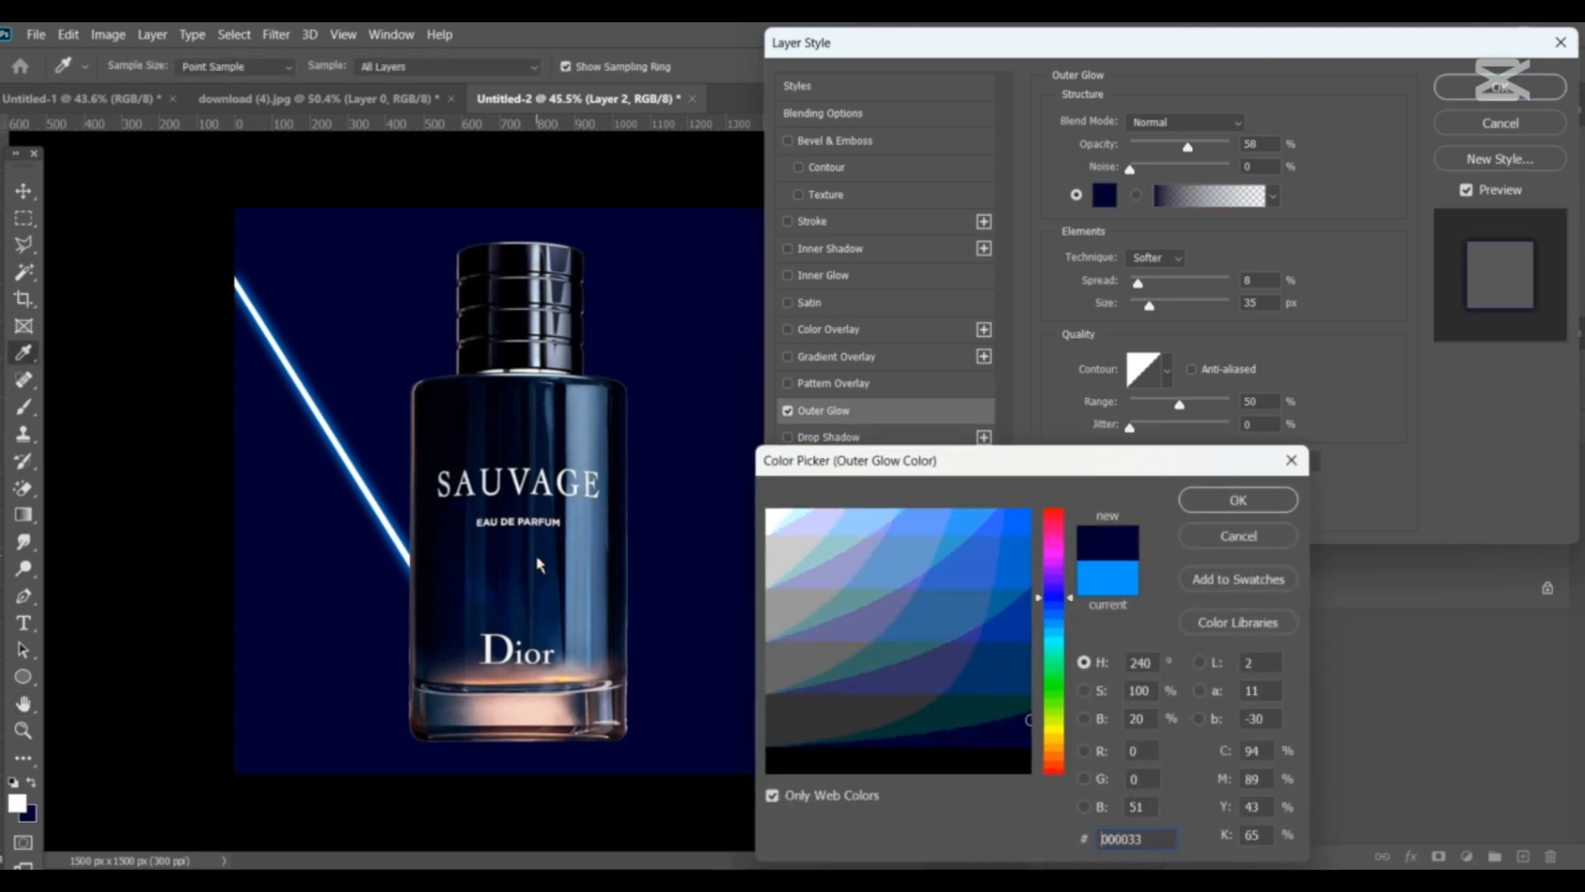
click(1009, 576)
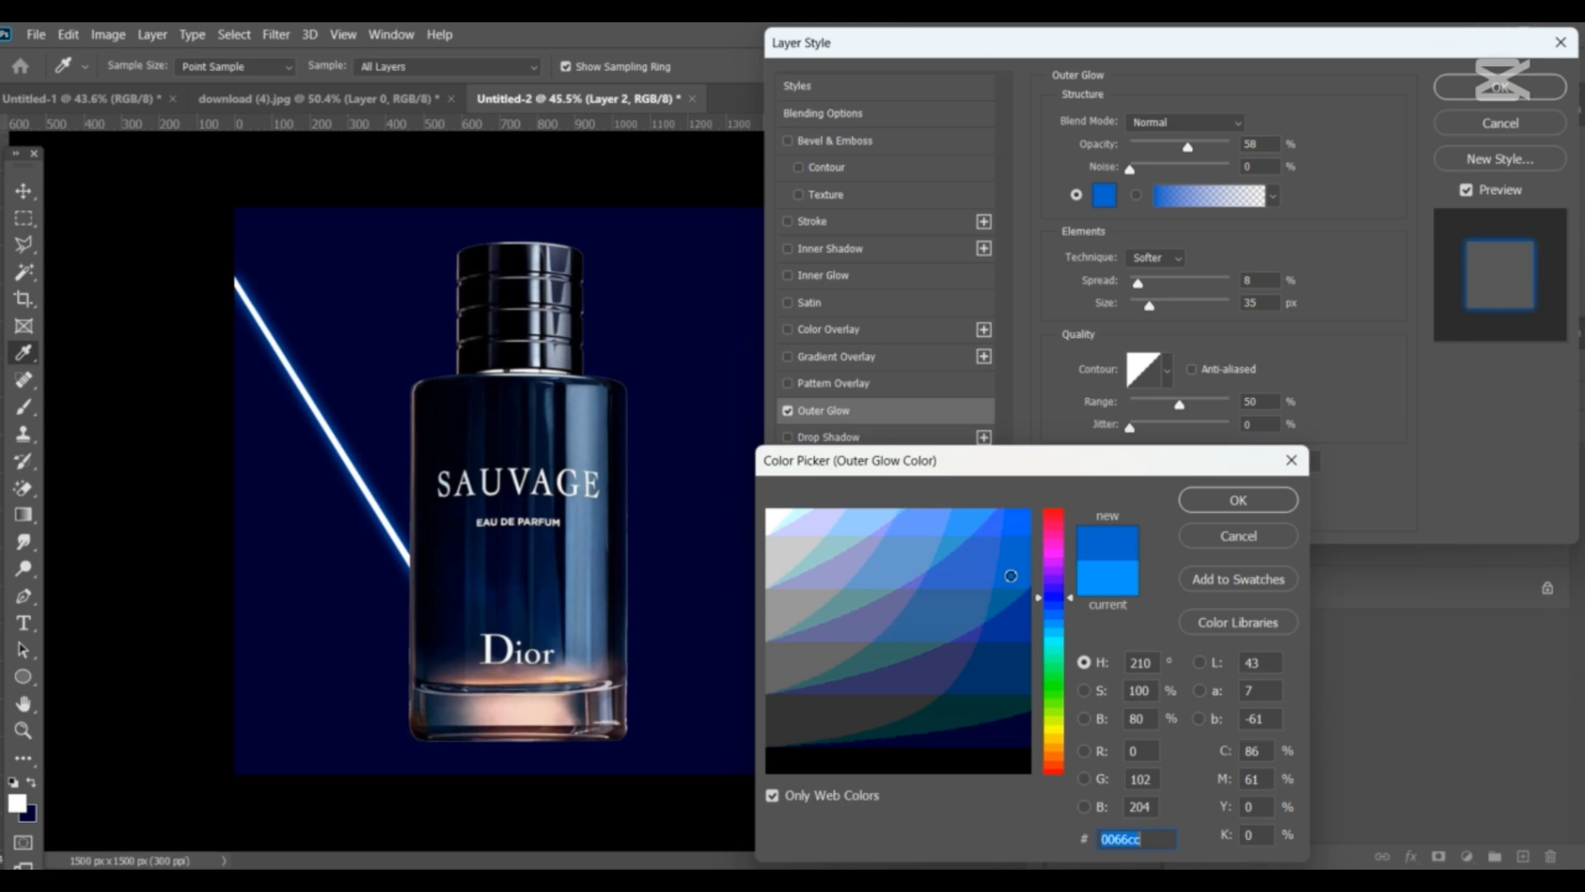
click(1029, 601)
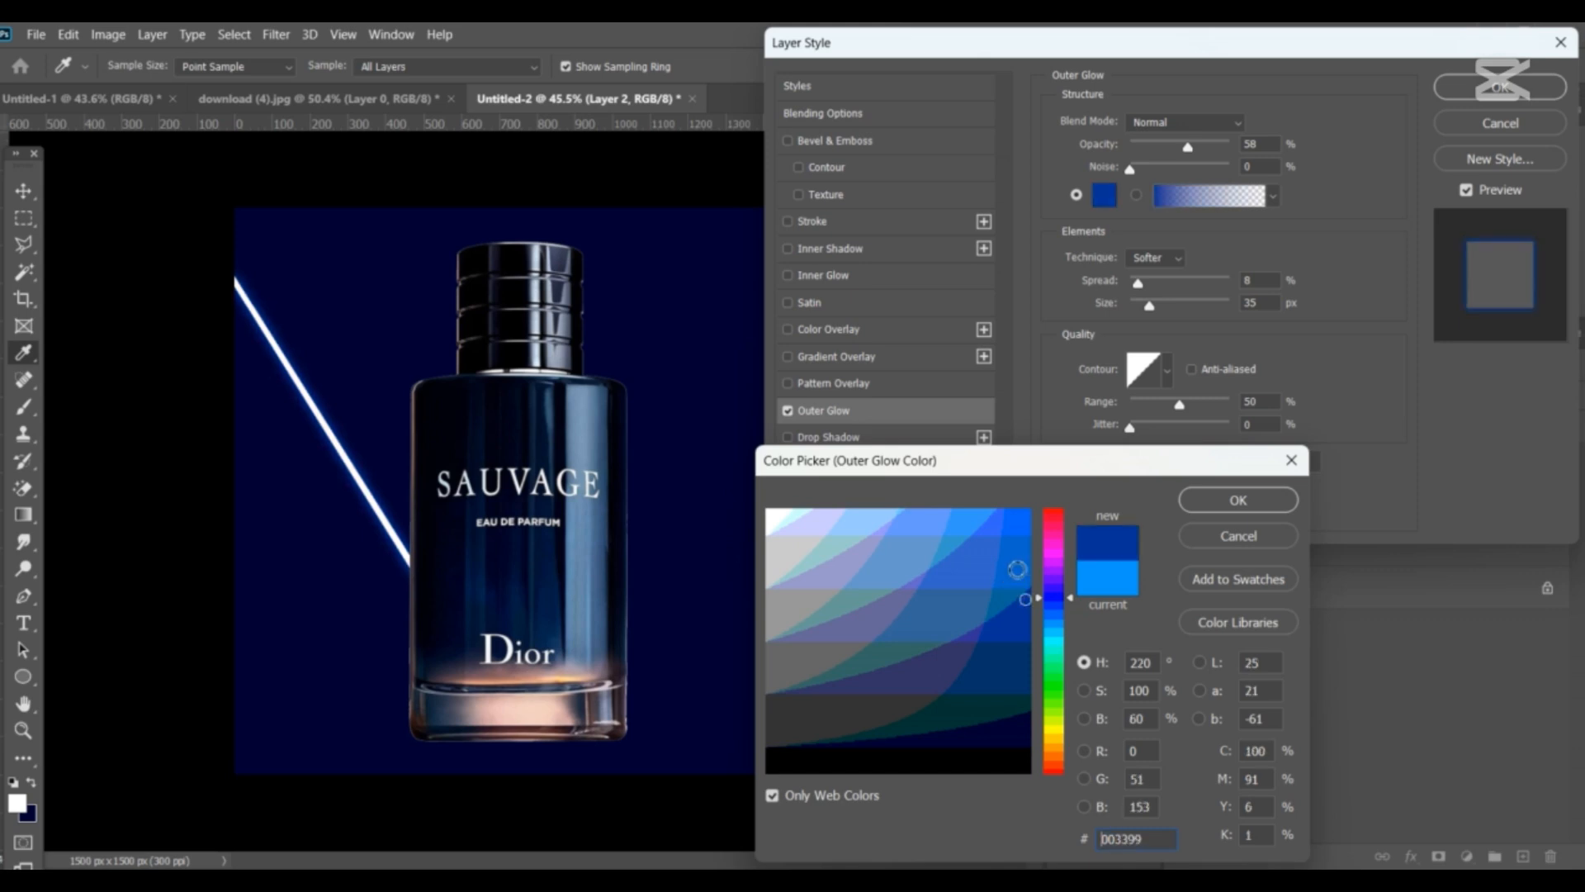
click(1015, 568)
click(1018, 521)
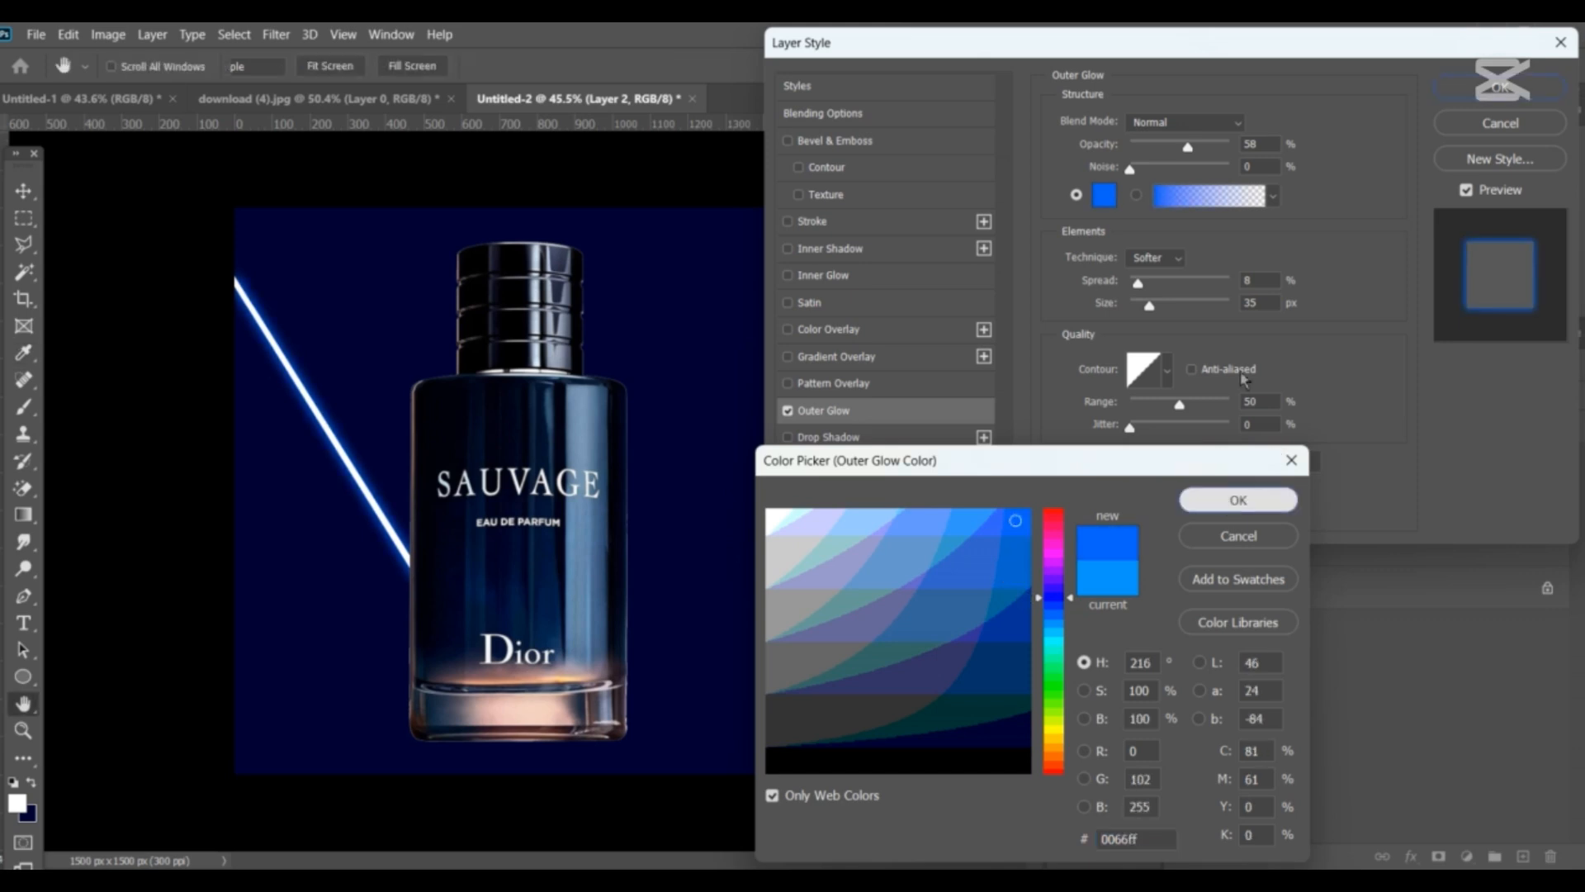
click(1238, 500)
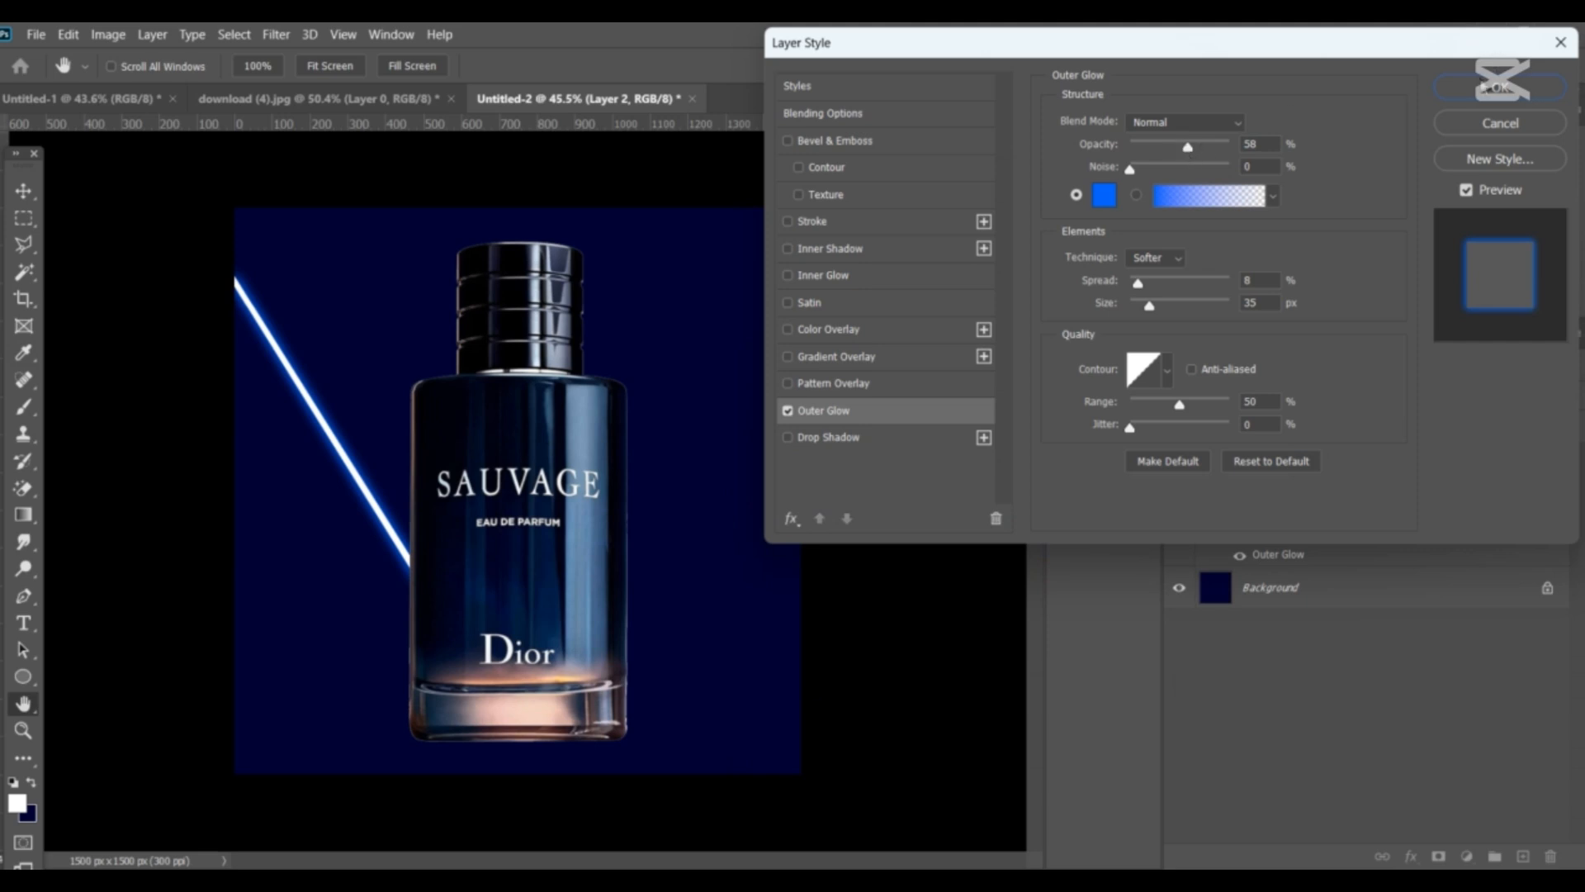
click(1478, 89)
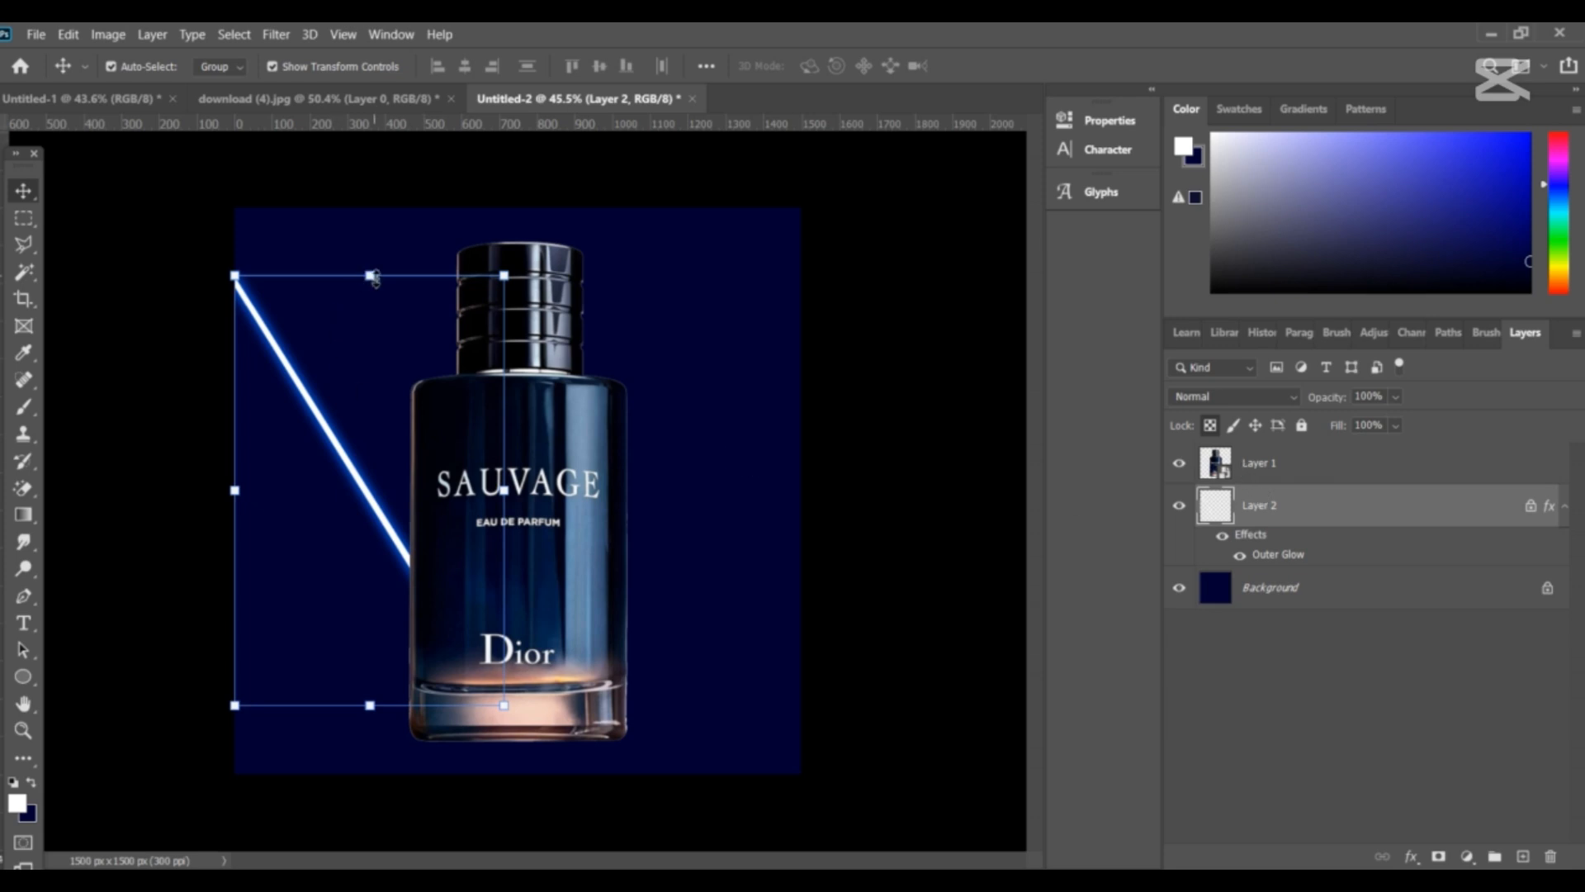
- Rotate the glowing line by -62.91° and scale it to 135.18% so it spans the canvas behind the bottle's lower half
click(374, 278)
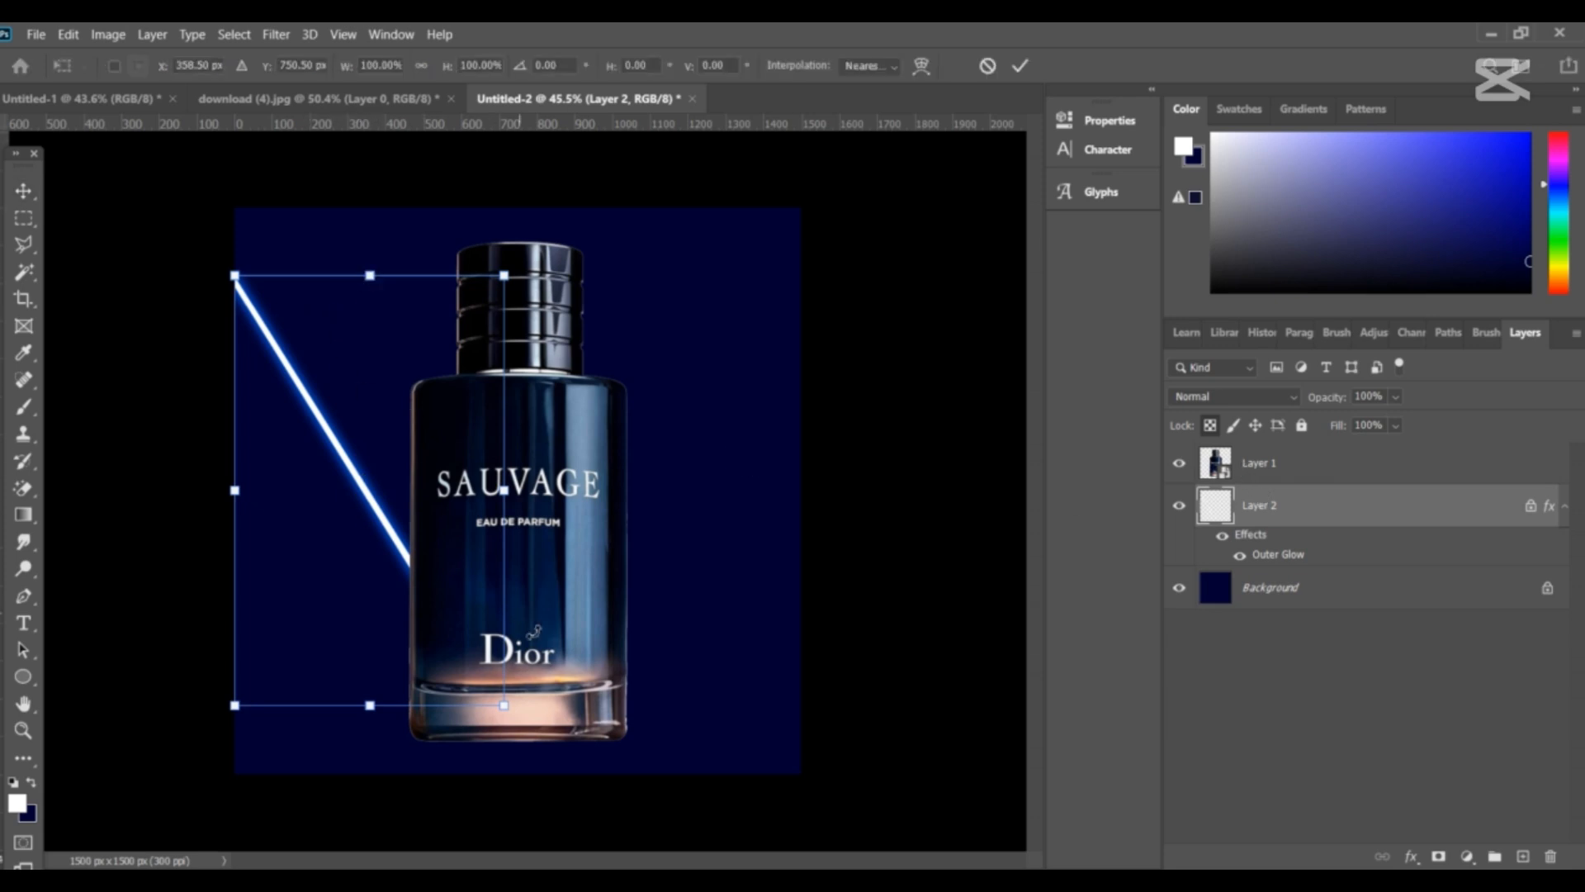
mouse_move(535, 631)
mouse_down()
mouse_move(579, 545)
mouse_move(570, 407)
mouse_up()
mouse_move(429, 534)
mouse_down()
mouse_move(585, 606)
mouse_move(533, 611)
mouse_up()
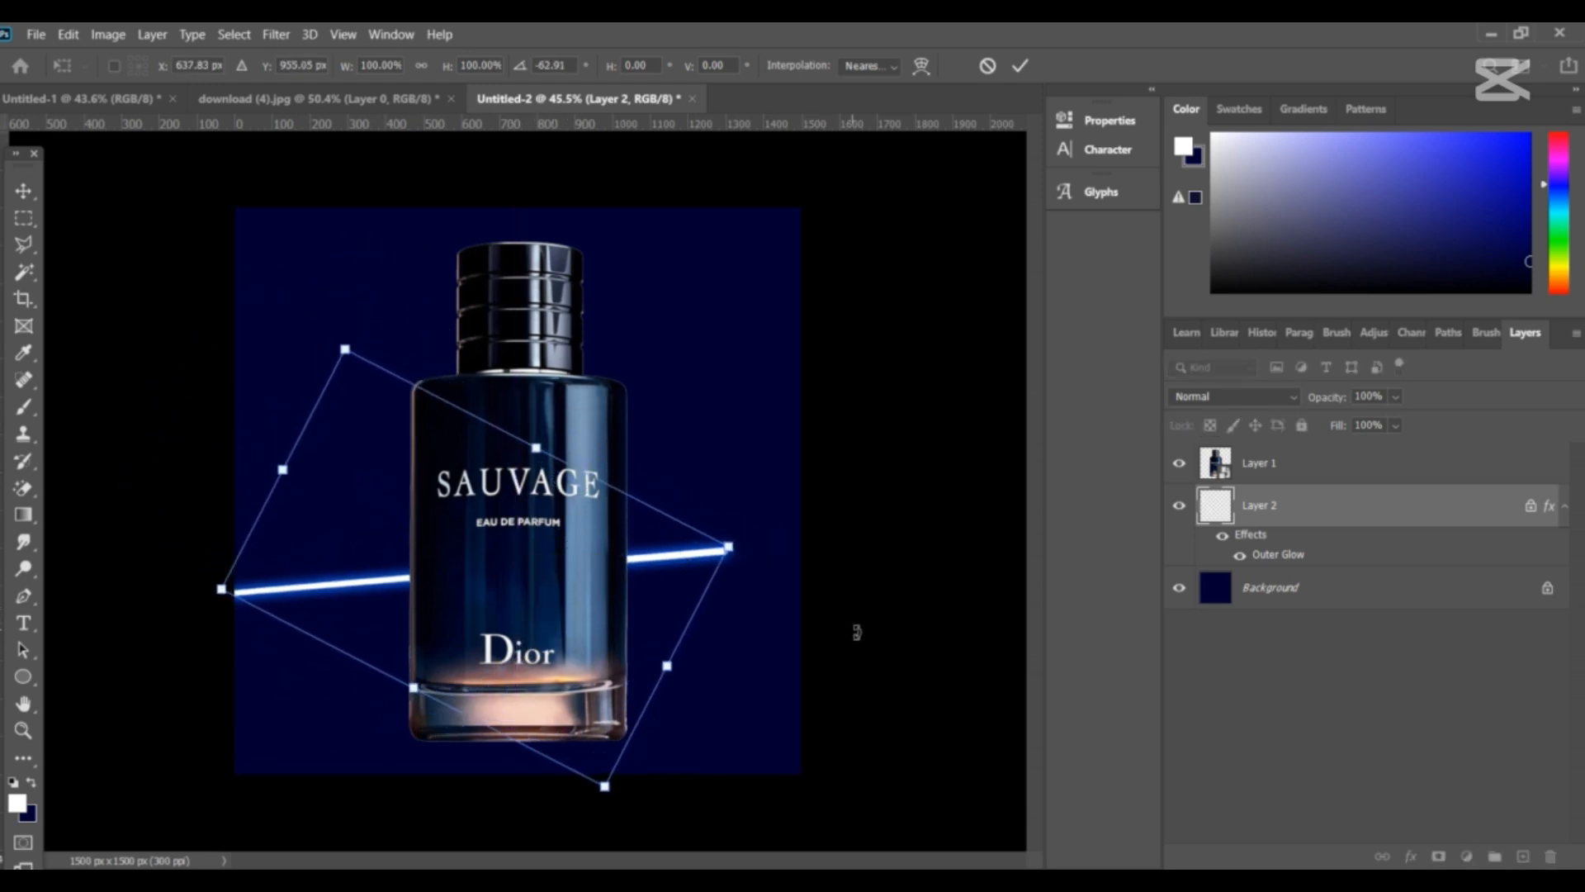
drag(730, 548, 817, 538)
drag(640, 561, 670, 561)
click(27, 184)
click(66, 238)
scroll(425, 458, down, 2)
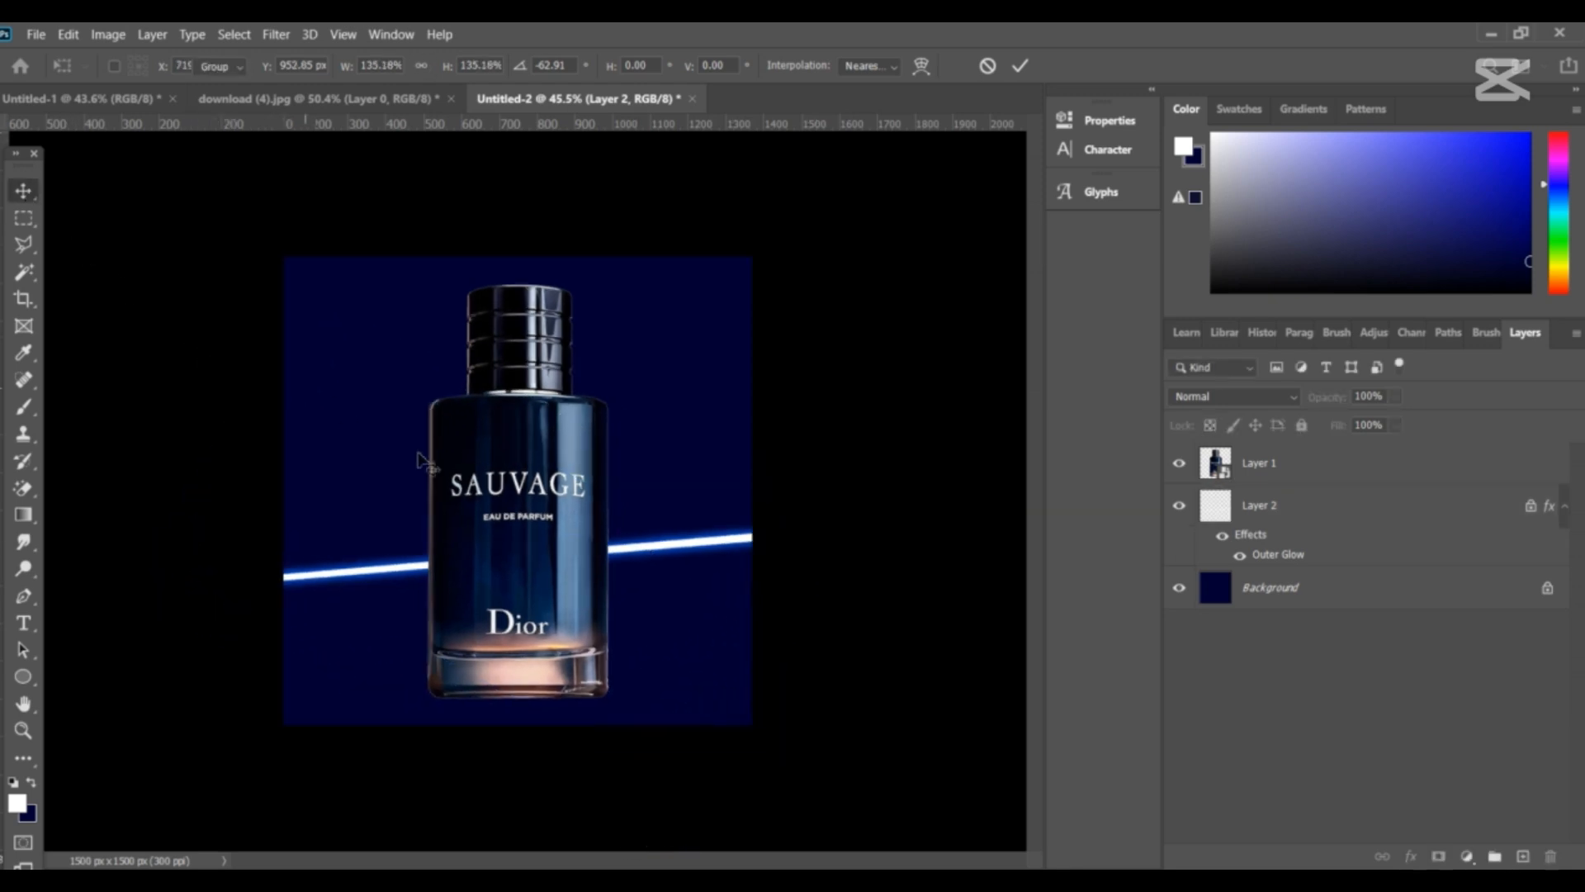
- Hide the bottle layer and duplicate the glowing line, rotating the copy 31.08° and positioning it to cross the original near the canvas centre
scroll(495, 504, up, 4)
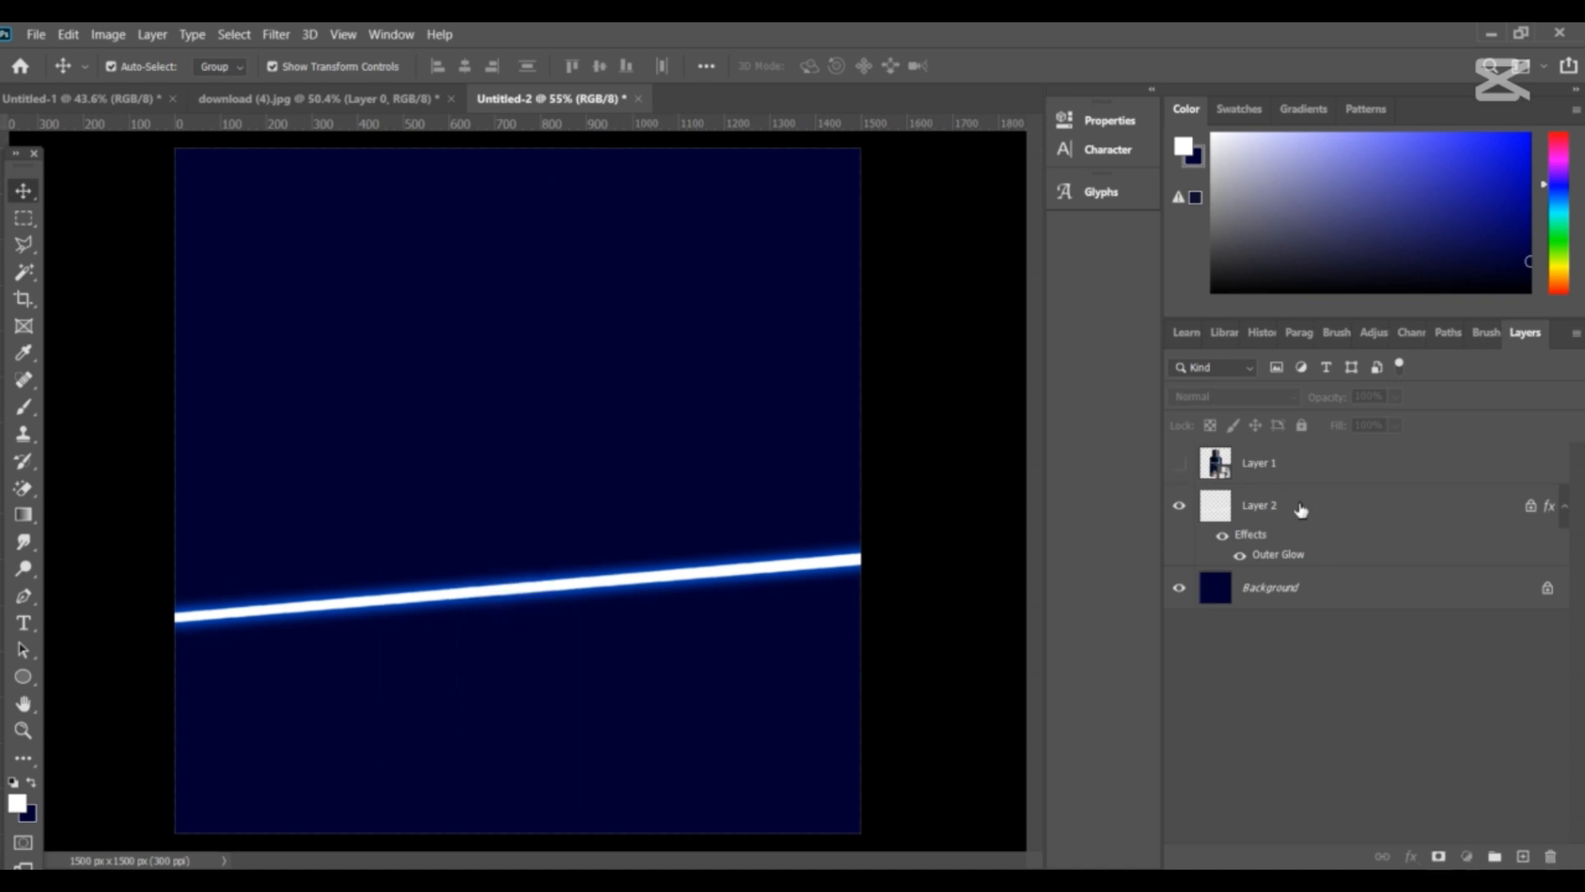
click(608, 578)
scroll(608, 577, down, 1)
drag(578, 582, 544, 486)
key(ctrl+t)
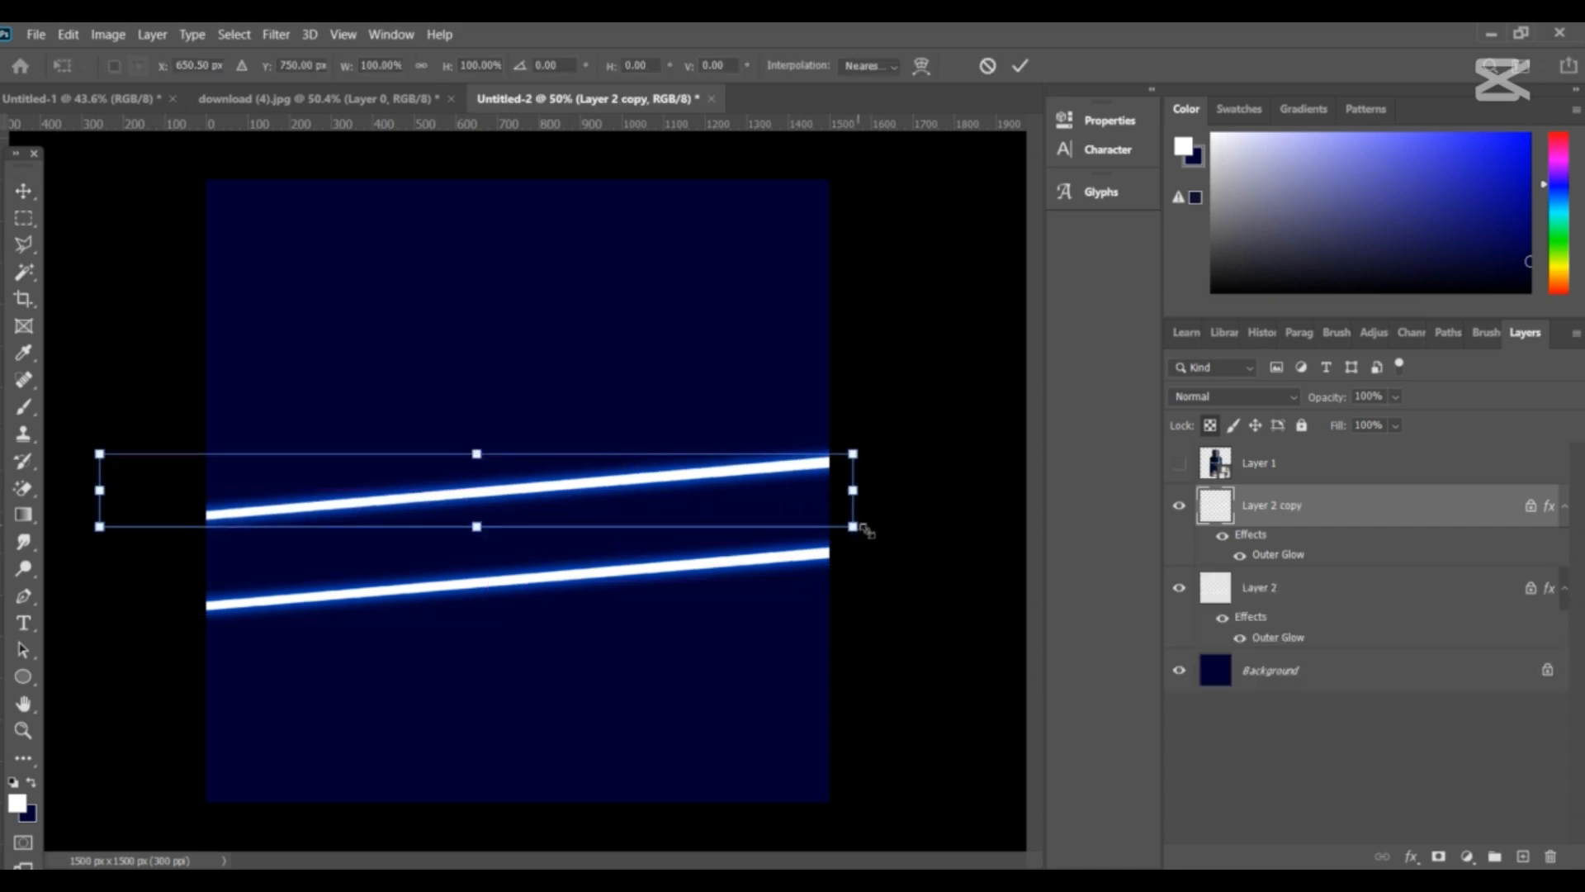
drag(877, 535, 814, 688)
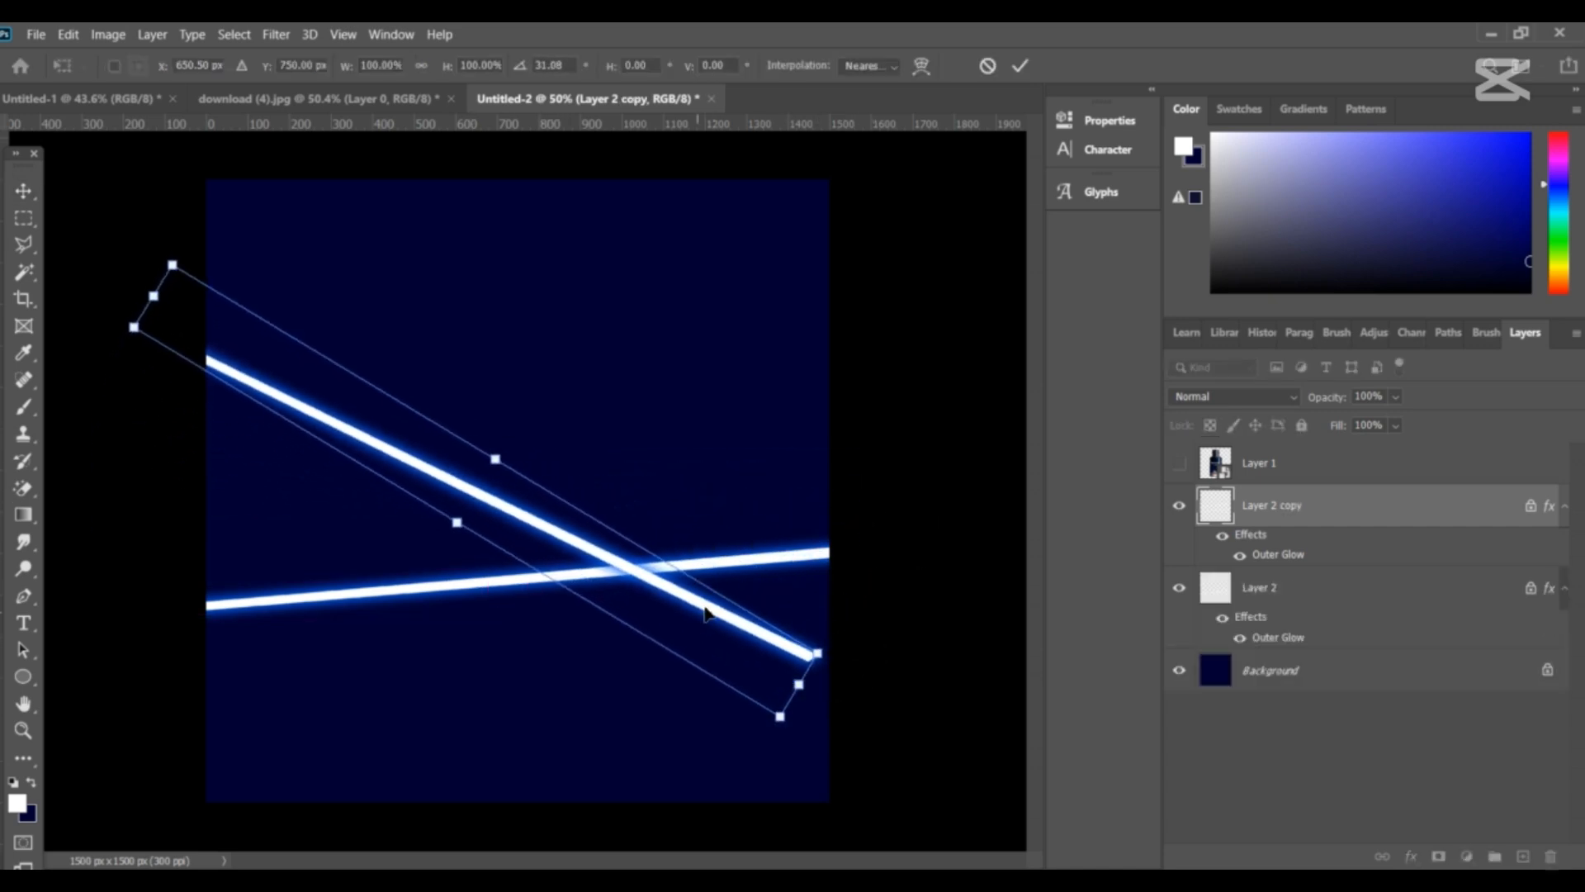
drag(714, 609, 752, 691)
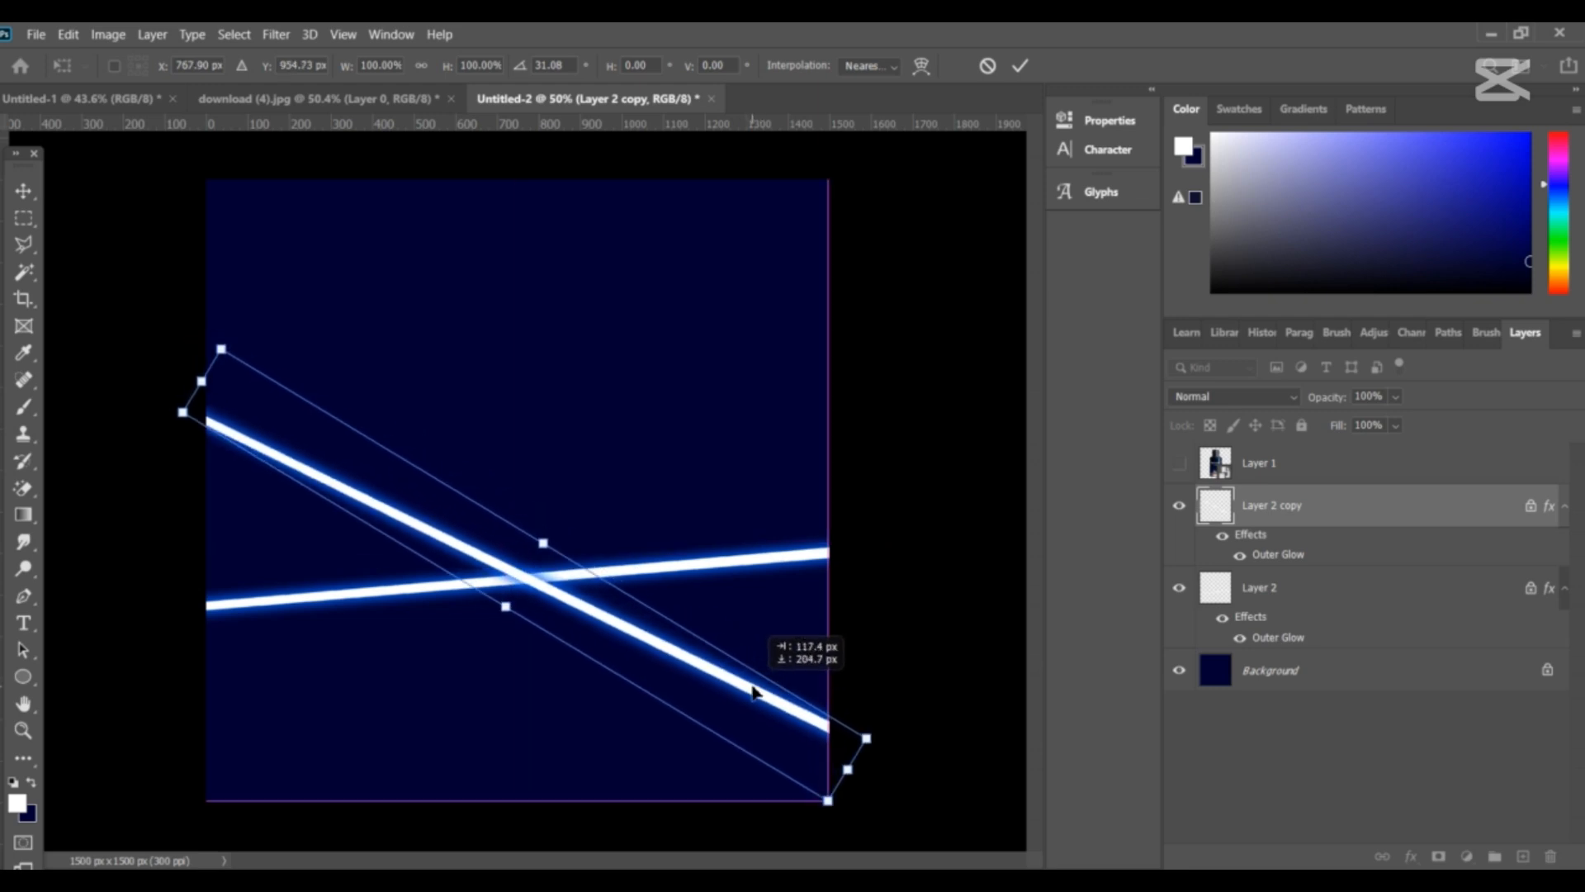
click(23, 192)
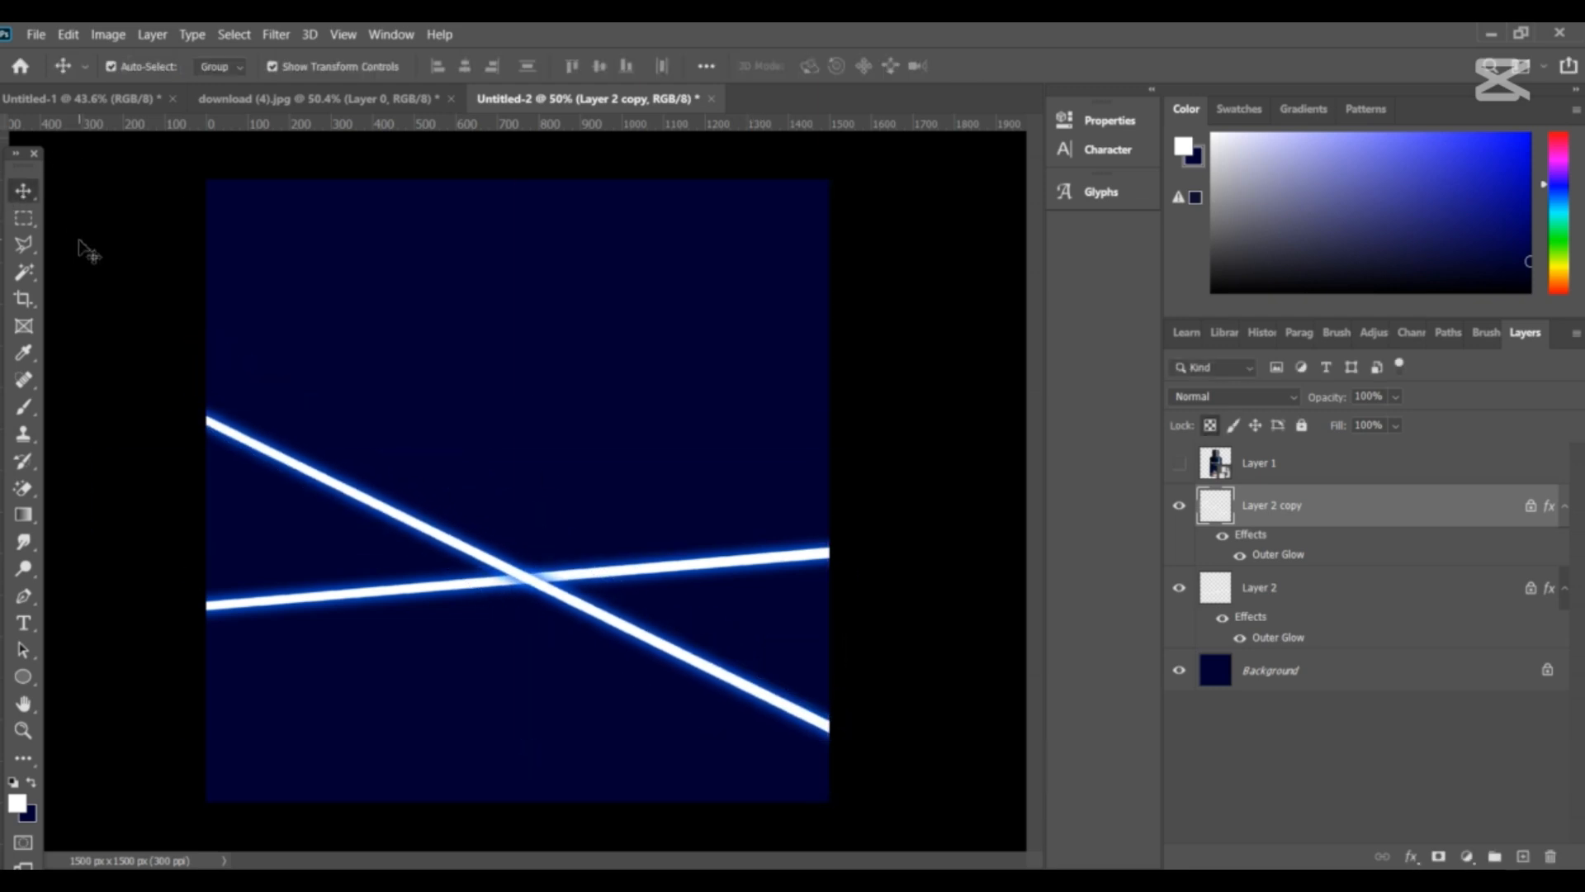
click(83, 248)
- Duplicate the original glowing line again, rotate the copy by -44.68° and place it rising from the crossing point to the upper right canvas edge
drag(573, 577, 577, 515)
key(ctrl+t)
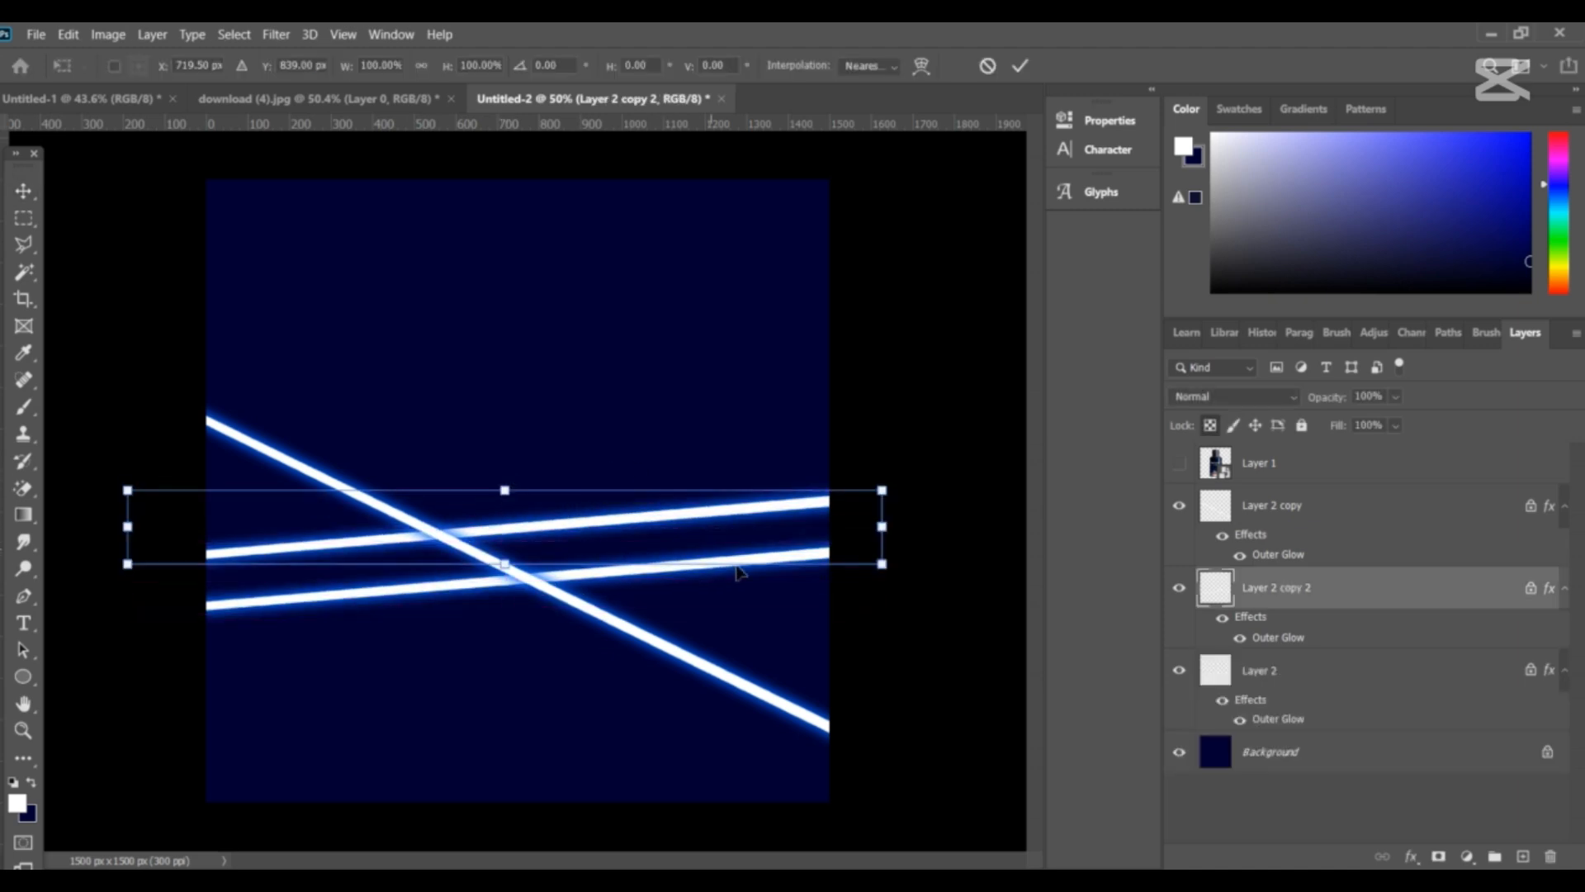
drag(907, 621, 963, 453)
drag(717, 437, 965, 276)
key(ctrl+minus)
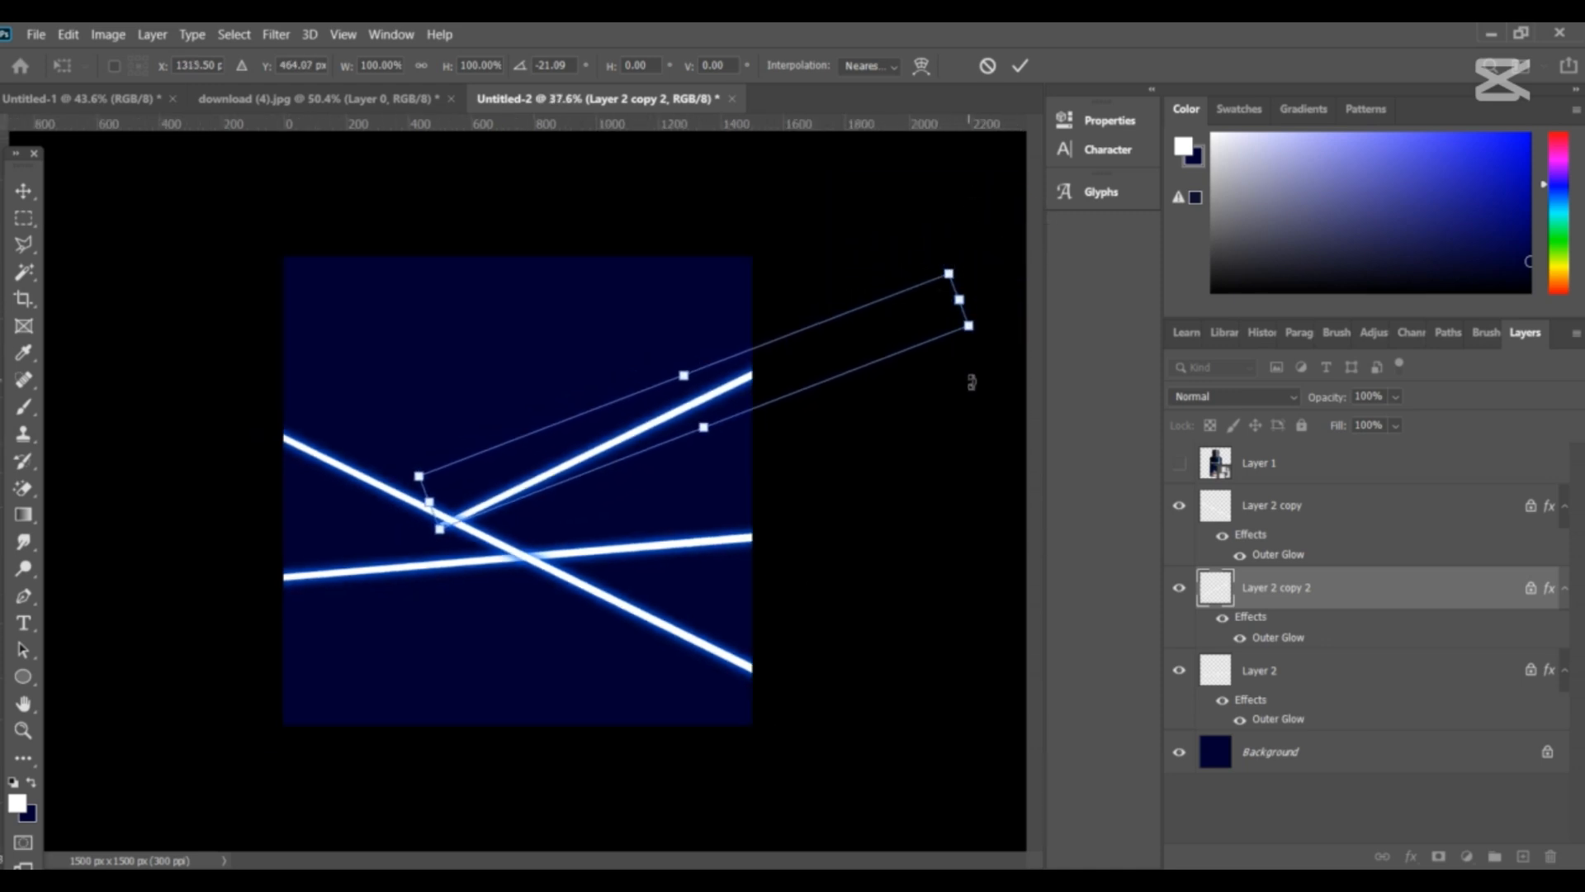
drag(971, 382, 955, 280)
drag(800, 325, 821, 265)
drag(938, 283, 925, 275)
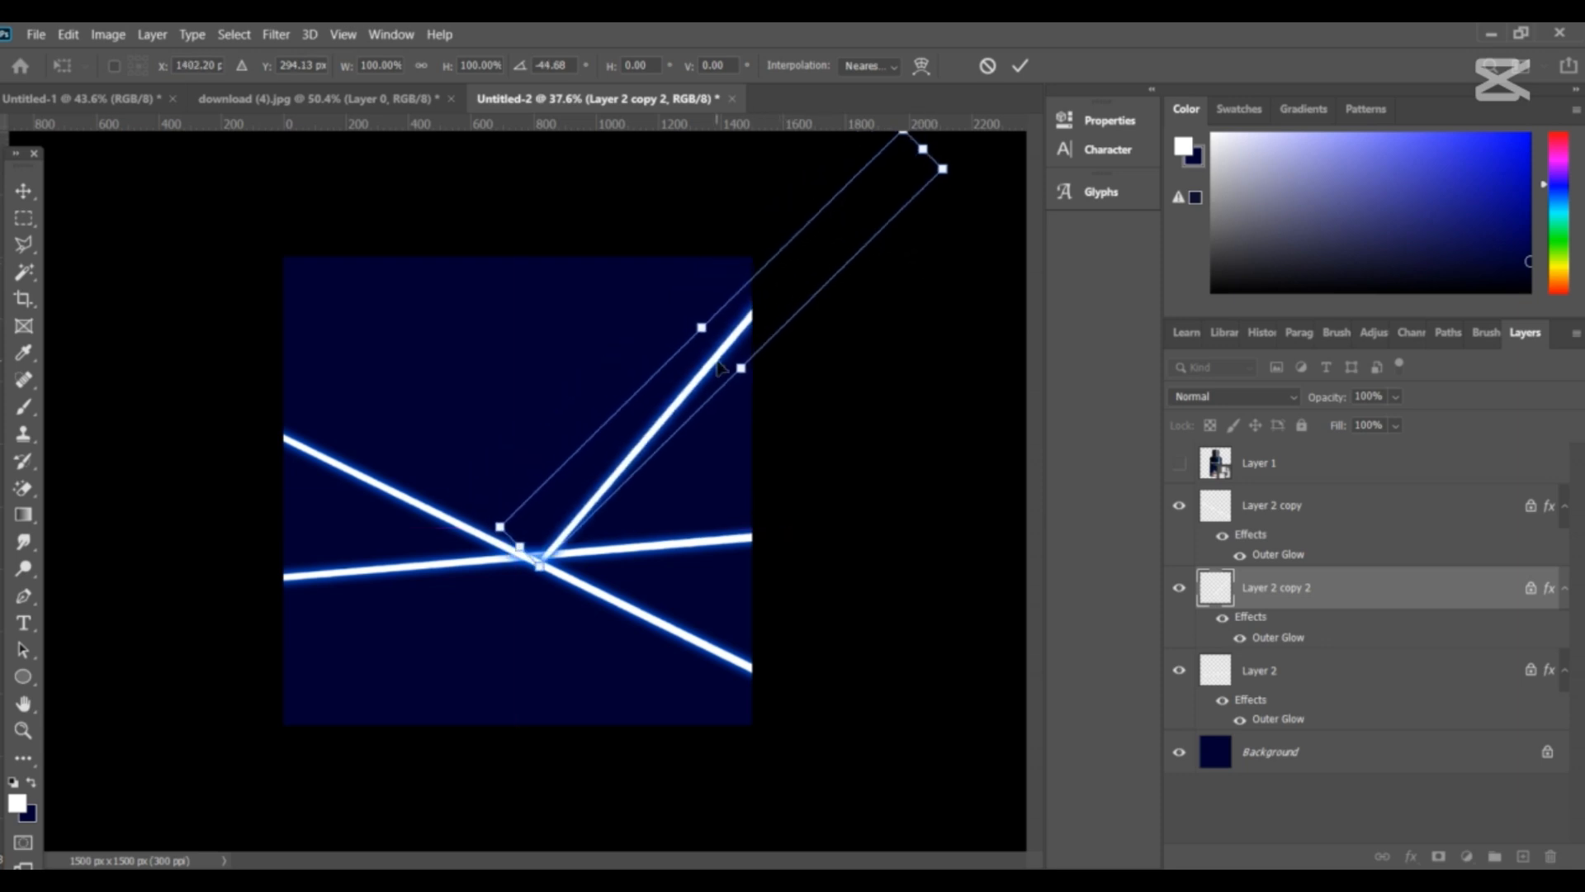
drag(719, 368, 705, 355)
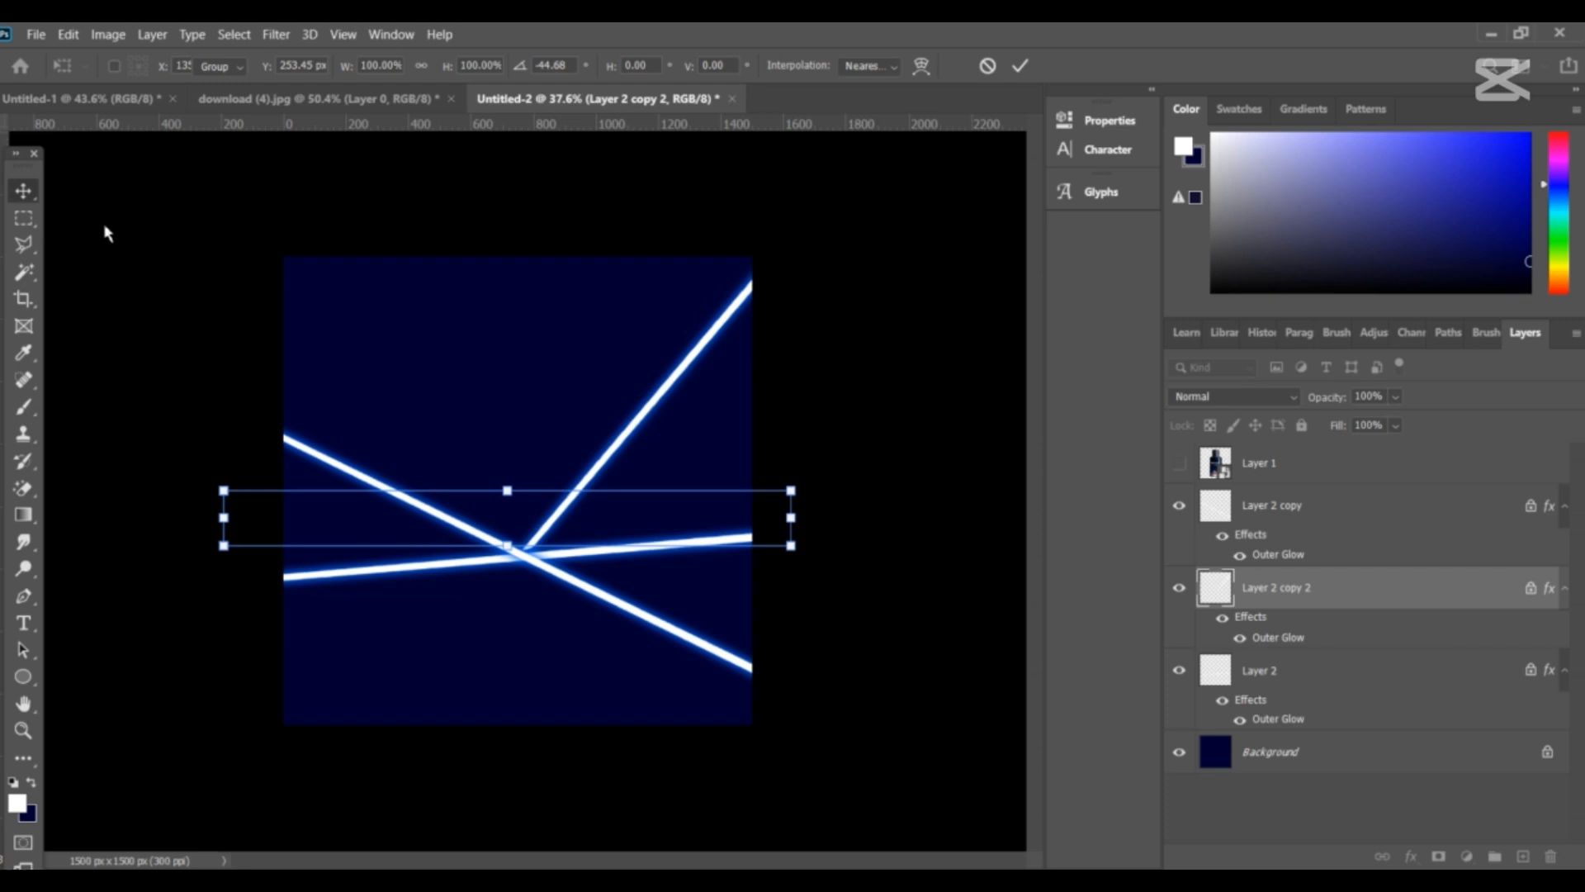
key(Return)
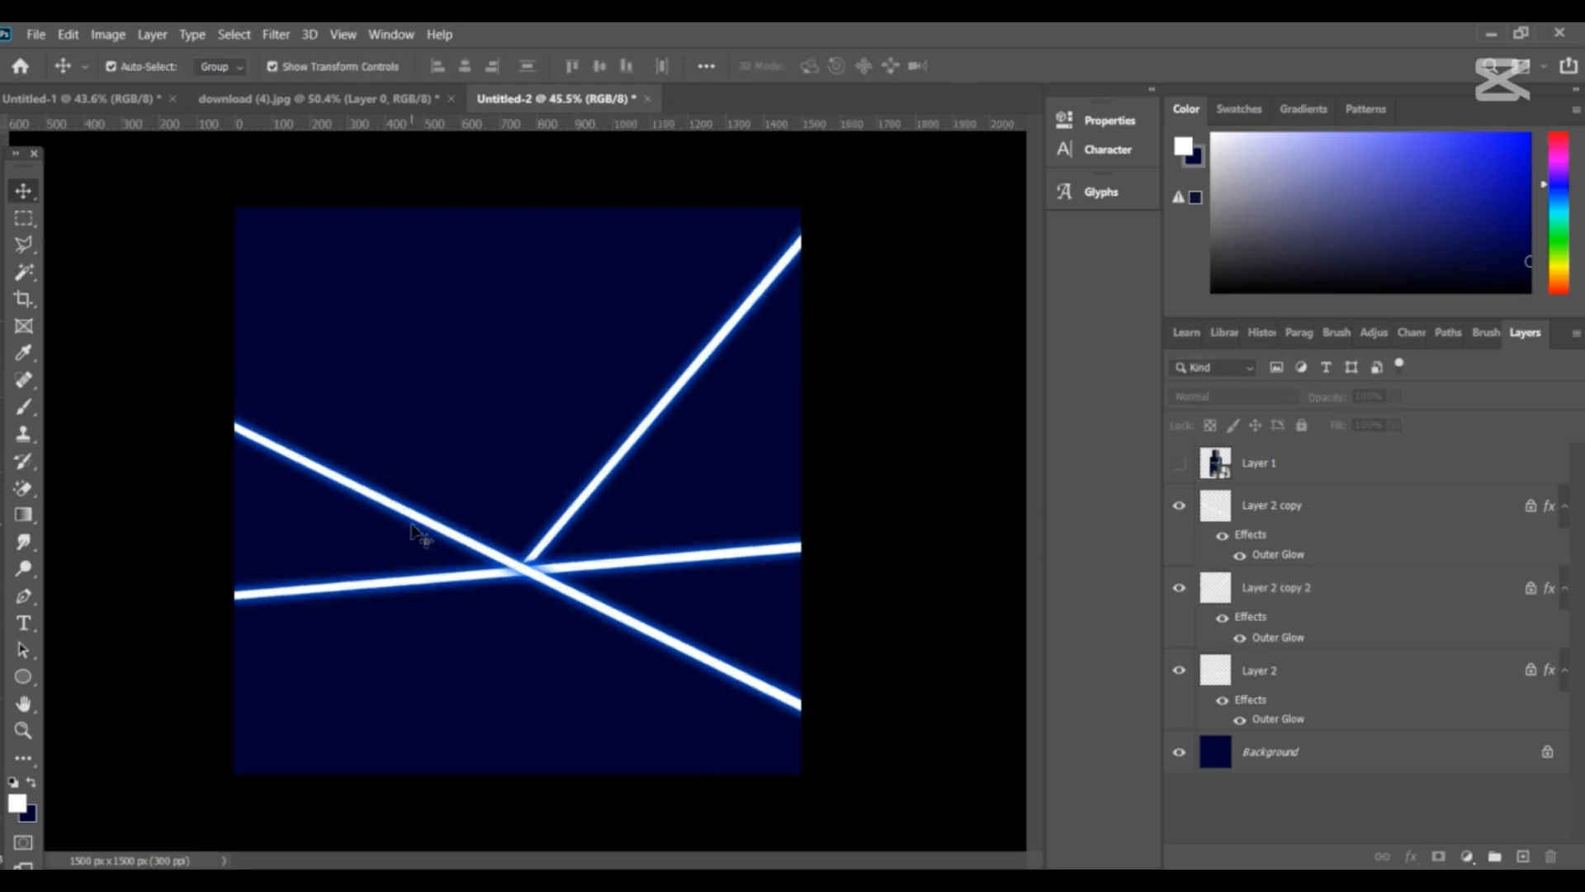
- Duplicate the descending glowing line into the upper-left area and duplicate the rising line so the copy crosses it
drag(413, 522, 201, 246)
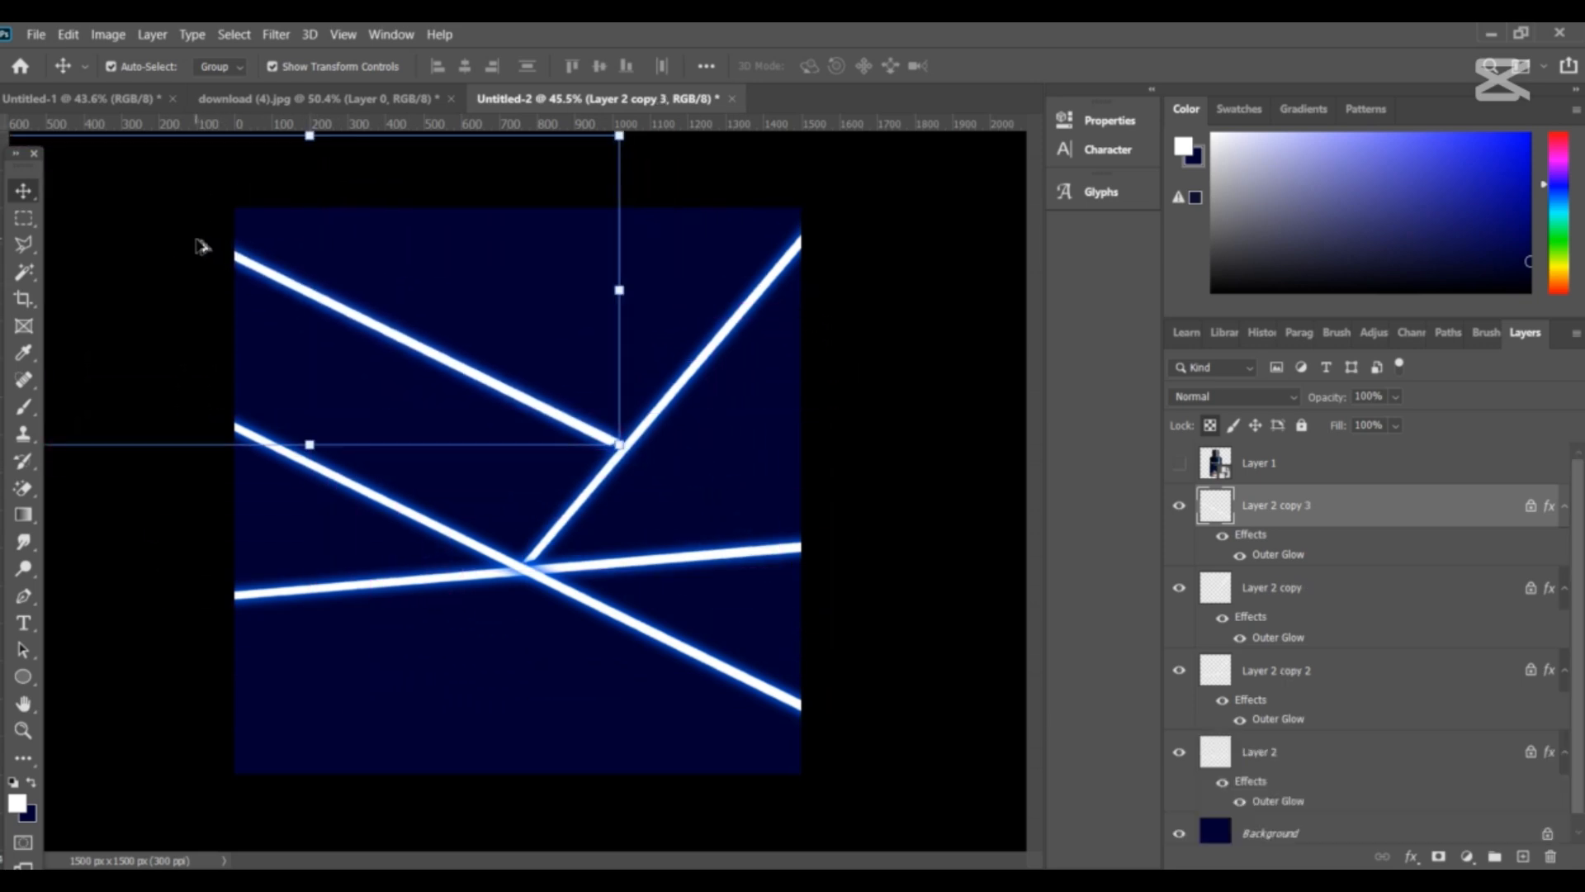
click(106, 252)
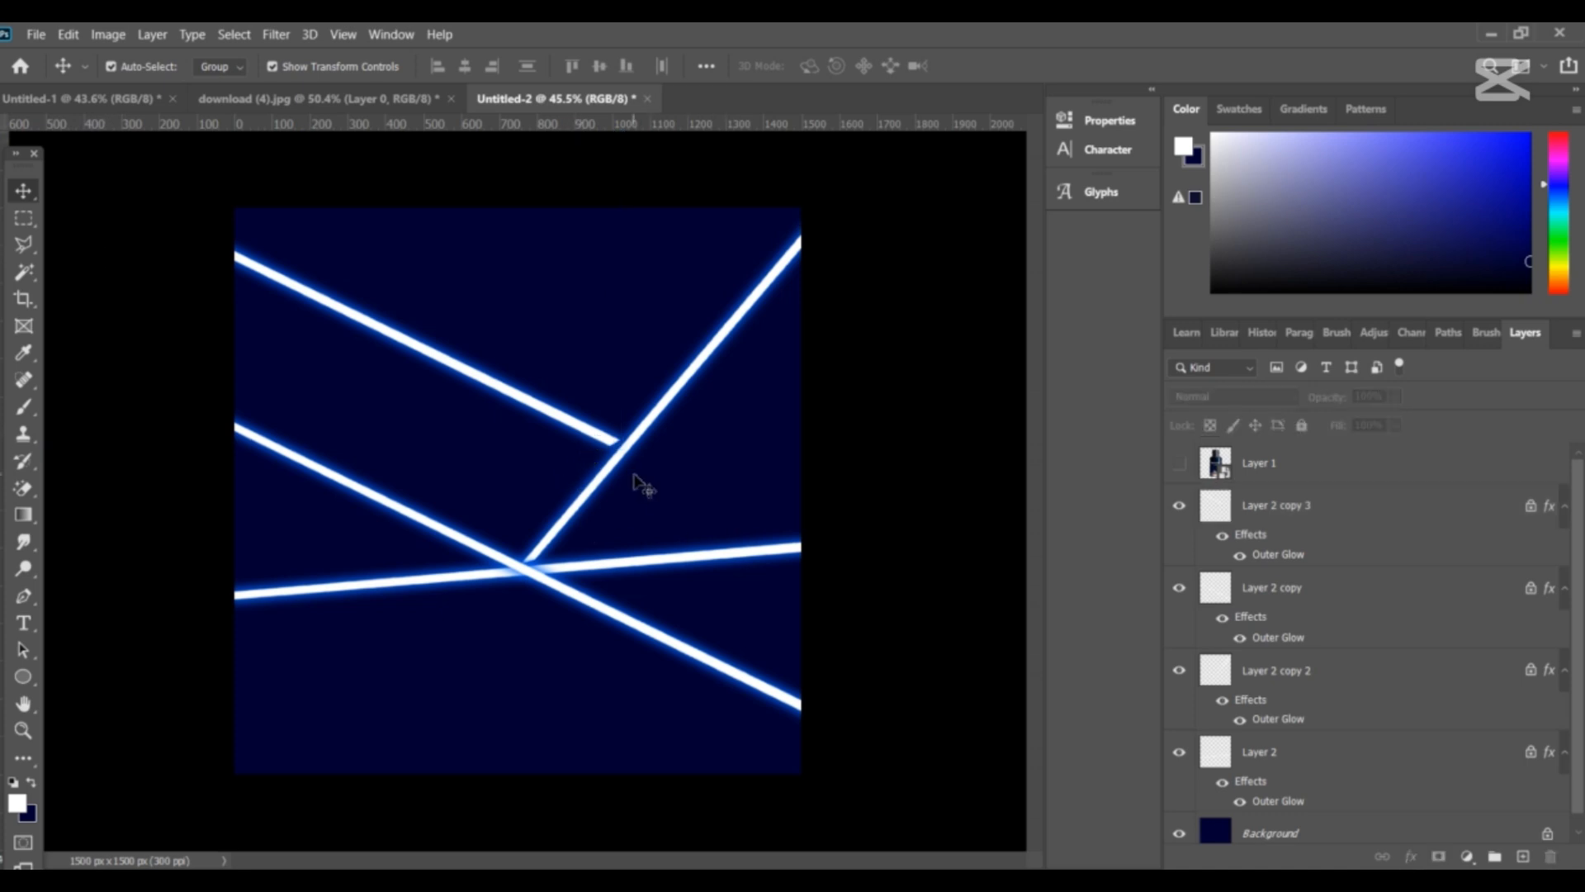
drag(609, 470, 420, 382)
scroll(420, 382, down, 5)
click(50, 195)
scroll(381, 532, up, 4)
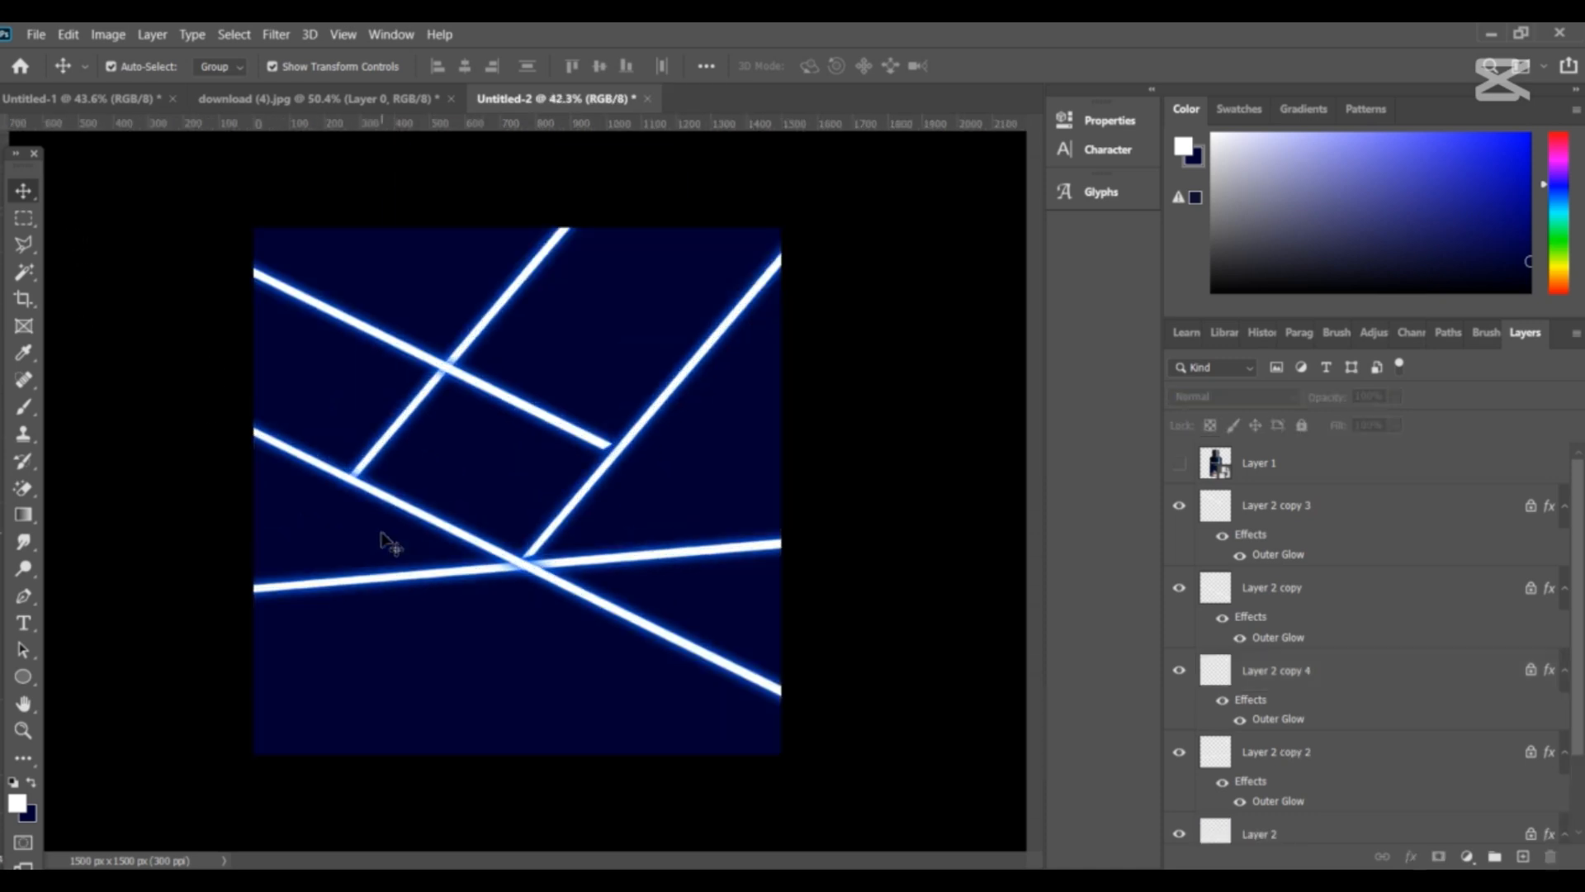
scroll(694, 566, down, 1)
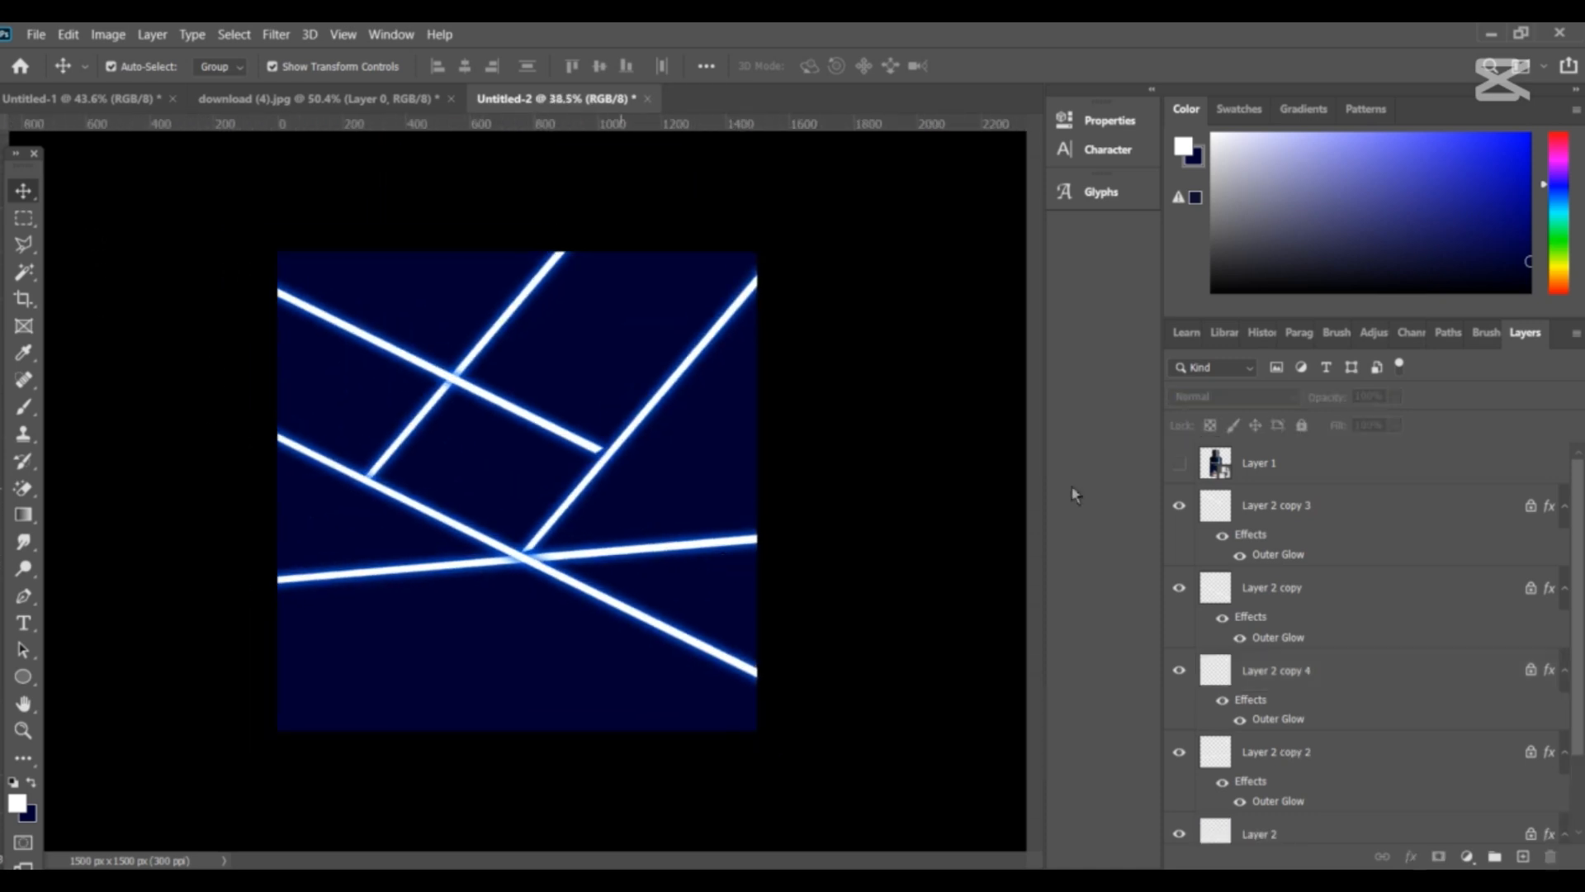
- Show the bottle layer, scale the bottle to 19.14% and position it at about X 719.5 px, Y 720.5 px
click(1180, 465)
click(532, 471)
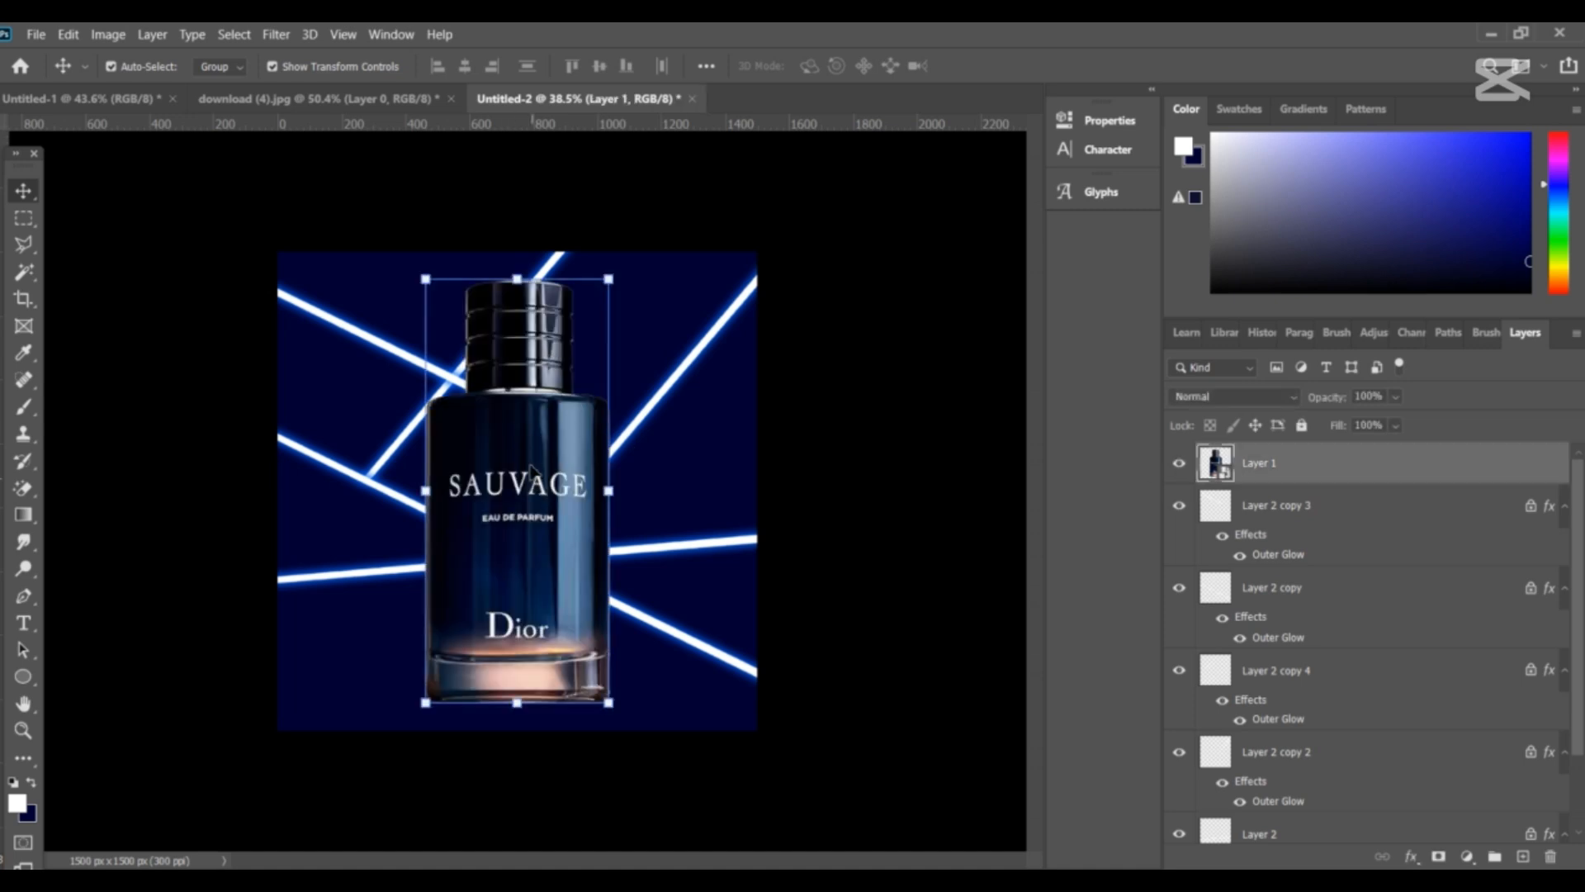
click(518, 280)
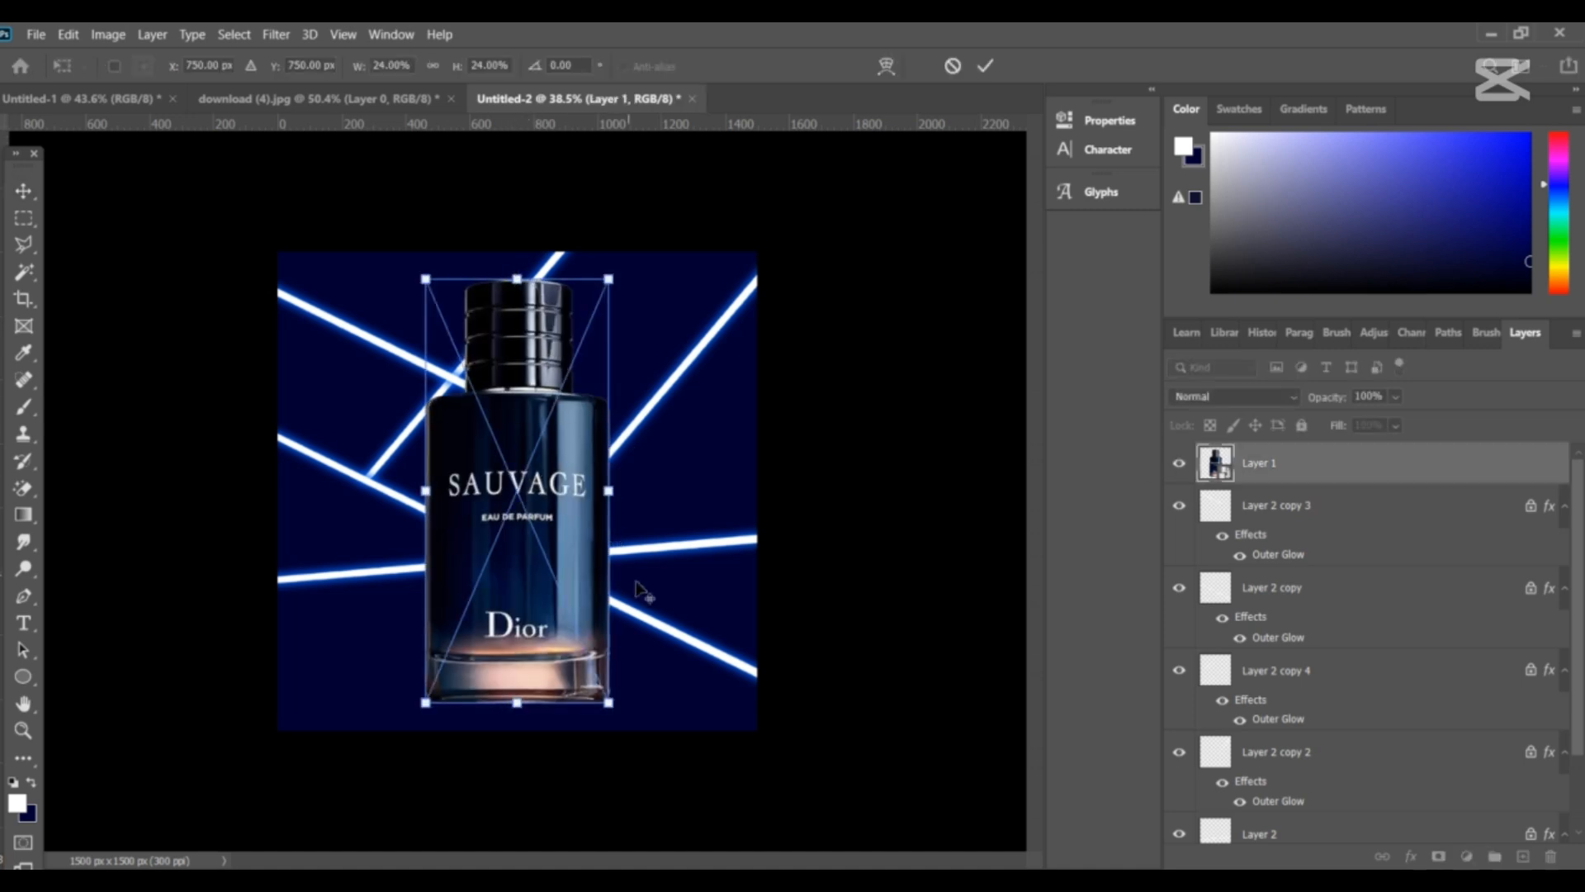
drag(608, 703, 590, 665)
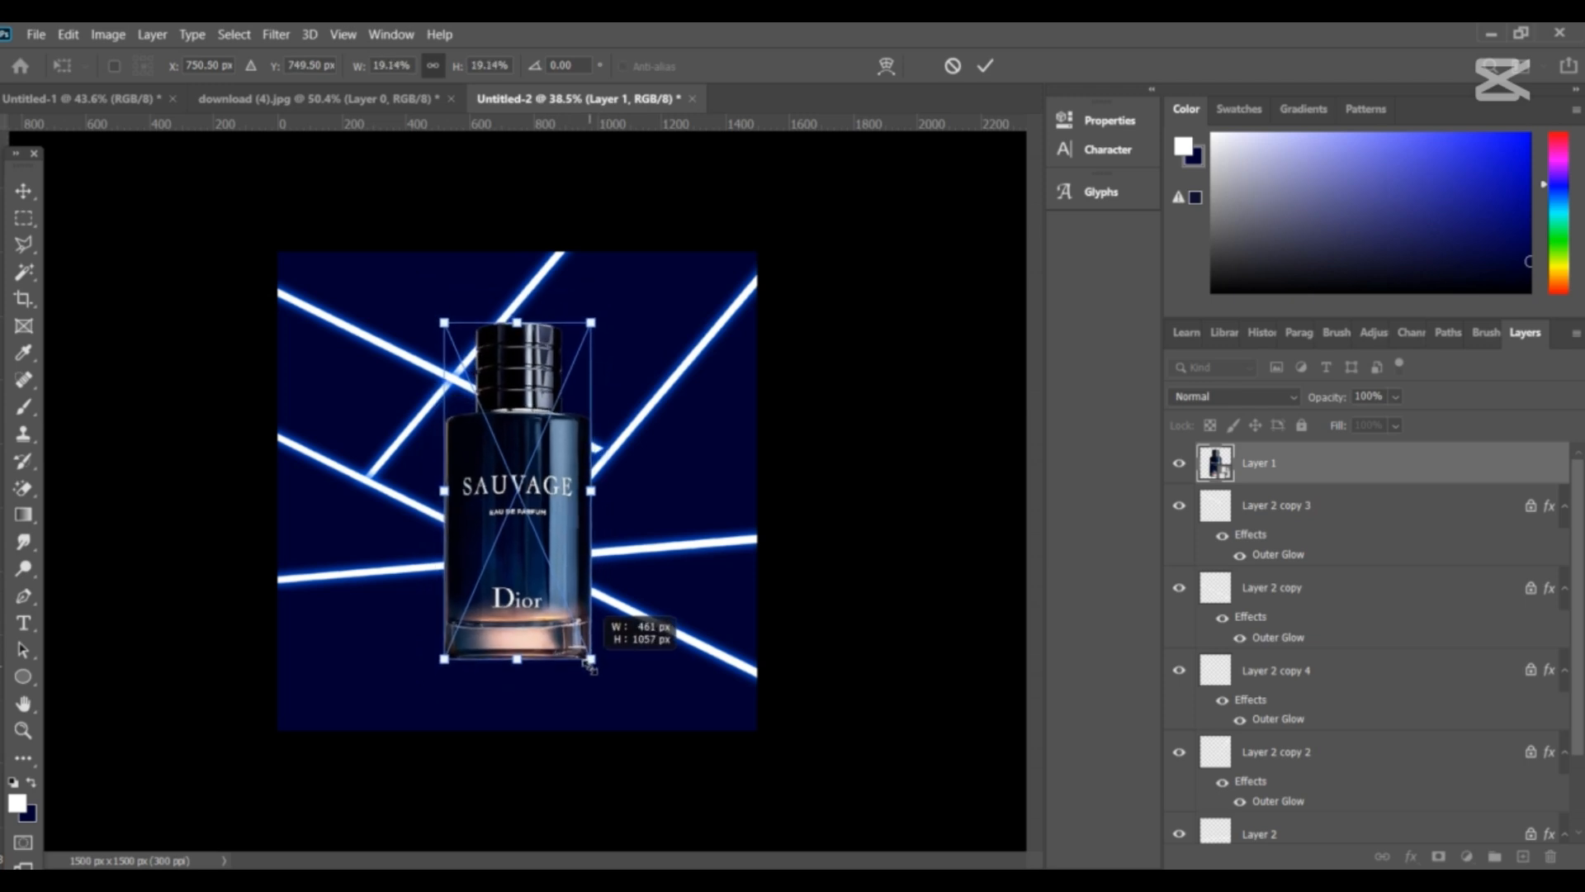
drag(487, 524, 477, 514)
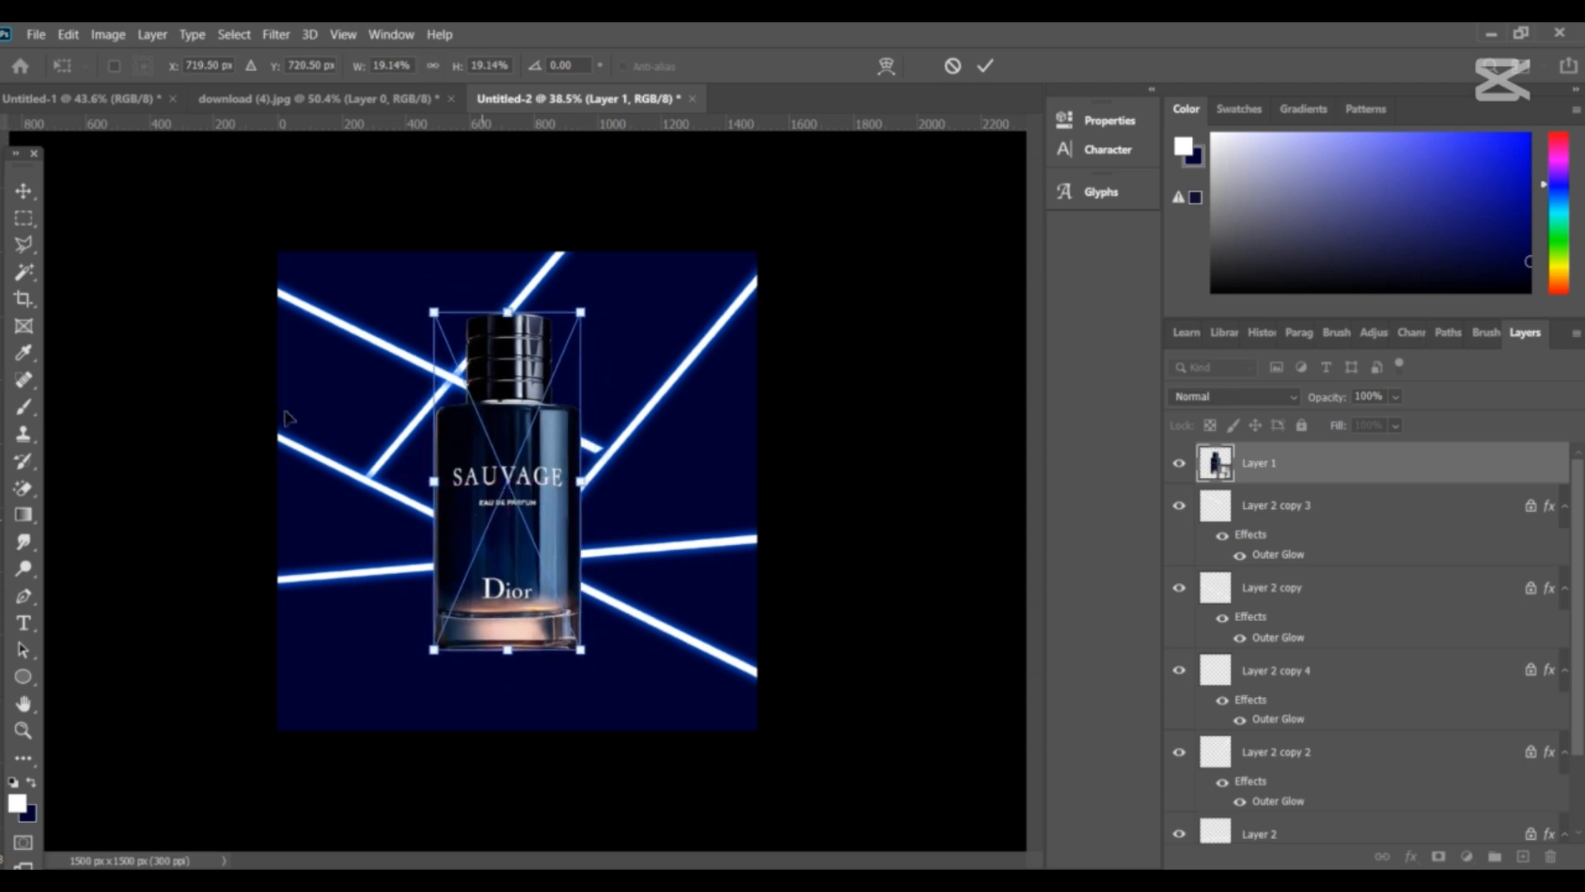
key(Return)
key(ctrl+0)
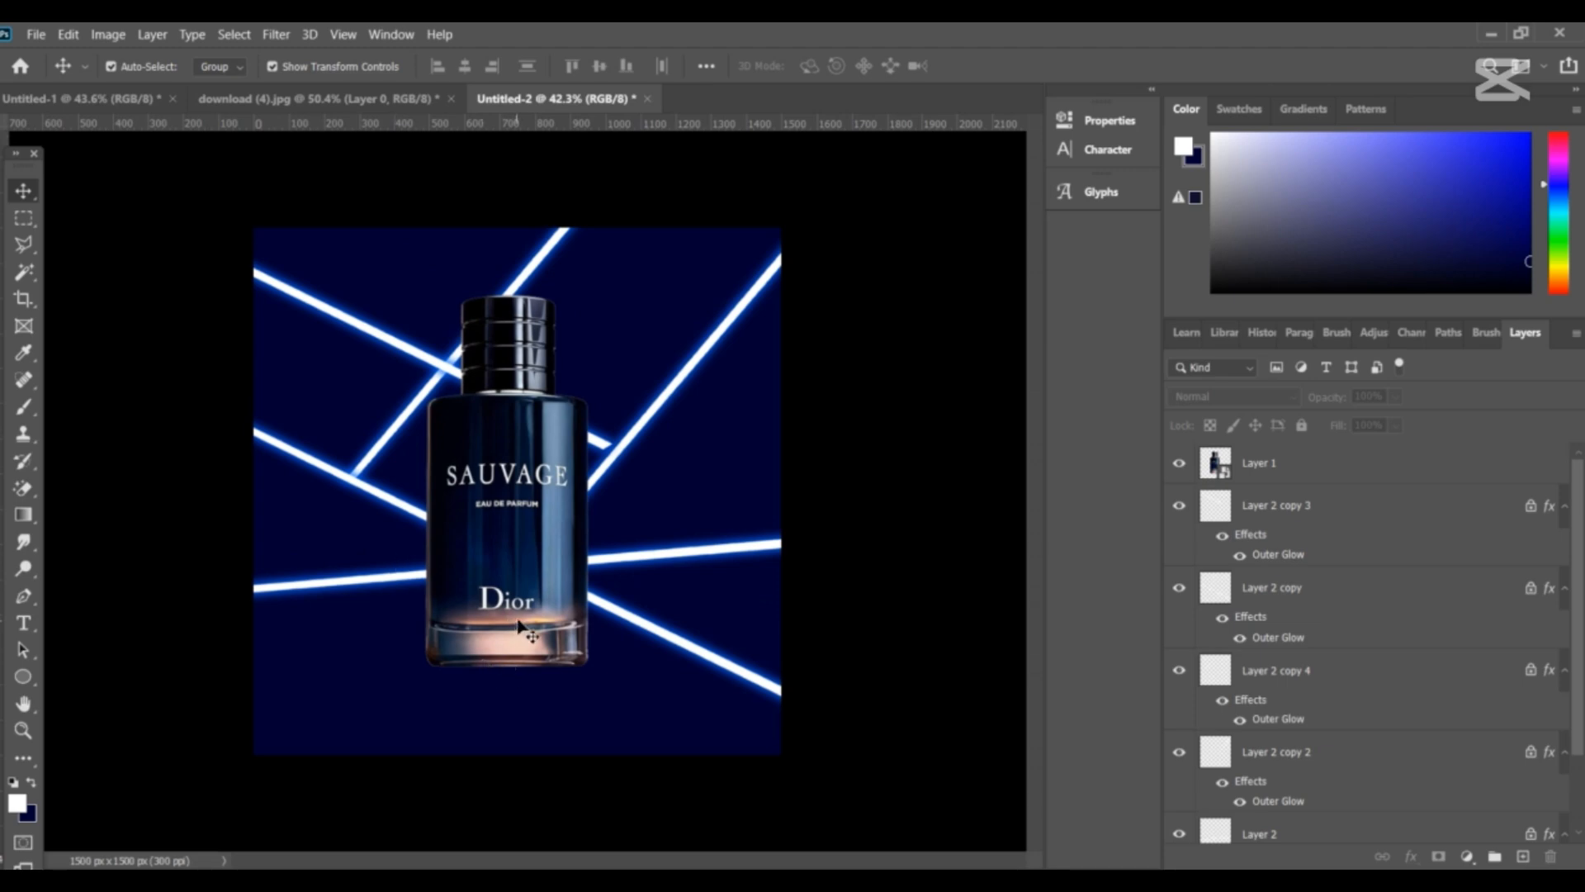
- Move the bottle up by about 90 px to leave space beneath it on the canvas
drag(520, 628, 507, 592)
click(161, 619)
scroll(128, 621, up, 2)
key(ctrl+z)
scroll(50, 644, down, 1)
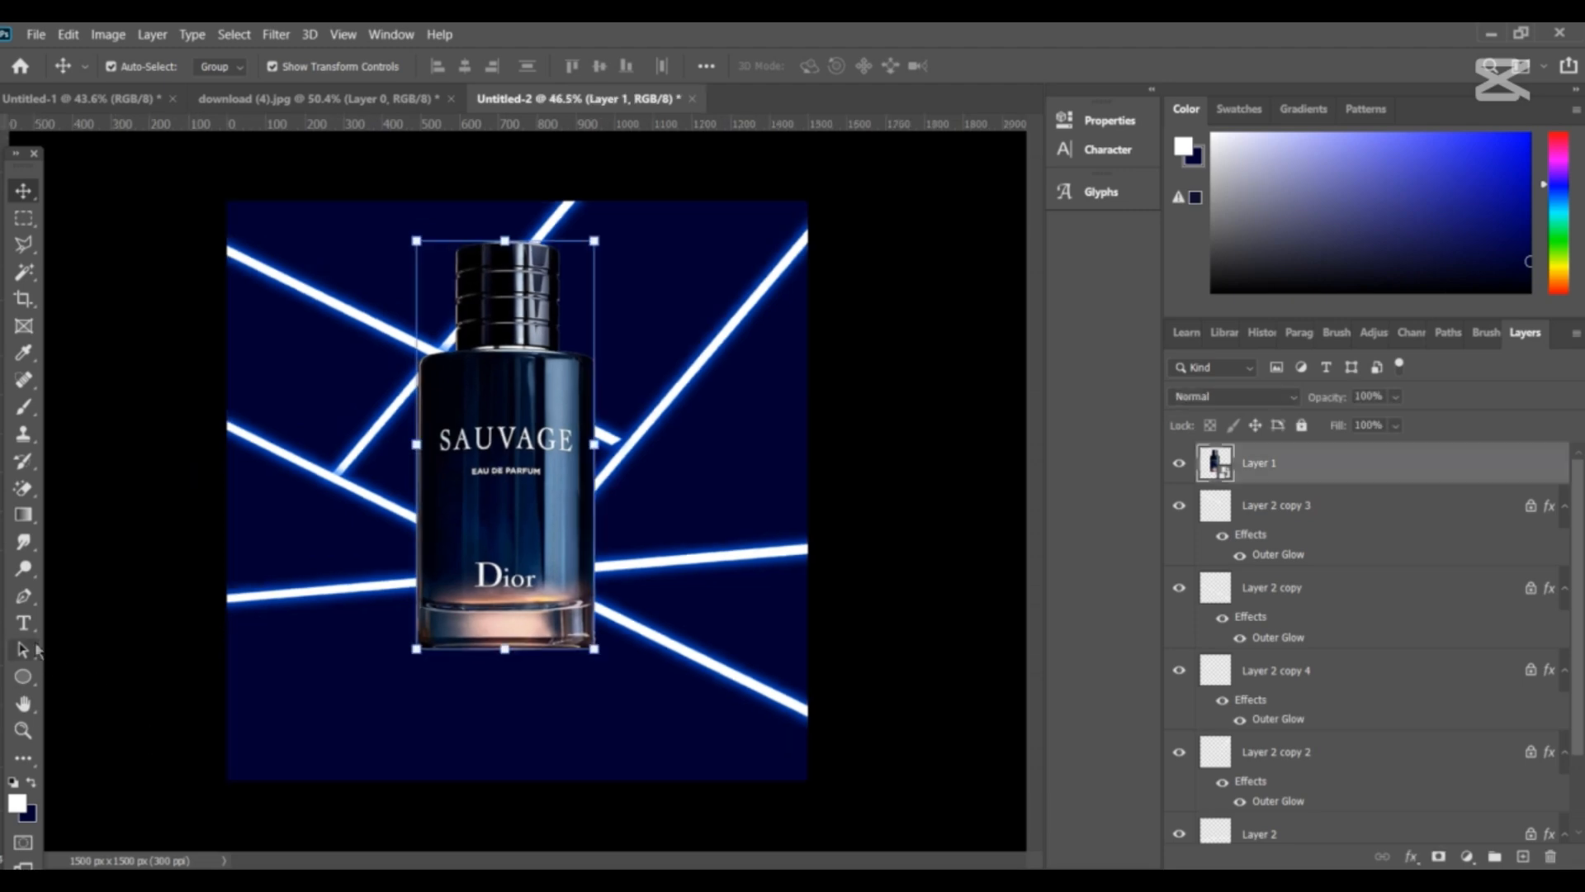
- Draw a rectangle shape about 510 x 516 px directly beneath the bottle, with black fill and no stroke
right_click(23, 676)
click(124, 676)
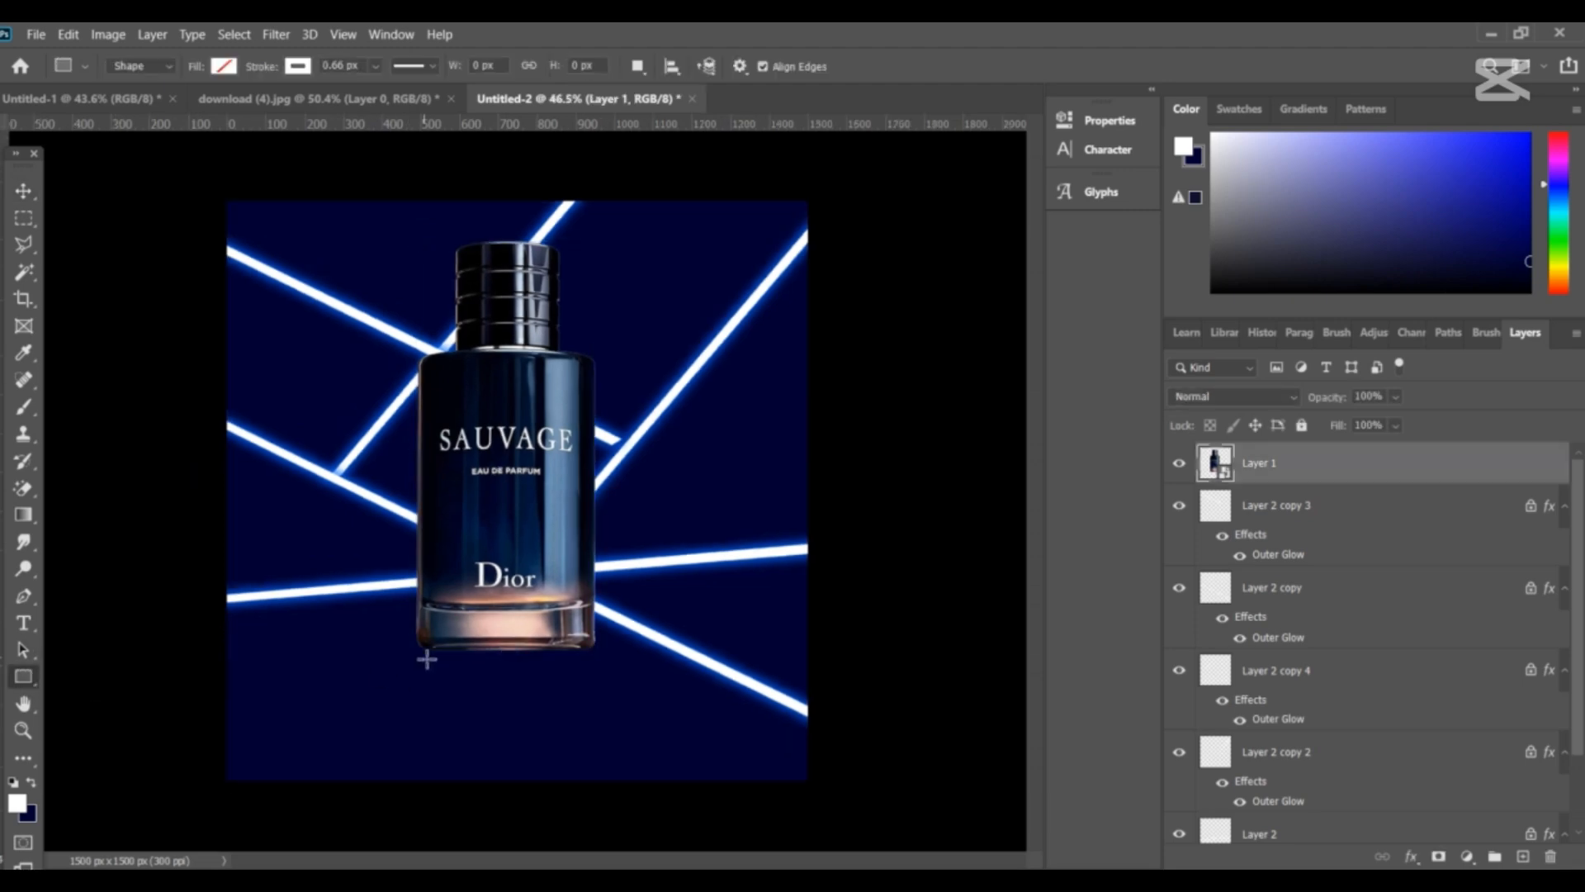
drag(406, 645, 606, 843)
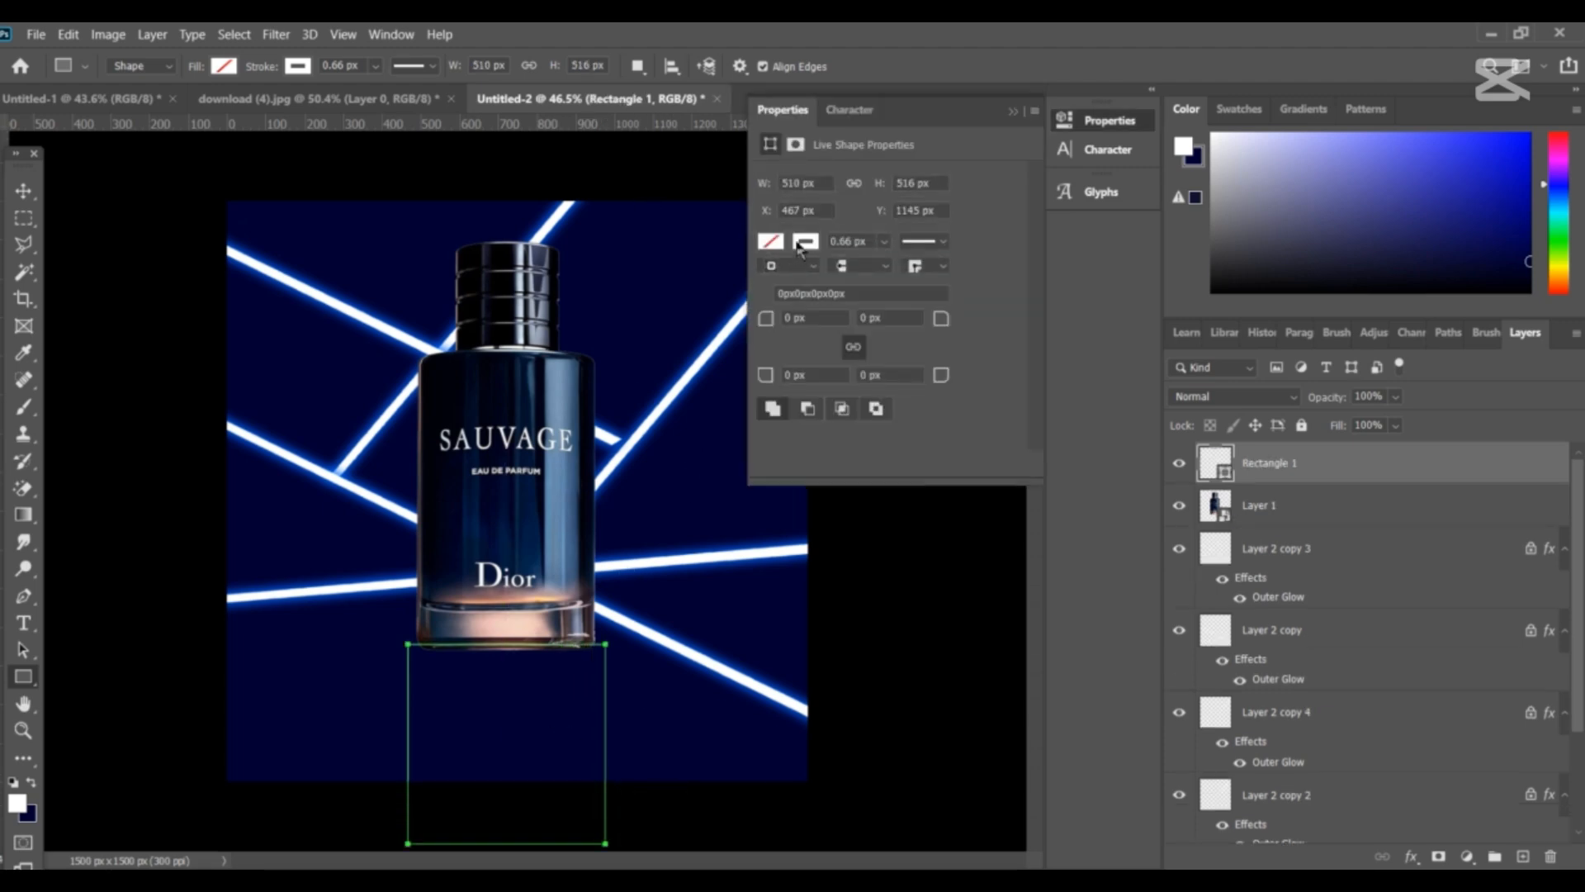
click(800, 243)
click(784, 287)
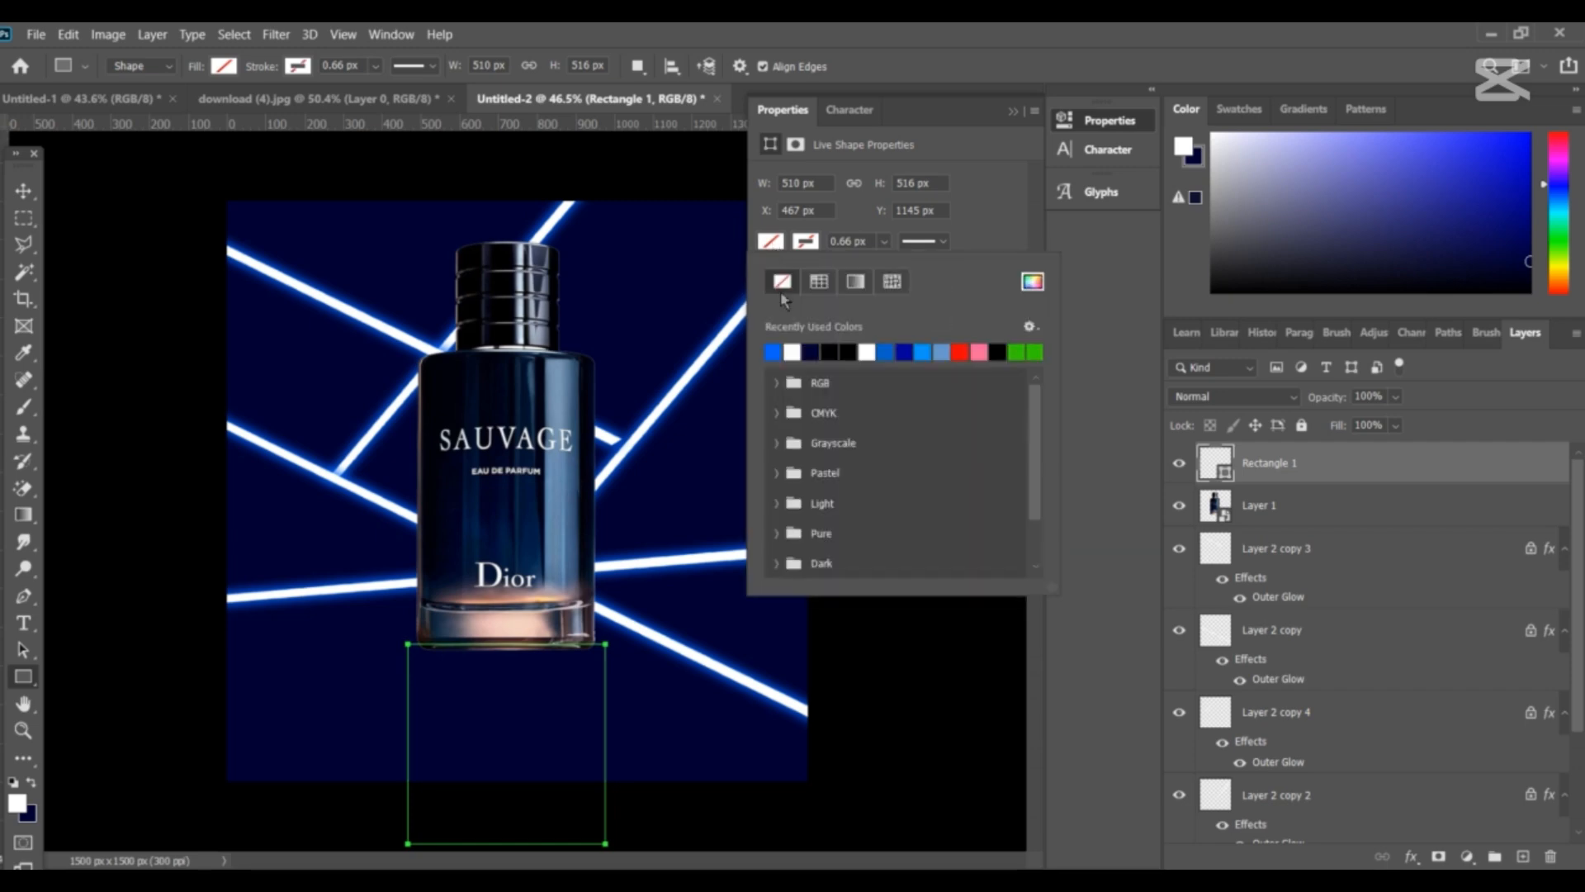
click(830, 352)
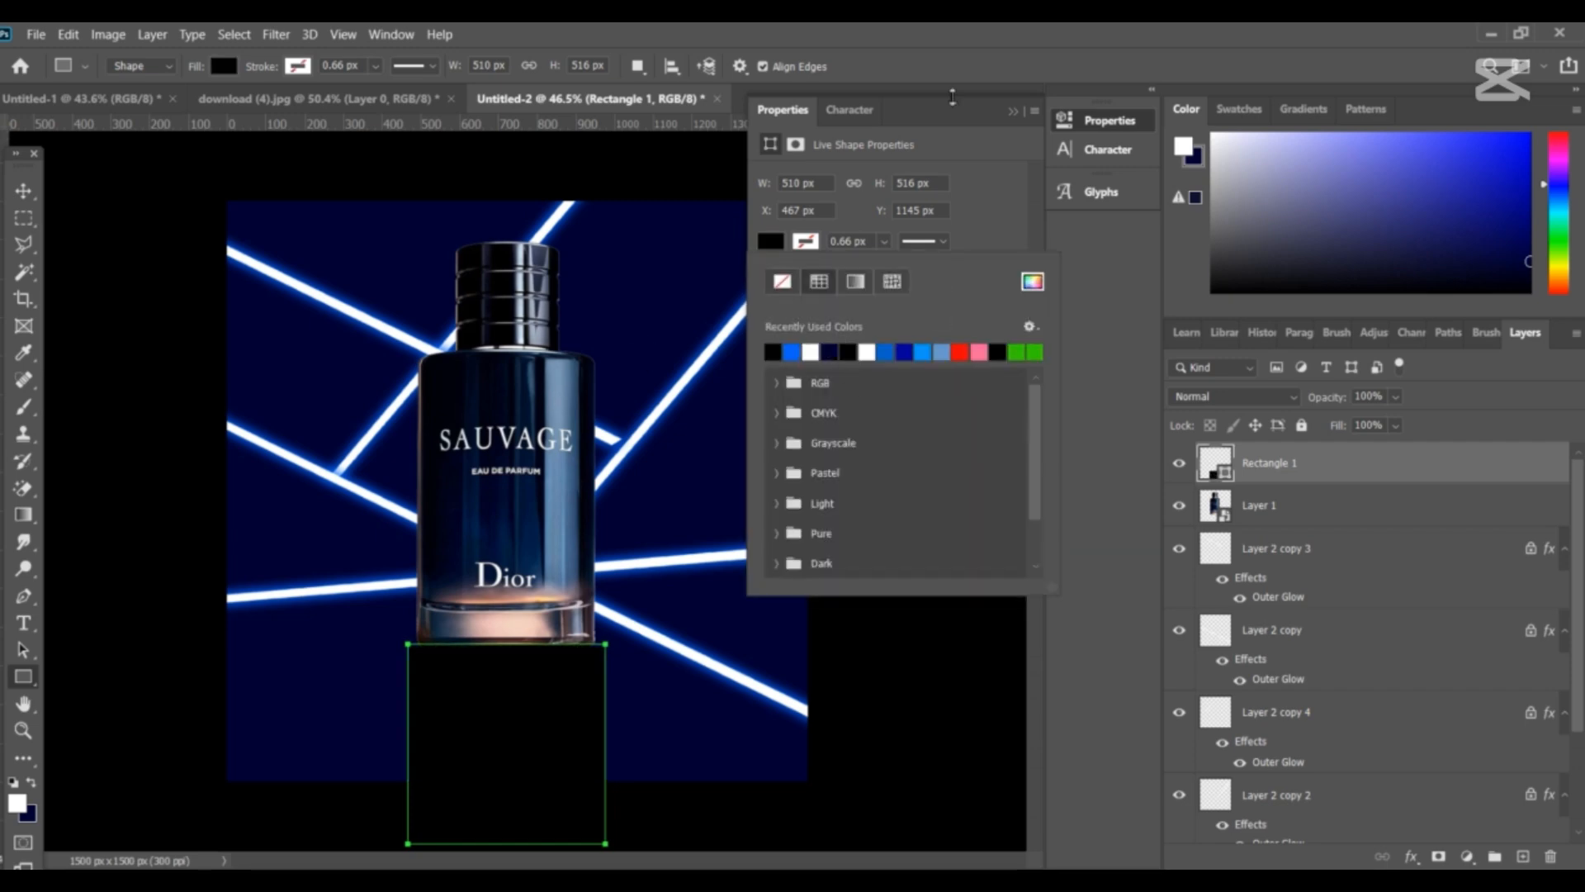
click(1011, 116)
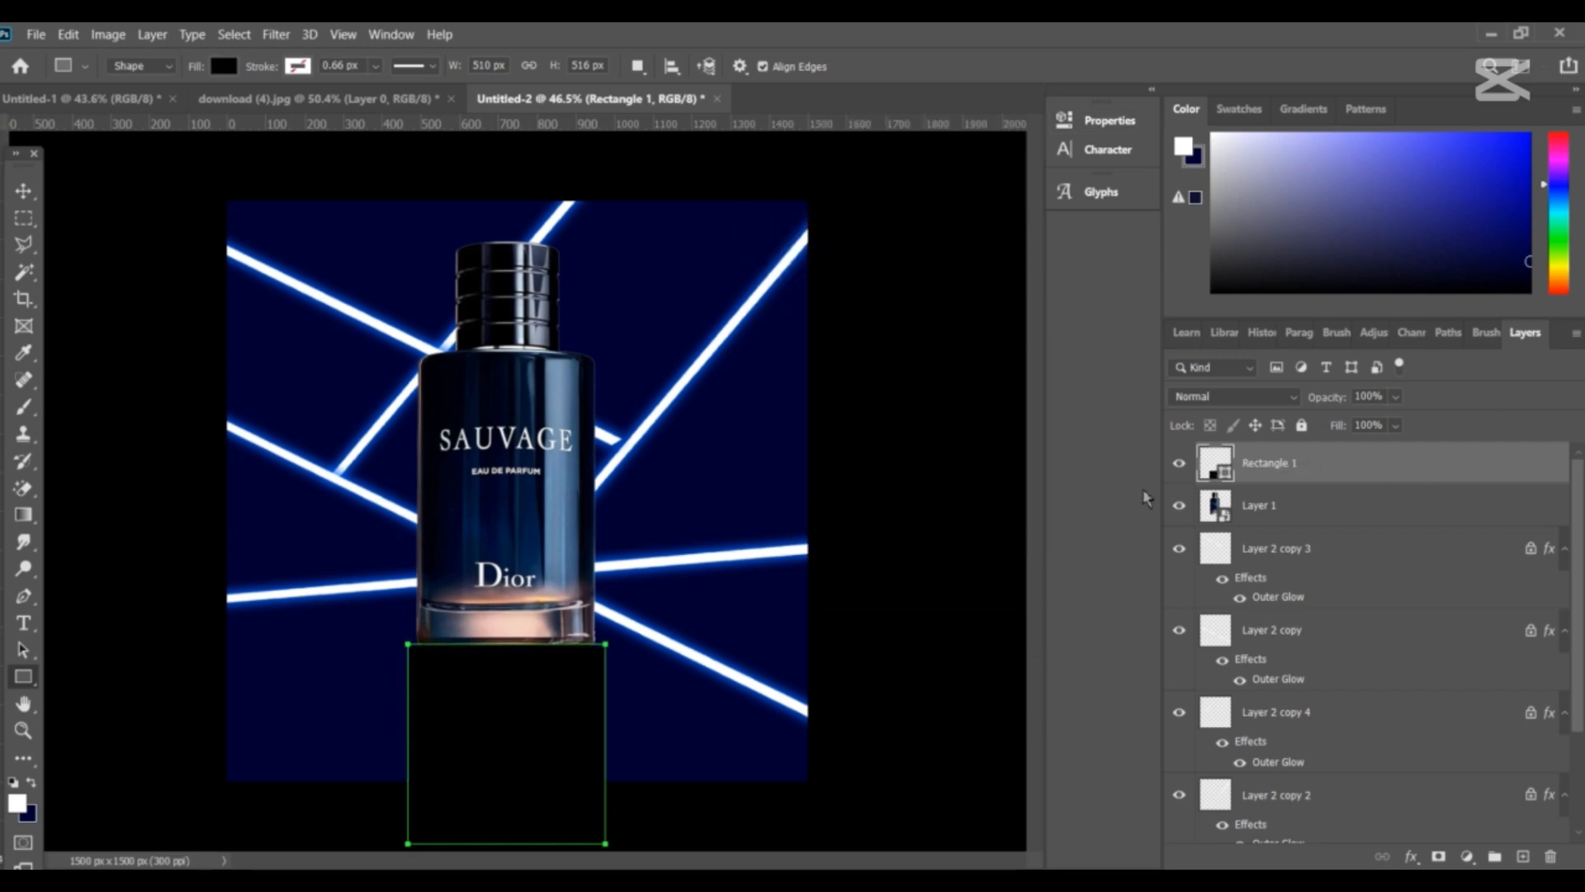
- Hide the bottle layer and draw a black ellipse about 508 x 93 px across the rectangle's upper edge
click(1181, 505)
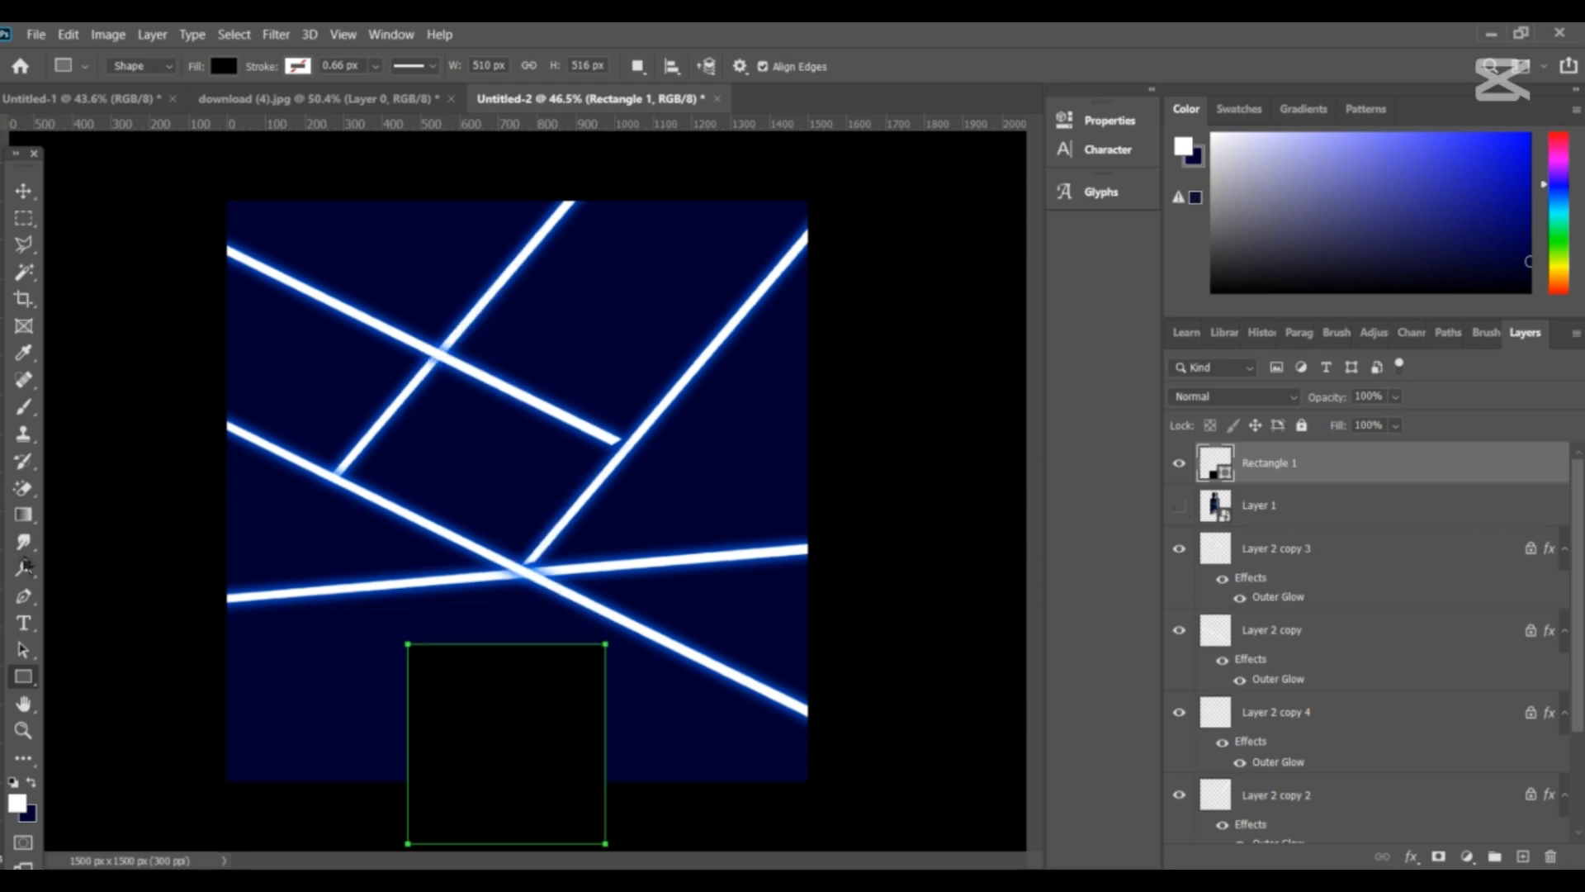
right_click(30, 684)
click(124, 716)
click(427, 636)
click(810, 360)
drag(407, 624, 607, 661)
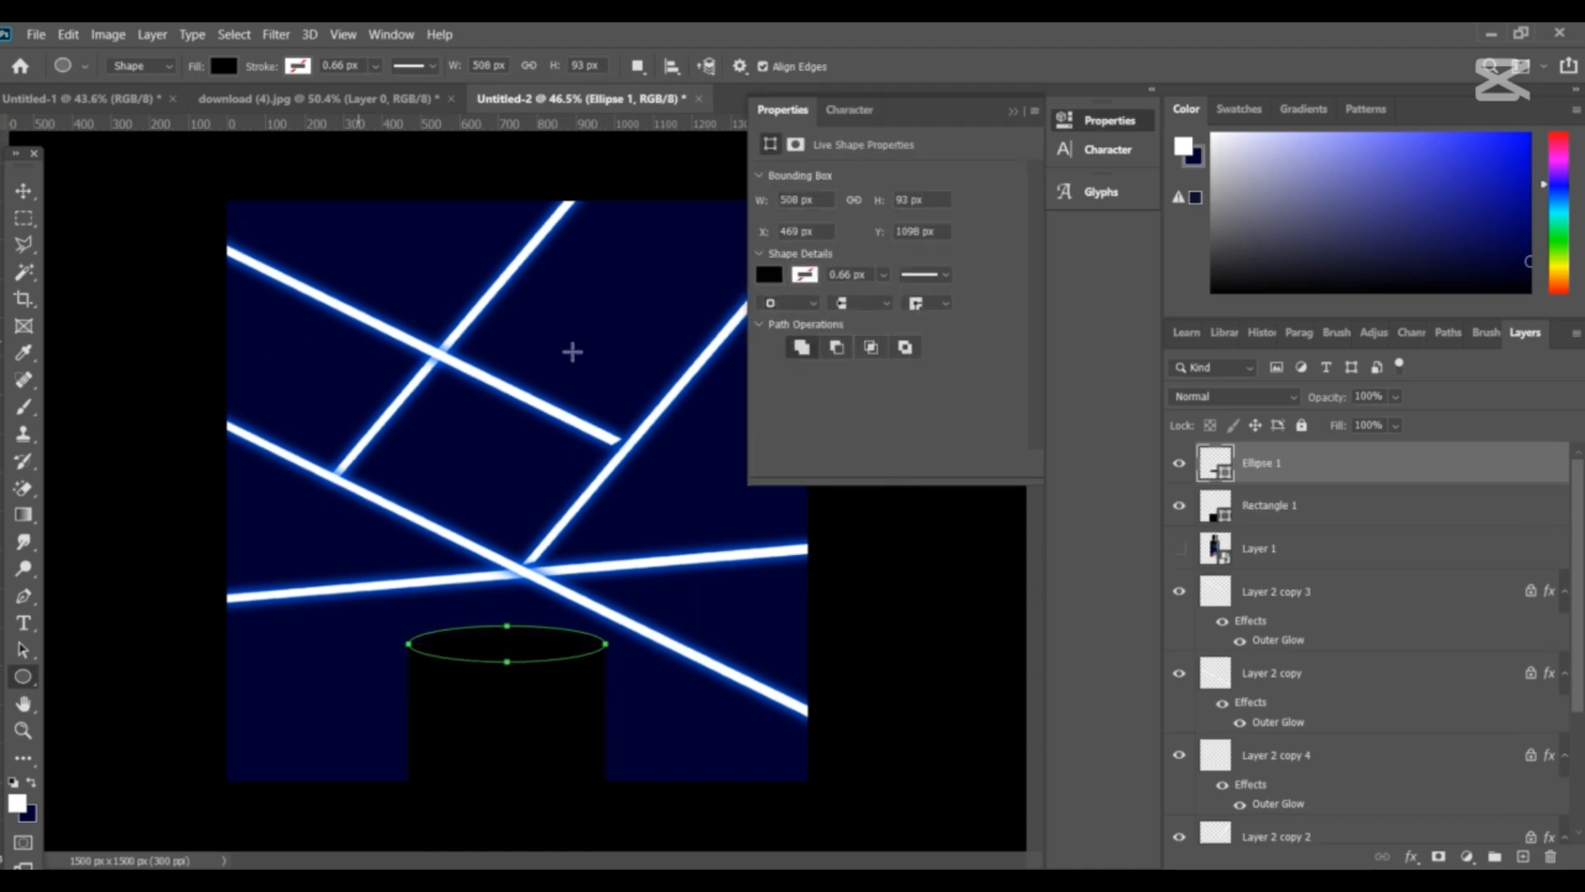
click(1016, 114)
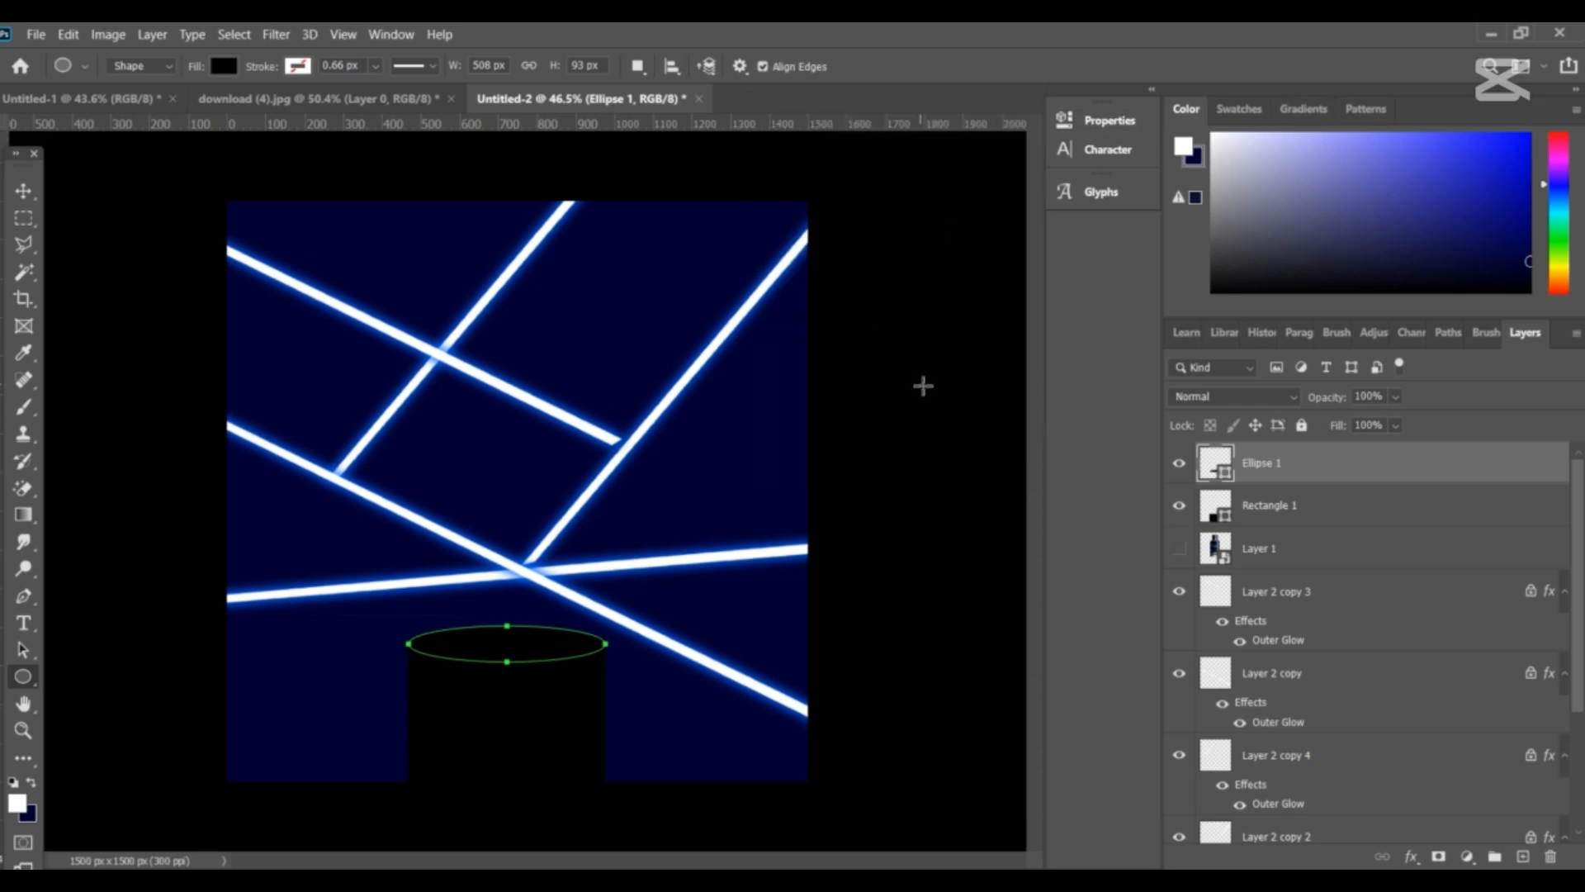
click(548, 311)
click(832, 353)
click(23, 194)
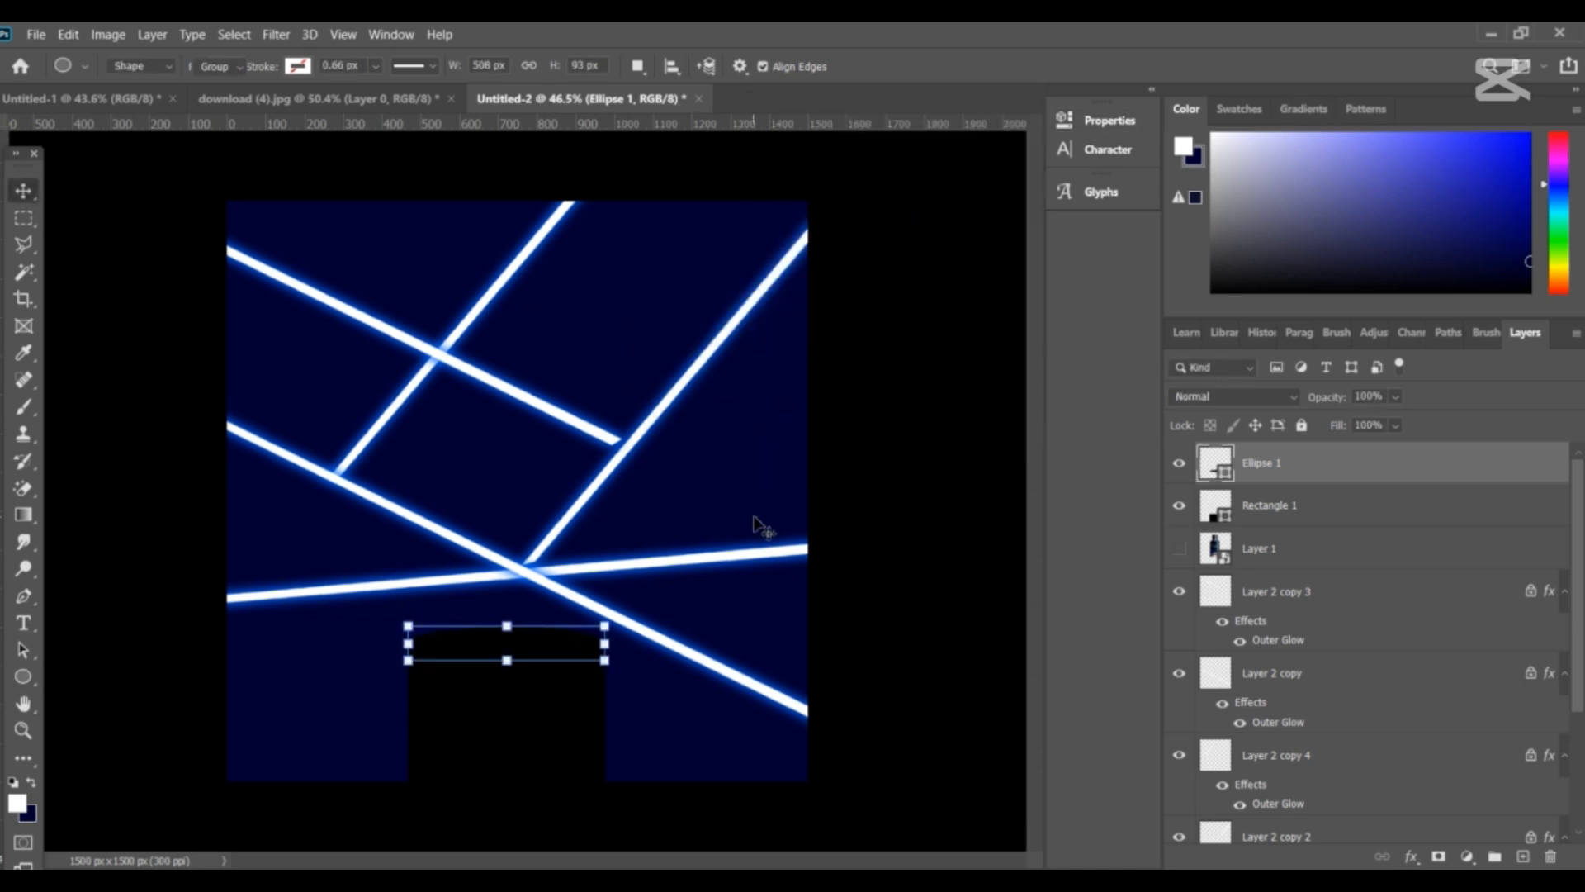
scroll(880, 517, down, 3)
click(882, 516)
scroll(474, 612, up, 2)
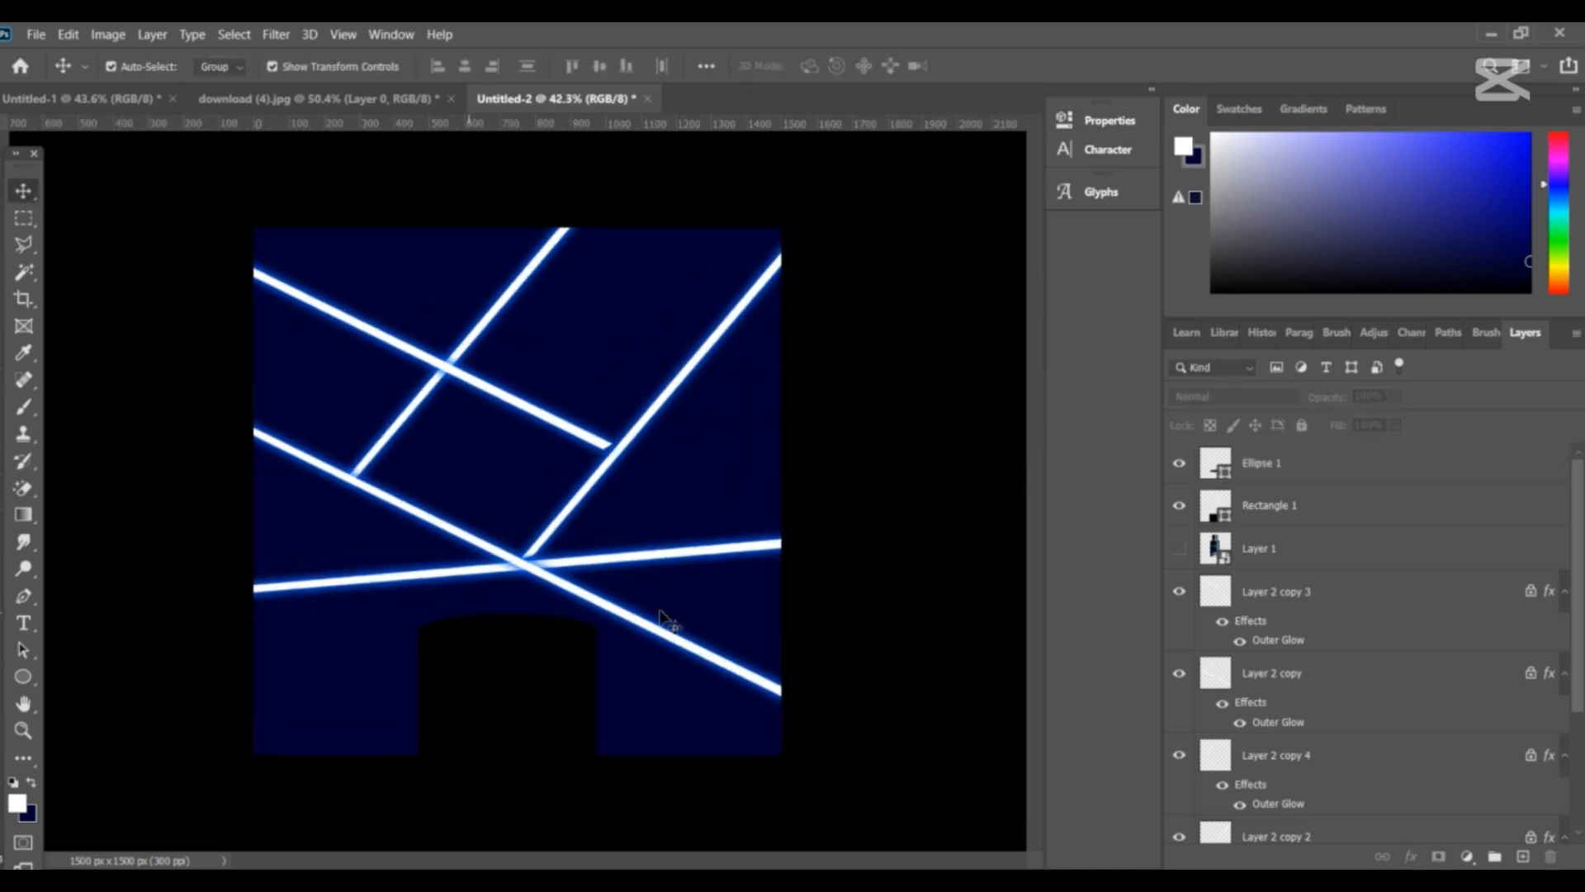
- Show the bottle layer and move it above the ellipse and rectangle layers
click(1177, 550)
drag(1389, 549, 1326, 459)
click(1337, 505)
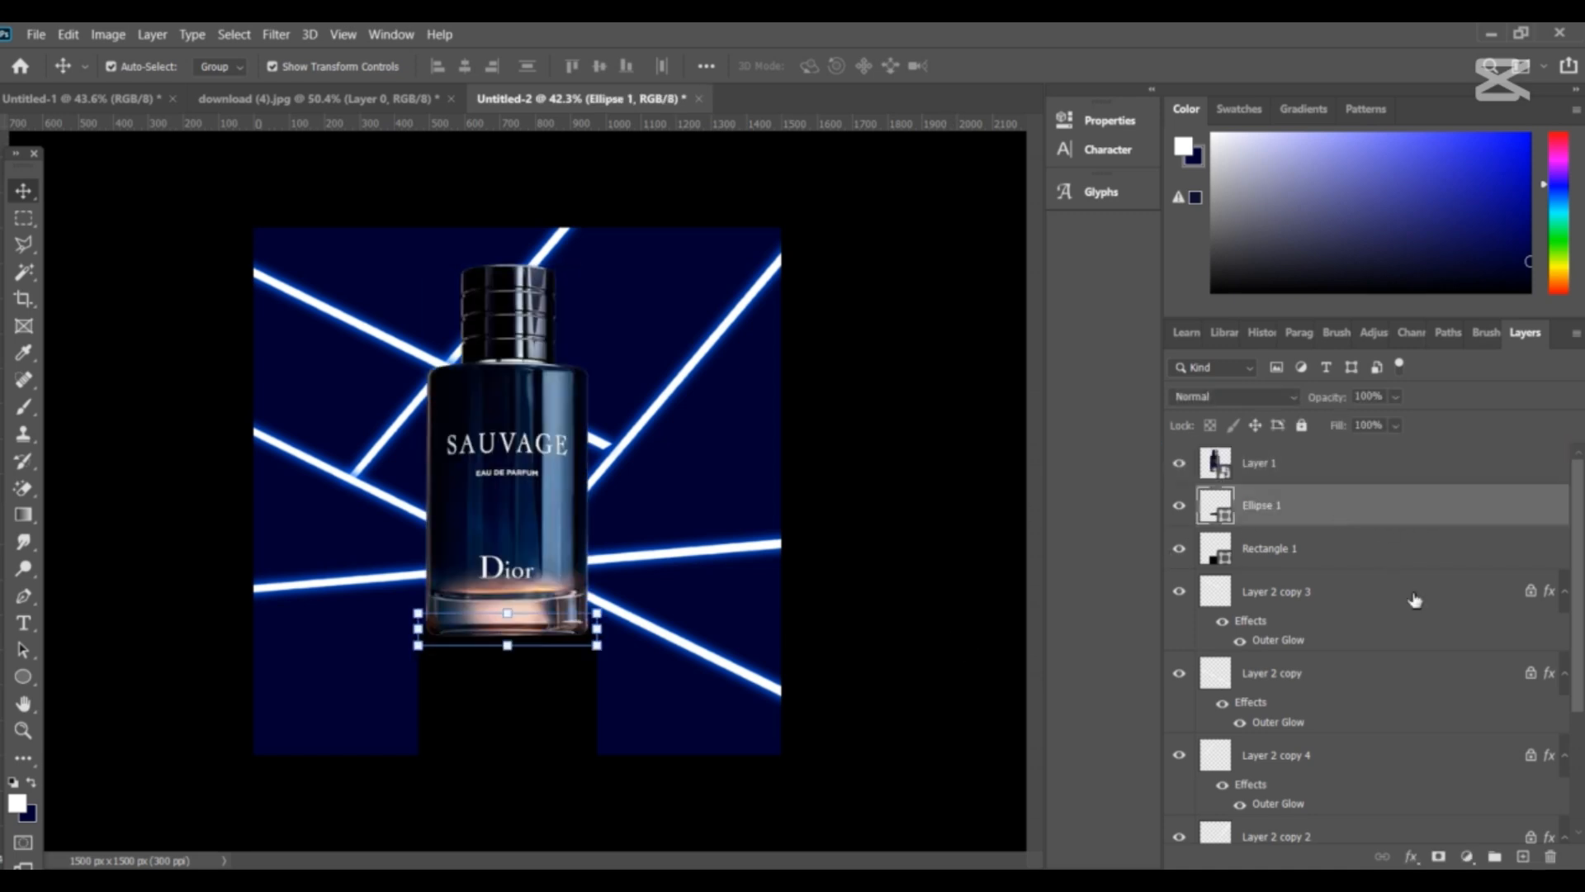
- Add a Gradient Overlay to the rectangle using the navy-to-light-blue gradient, Reflected style, 126° angle, 150% scale and 100% opacity
click(1296, 557)
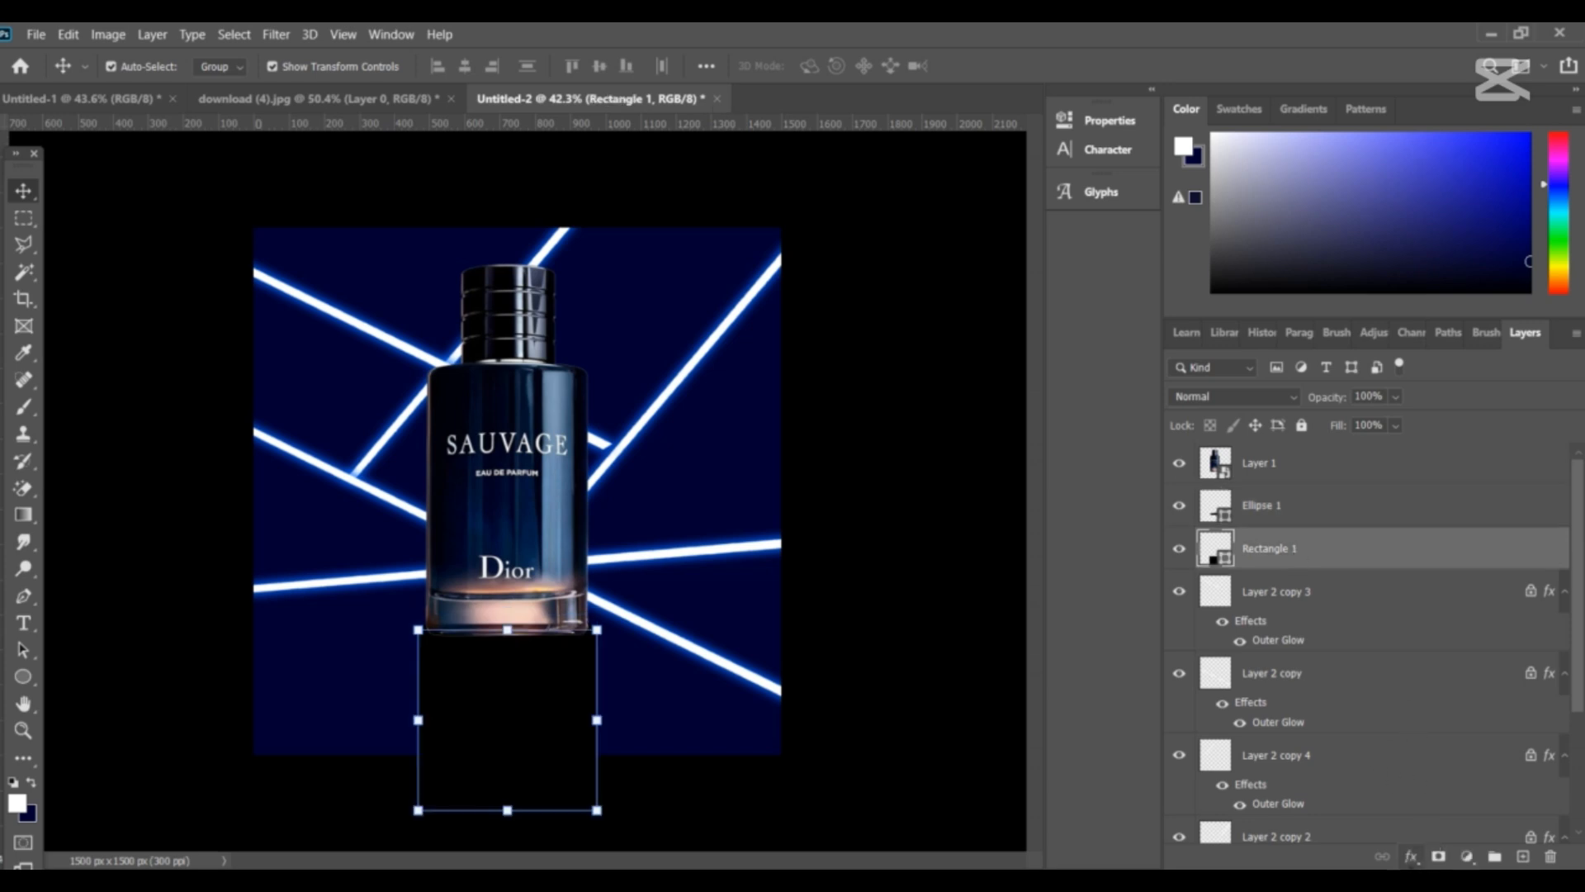
click(1410, 856)
click(1454, 799)
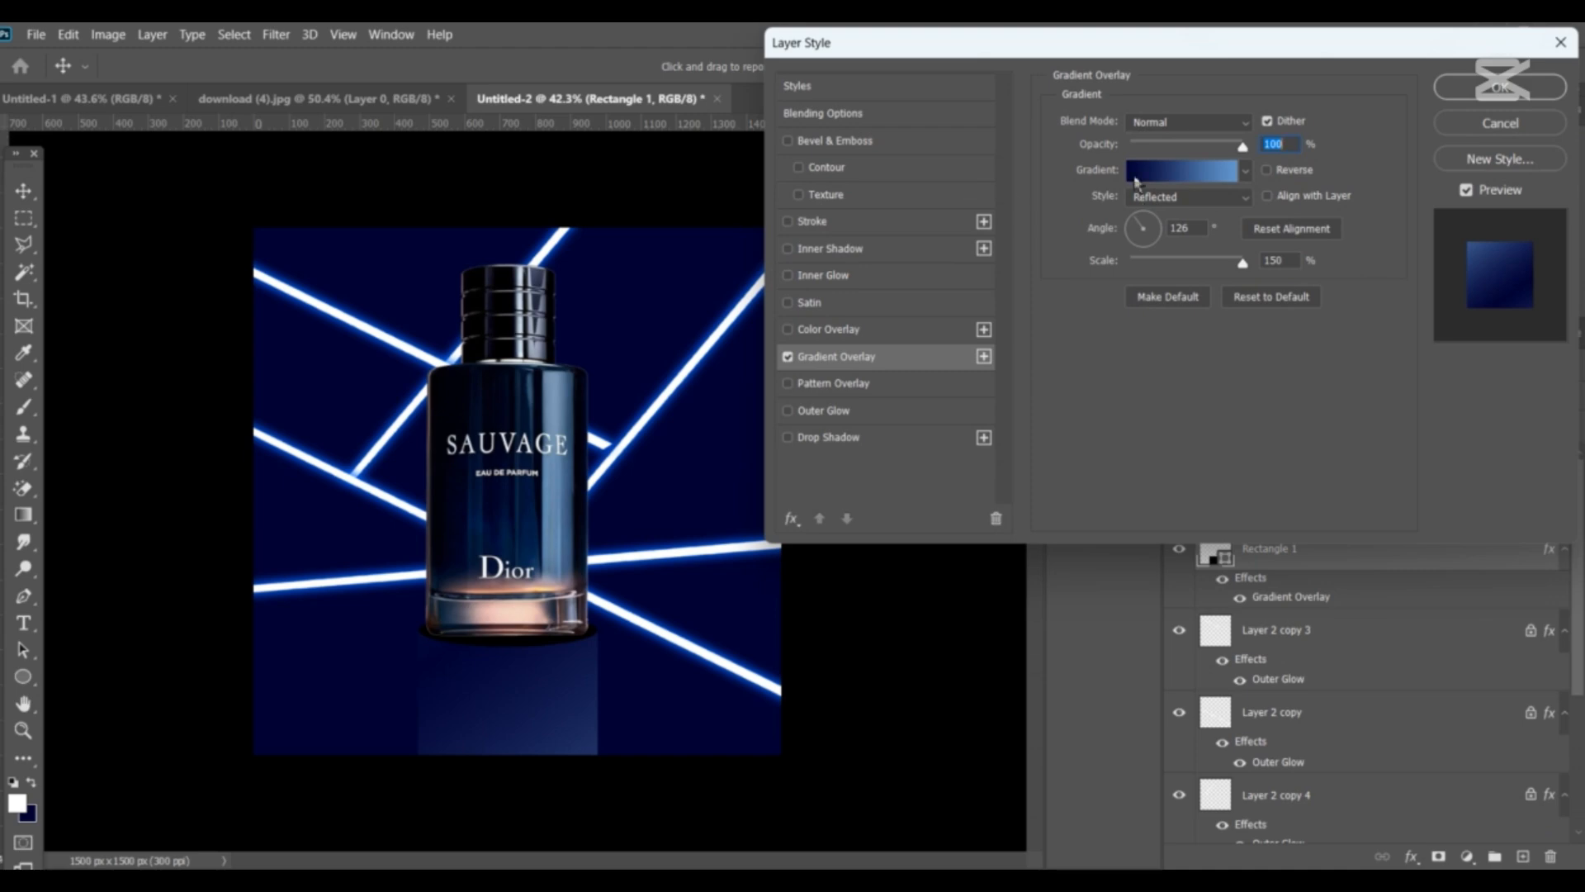
click(1135, 175)
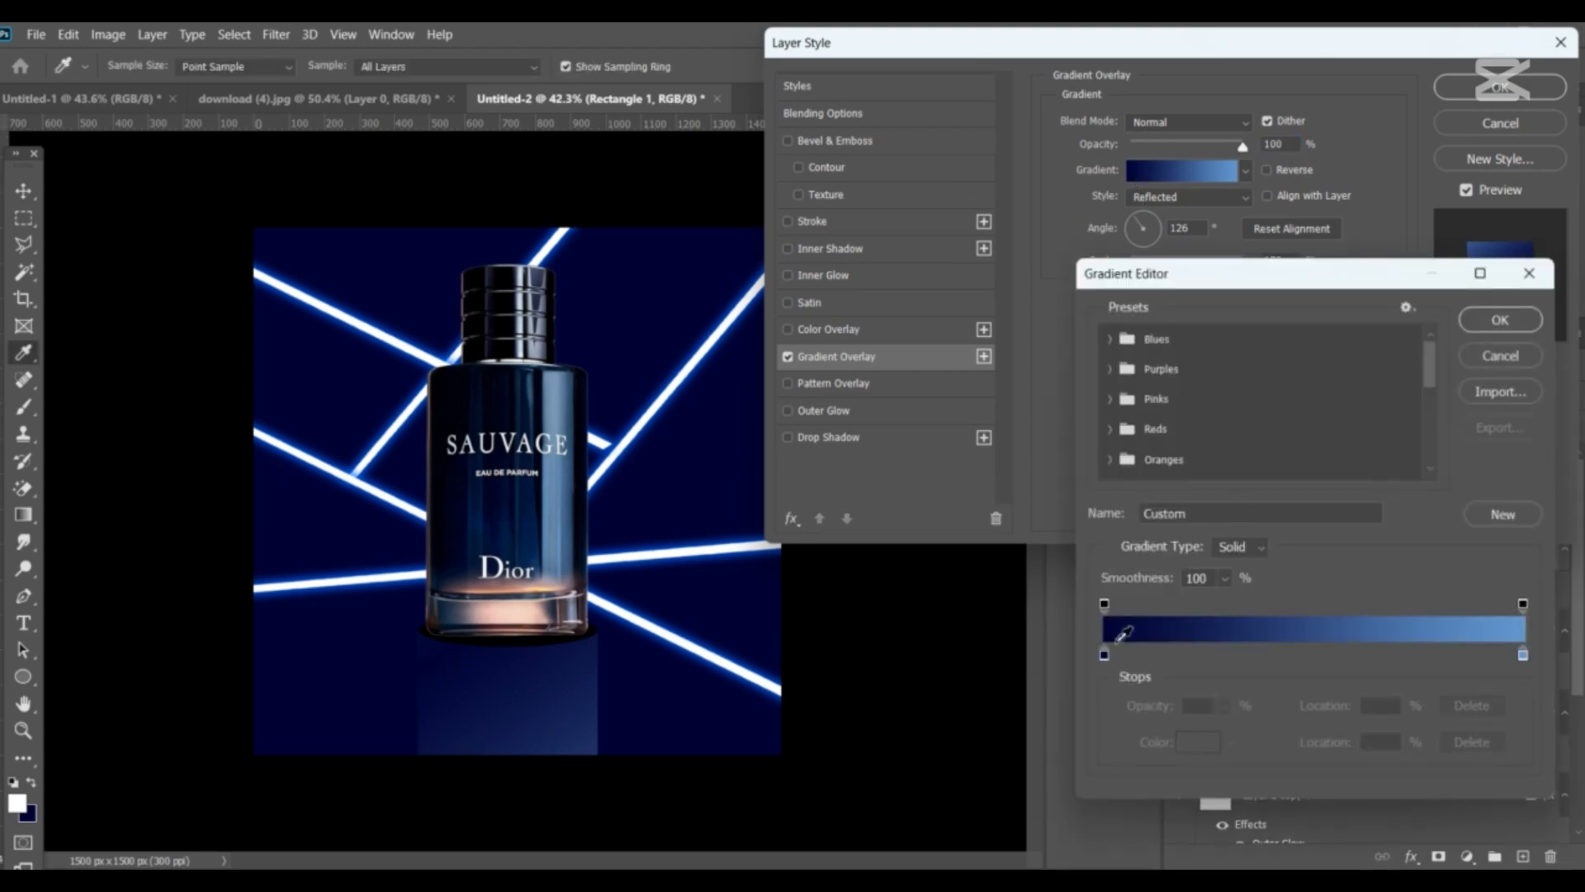
click(1475, 326)
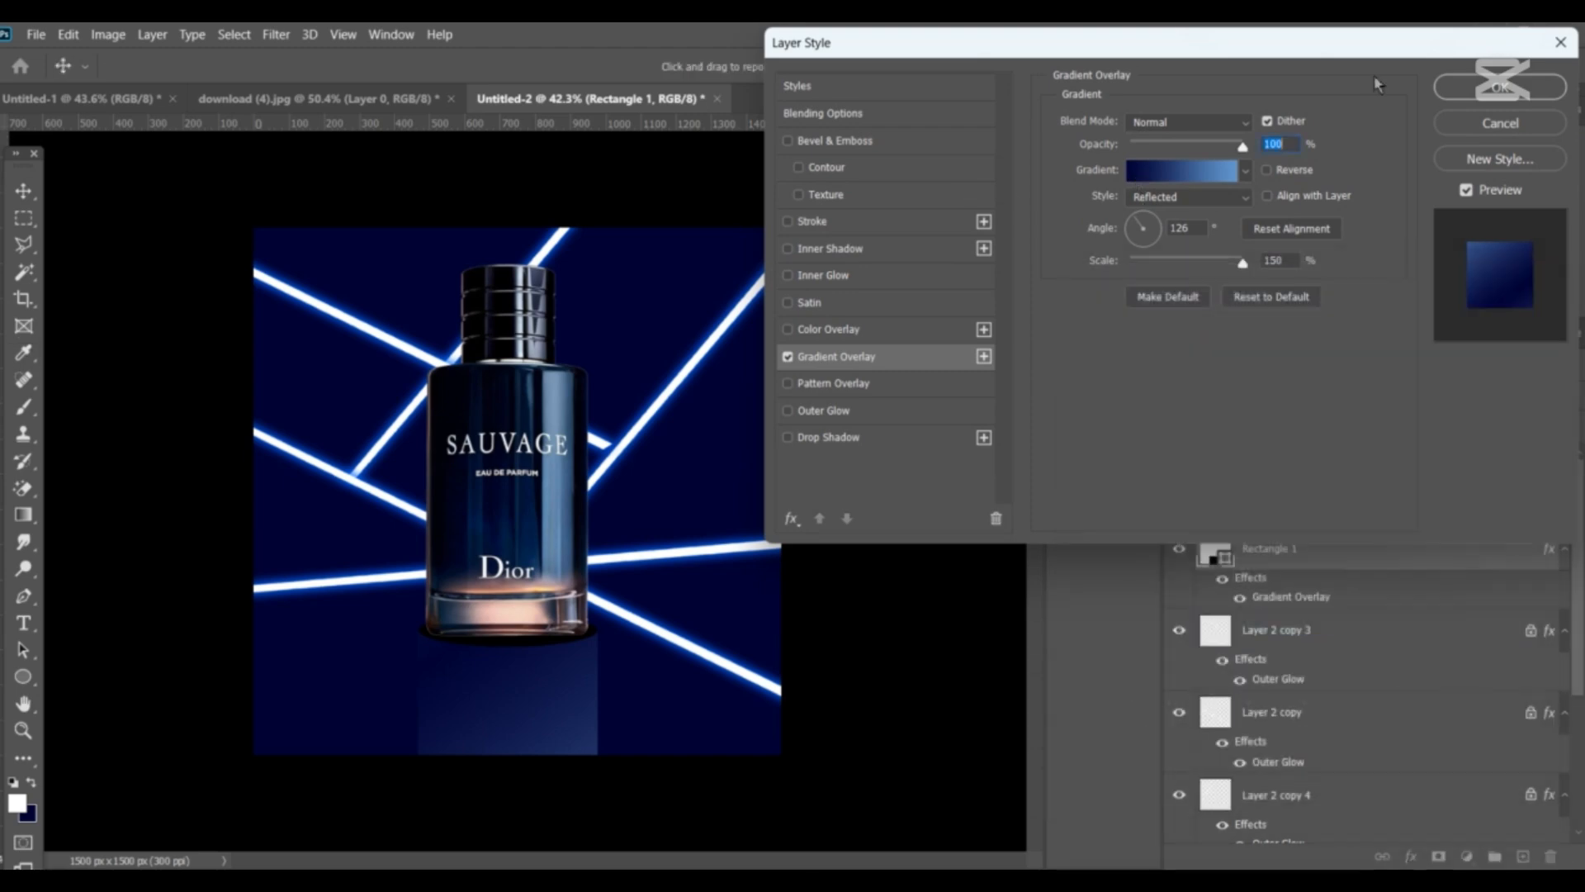
click(1455, 87)
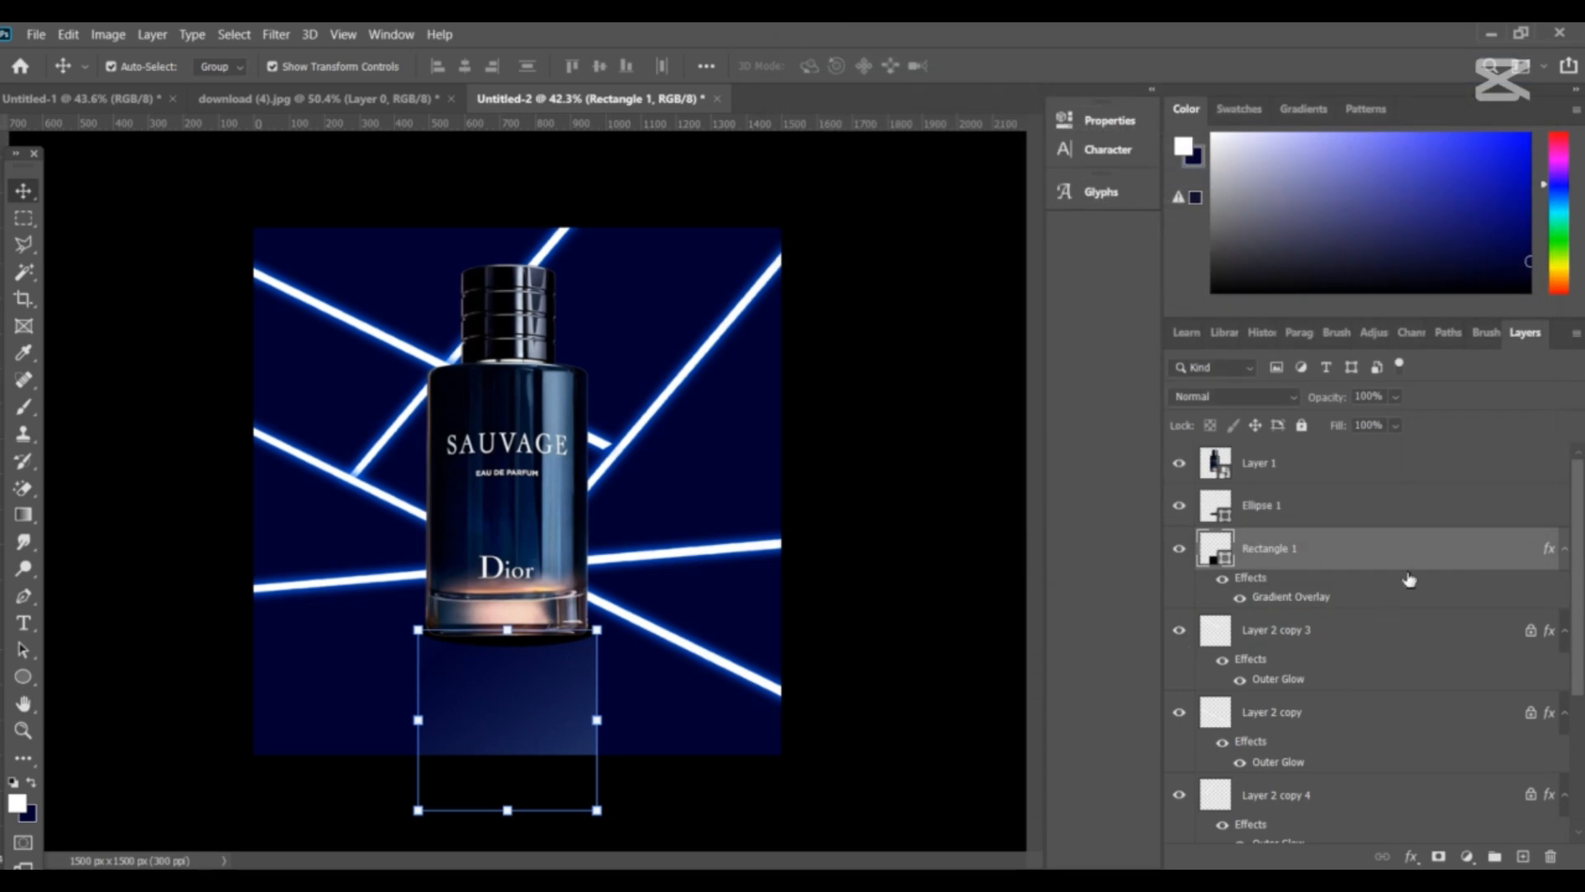
- Hide the bottle and add the same navy-to-light-blue Gradient Overlay to the ellipse, shifting the gradient so the ellipse is lighter
scroll(511, 703, down, 1)
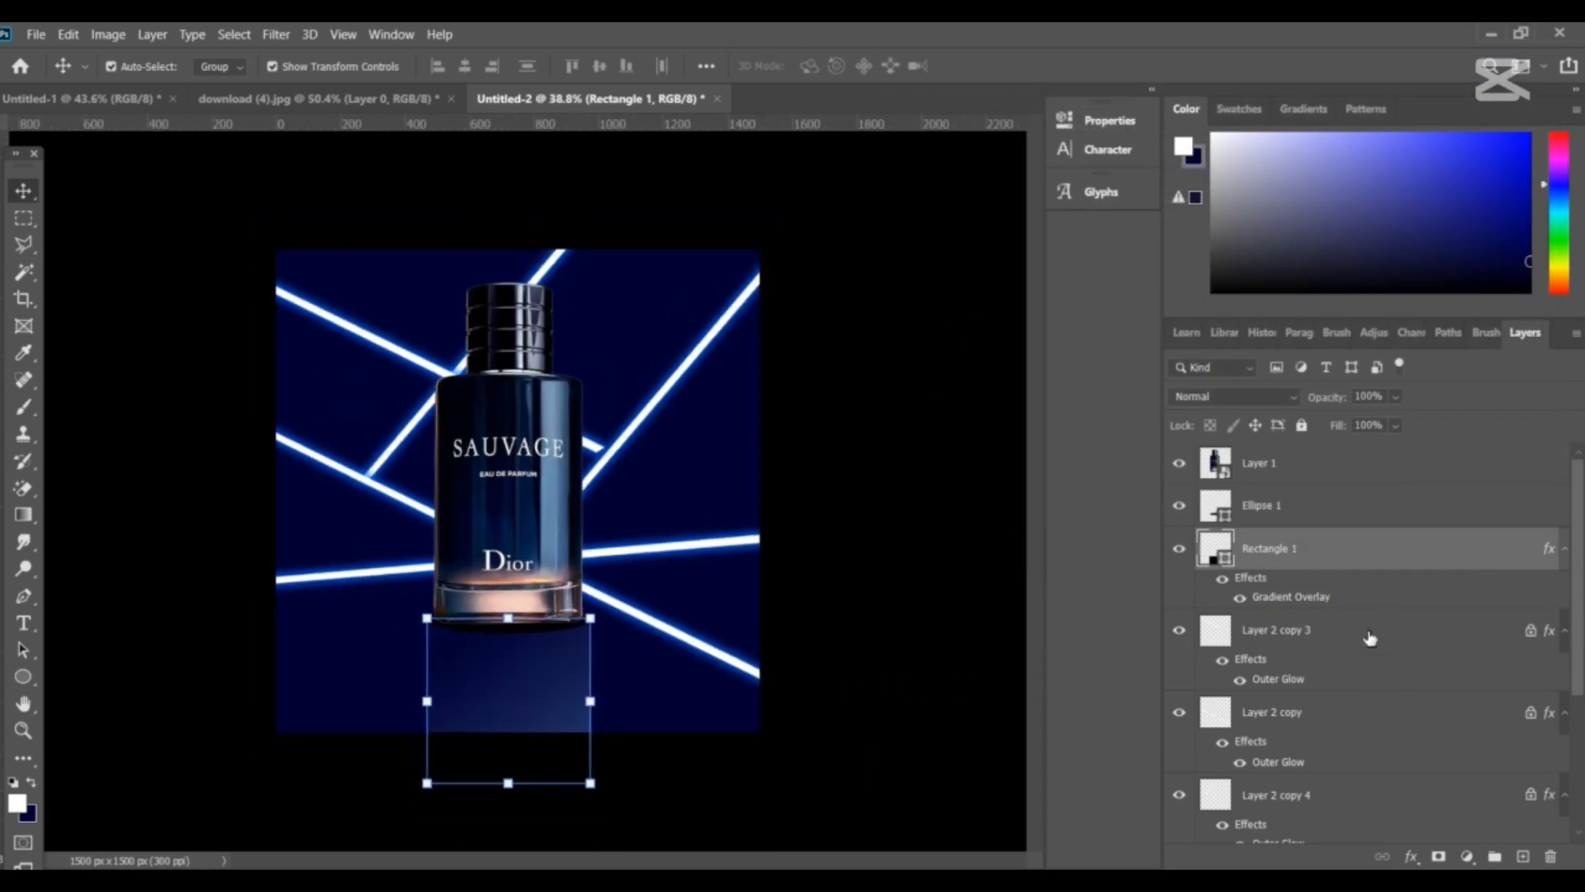
click(1267, 507)
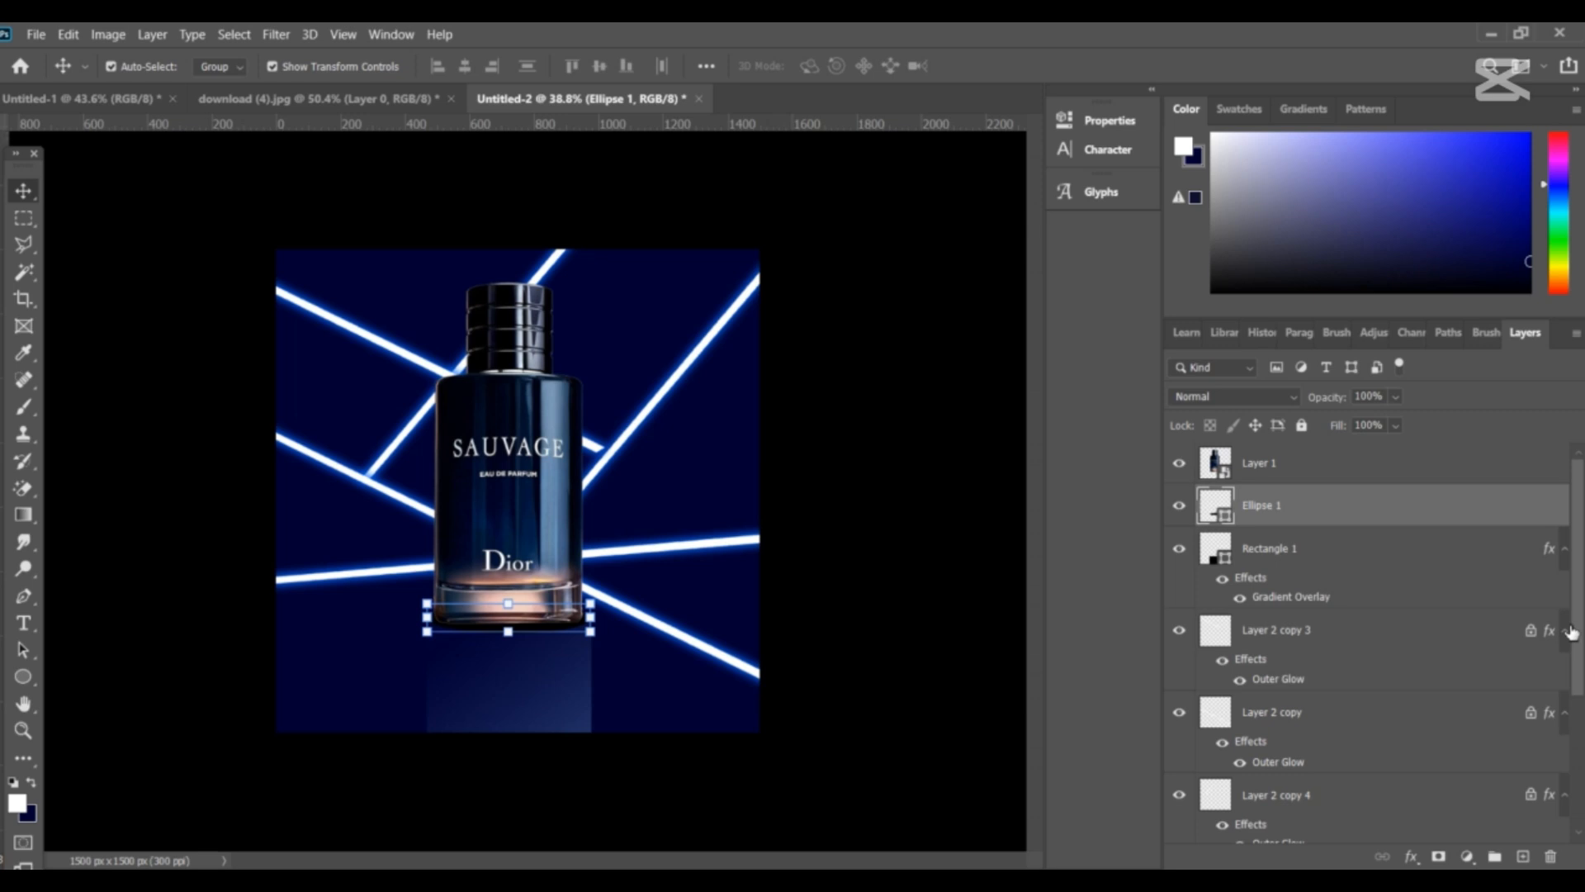
click(1179, 465)
scroll(743, 654, up, 1)
scroll(966, 637, down, 1)
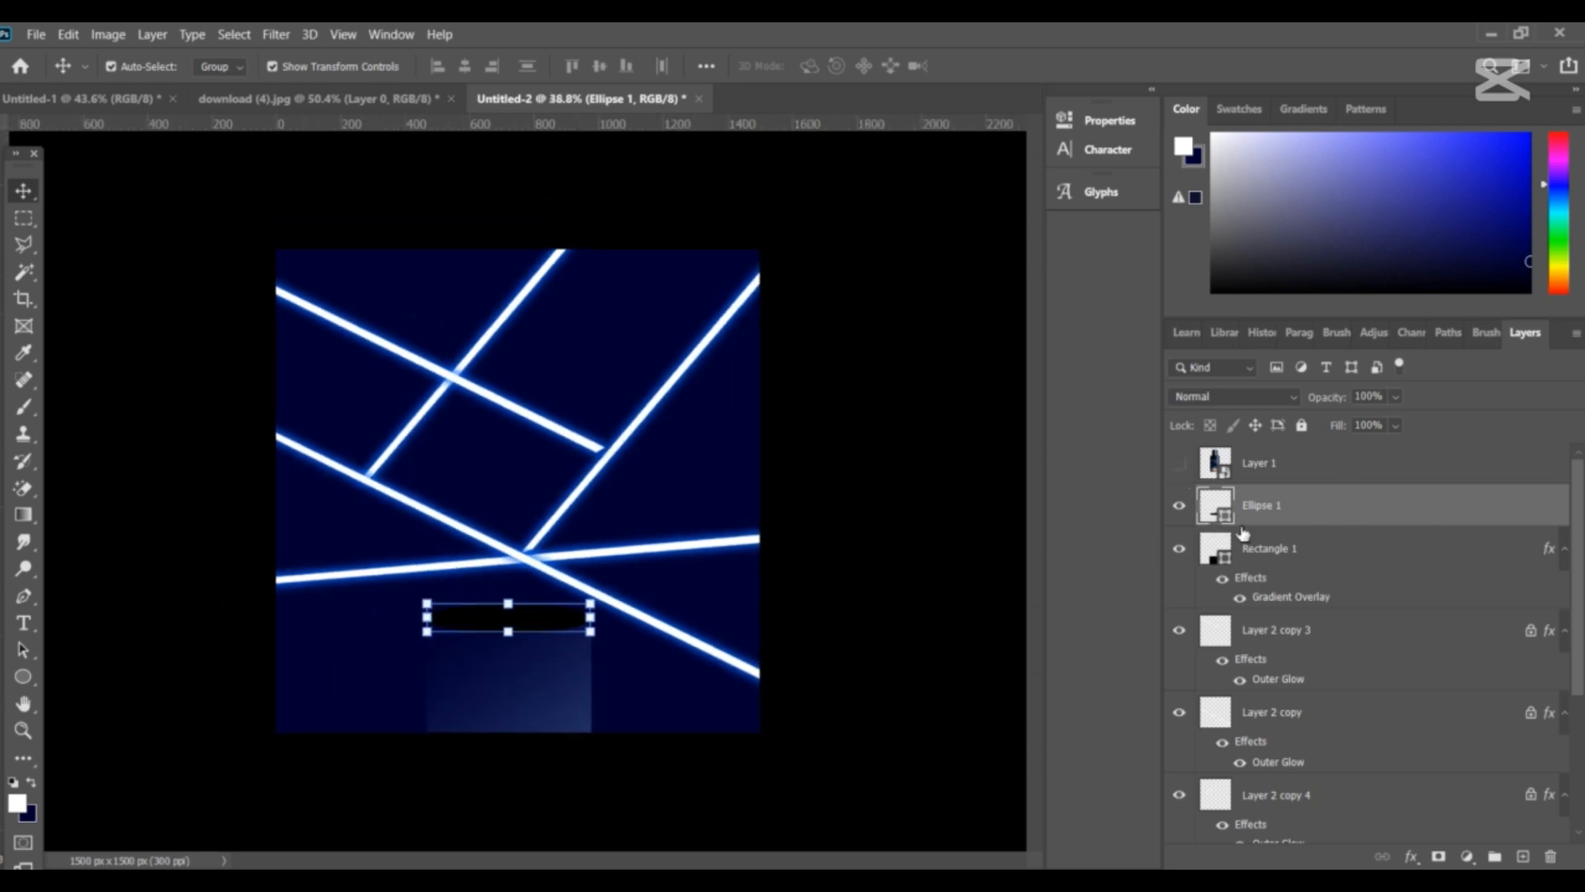
click(1411, 857)
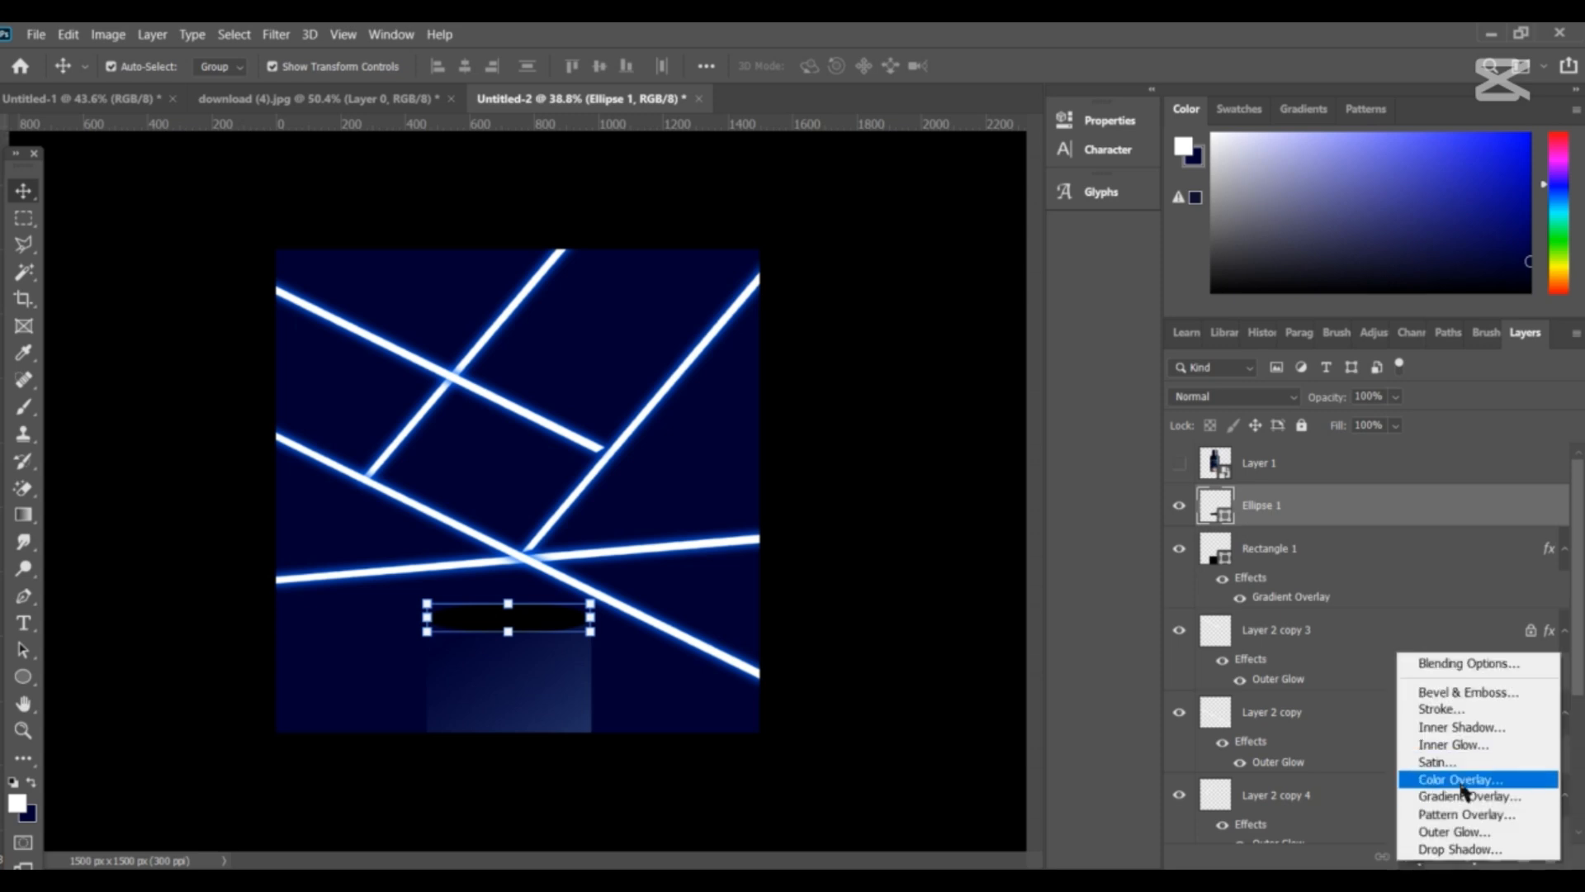
click(1457, 796)
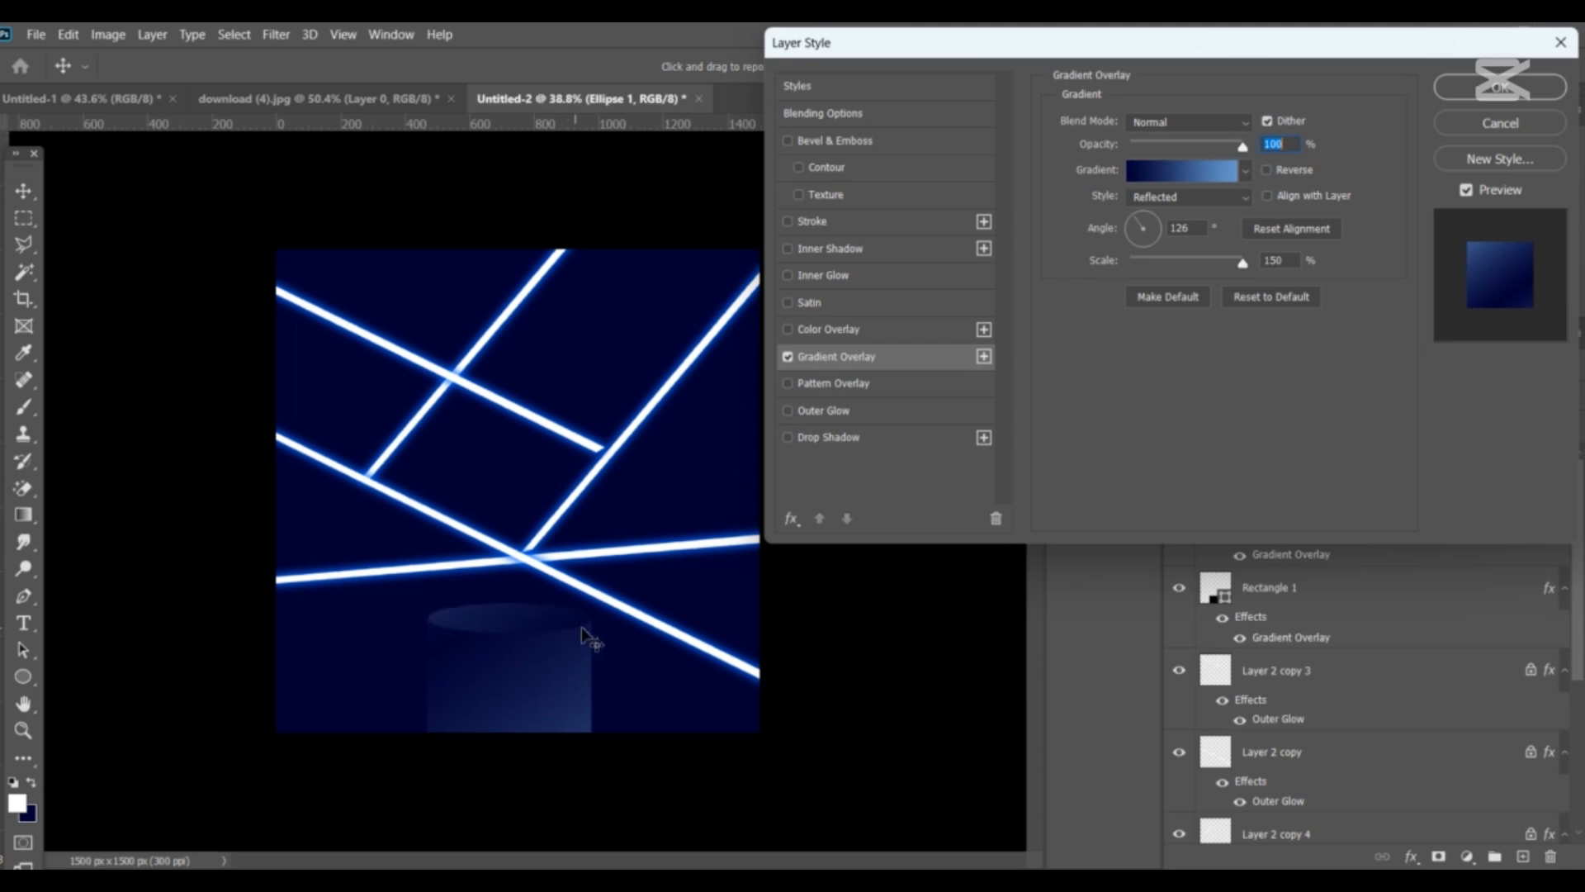
drag(581, 627, 641, 640)
click(1499, 88)
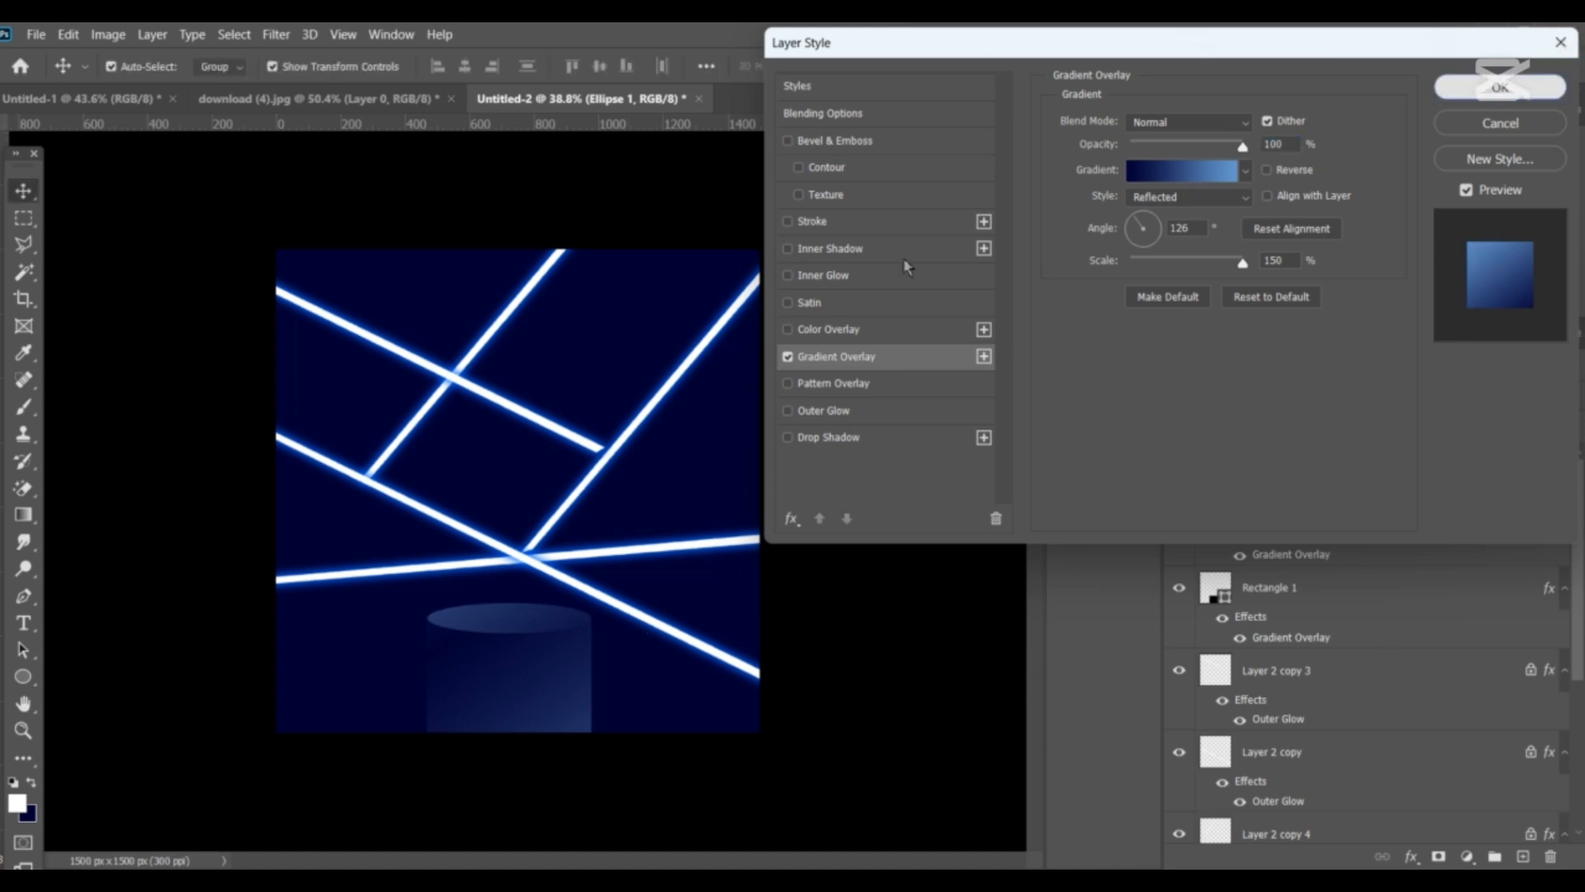
click(886, 606)
scroll(439, 669, down, 1)
scroll(607, 659, up, 3)
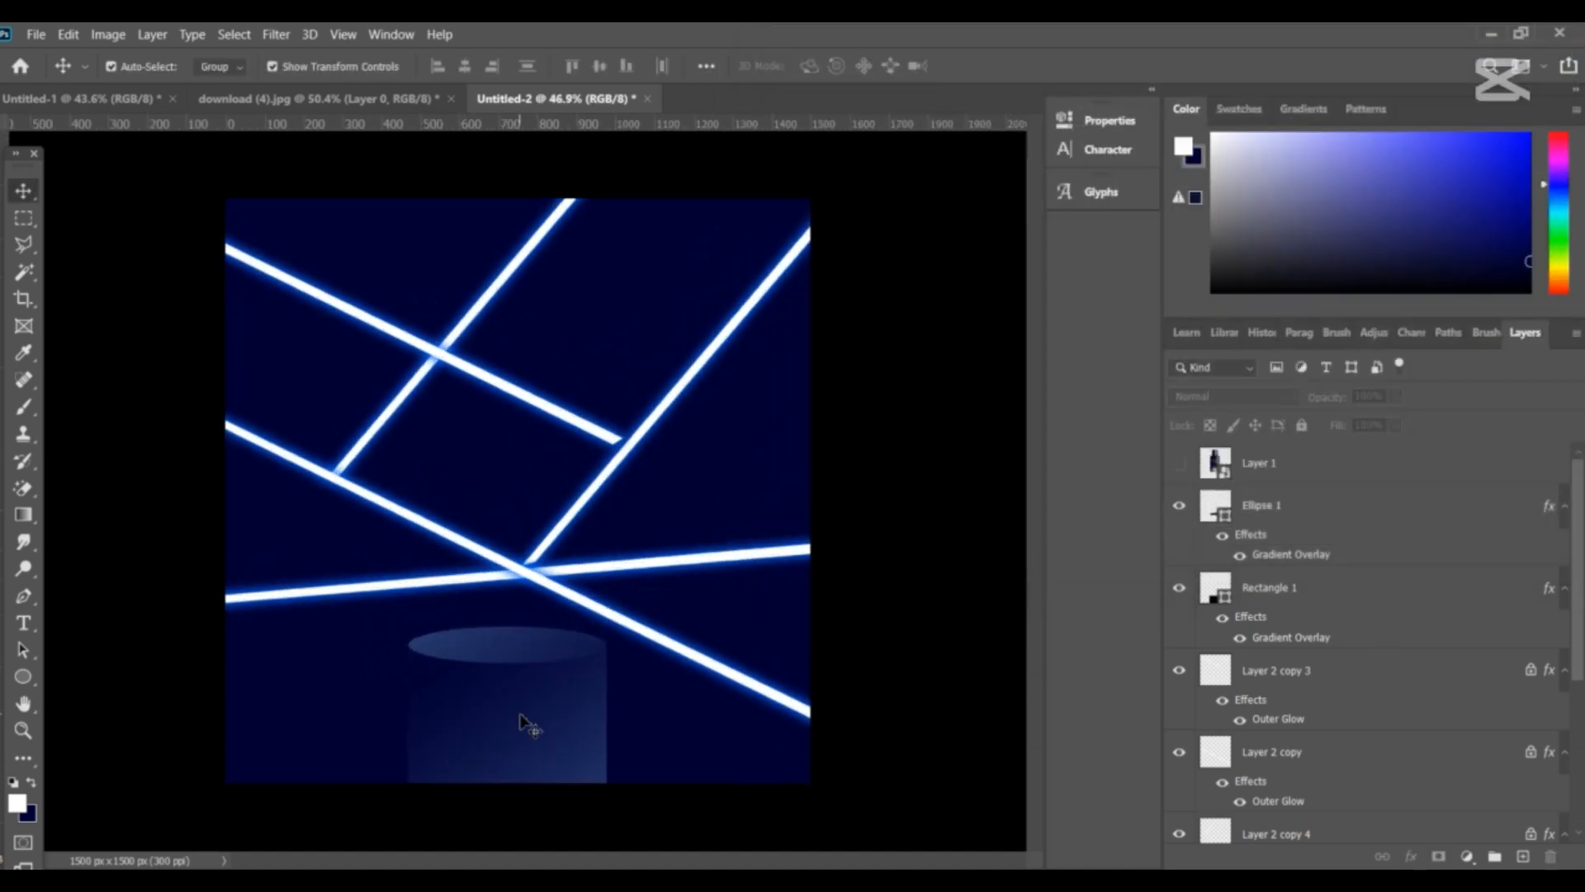
- Link the ellipse and rectangle layers and widen the pedestal to about 116% of its width
click(1283, 527)
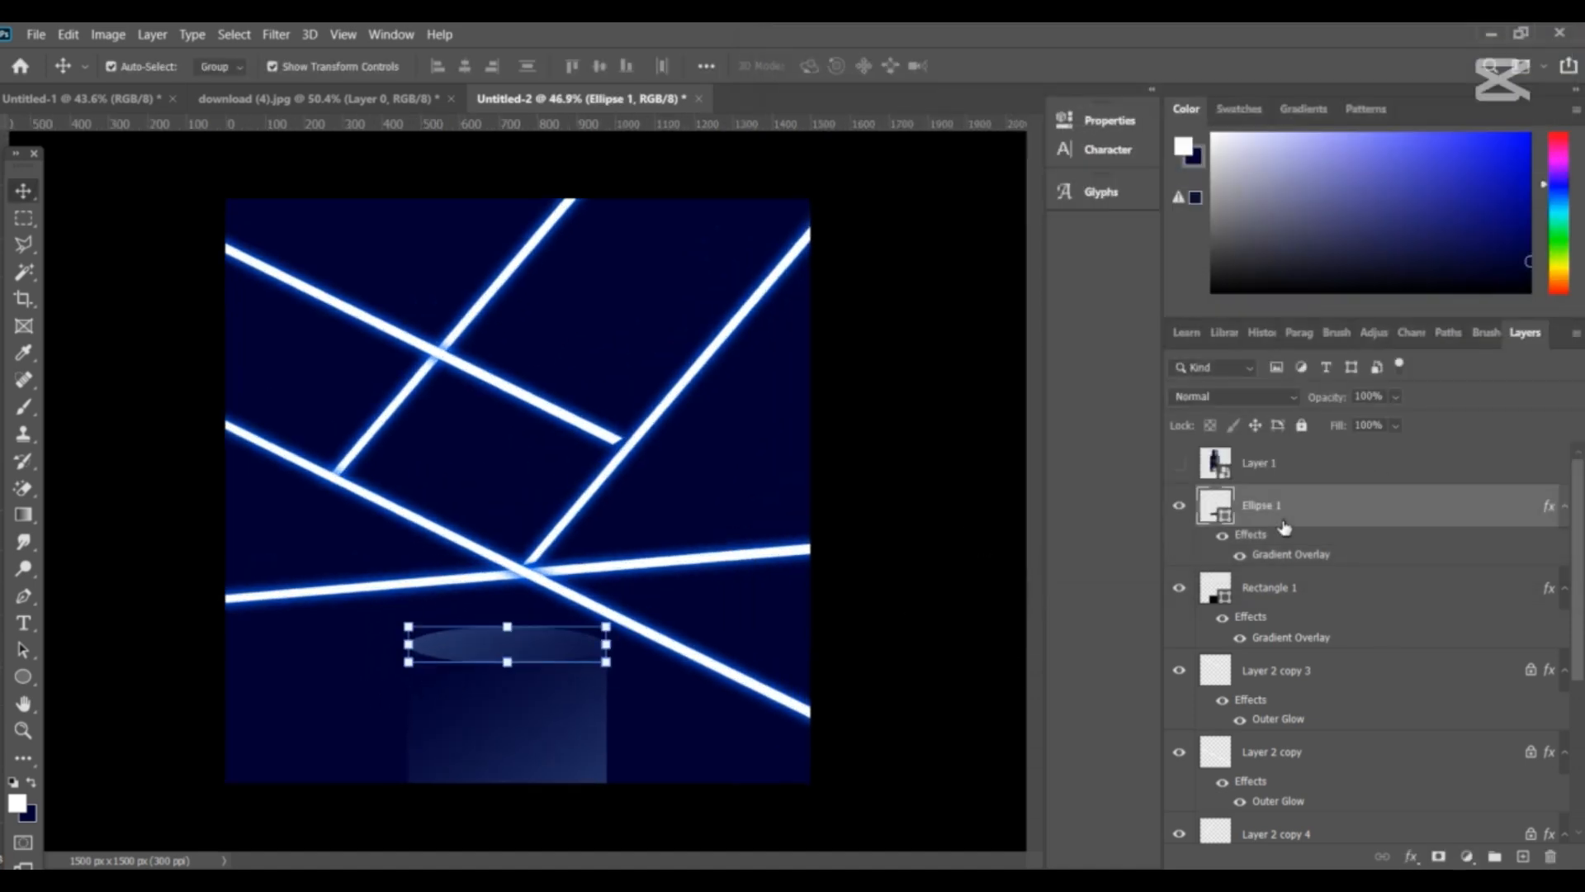
shift+click(1298, 592)
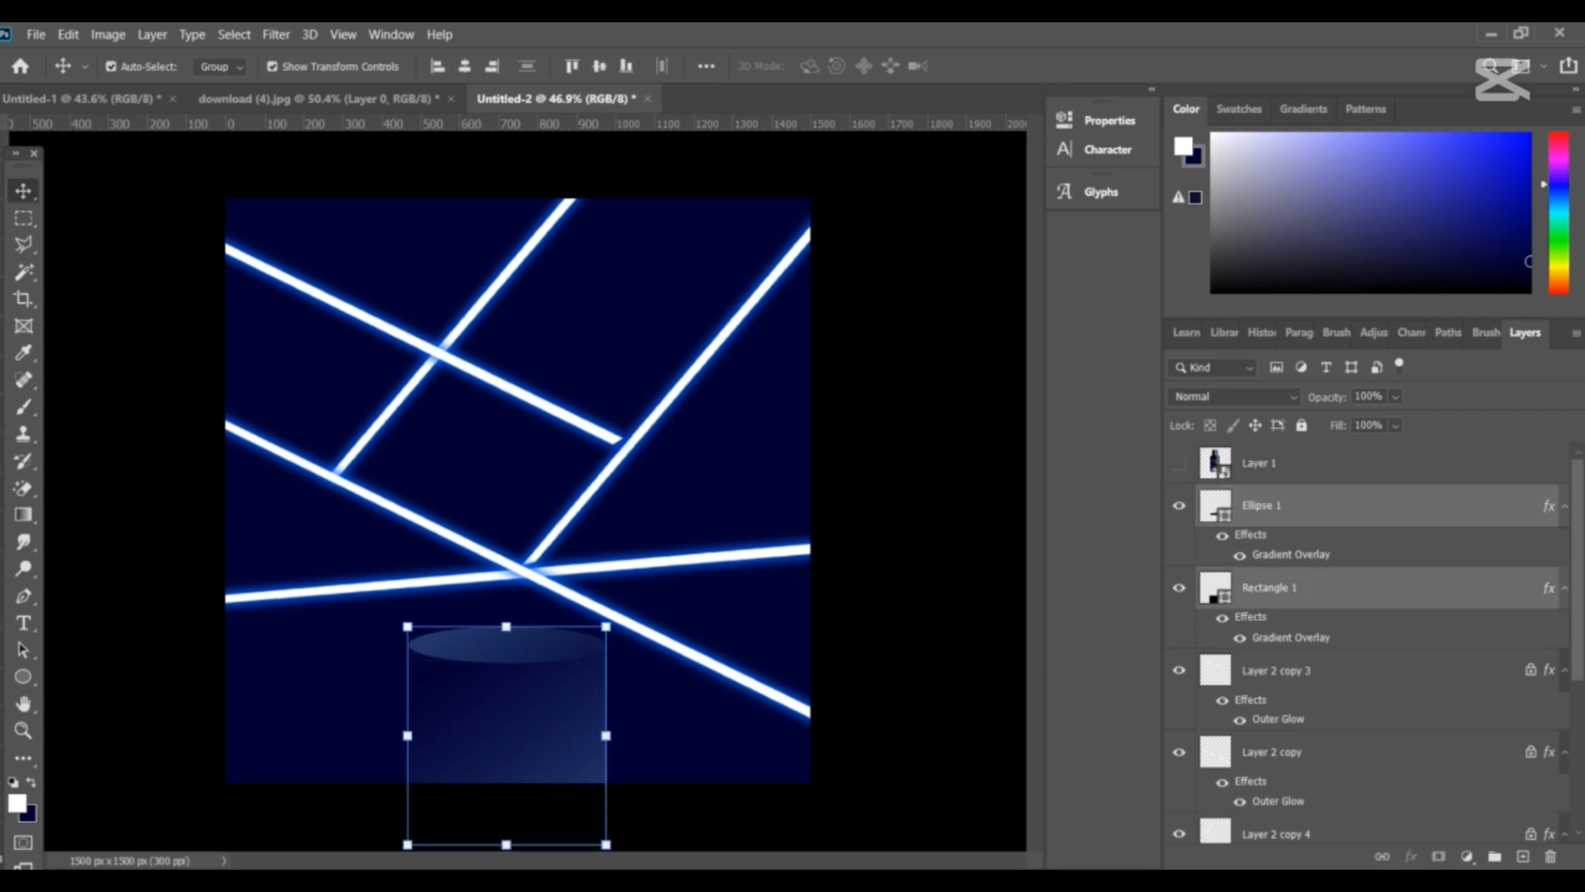
click(1392, 863)
drag(606, 734, 649, 726)
key(Return)
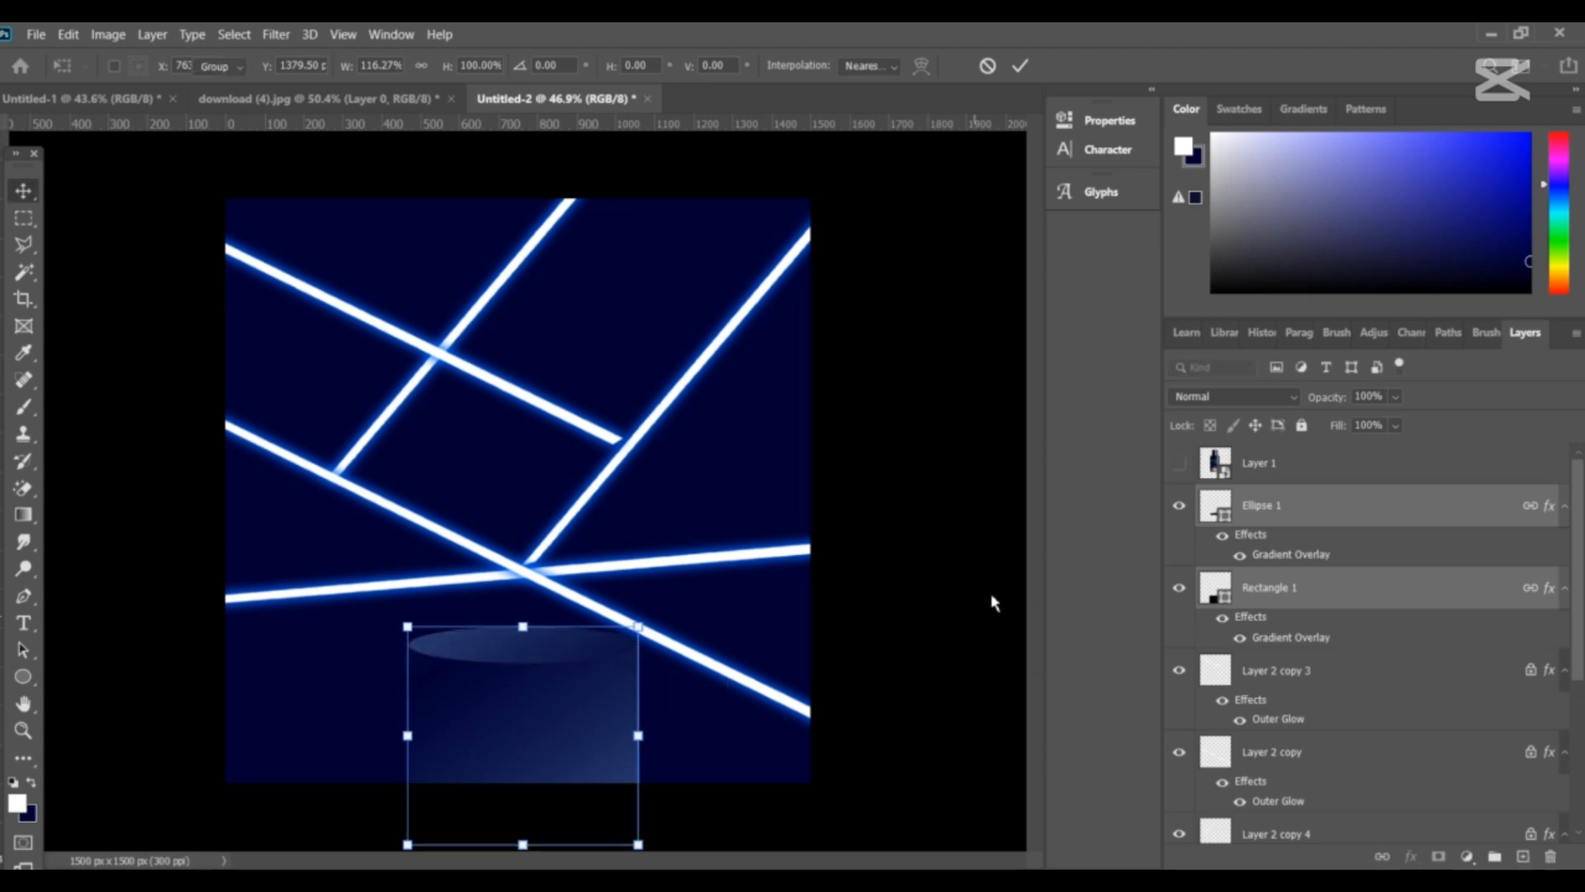
- Show the bottle layer and reposition the bottle and pedestal so the bottle stands centred on the pedestal's top
scroll(446, 431, down, 1)
drag(511, 516, 527, 516)
click(788, 634)
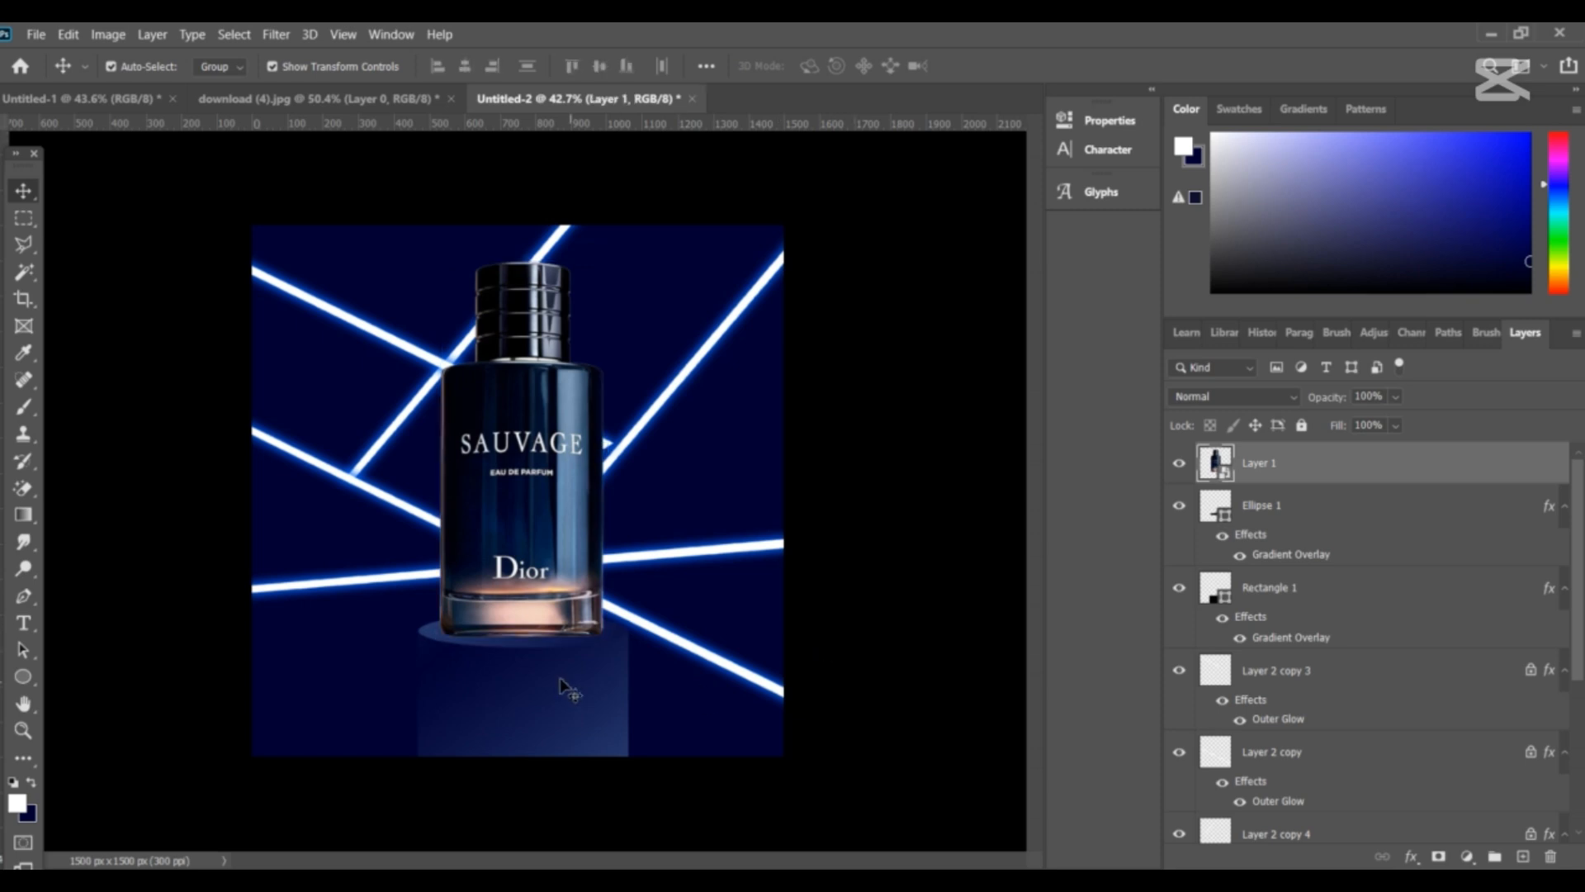
scroll(559, 679, up, 2)
drag(566, 737, 548, 733)
drag(521, 555, 505, 551)
click(948, 672)
scroll(653, 656, down, 2)
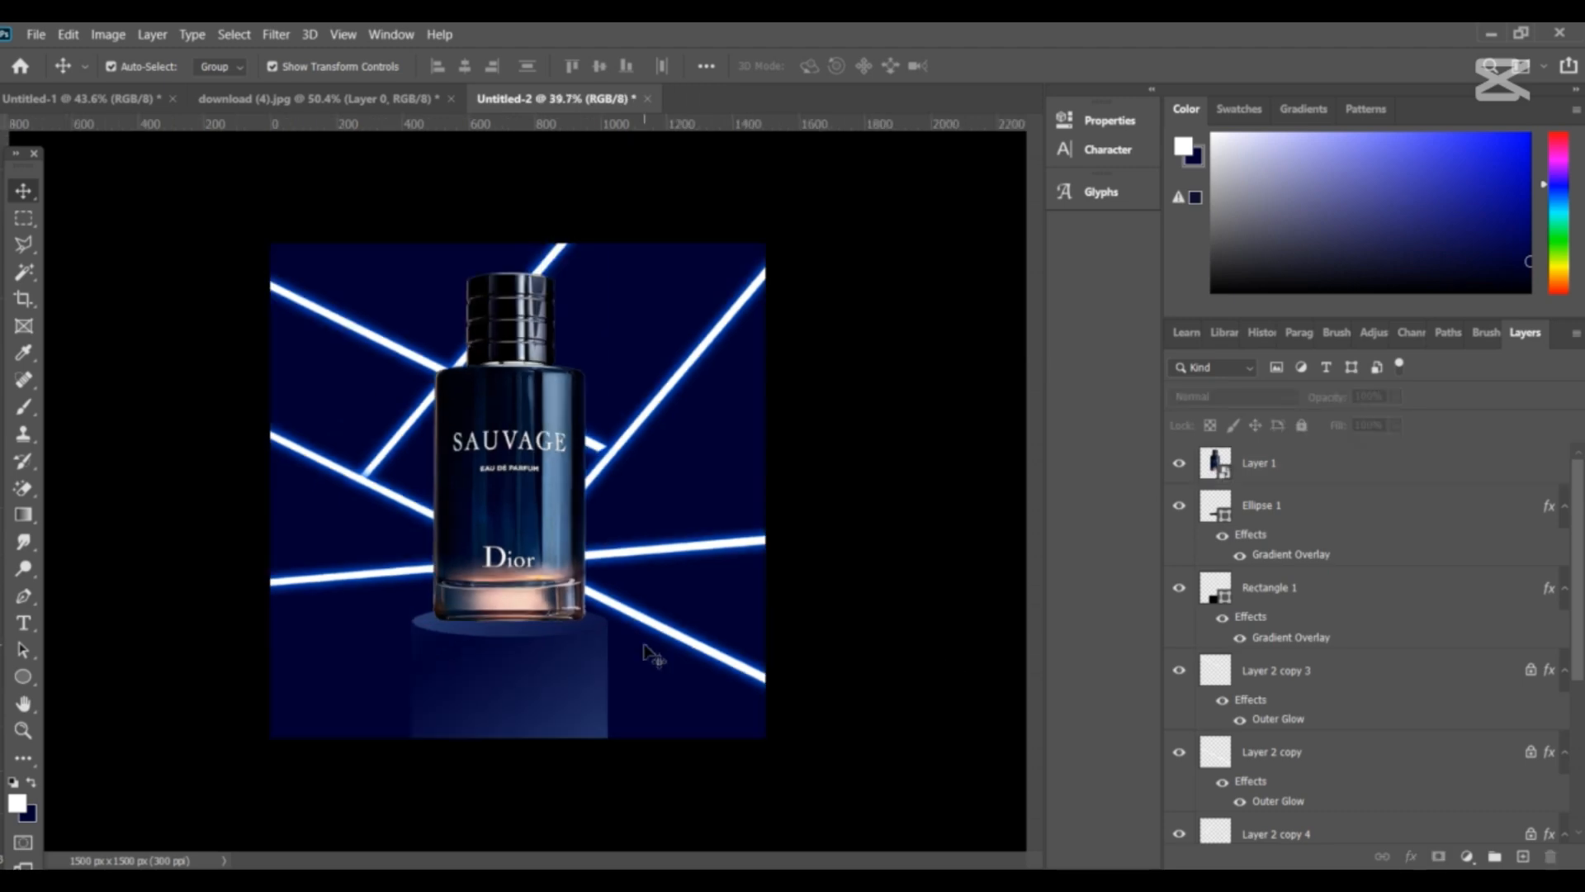
scroll(630, 637, up, 1)
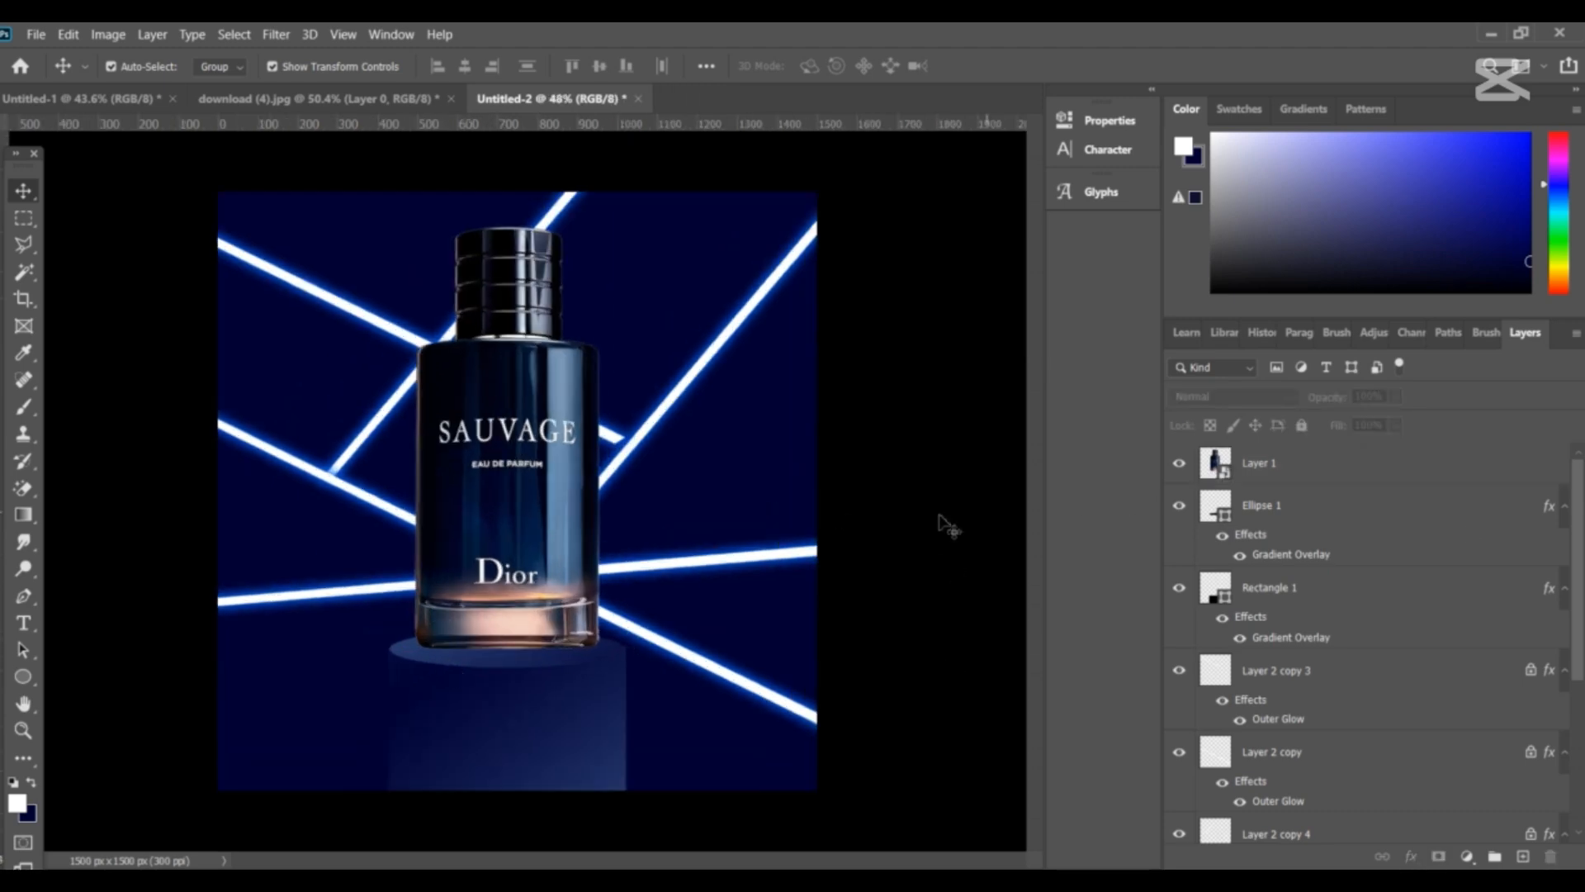
- Add a new layer above the ellipse and paint one soft black 400 px brush spot beneath the bottle's base
click(1400, 541)
click(1523, 856)
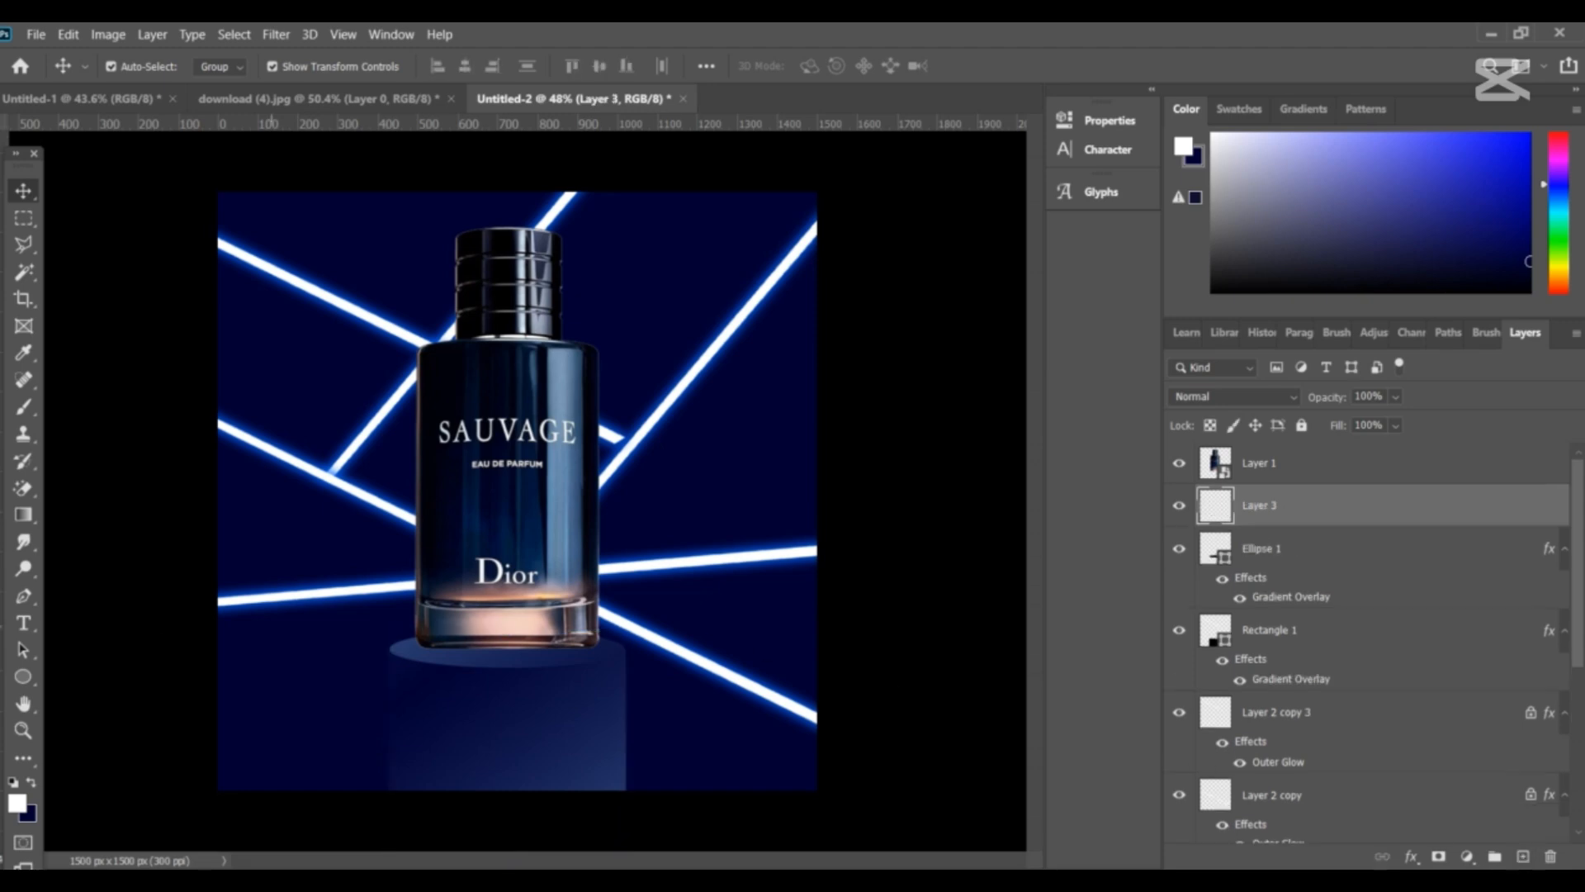
click(13, 781)
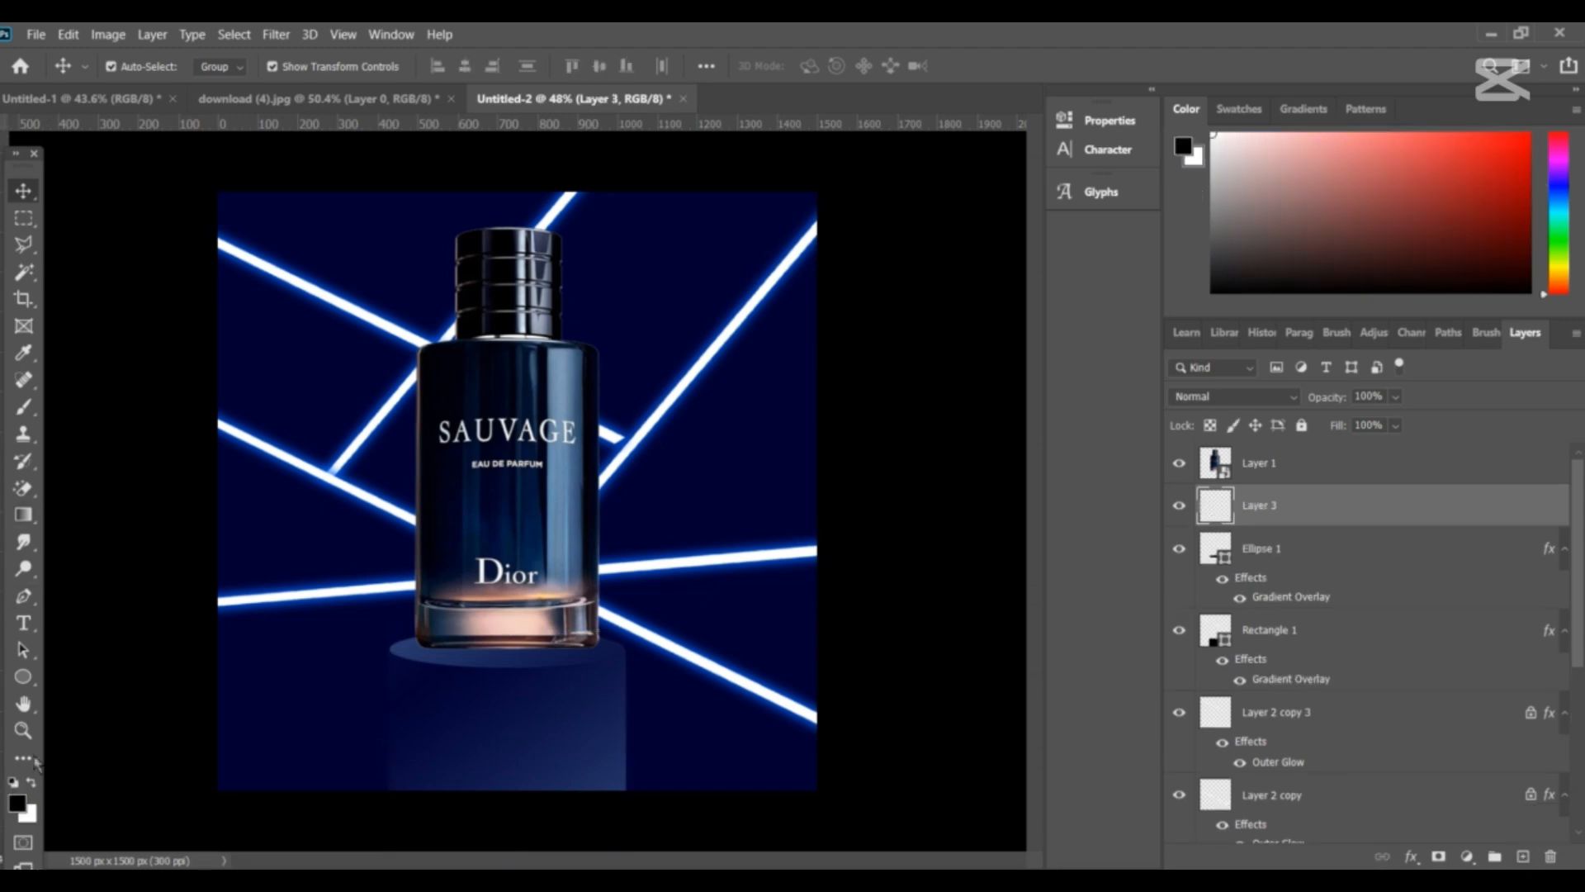
click(23, 406)
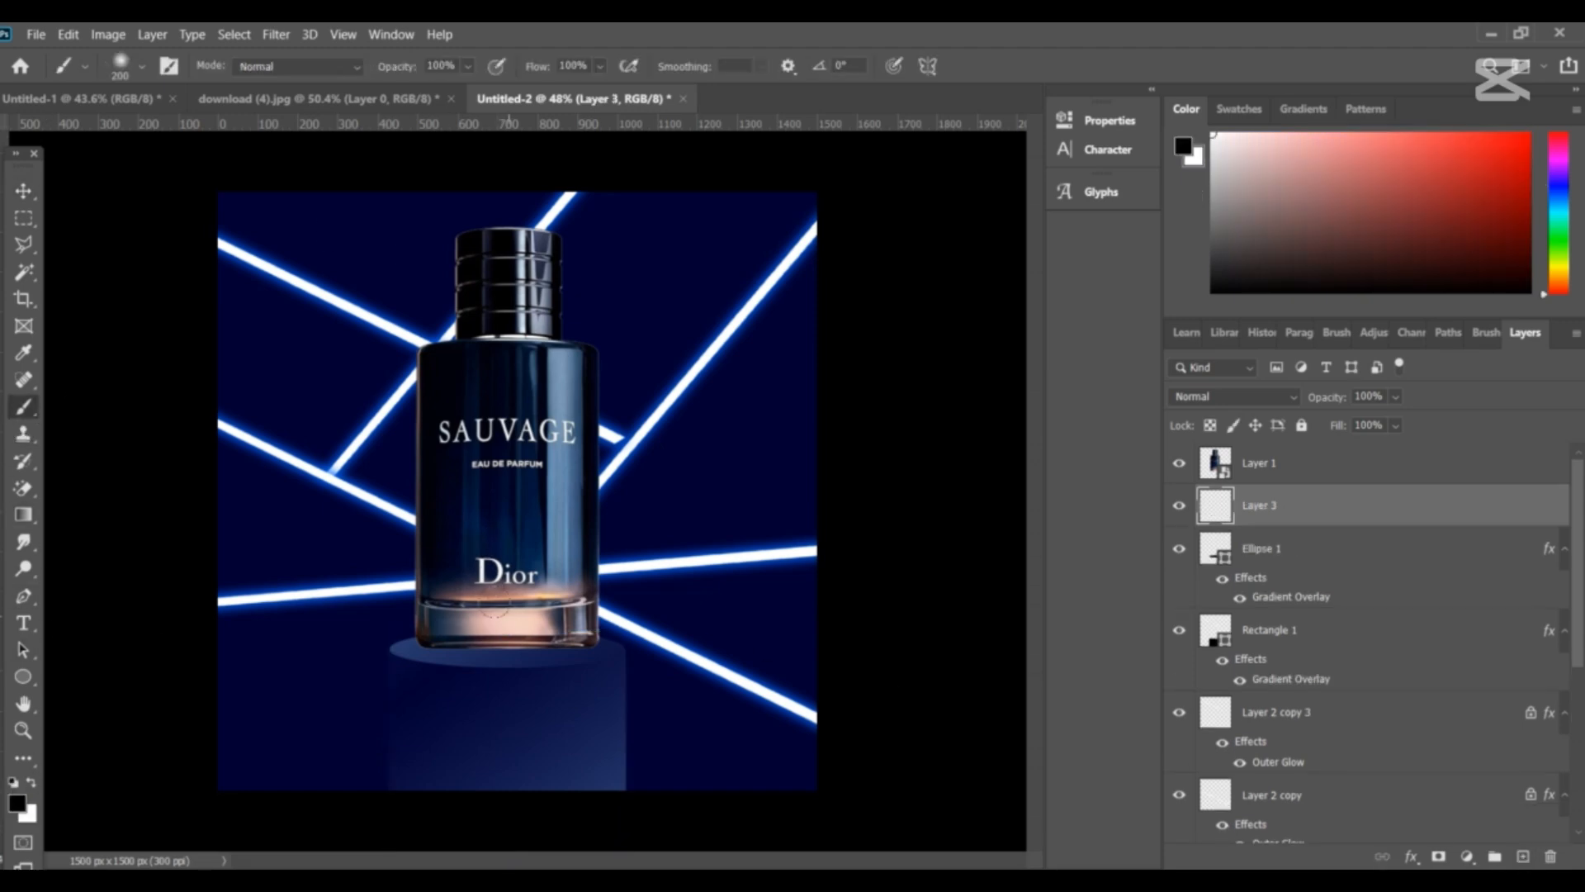
click(495, 638)
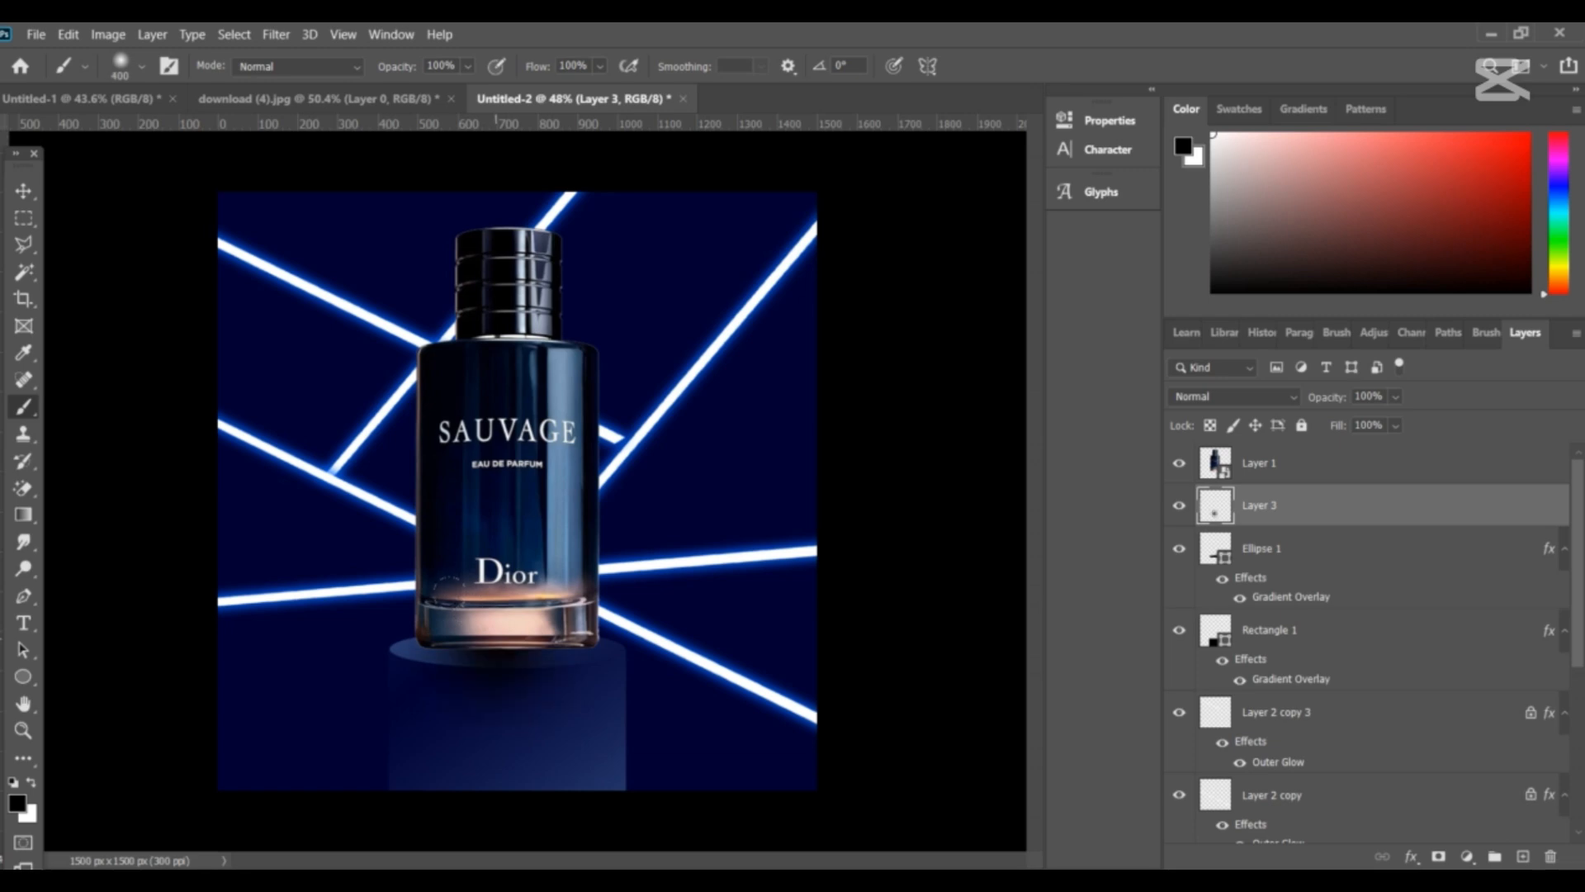
- Flatten the black spot to about 151% width and 12% height and centre it under the bottle as a contact shadow
click(23, 191)
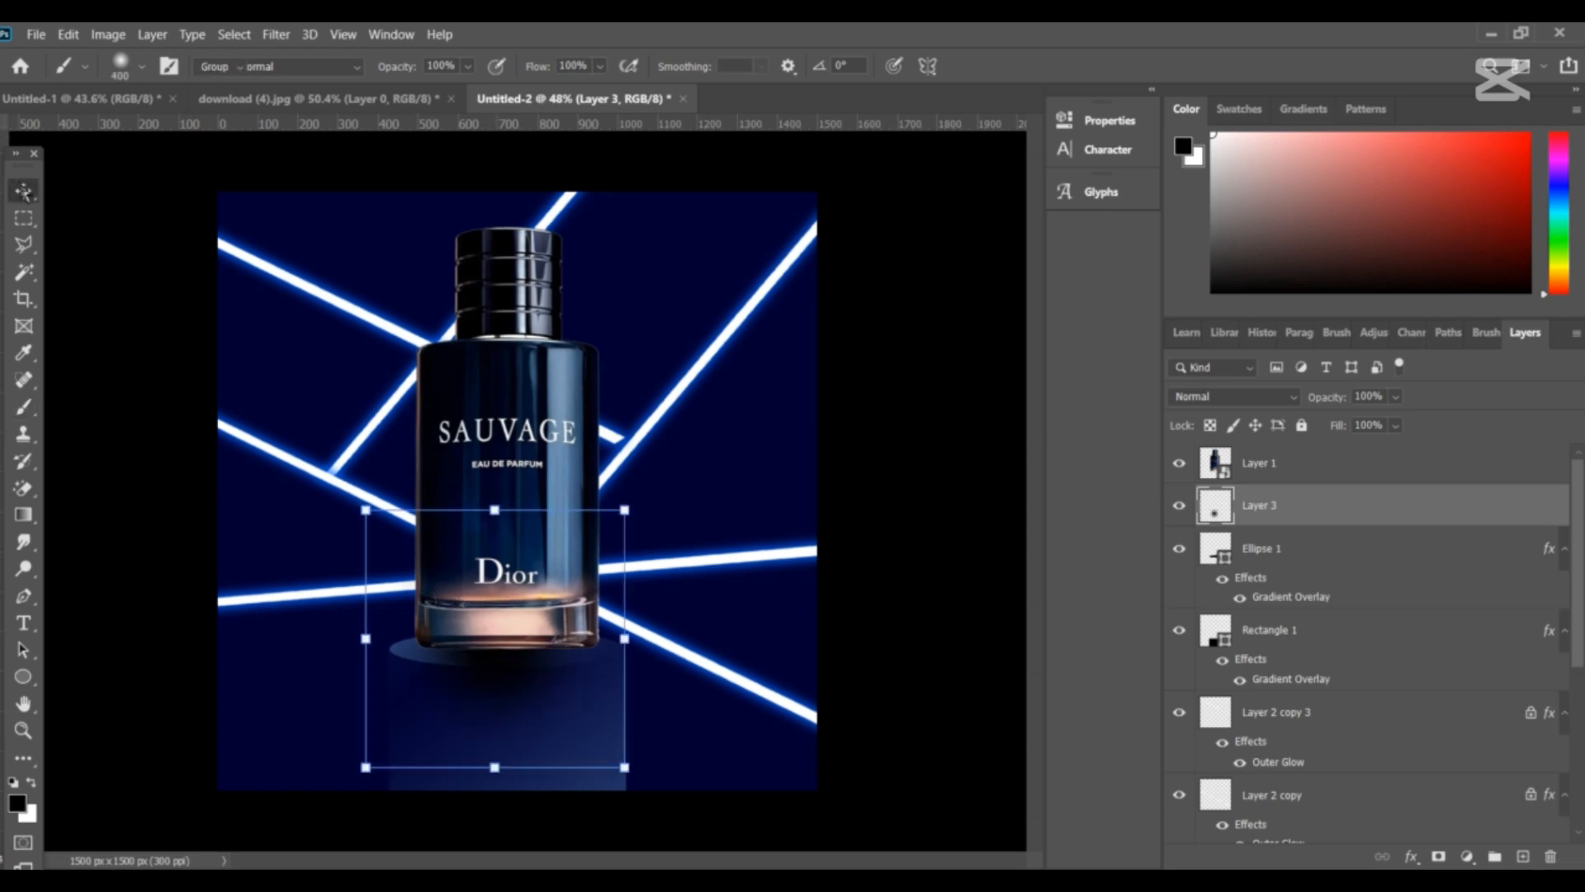
drag(478, 509, 689, 648)
drag(365, 648, 336, 648)
drag(523, 647, 507, 650)
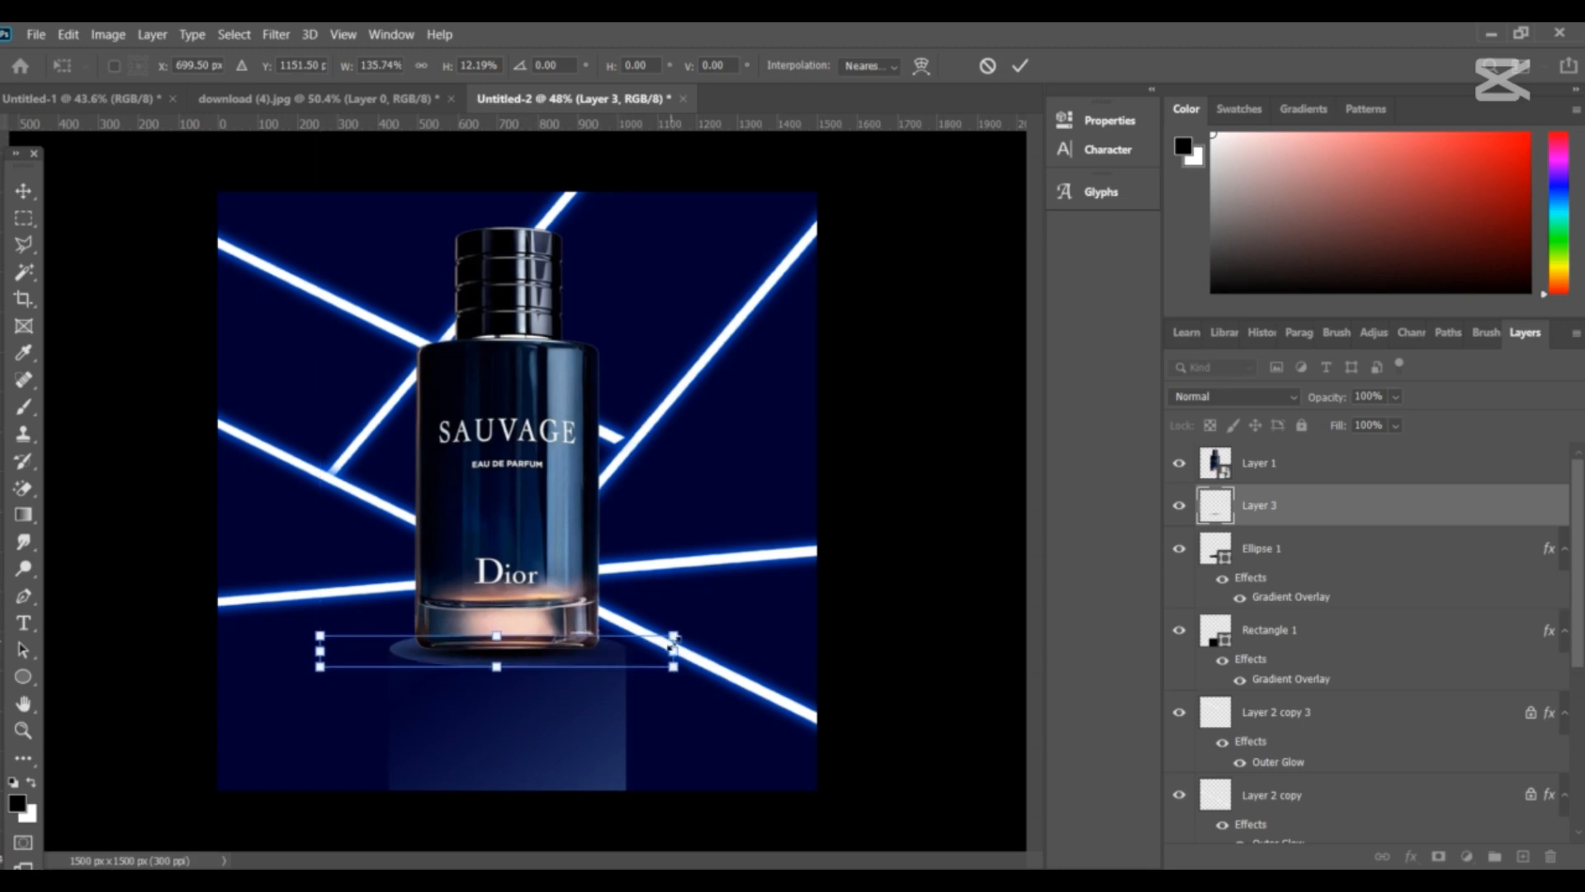
drag(673, 652, 713, 653)
drag(550, 659, 540, 660)
click(25, 191)
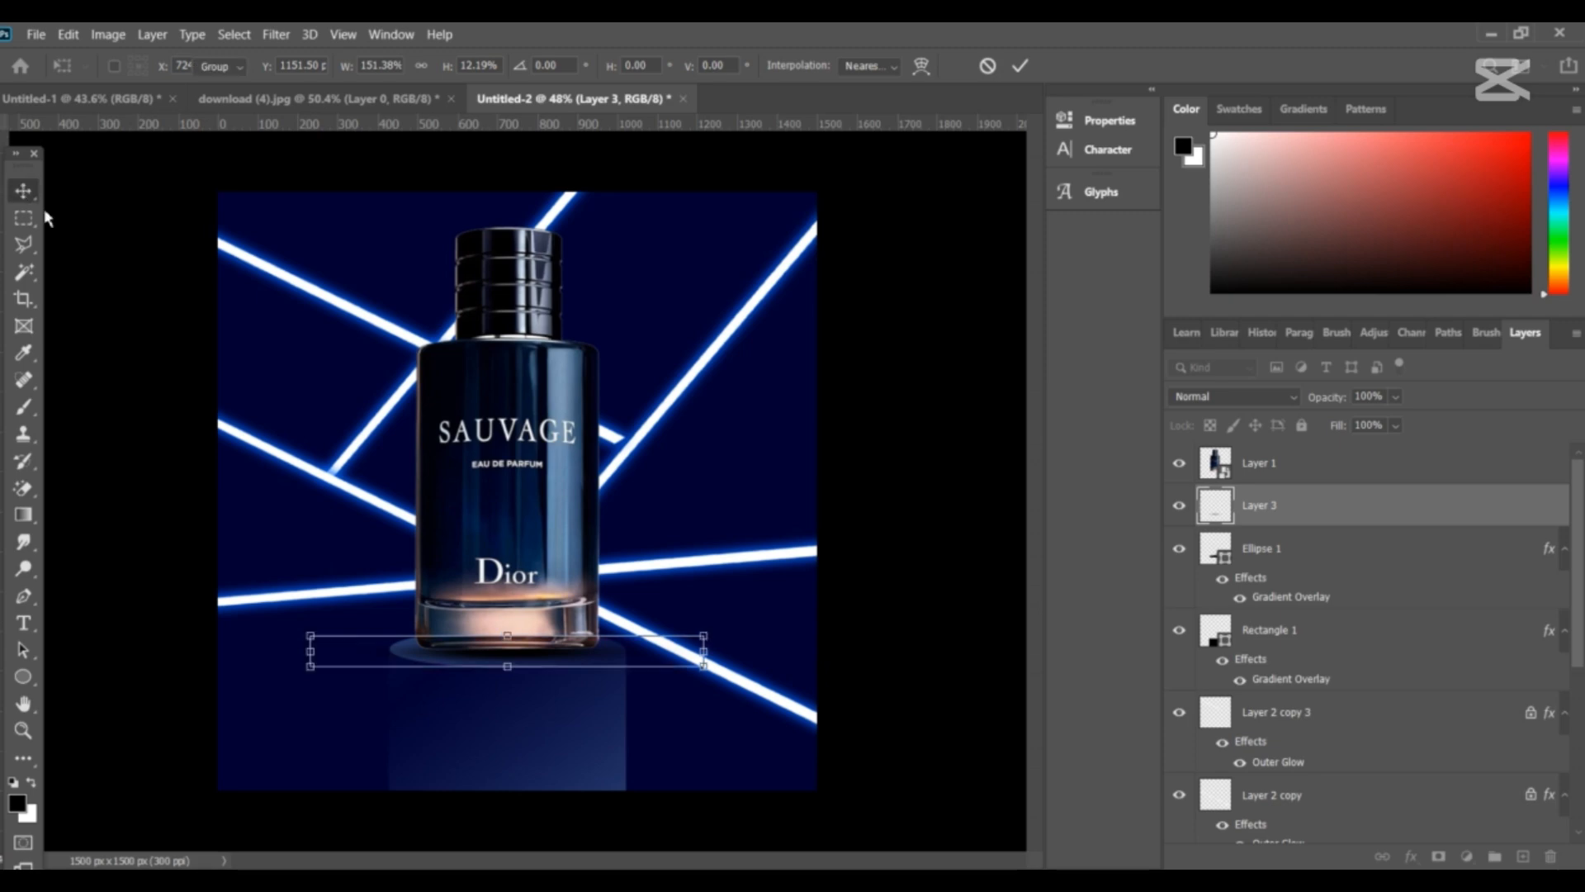
scroll(389, 515, down, 3)
click(391, 519)
scroll(562, 689, up, 3)
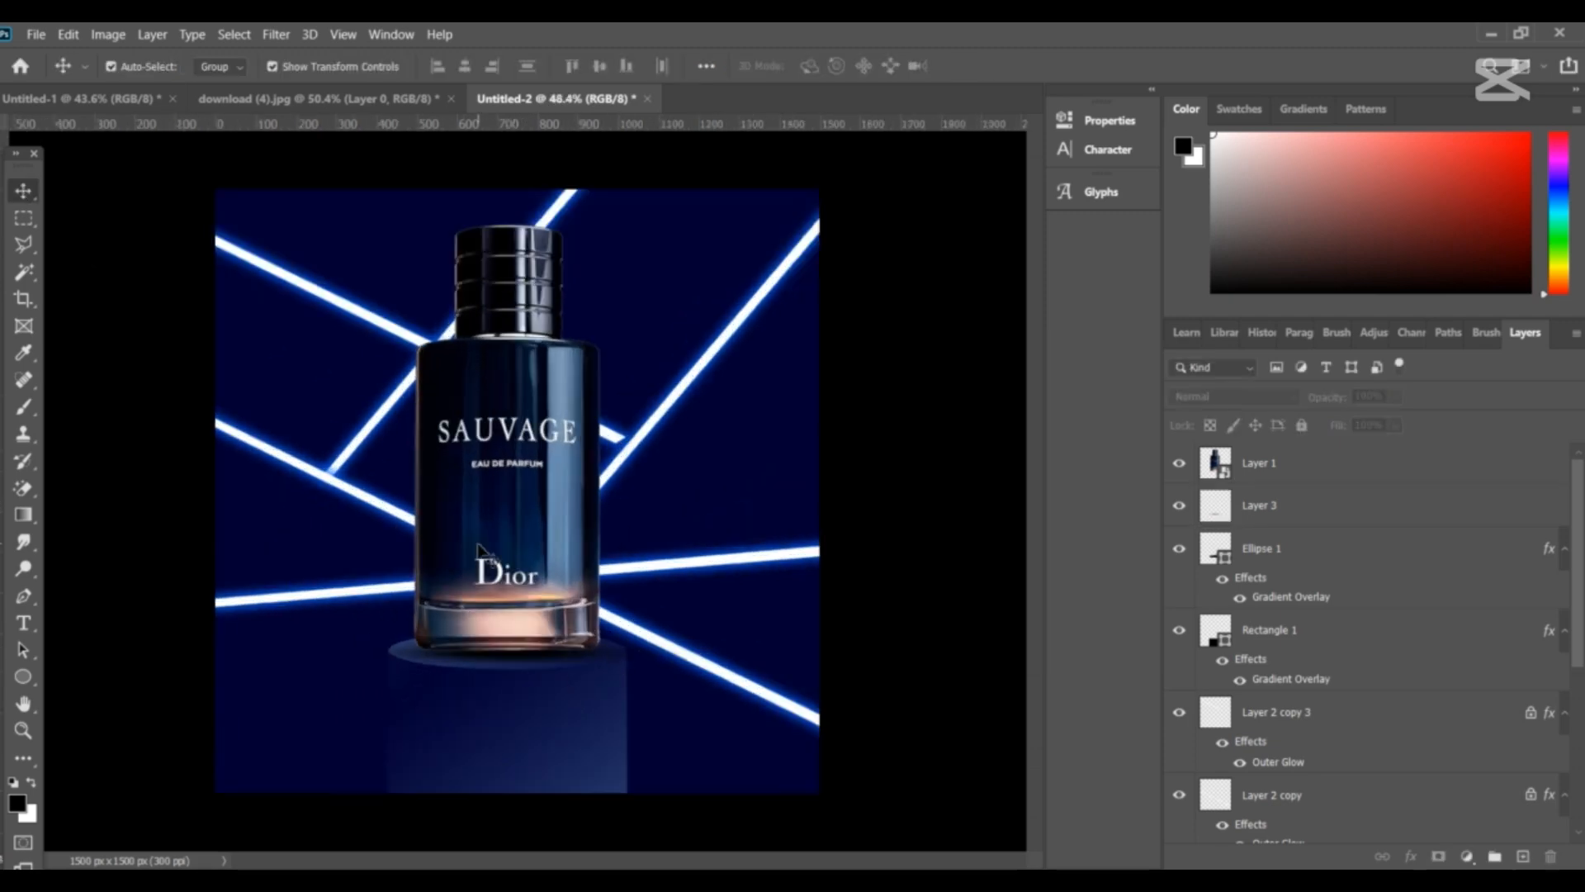
- Duplicate the bottle twice, placing one copy left of the original and the other to its lower right
scroll(488, 552, down, 2)
click(502, 531)
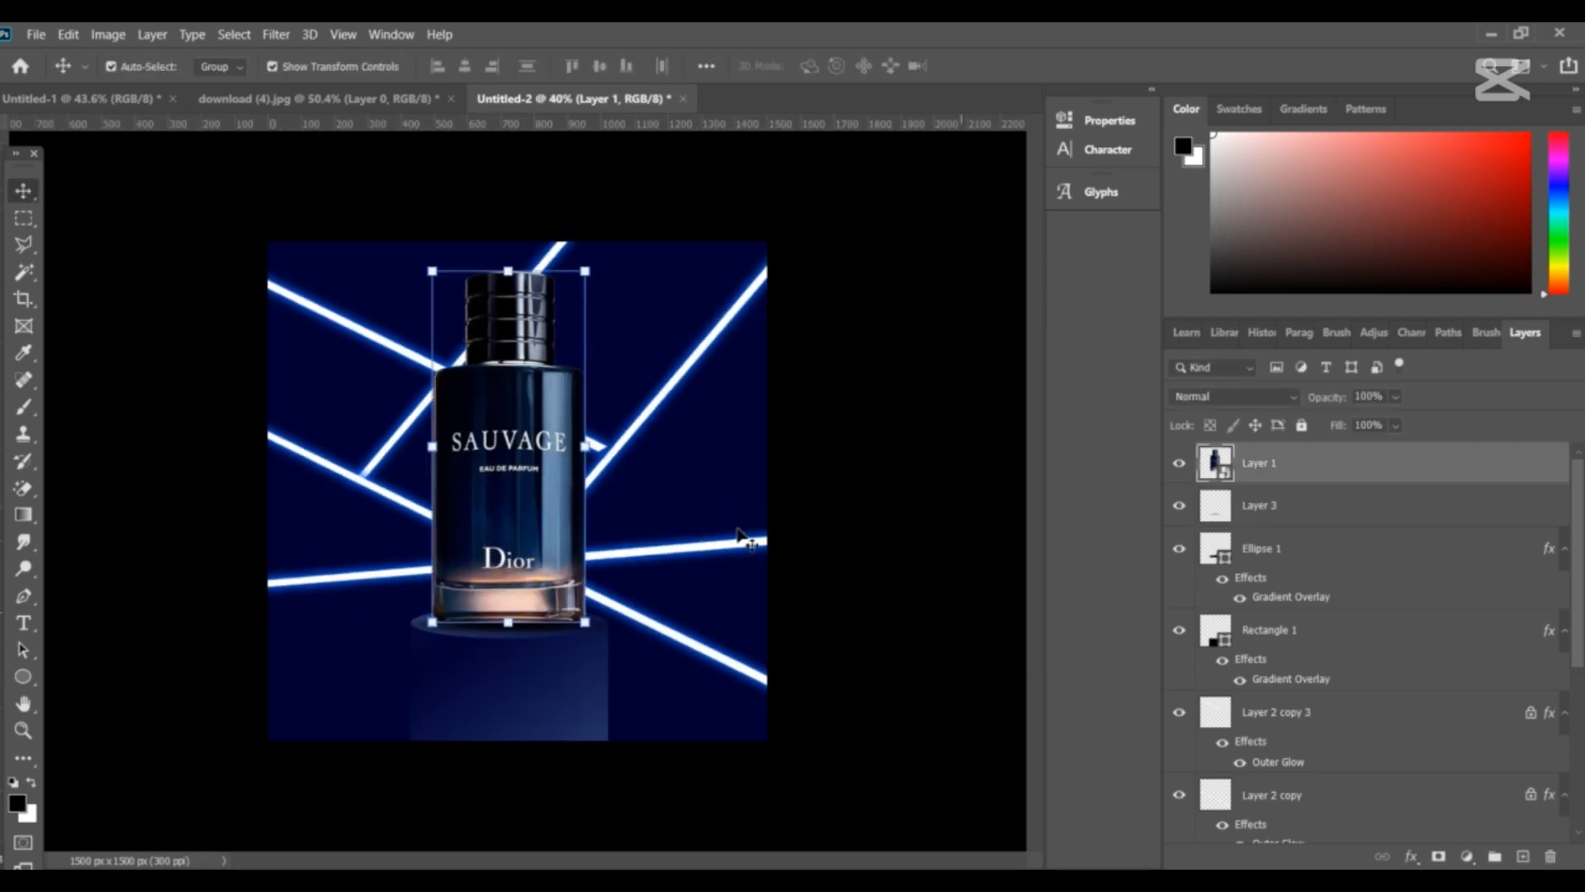
drag(496, 517, 685, 606)
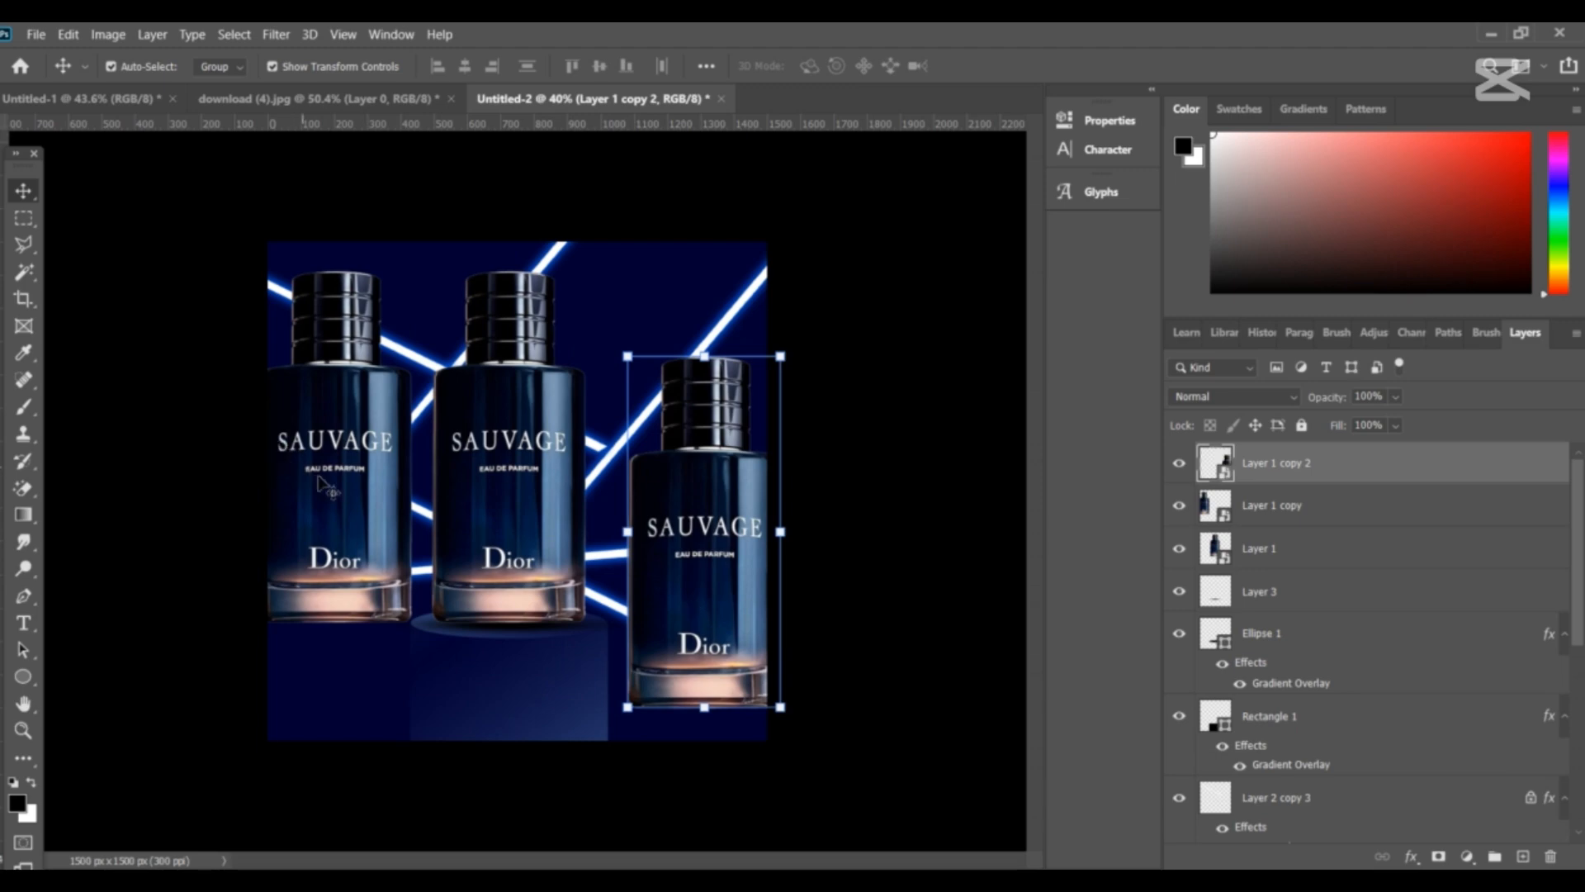
- Rotate the left bottle copy to about -23.36° and shift it slightly inward and down
click(314, 566)
drag(252, 635, 323, 677)
drag(341, 485, 350, 494)
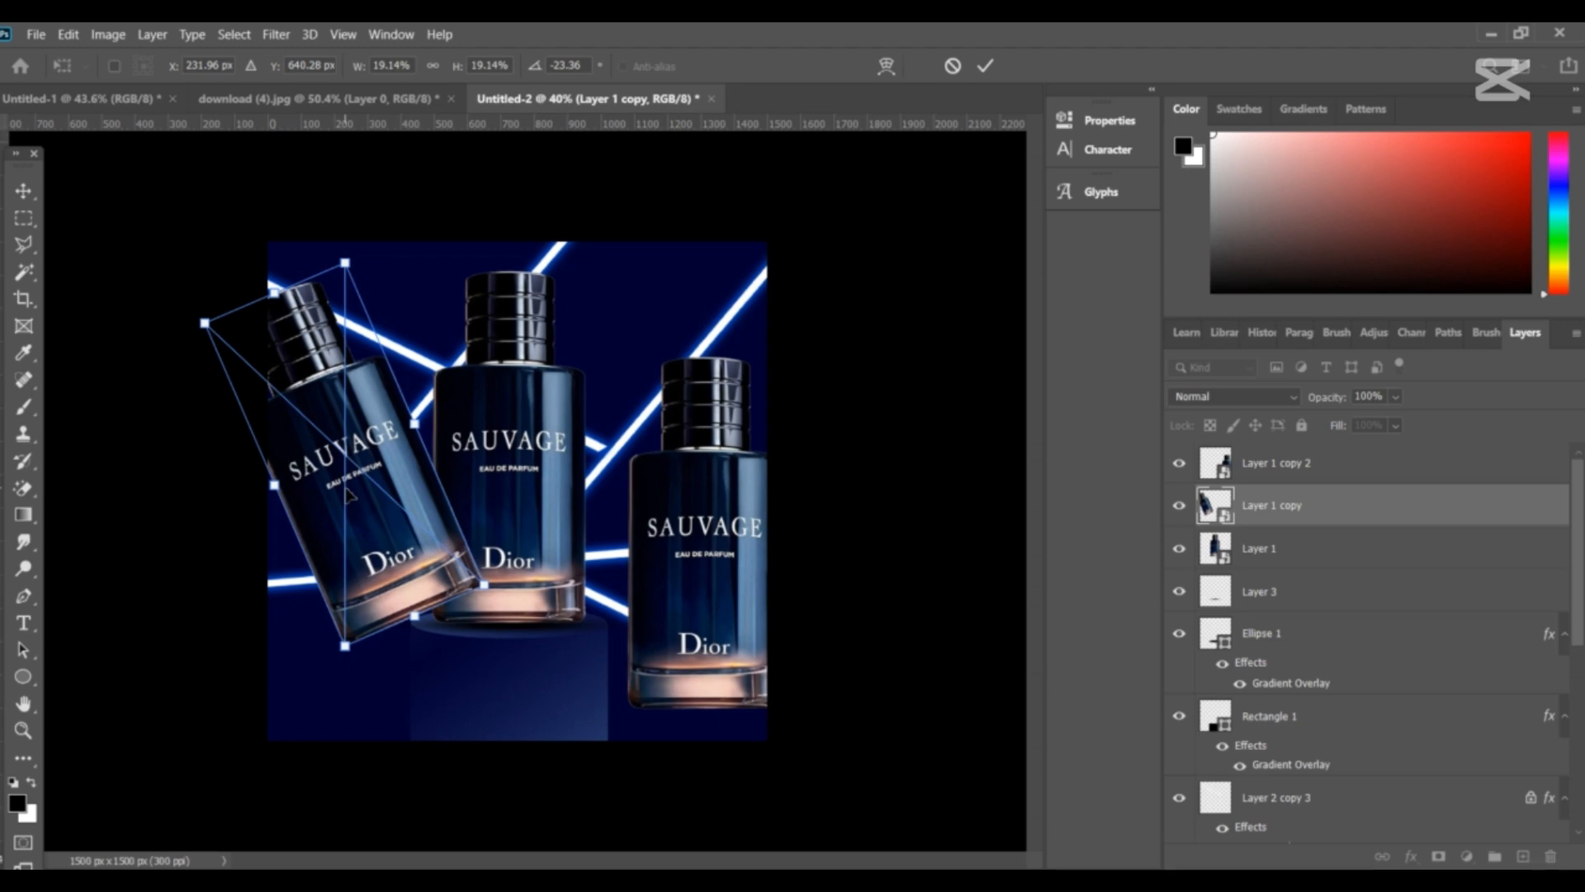
drag(345, 496, 360, 506)
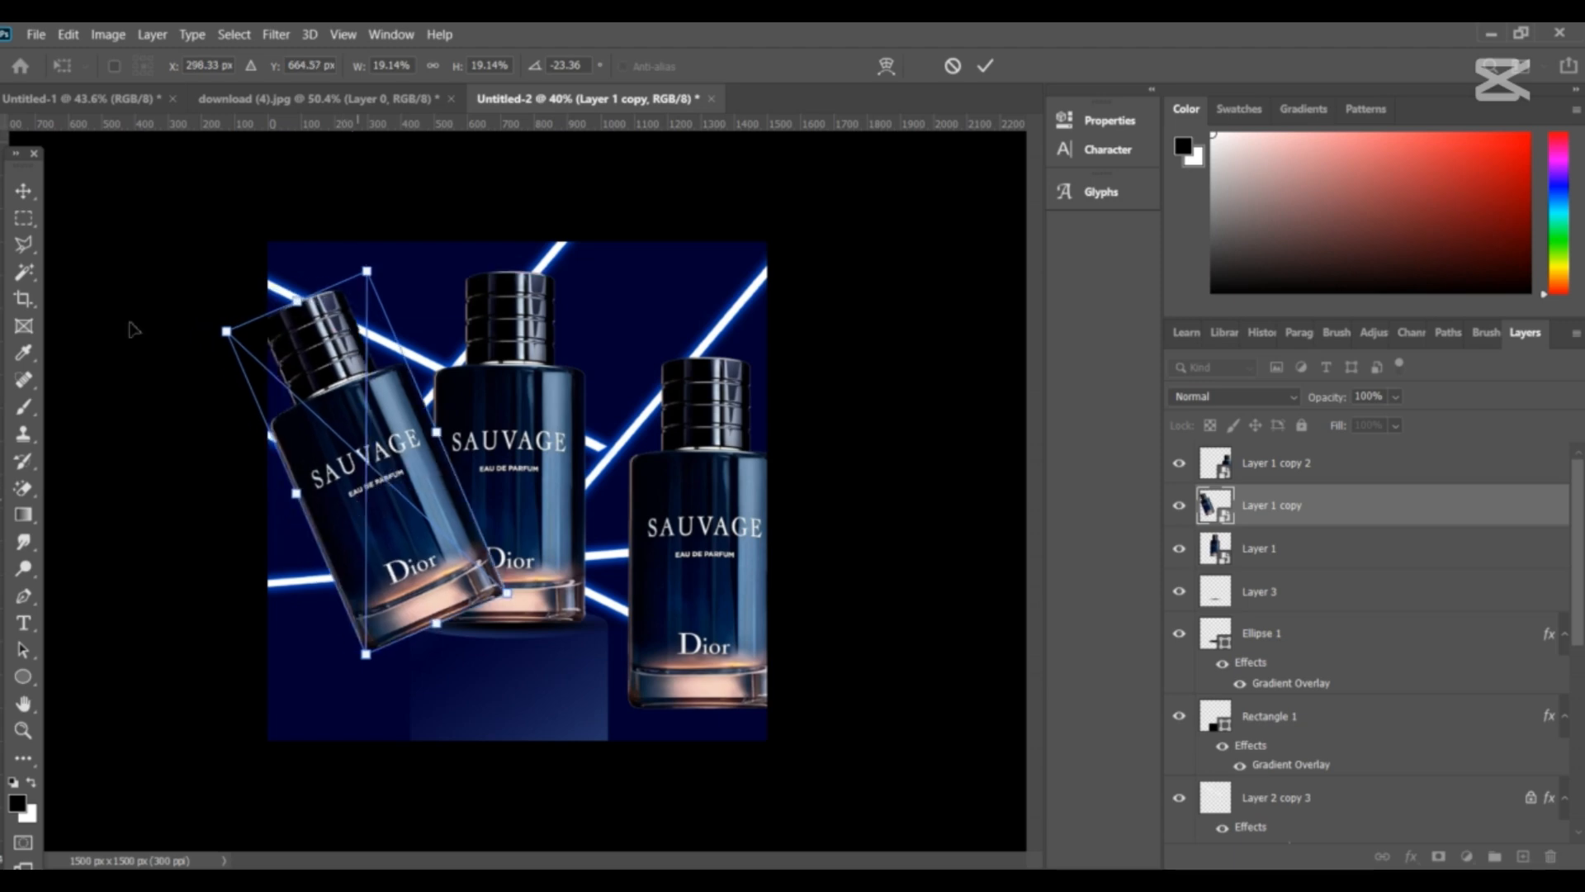
click(23, 193)
scroll(462, 676, up, 1)
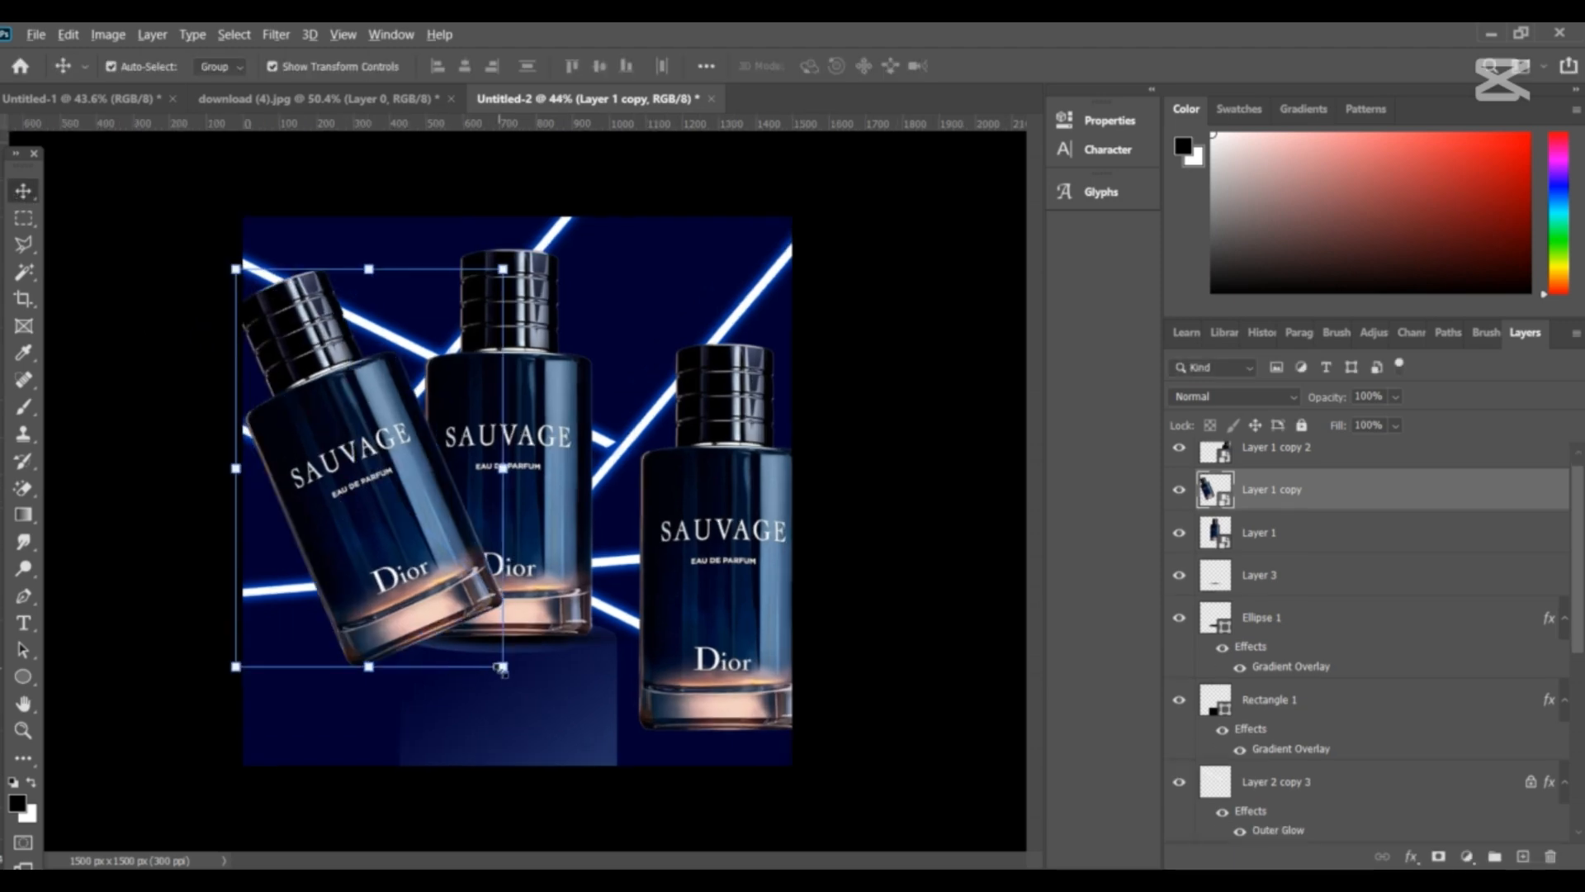
- Scale the tilted bottle copy down to about 12.87% and place it in the canvas's upper left area
drag(501, 667, 389, 464)
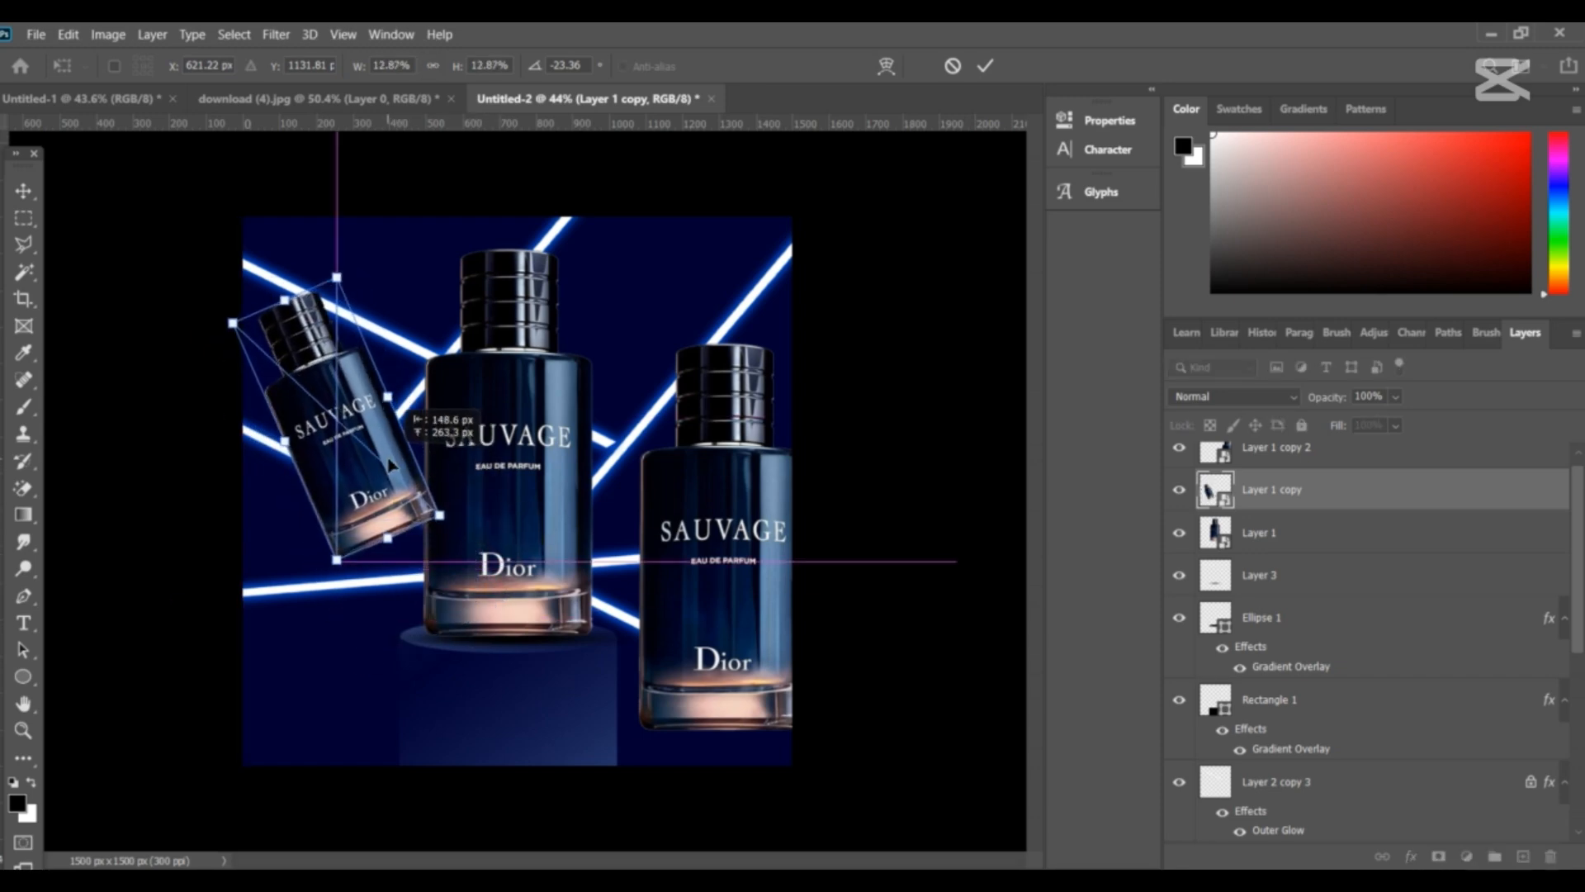
scroll(390, 462, up, 1)
scroll(390, 462, up, 1)
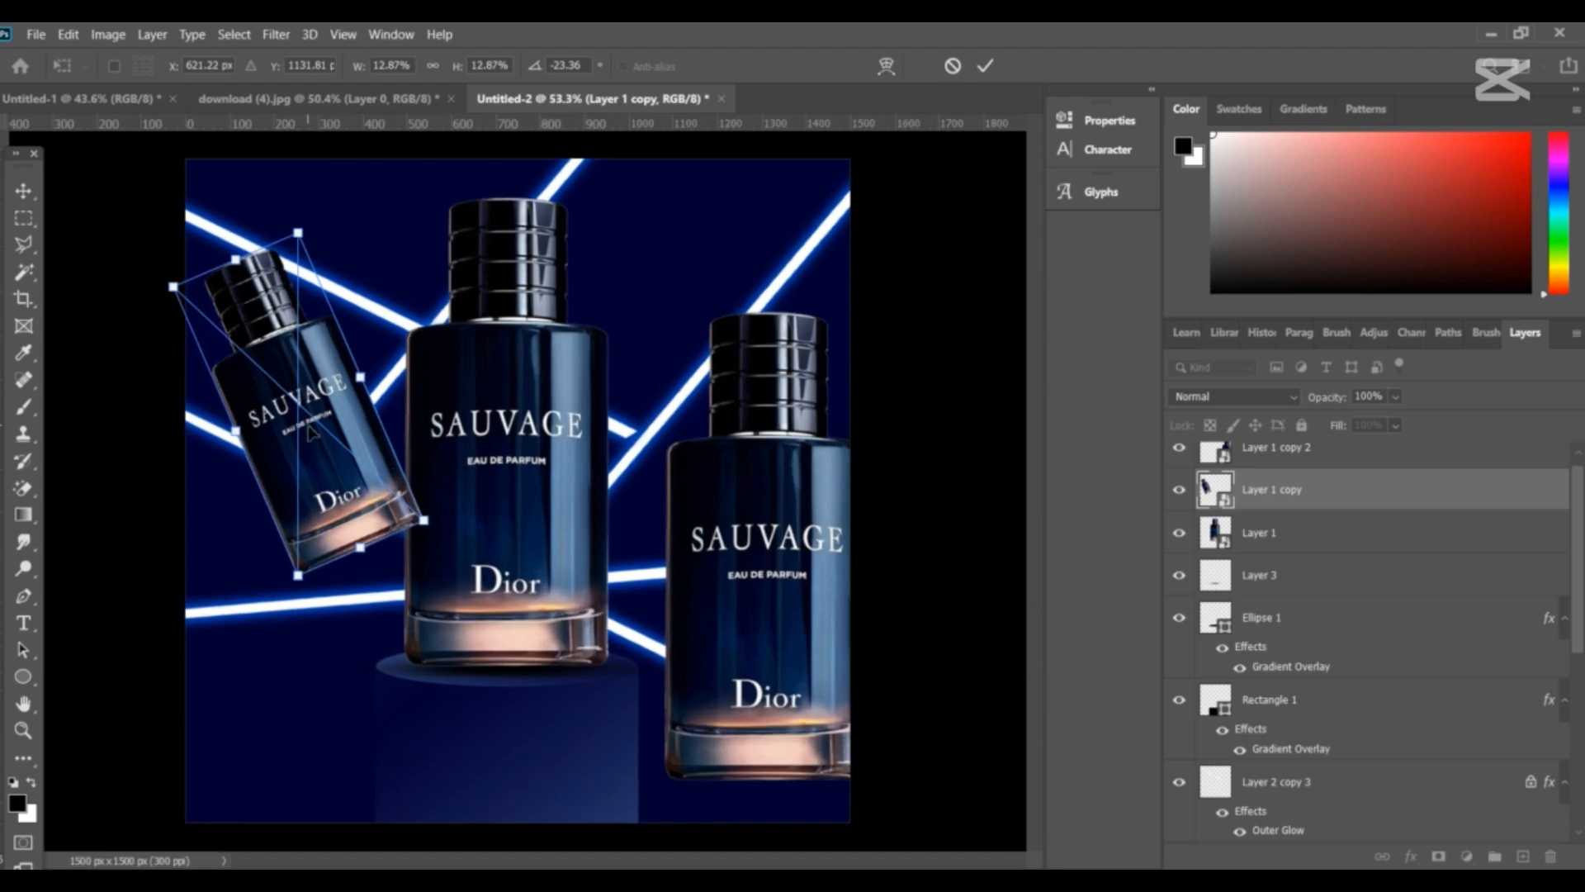
key(Return)
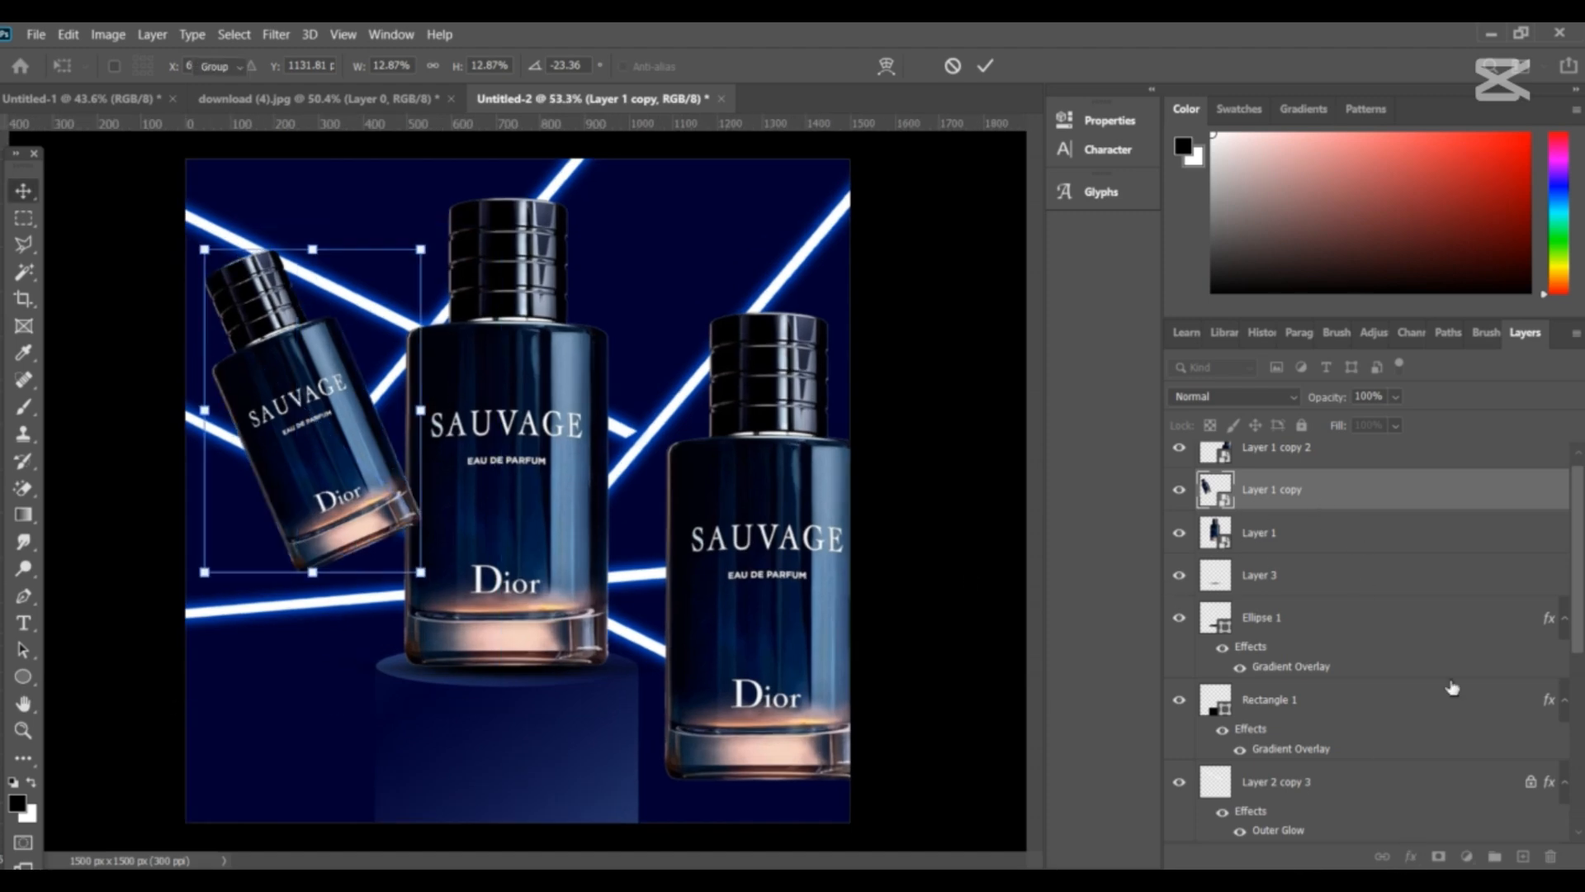
- Add an inverted black layer mask to the tilted bottle copy and paint its cap and upper body back in with white
click(1438, 856)
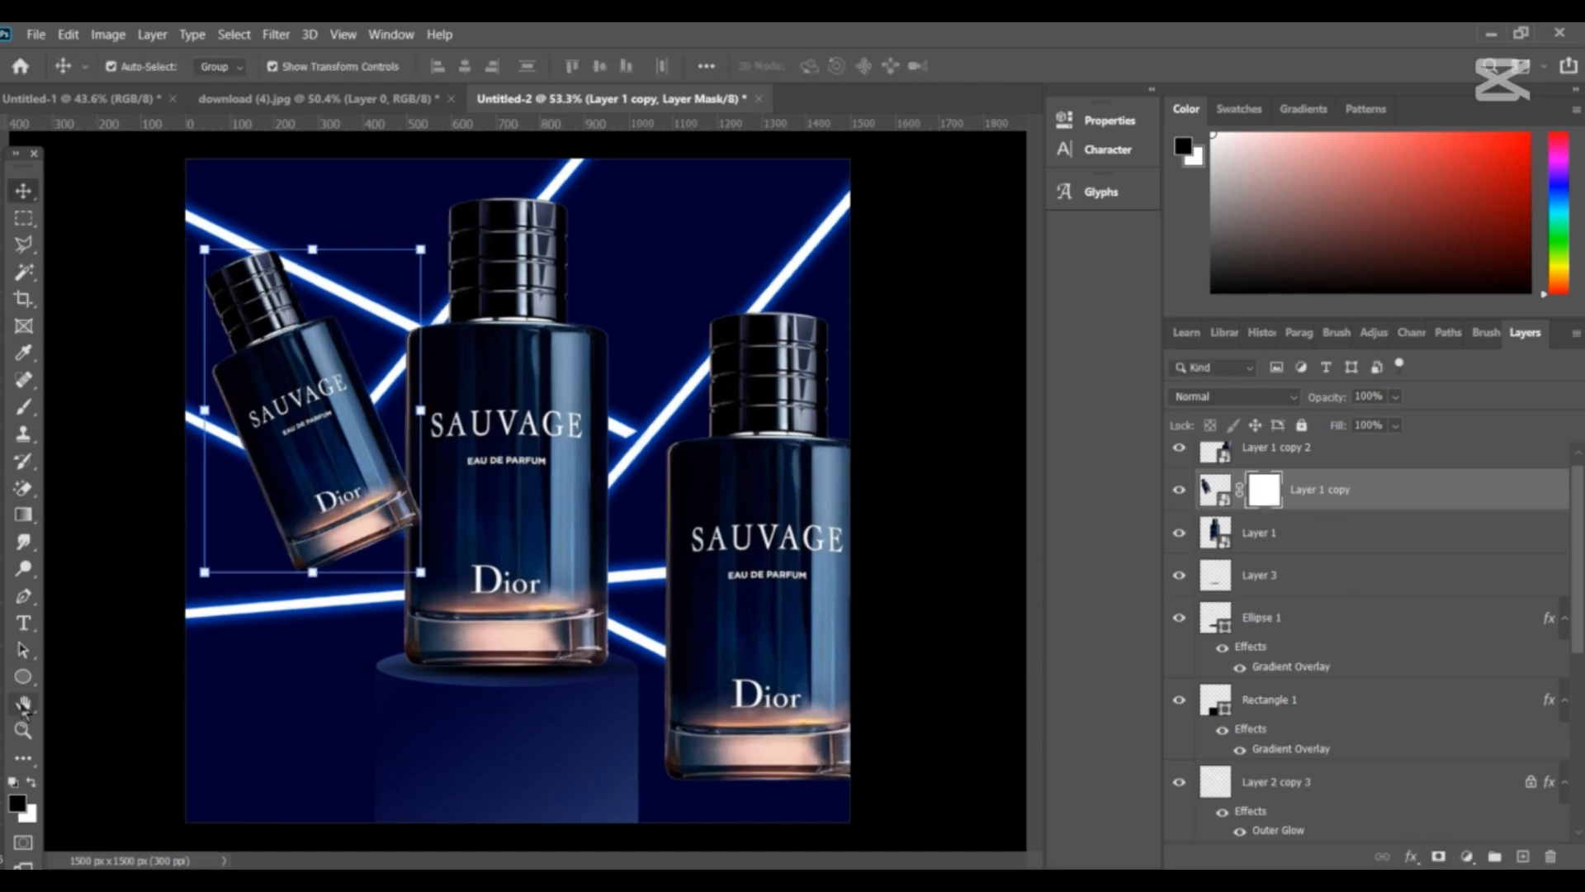
key(ctrl+i)
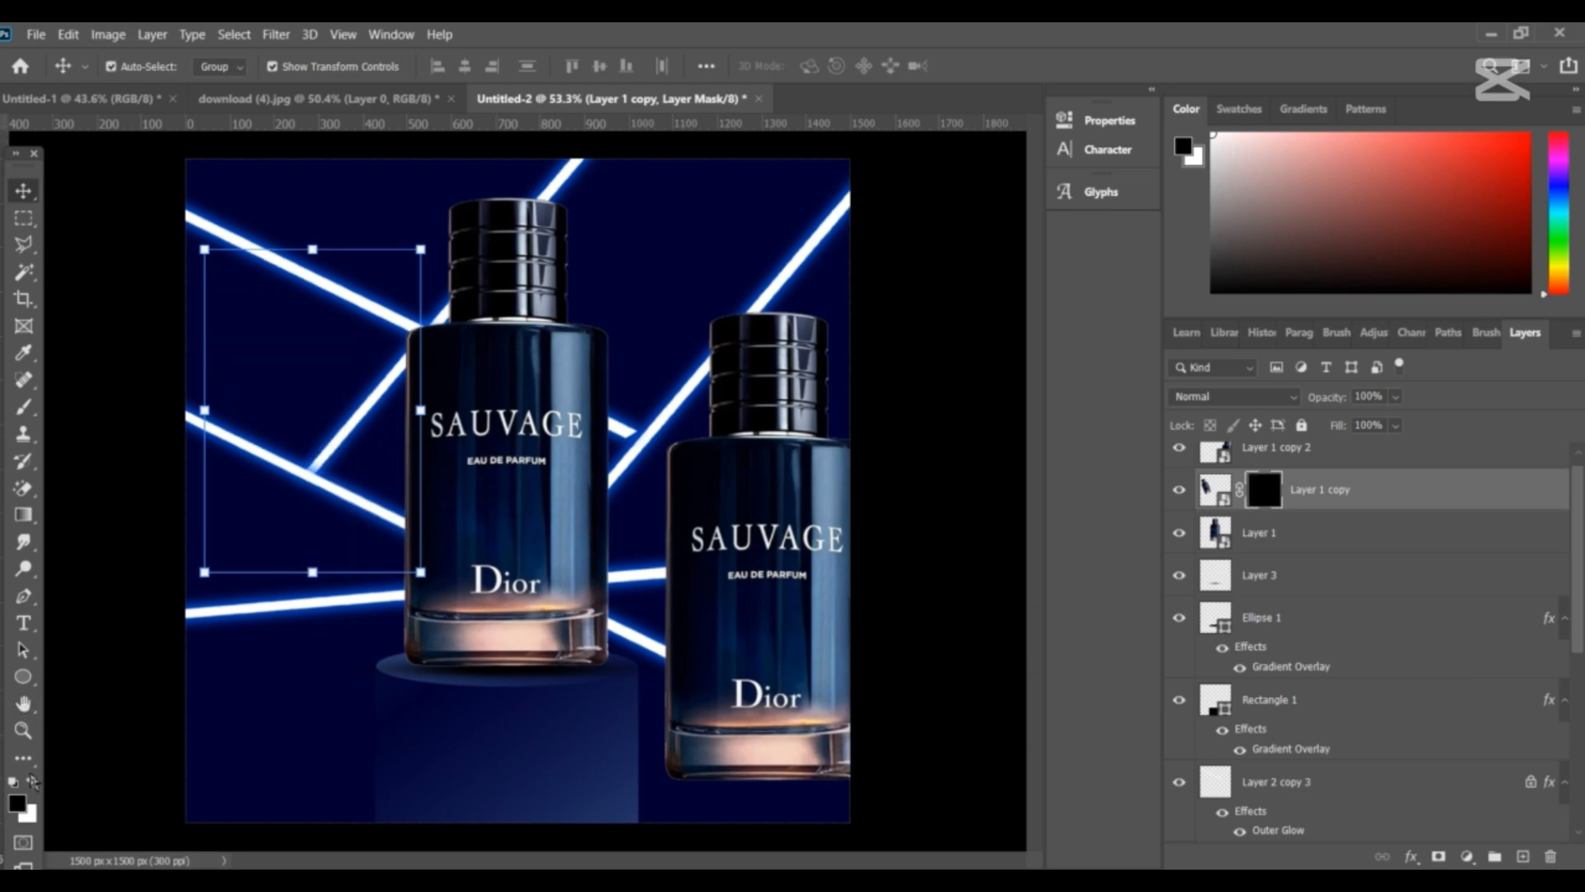
click(33, 781)
click(23, 406)
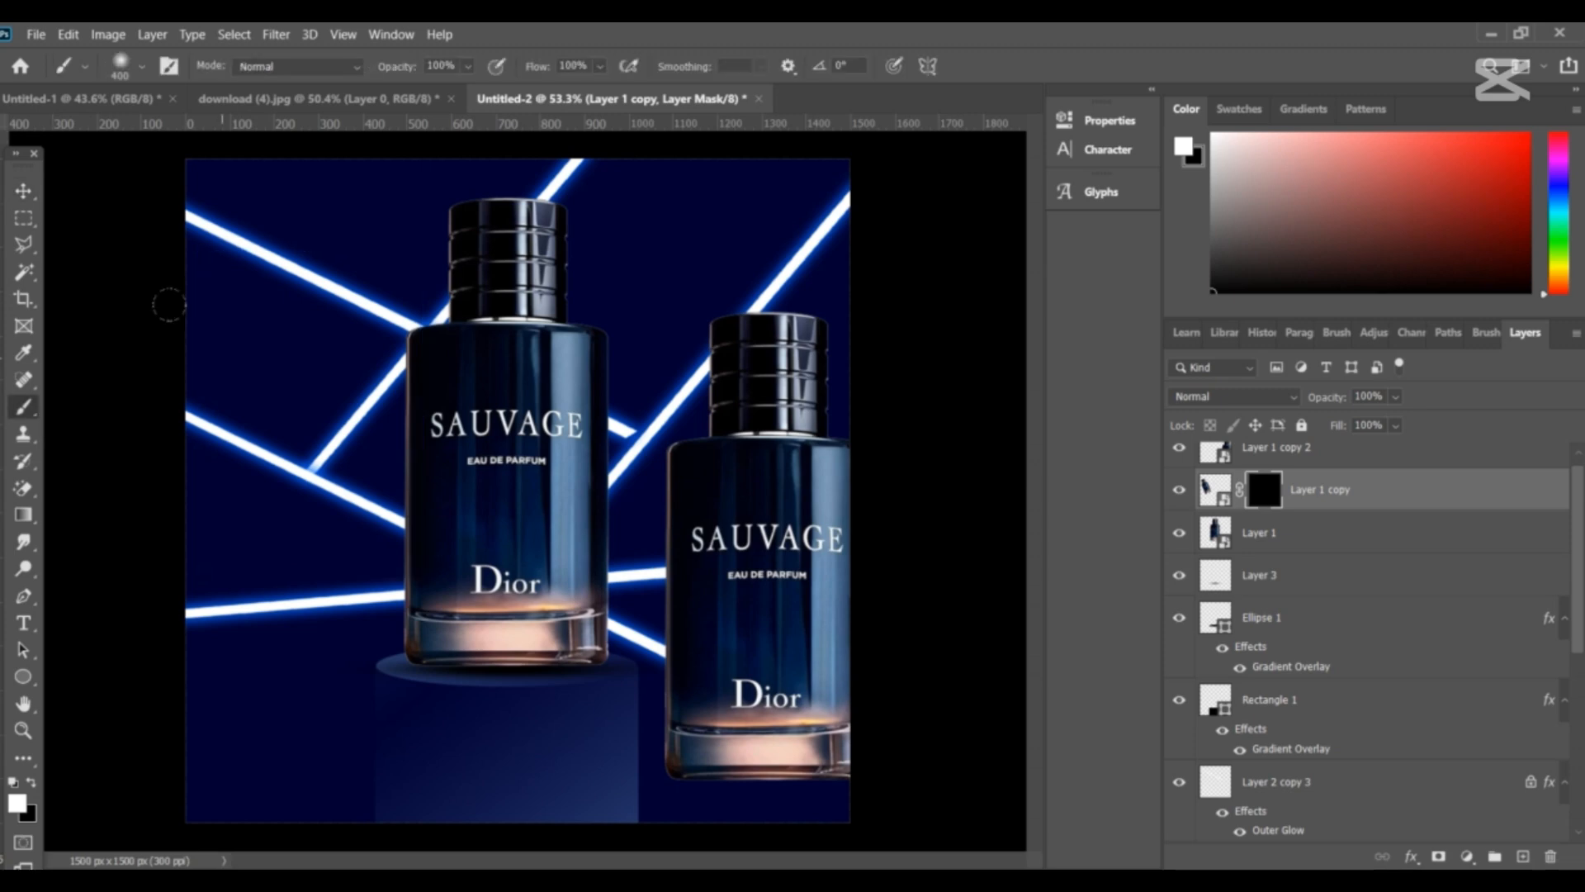
mouse_move(187, 237)
mouse_down()
mouse_move(197, 296)
mouse_move(217, 328)
mouse_up()
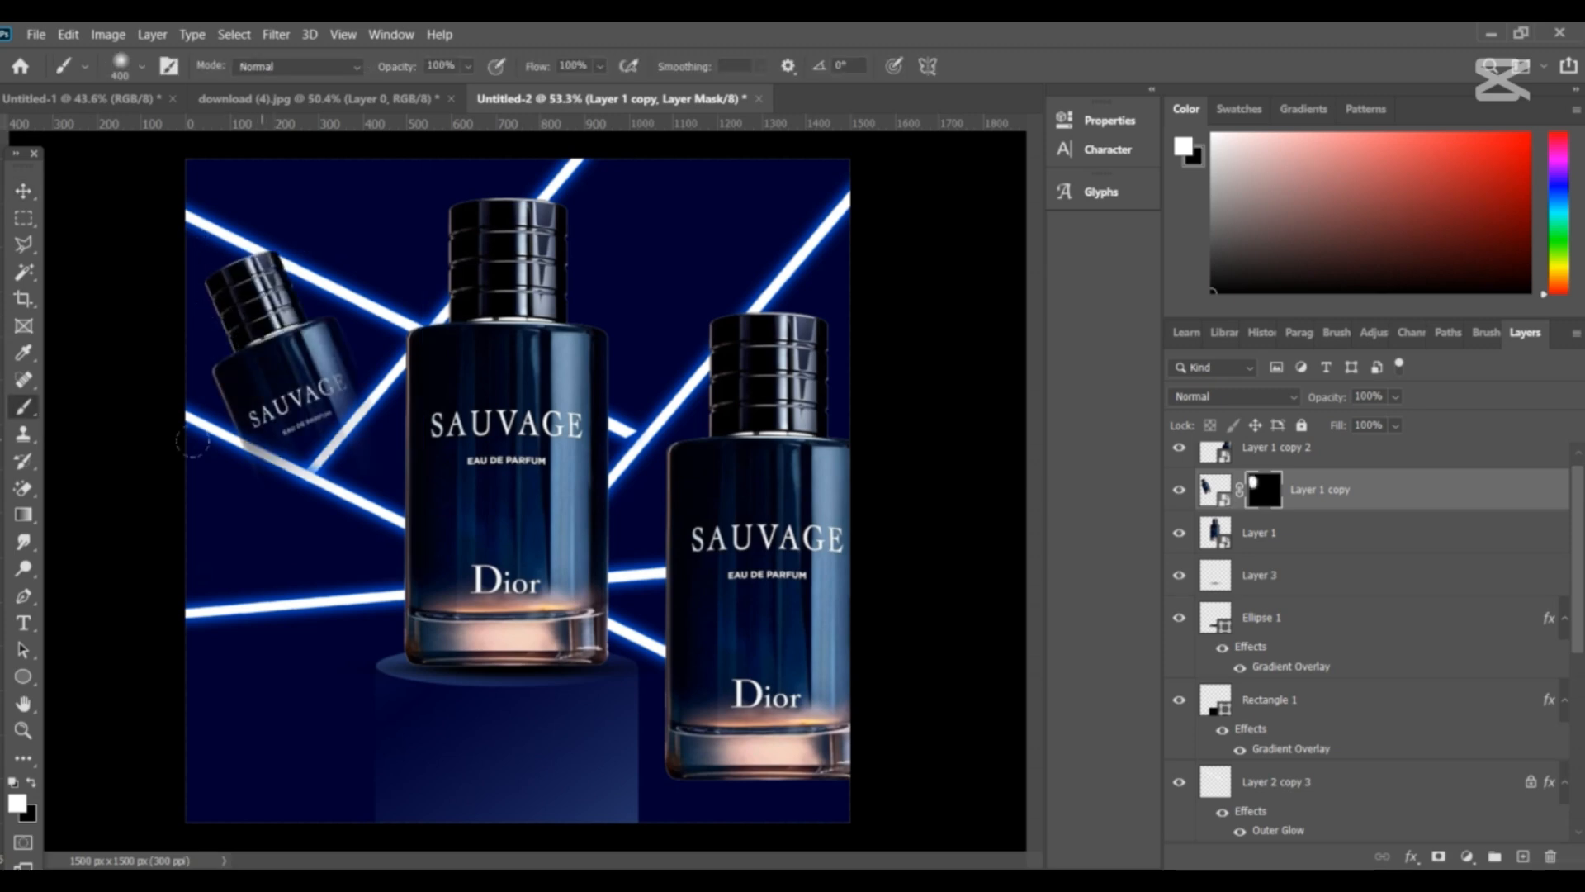
- Paint black on the mask along the tilted bottle's lower edge to fade it into the background
key(x)
mouse_move(191, 462)
mouse_down()
mouse_move(229, 489)
mouse_move(304, 485)
mouse_up()
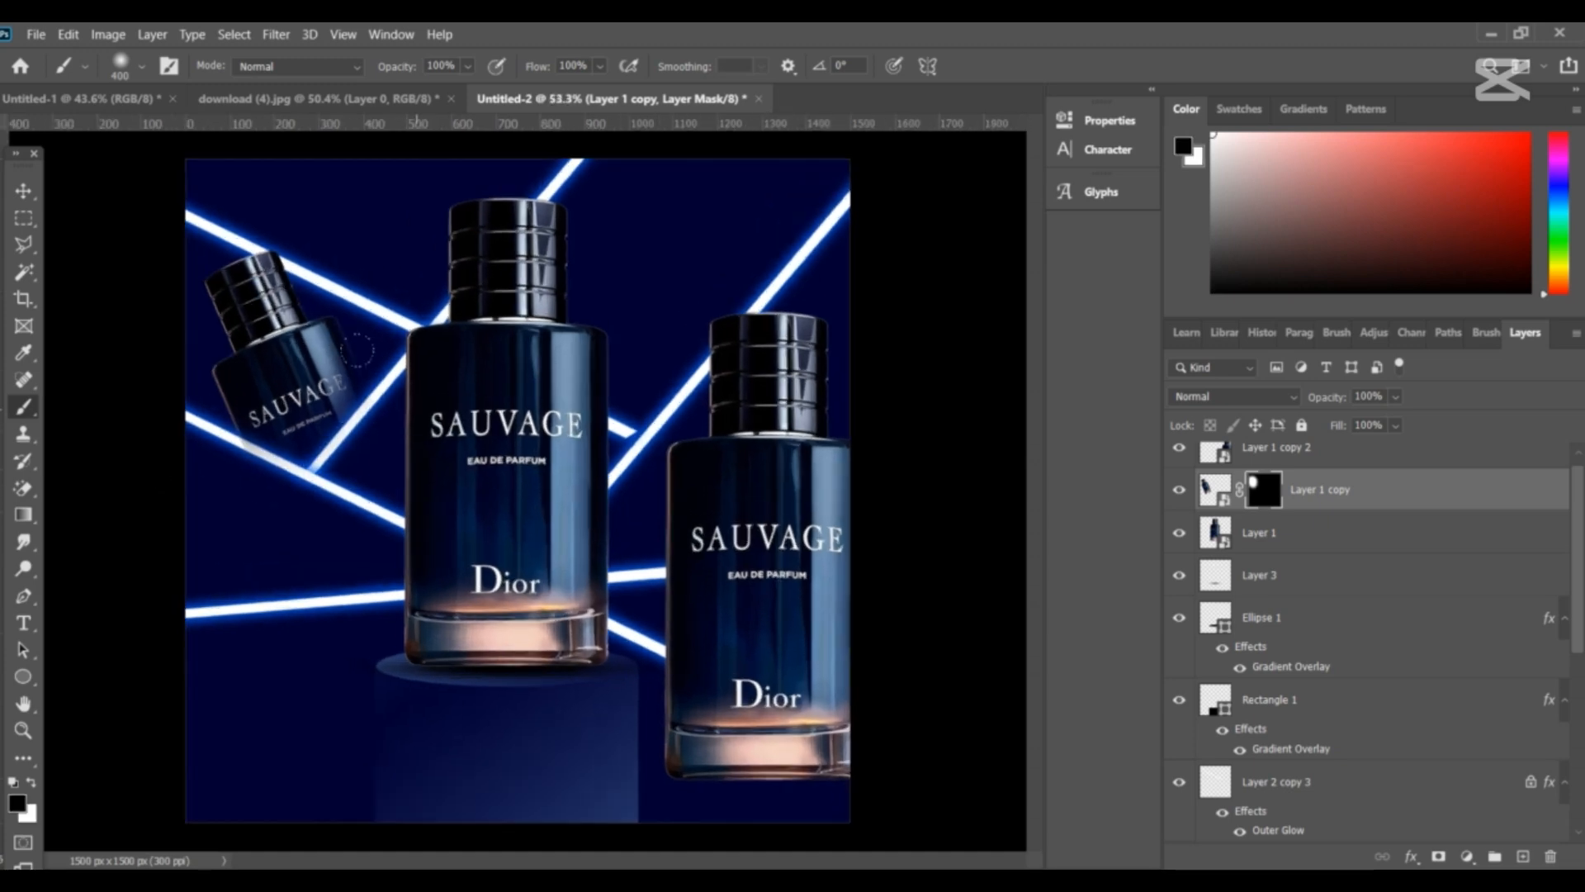
scroll(509, 490, down, 2)
click(27, 190)
click(96, 257)
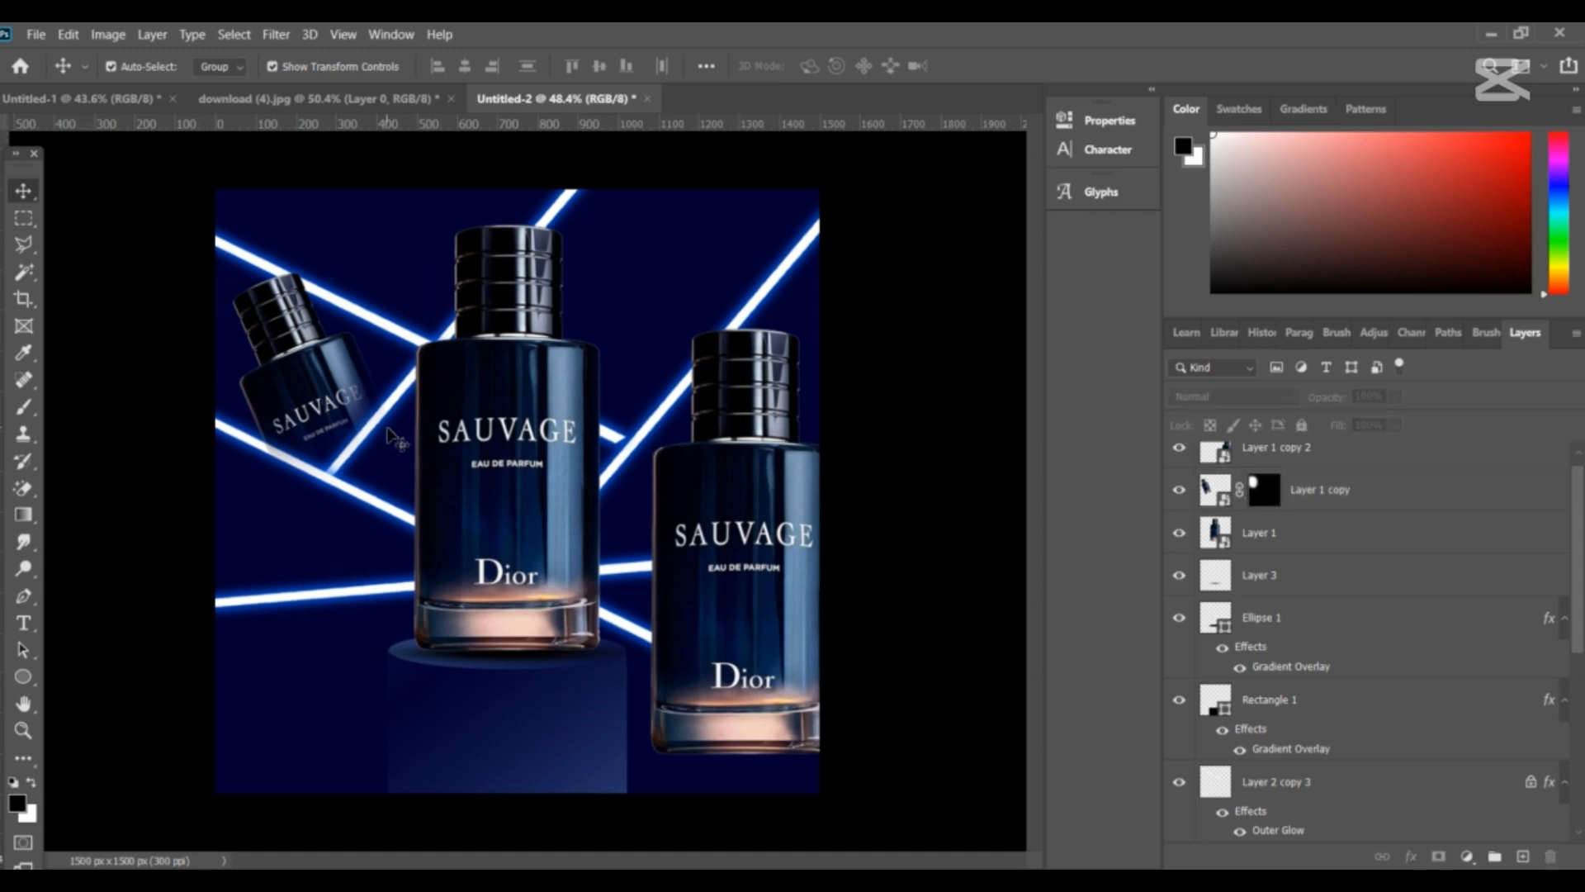
- Apply Motion Blur to the tilted bottle copy with a -47° angle and a distance of 16 pixels
click(309, 426)
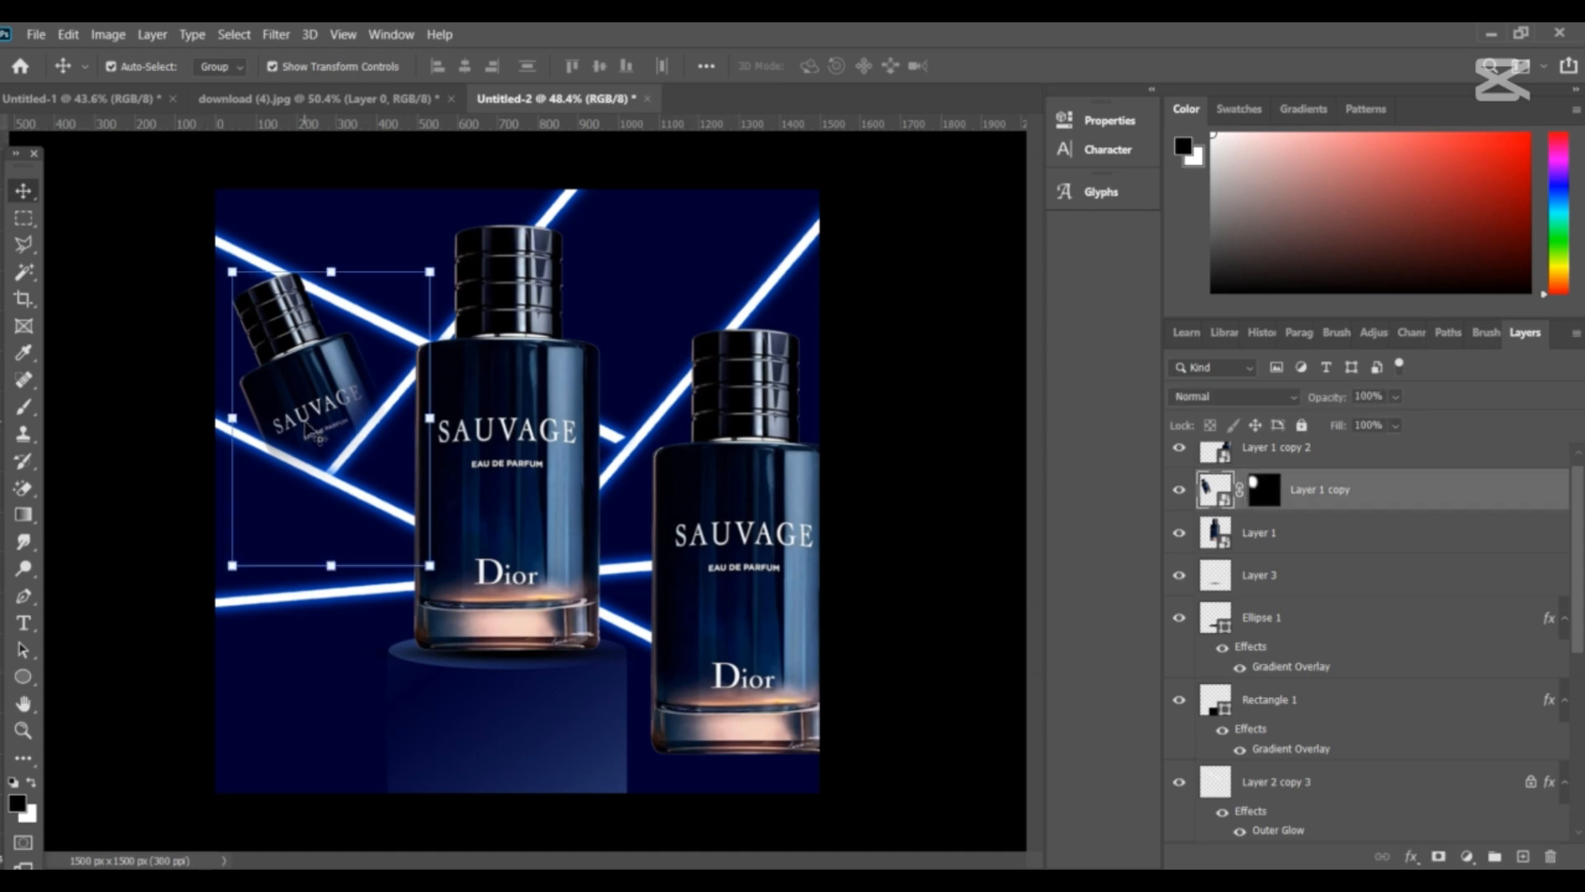
click(279, 37)
mouse_move(343, 261)
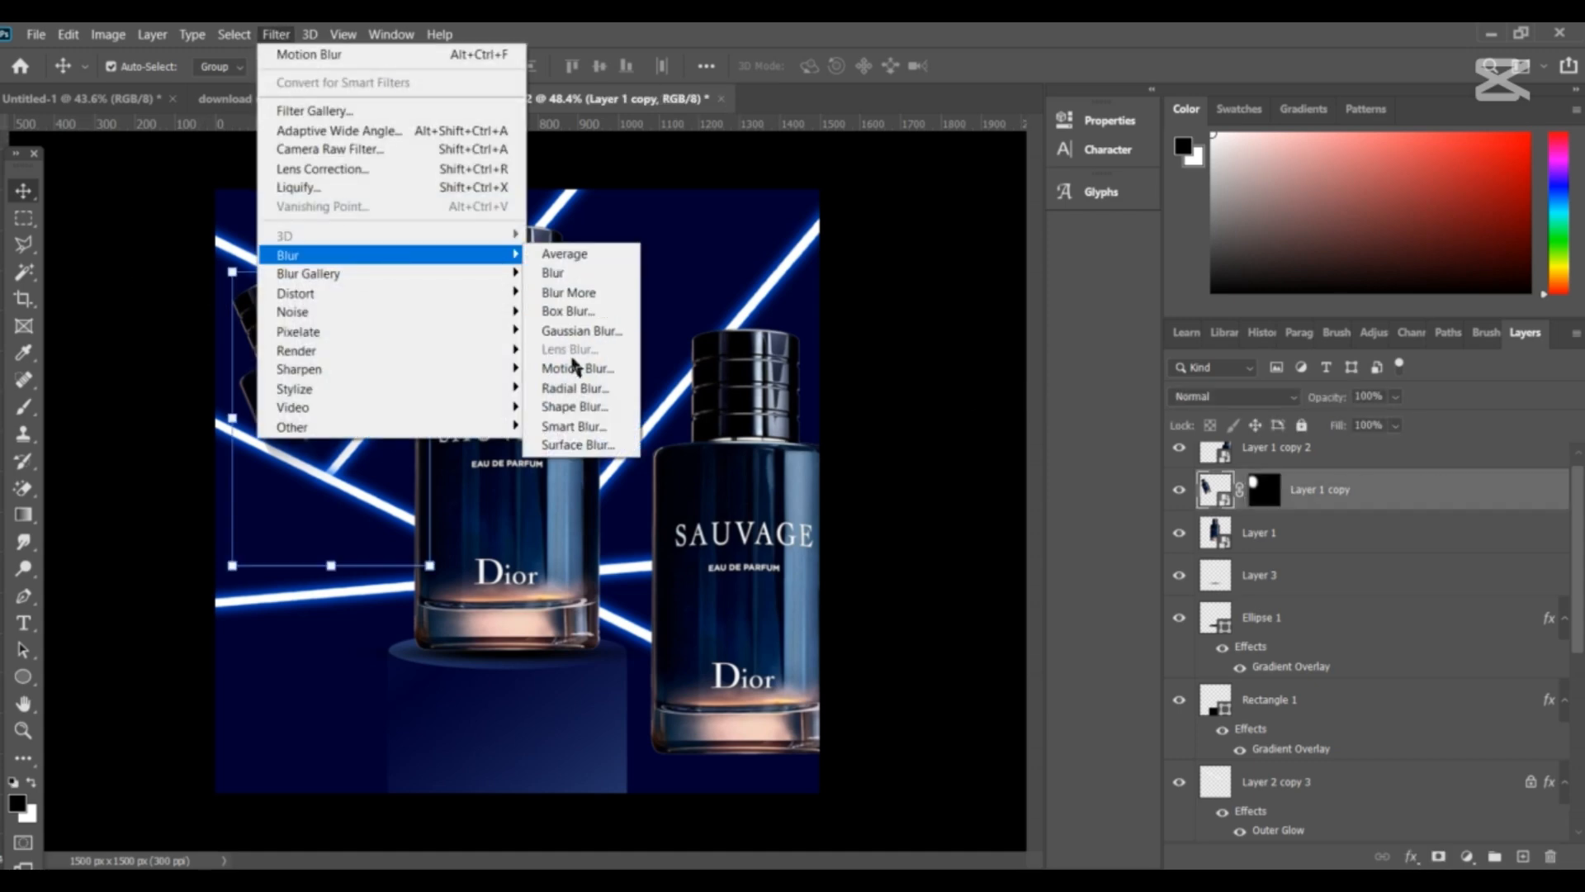
click(577, 376)
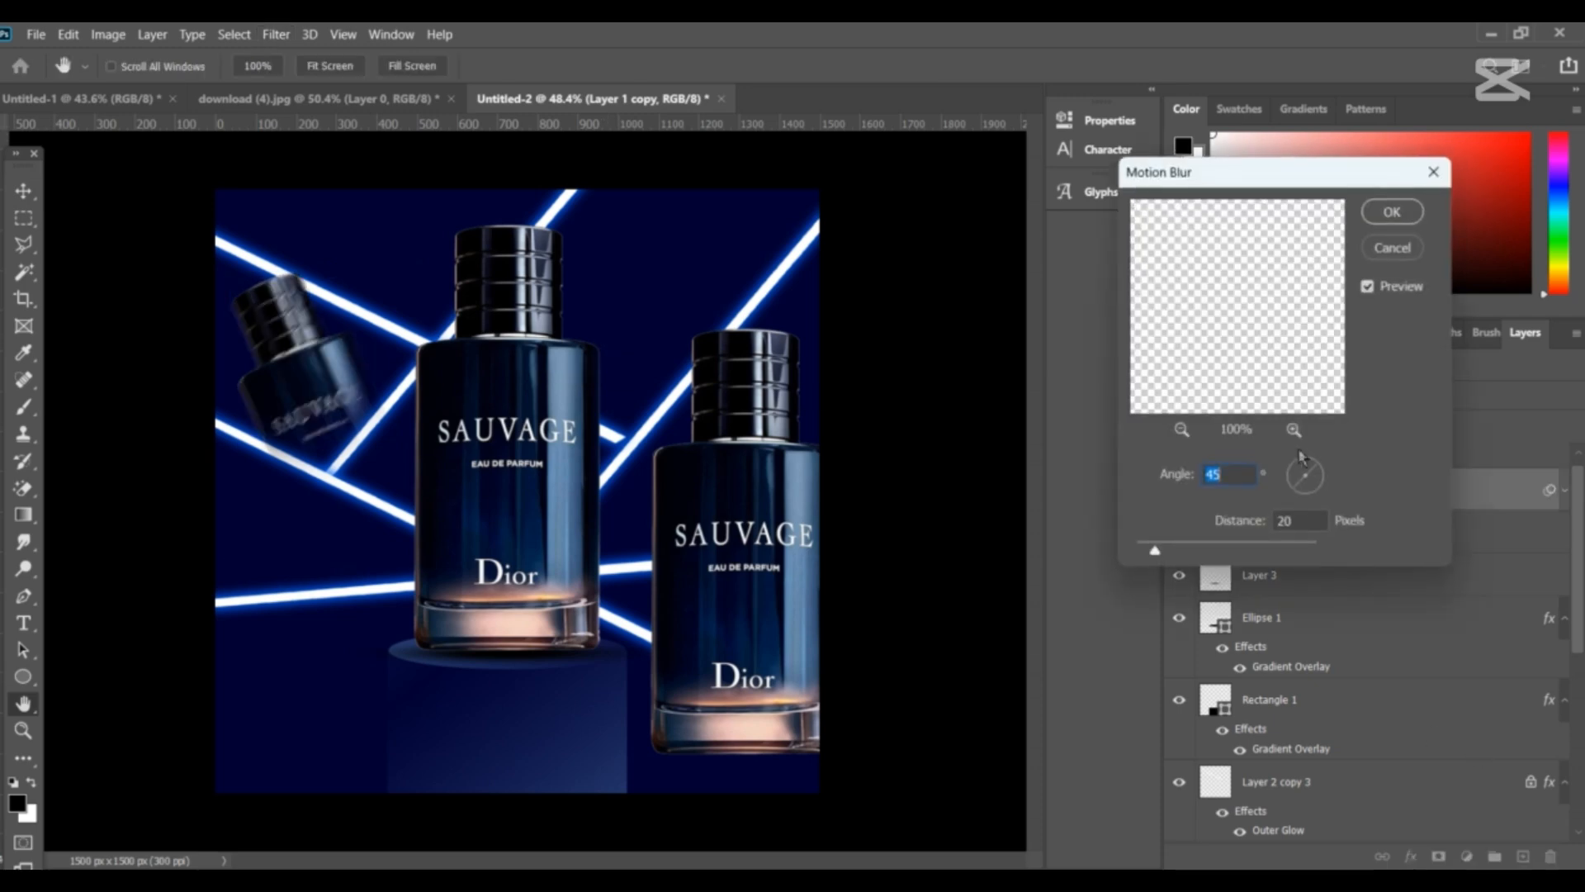
drag(1301, 460, 1298, 470)
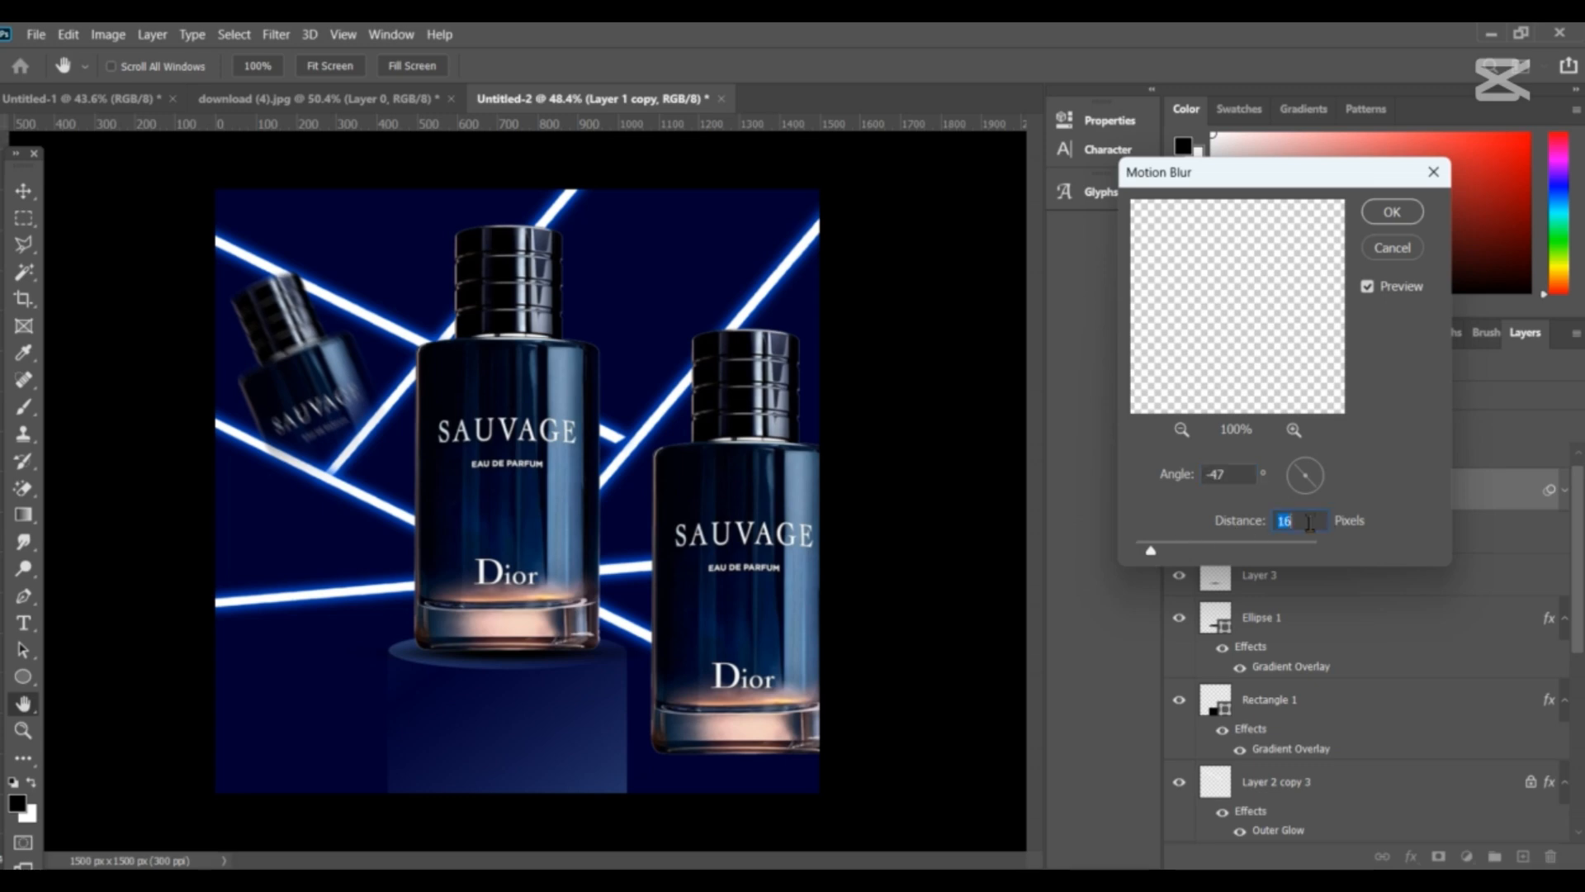
click(1378, 215)
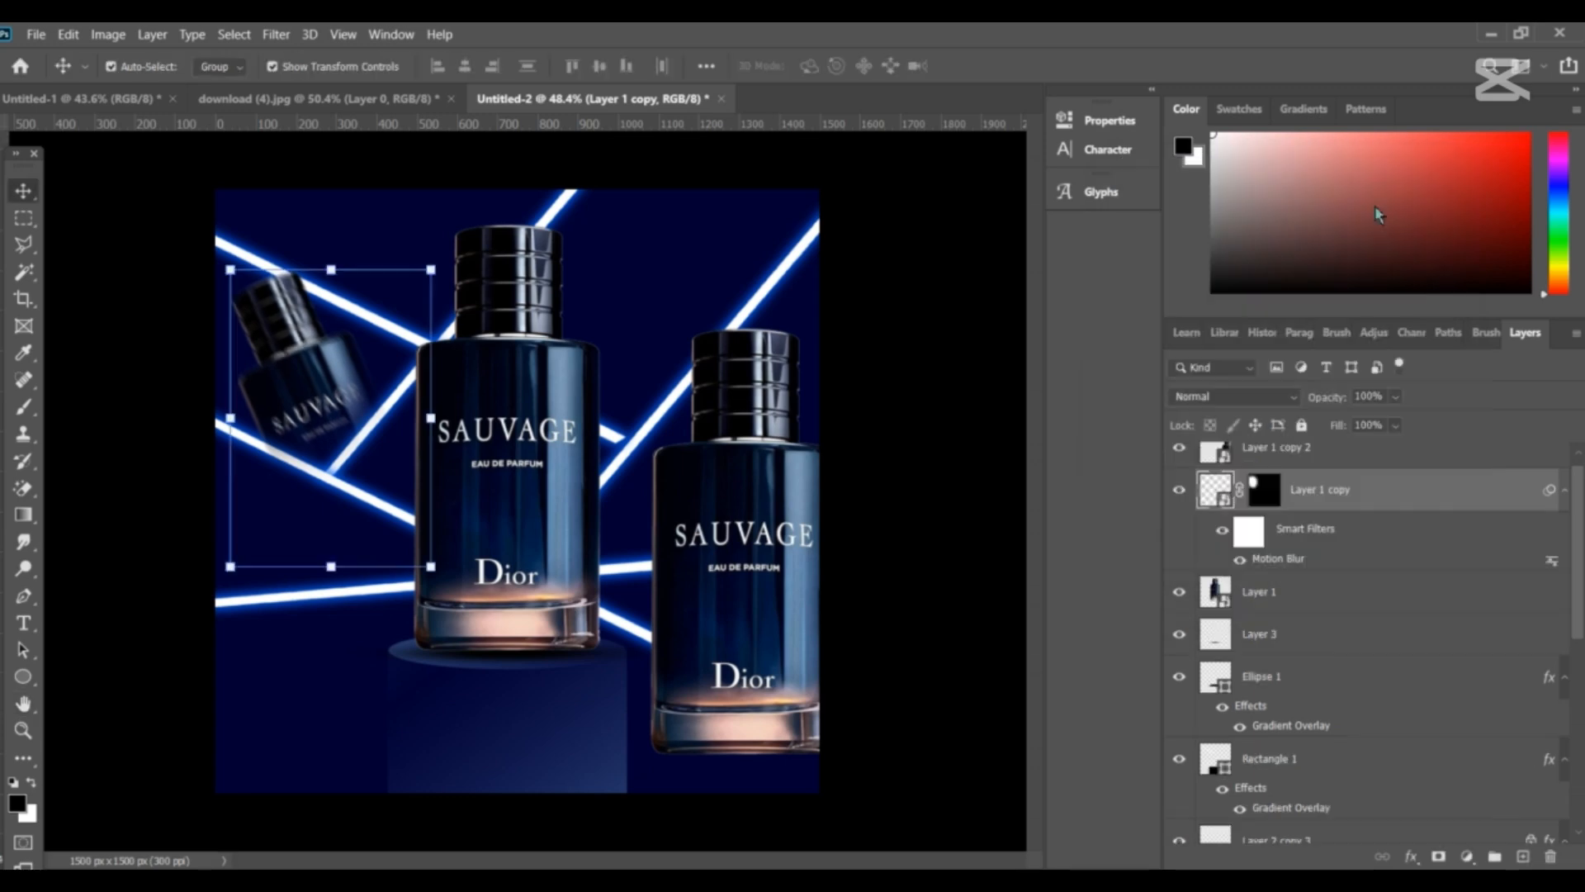
- Set the tilted bottle copy's layer opacity to 70% and select the lower-right bottle copy
click(1395, 397)
click(1381, 400)
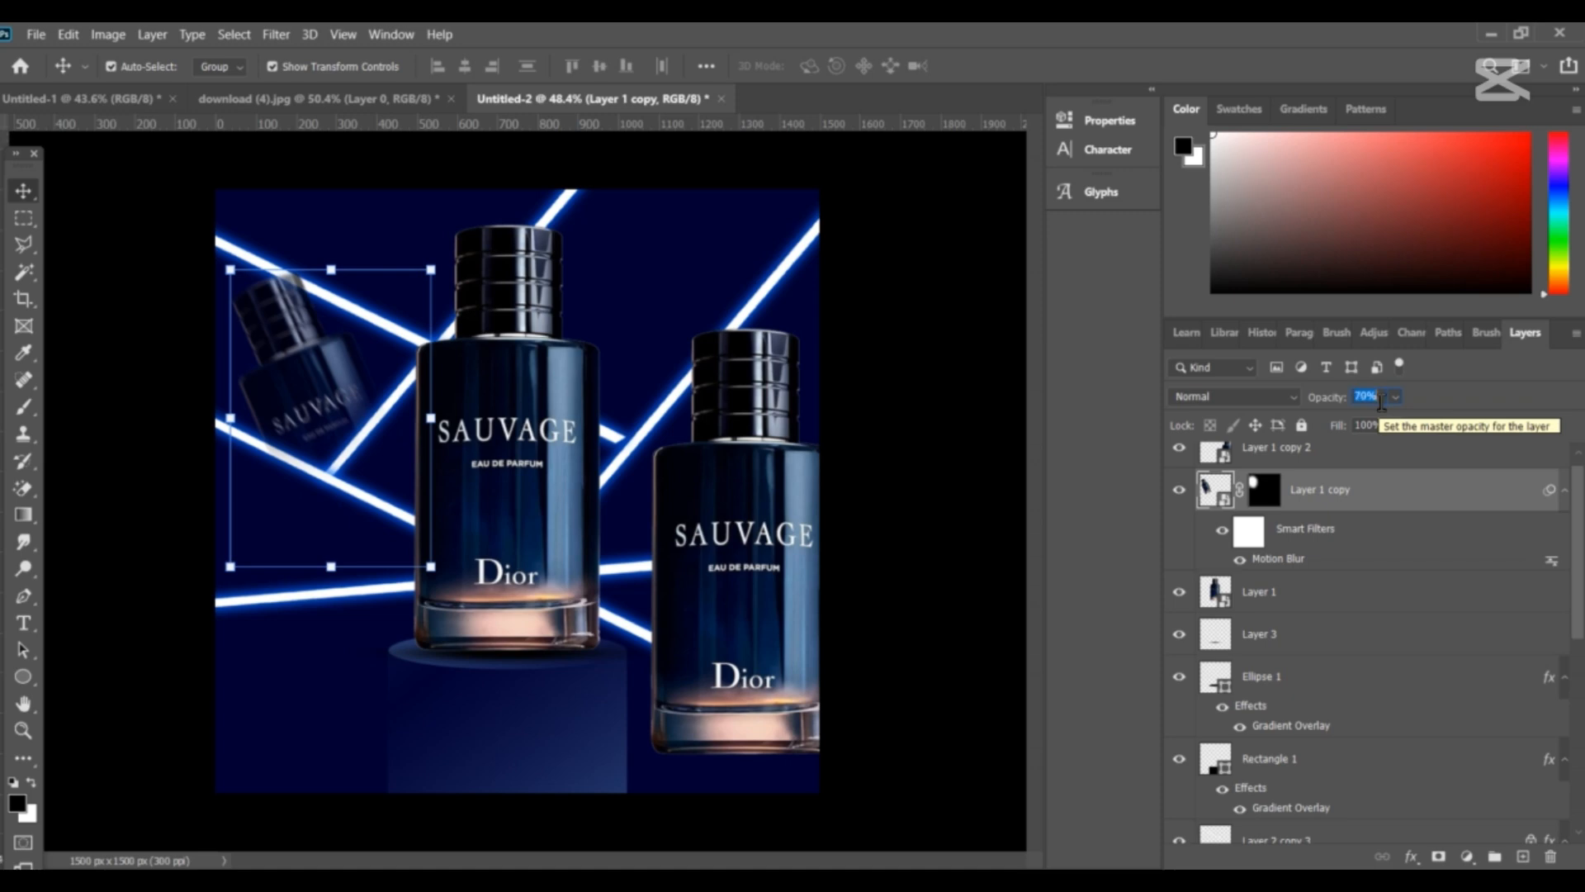
click(929, 388)
click(730, 464)
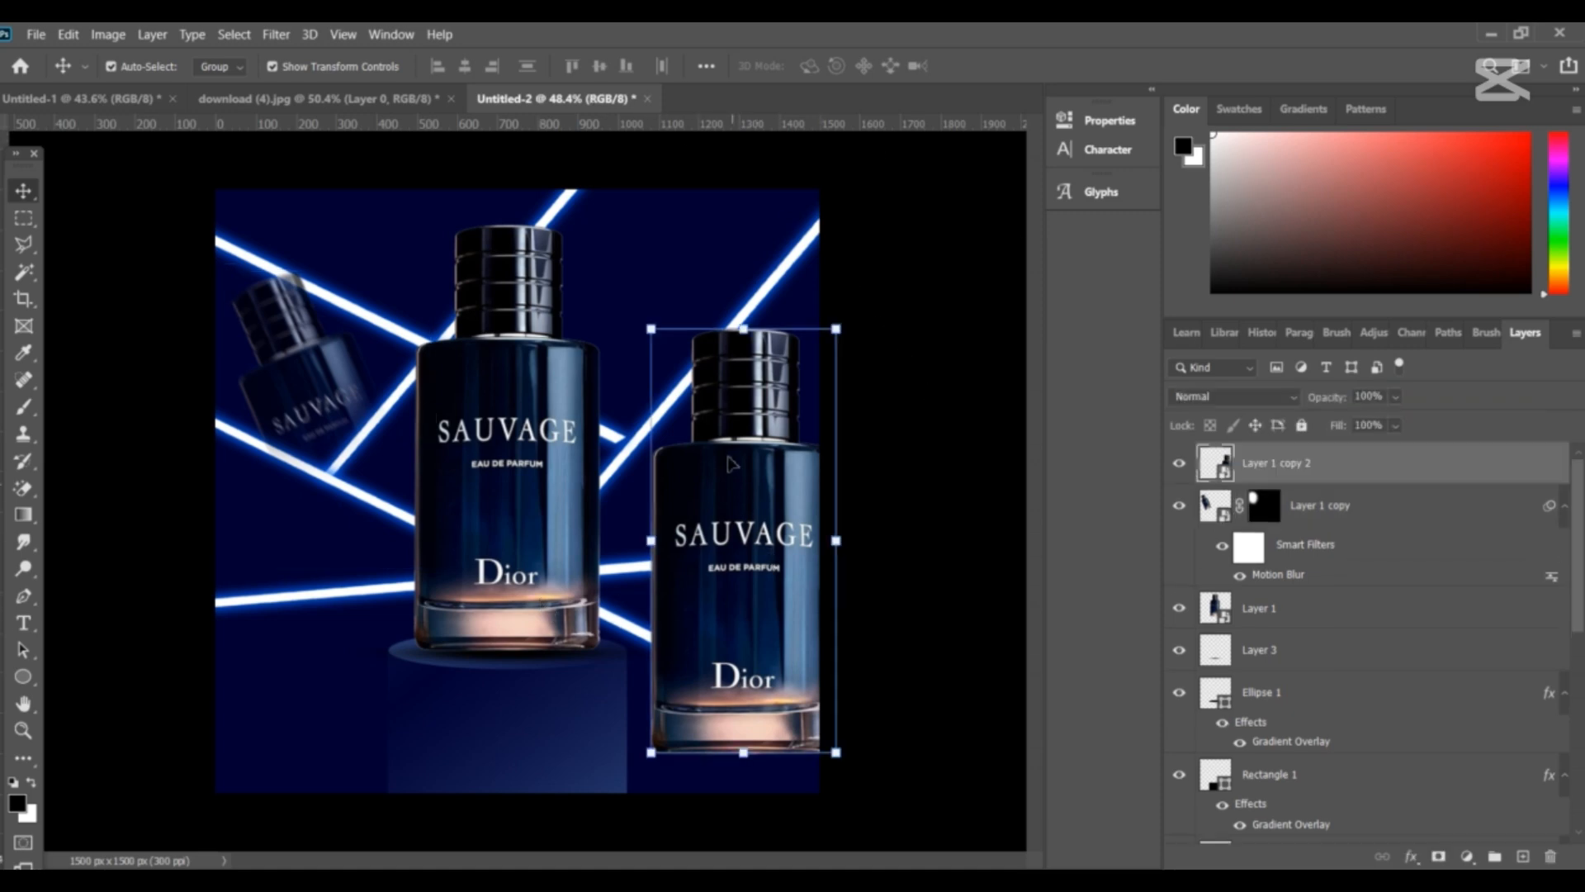
- Shrink the lower-right bottle copy to about 12% and tilt it about 22° clockwise
key(ctrl+t)
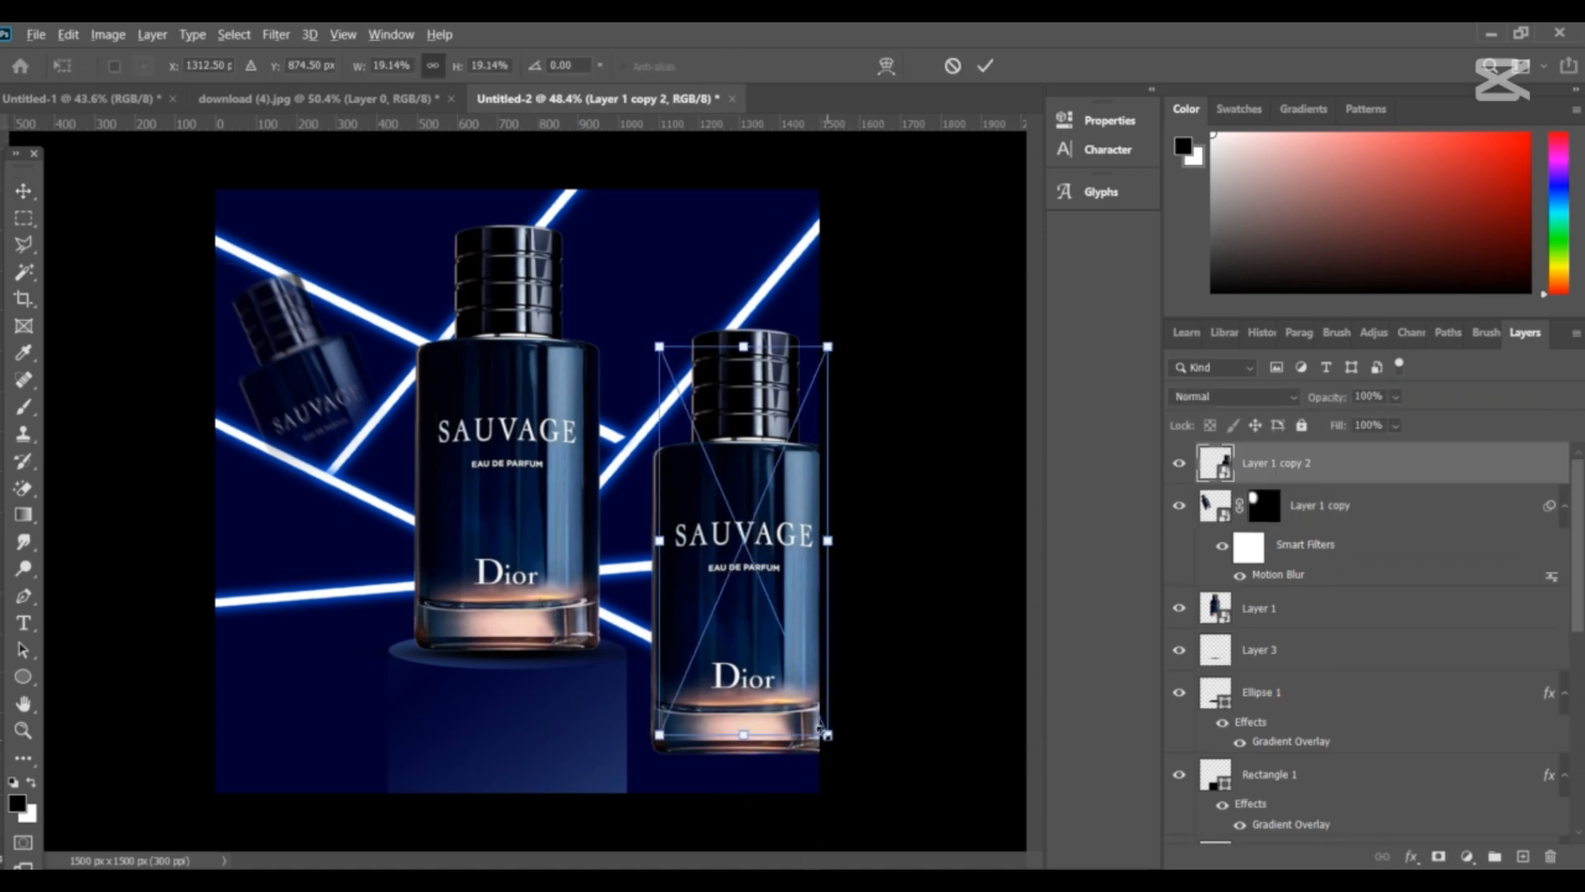
drag(836, 752, 773, 652)
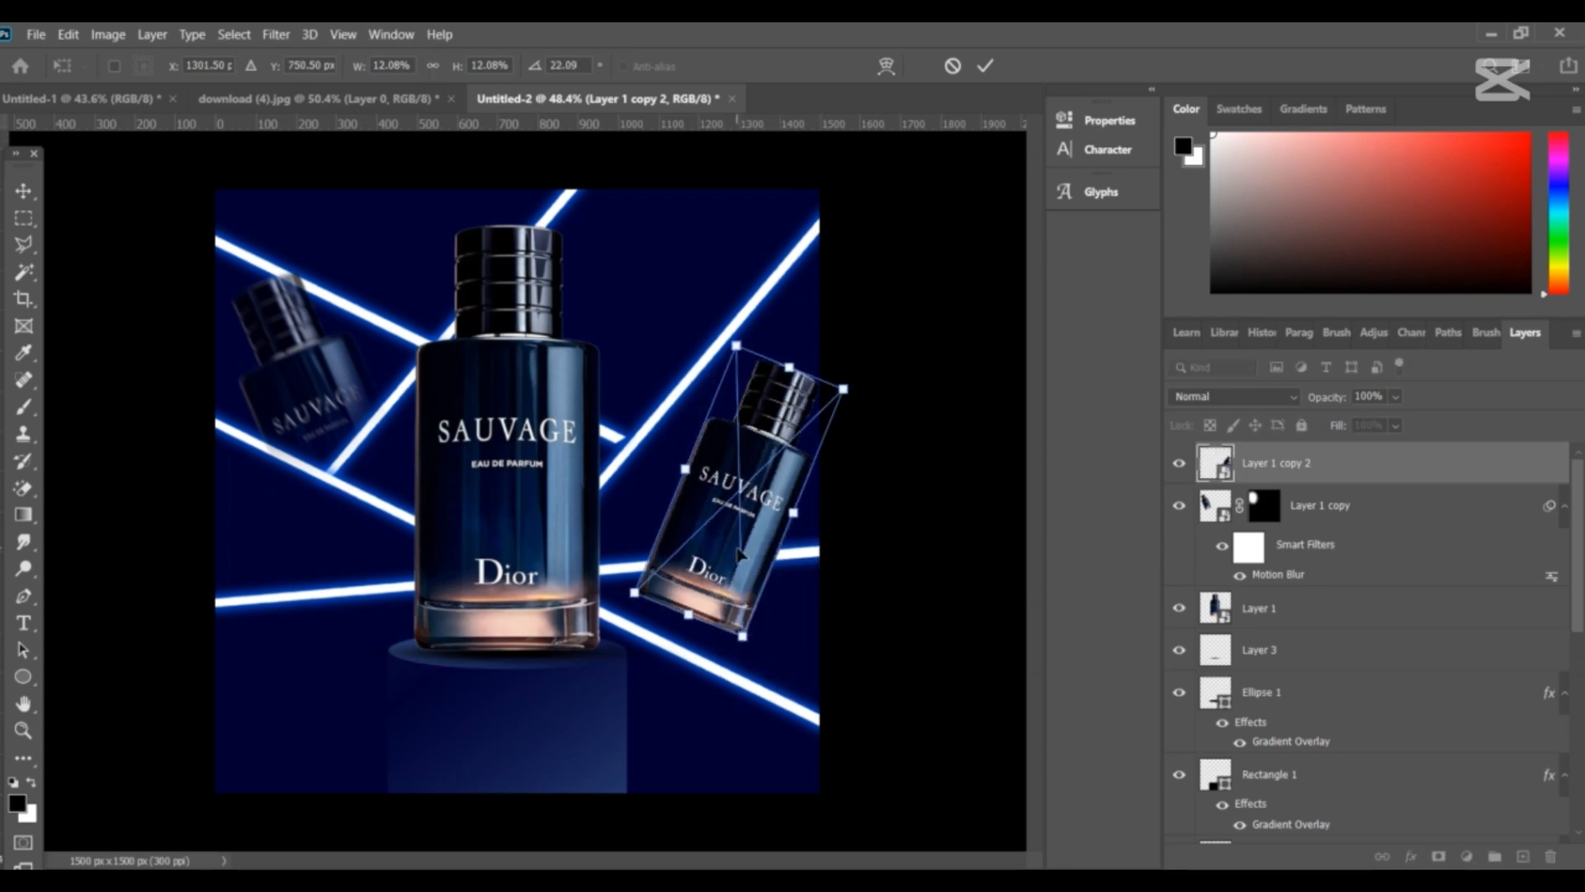
mouse_move(741, 555)
mouse_down()
mouse_move(724, 559)
mouse_move(743, 560)
mouse_up()
- Try tilting the right bottle copy counter-clockwise to about -38°, and undo that rotation
drag(767, 676, 807, 525)
key(ctrl+z)
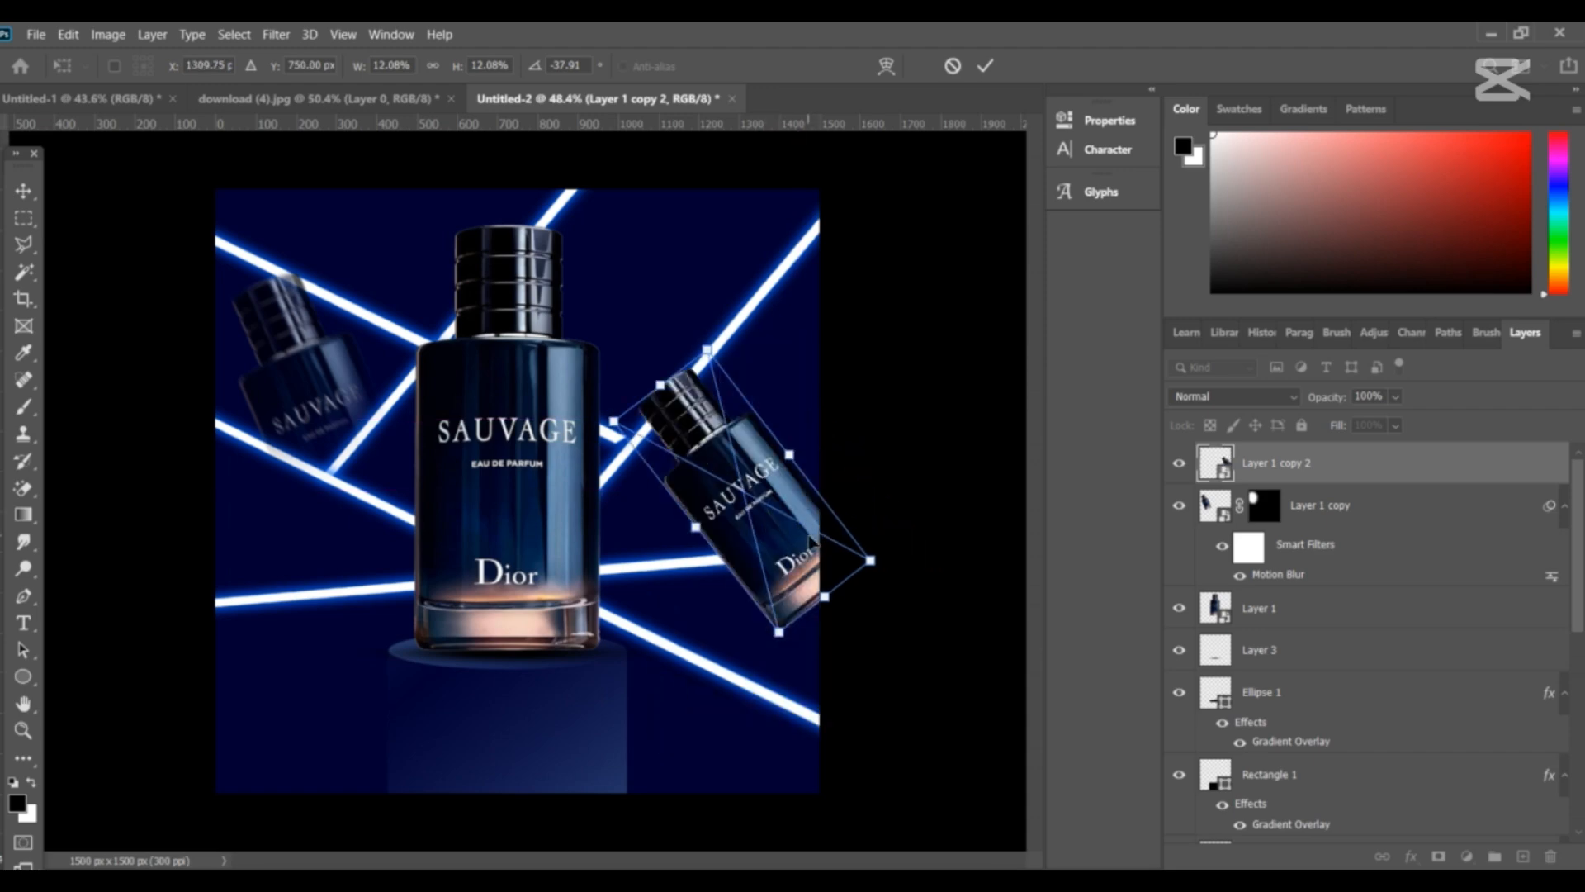
key(ctrl+z)
- Position the bottle copy beside the main bottle near the canvas's right edge, scaled to 12.94% and rotated about 31° clockwise
drag(740, 537, 775, 450)
drag(828, 538, 800, 562)
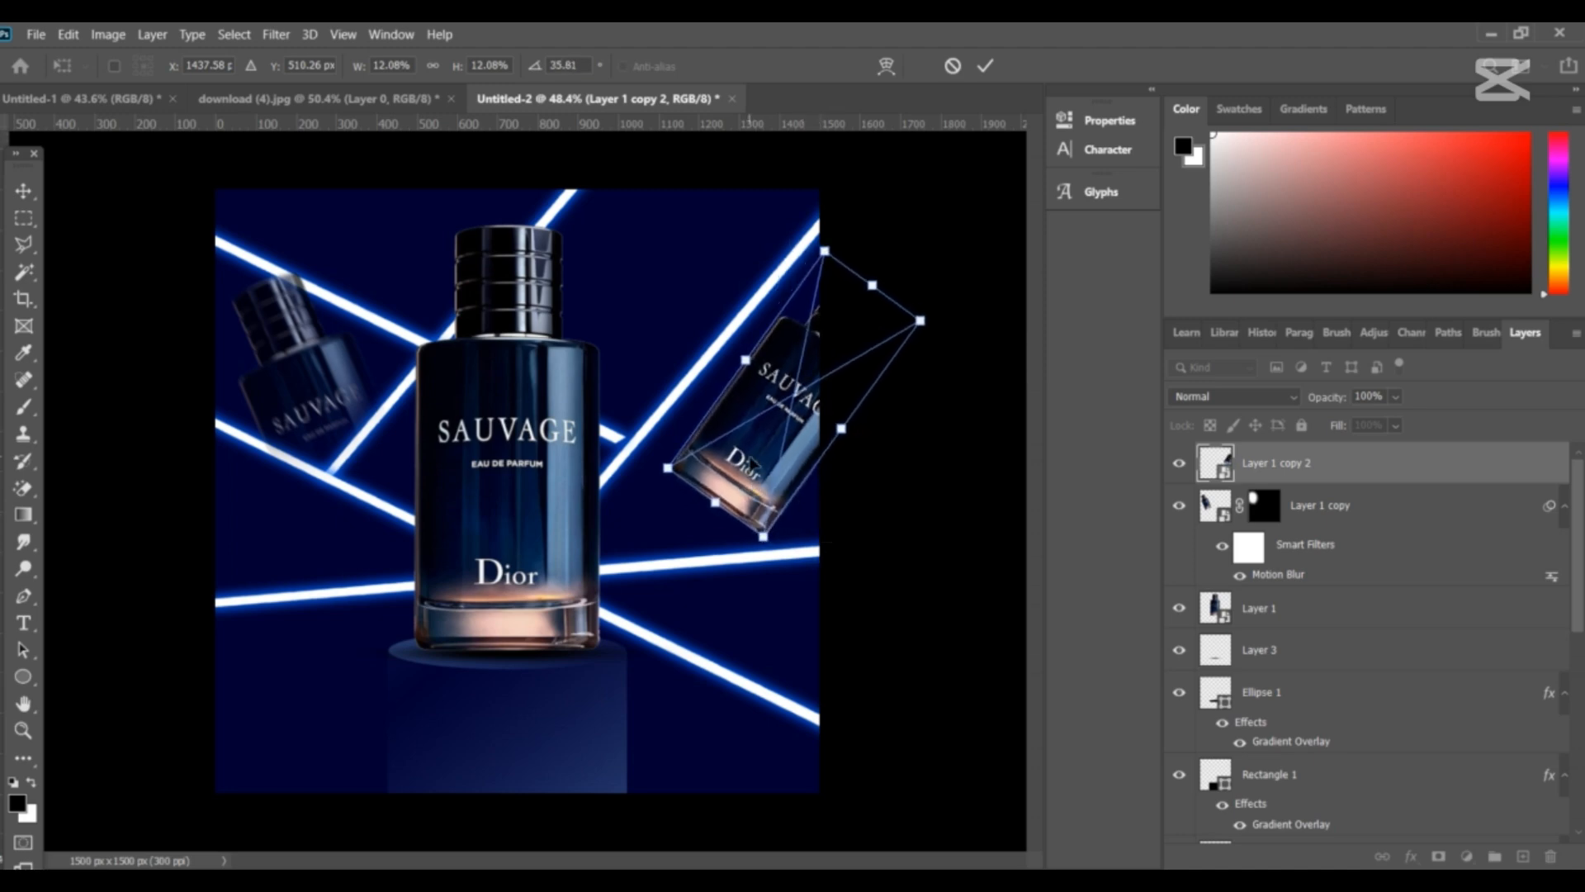
drag(753, 458, 684, 564)
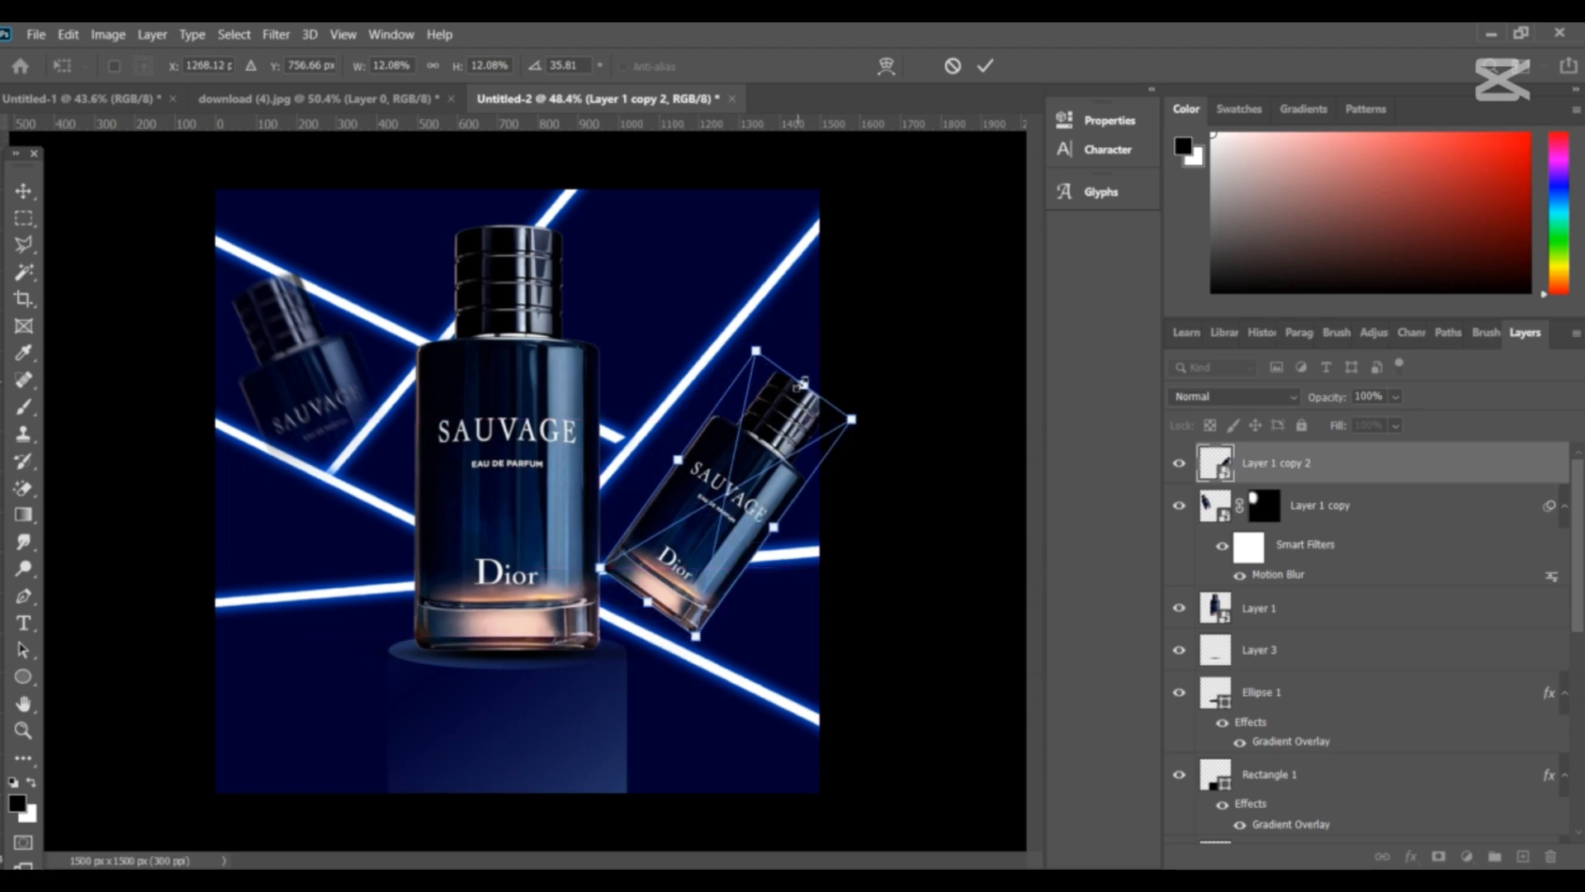
drag(801, 382, 808, 373)
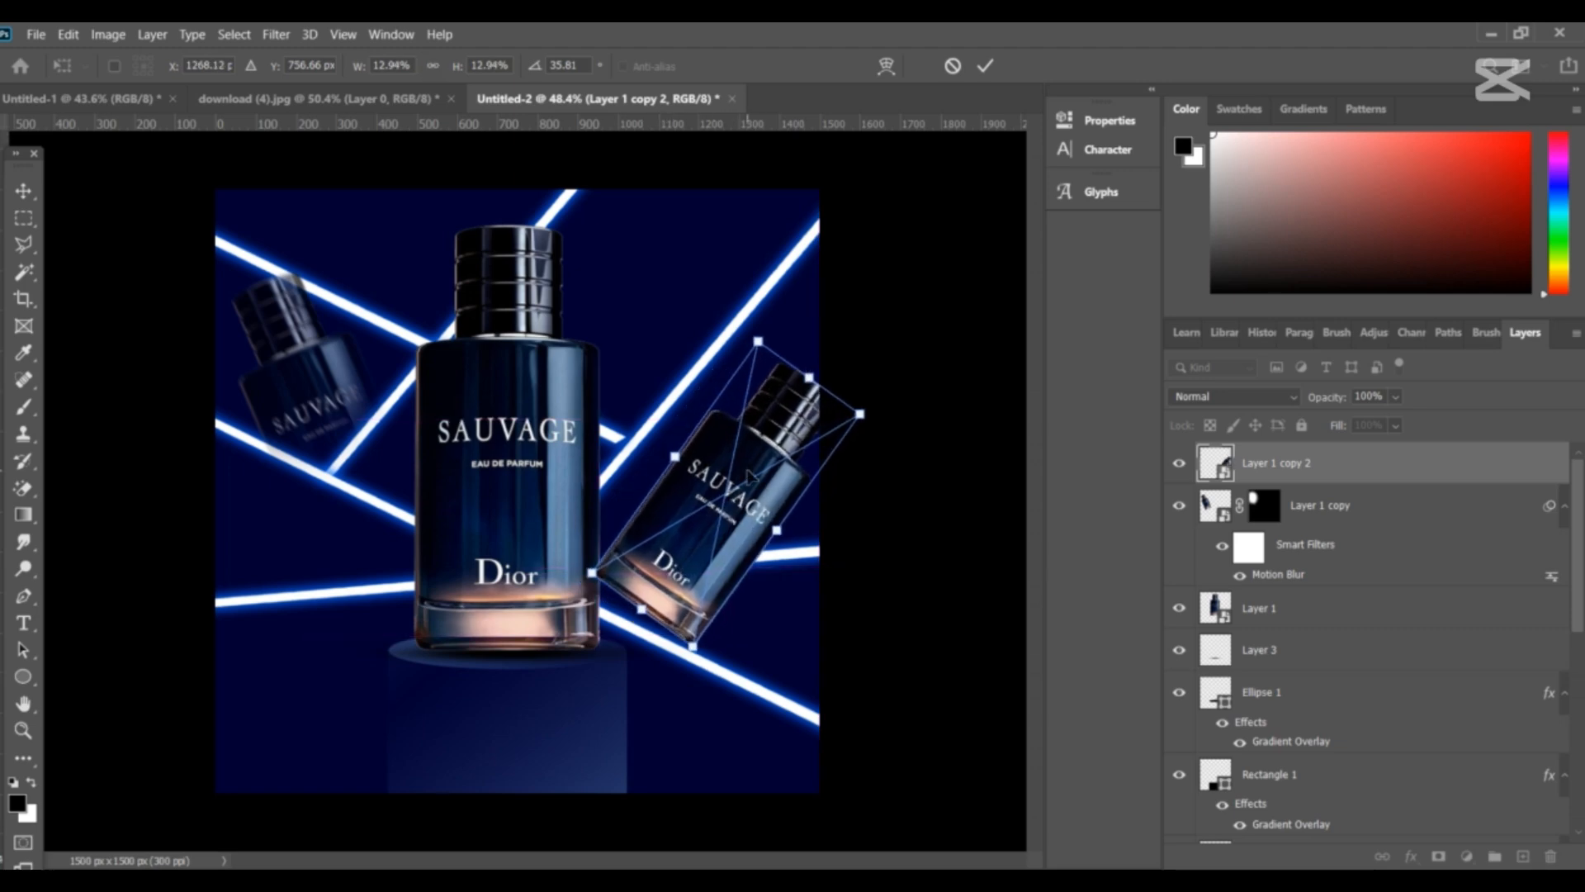
drag(751, 477, 753, 462)
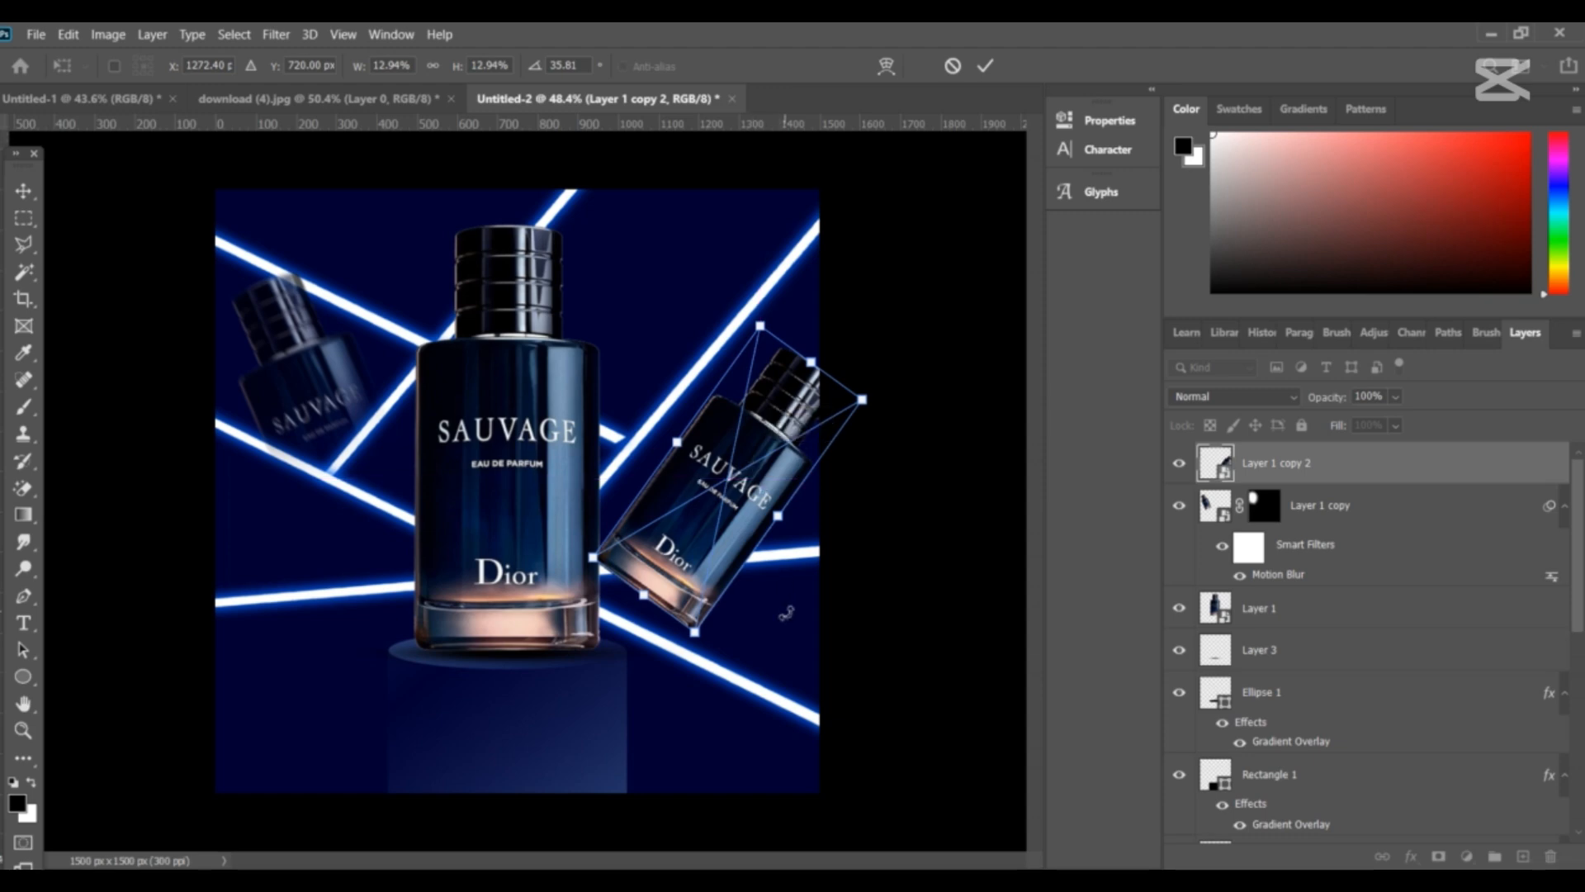
key(Return)
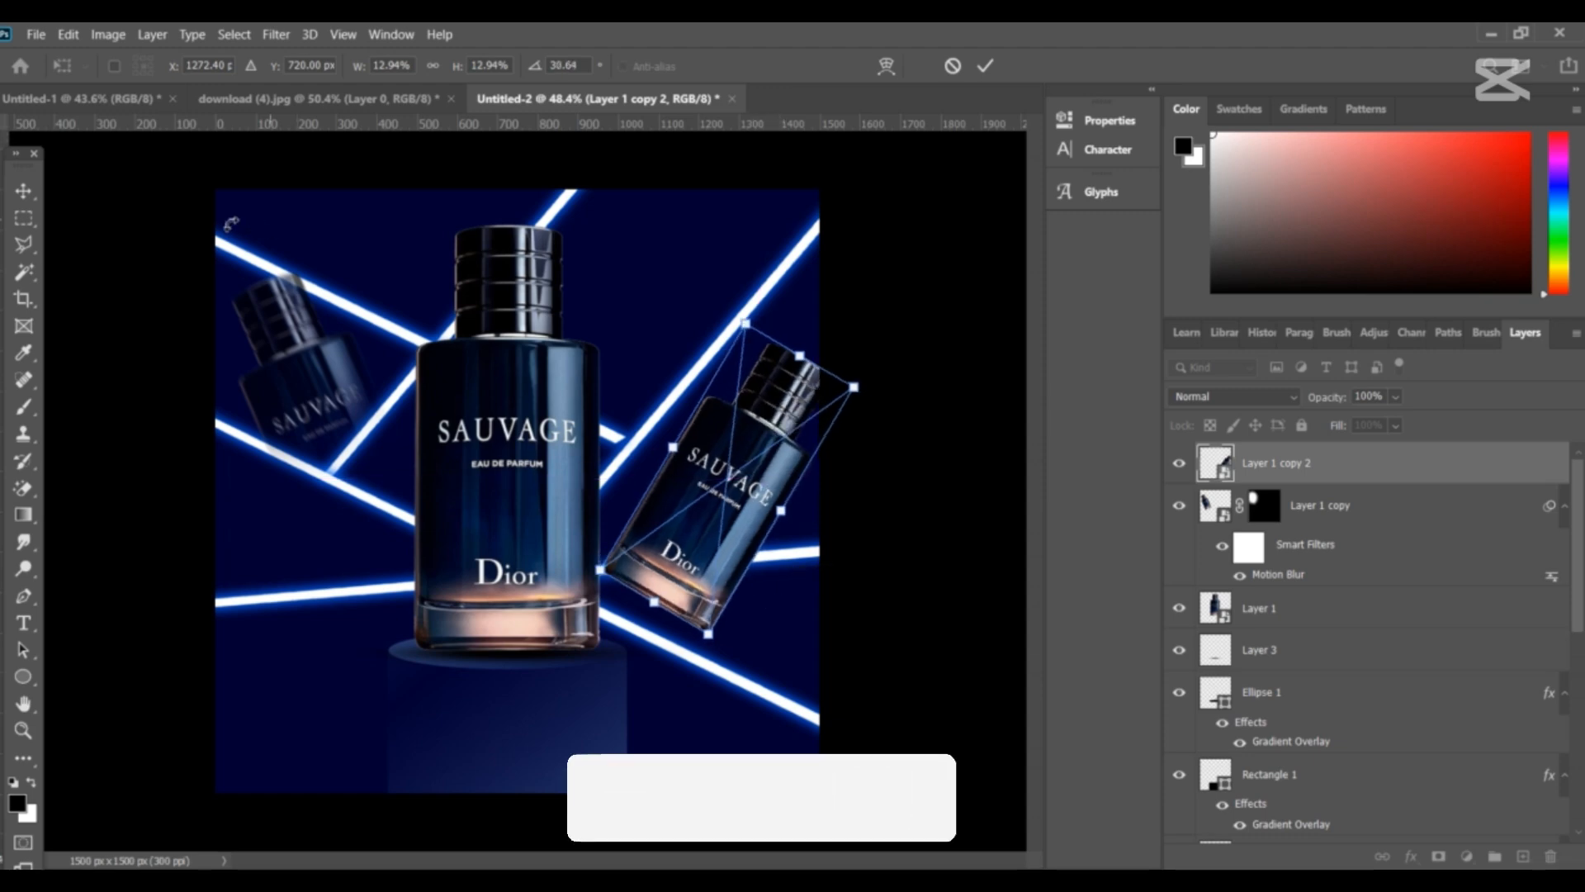
- Add an inverted black layer mask to the right bottle copy and paint its cap and upper body back in with white
click(1438, 854)
key(ctrl+i)
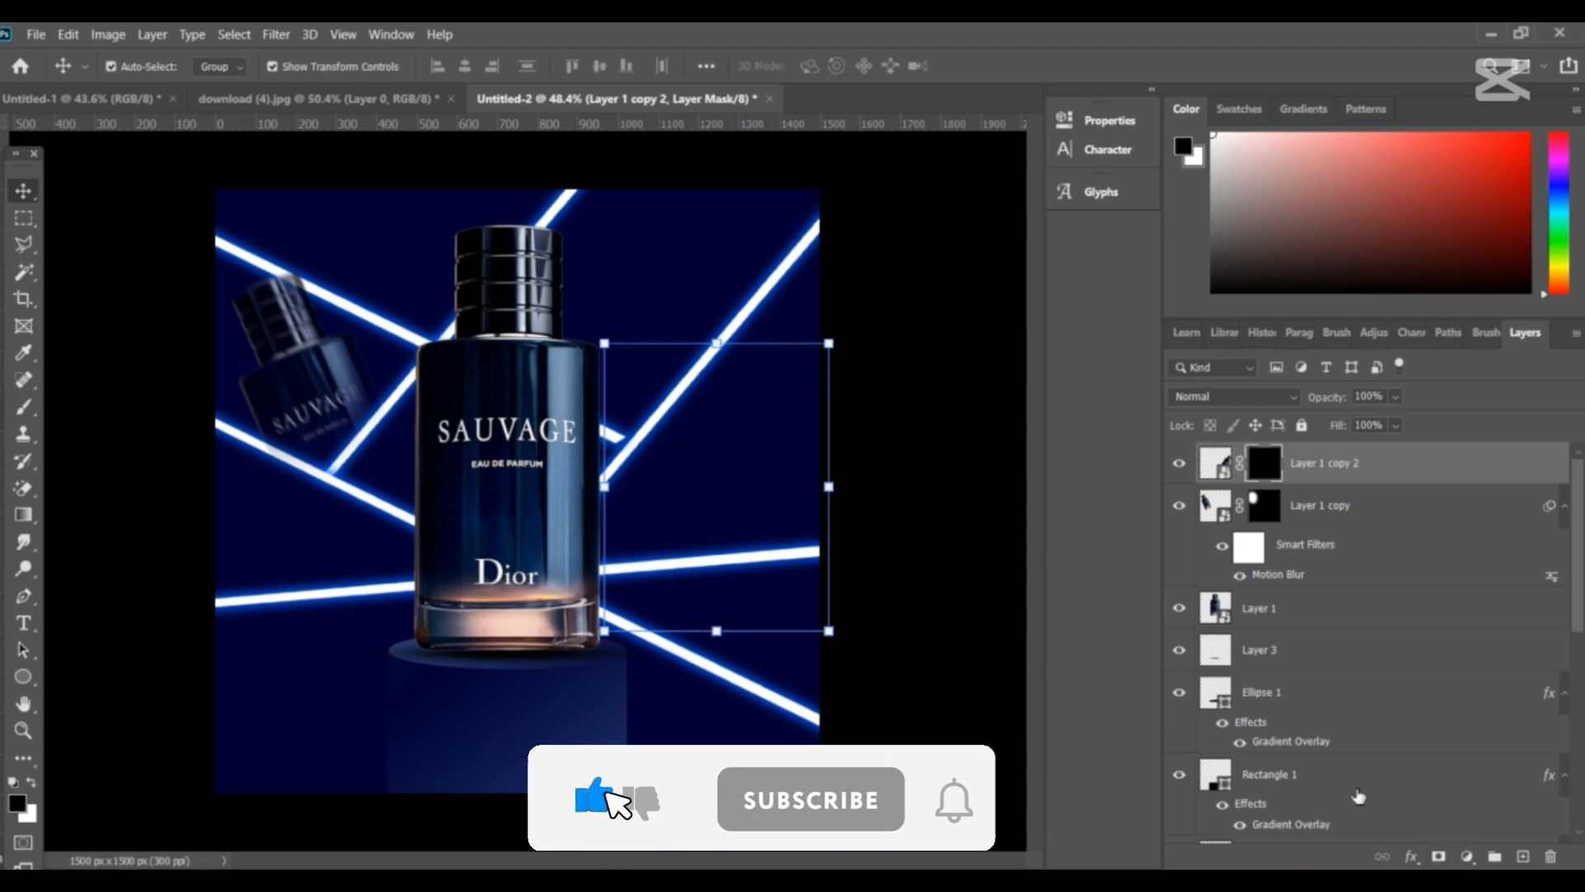
click(23, 406)
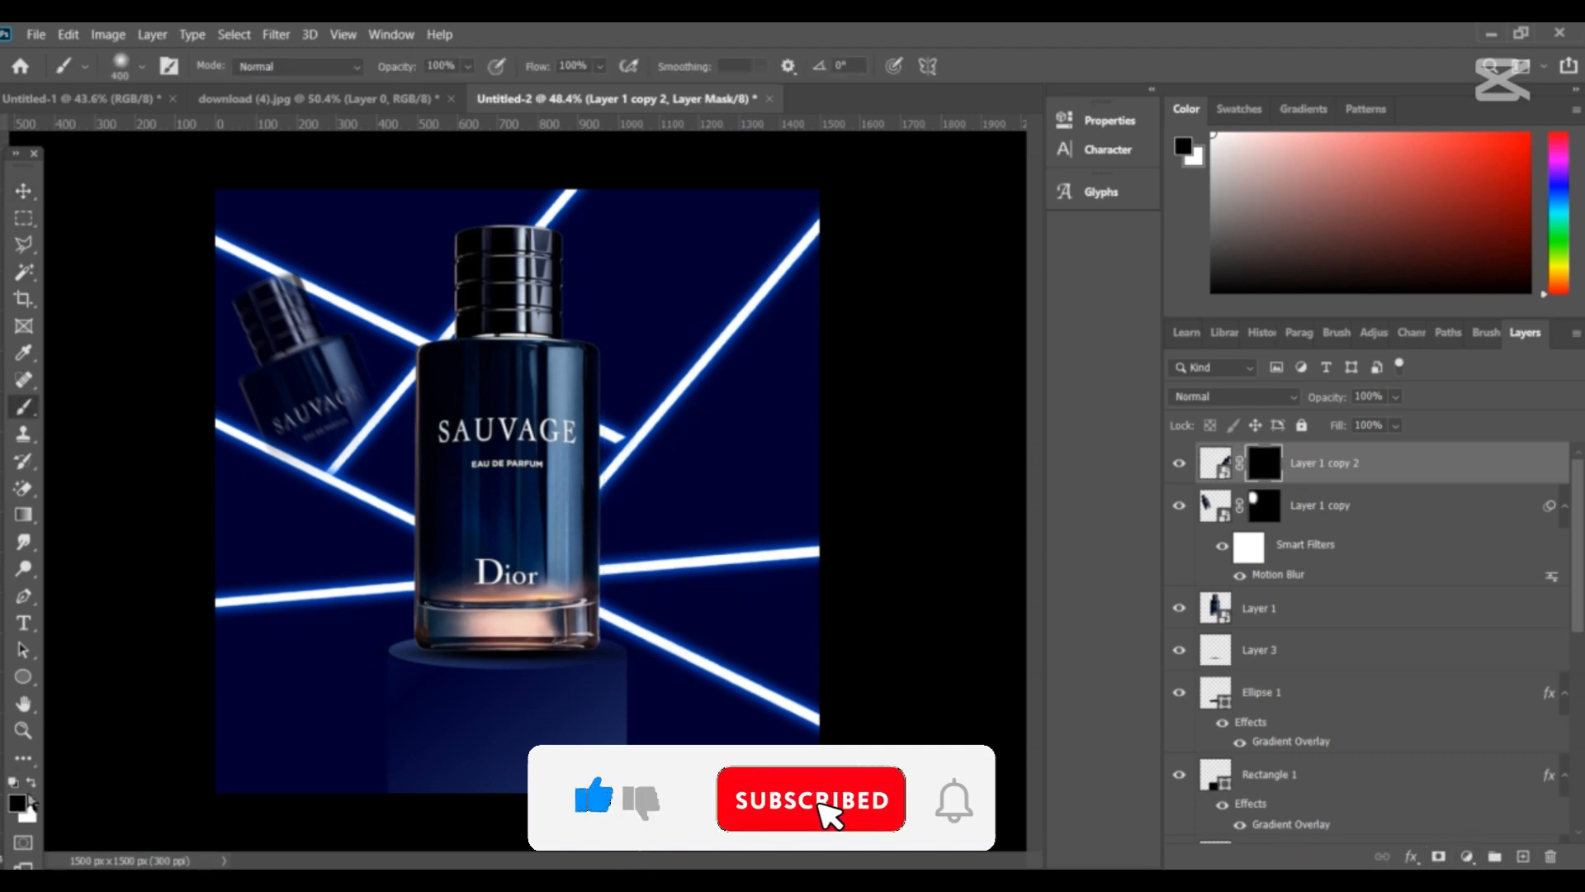
click(30, 781)
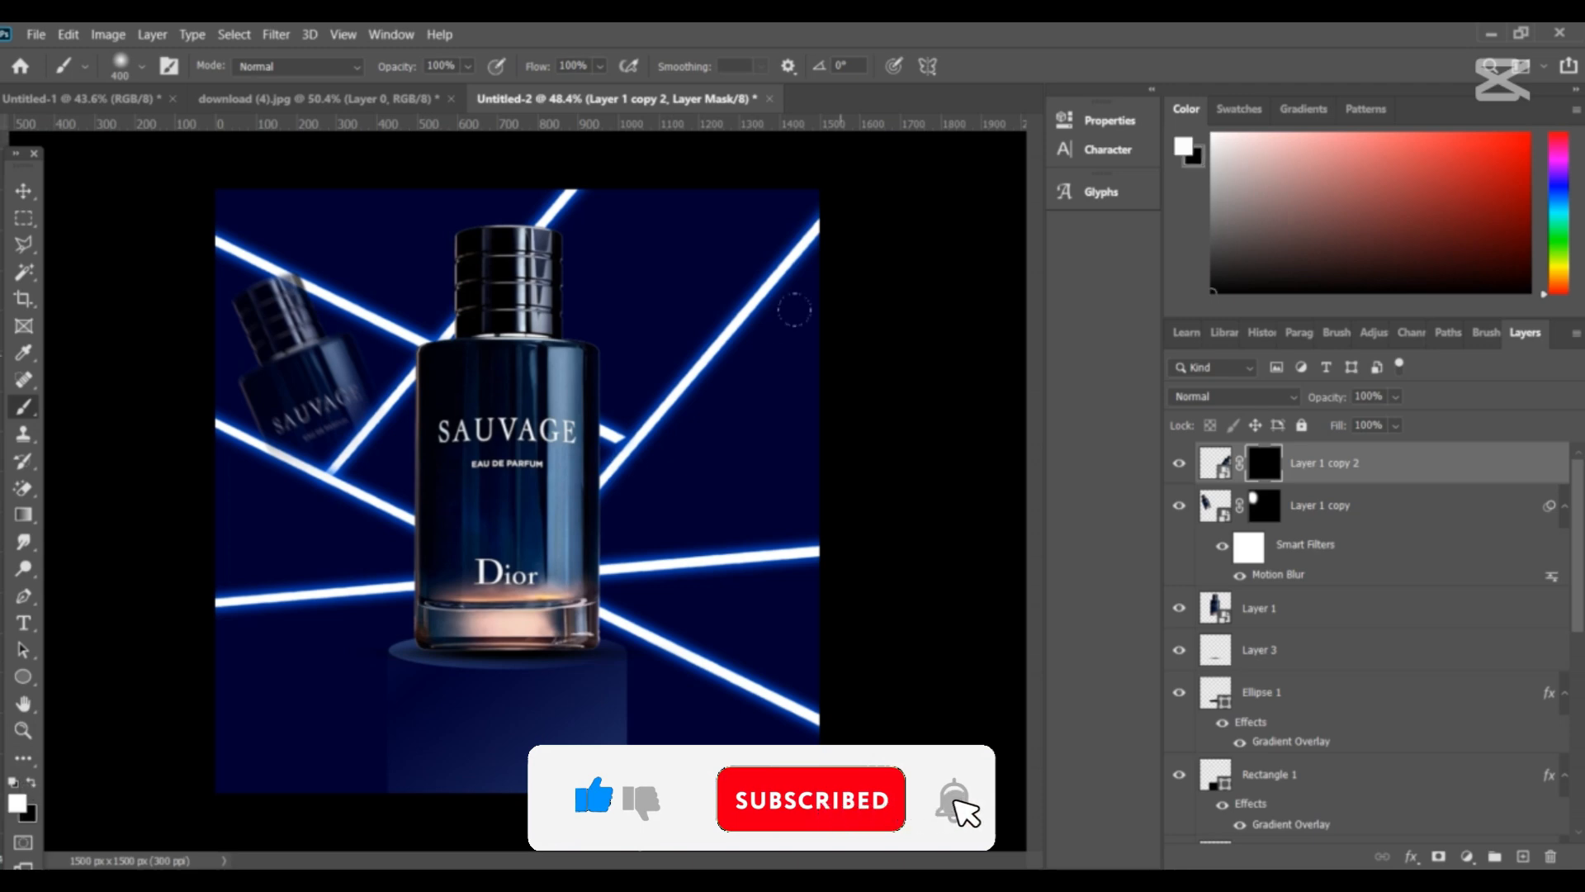
mouse_move(772, 363)
mouse_down()
mouse_move(768, 438)
mouse_move(727, 500)
mouse_move(686, 516)
mouse_move(731, 495)
mouse_up()
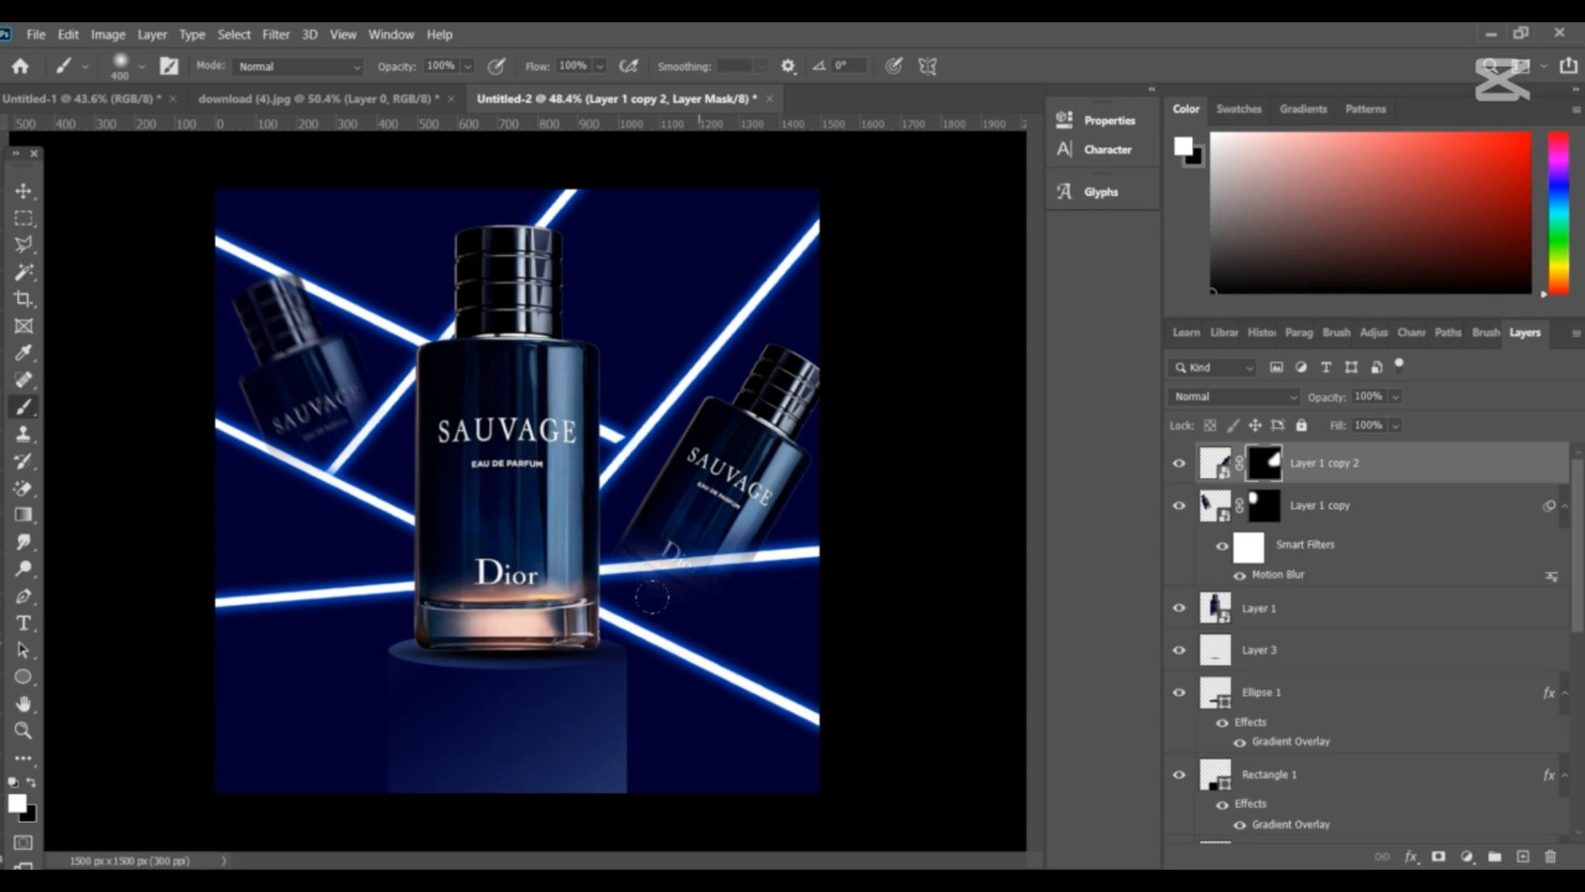
- Paint black on the mask to fade the right bottle copy's lower end, and shift the copy slightly down
key(x)
mouse_move(650, 599)
mouse_down()
mouse_move(681, 593)
mouse_move(646, 603)
mouse_up()
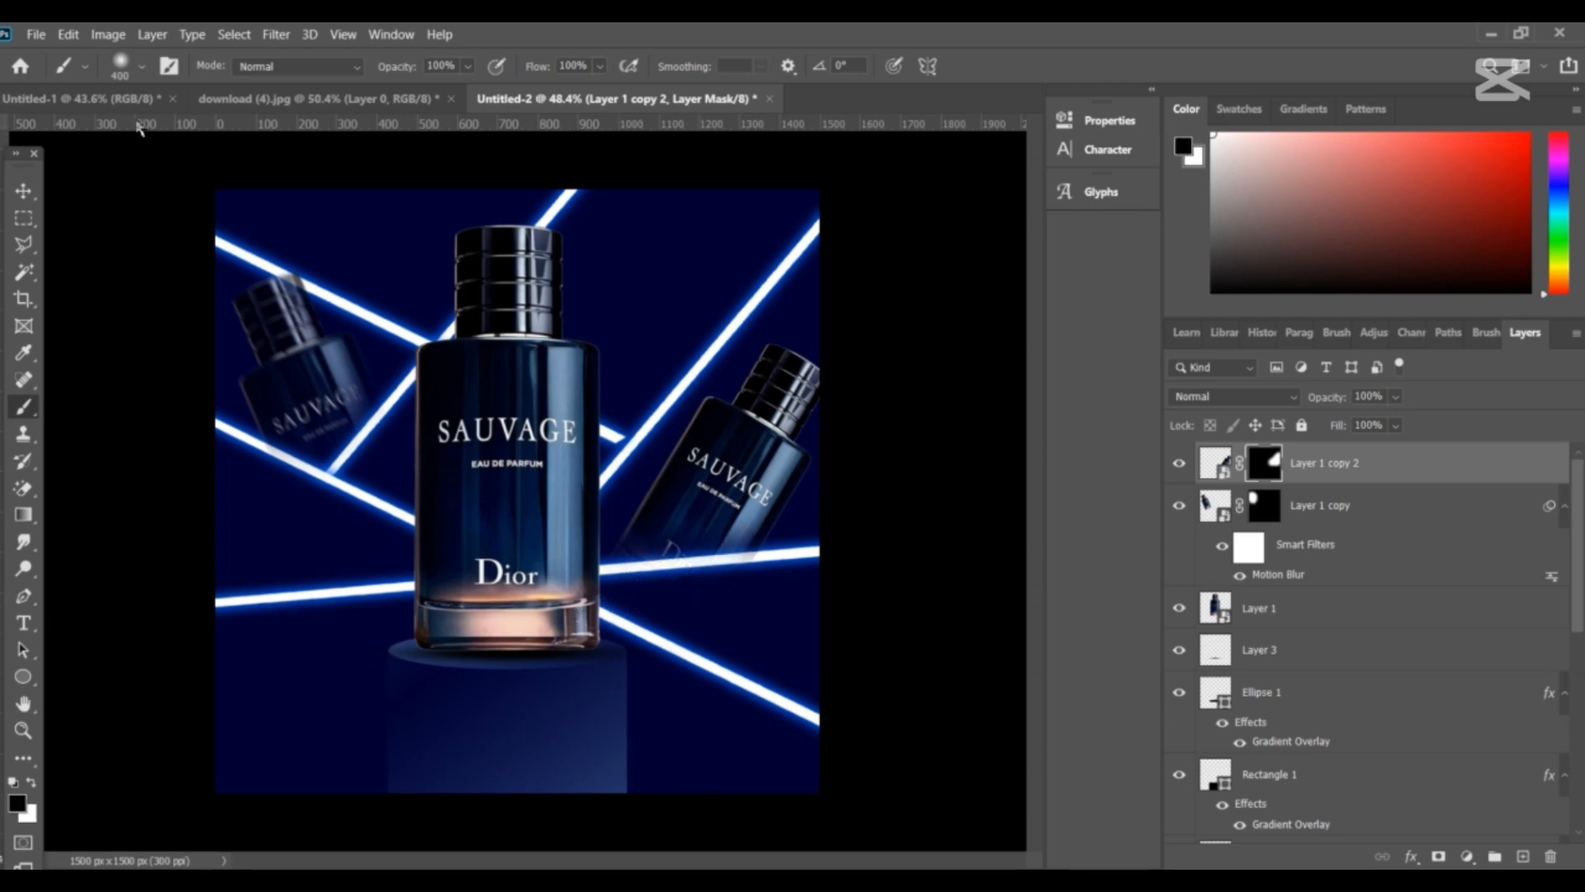
click(24, 190)
mouse_move(753, 408)
mouse_down()
mouse_move(736, 441)
mouse_move(748, 427)
mouse_up()
key(Return)
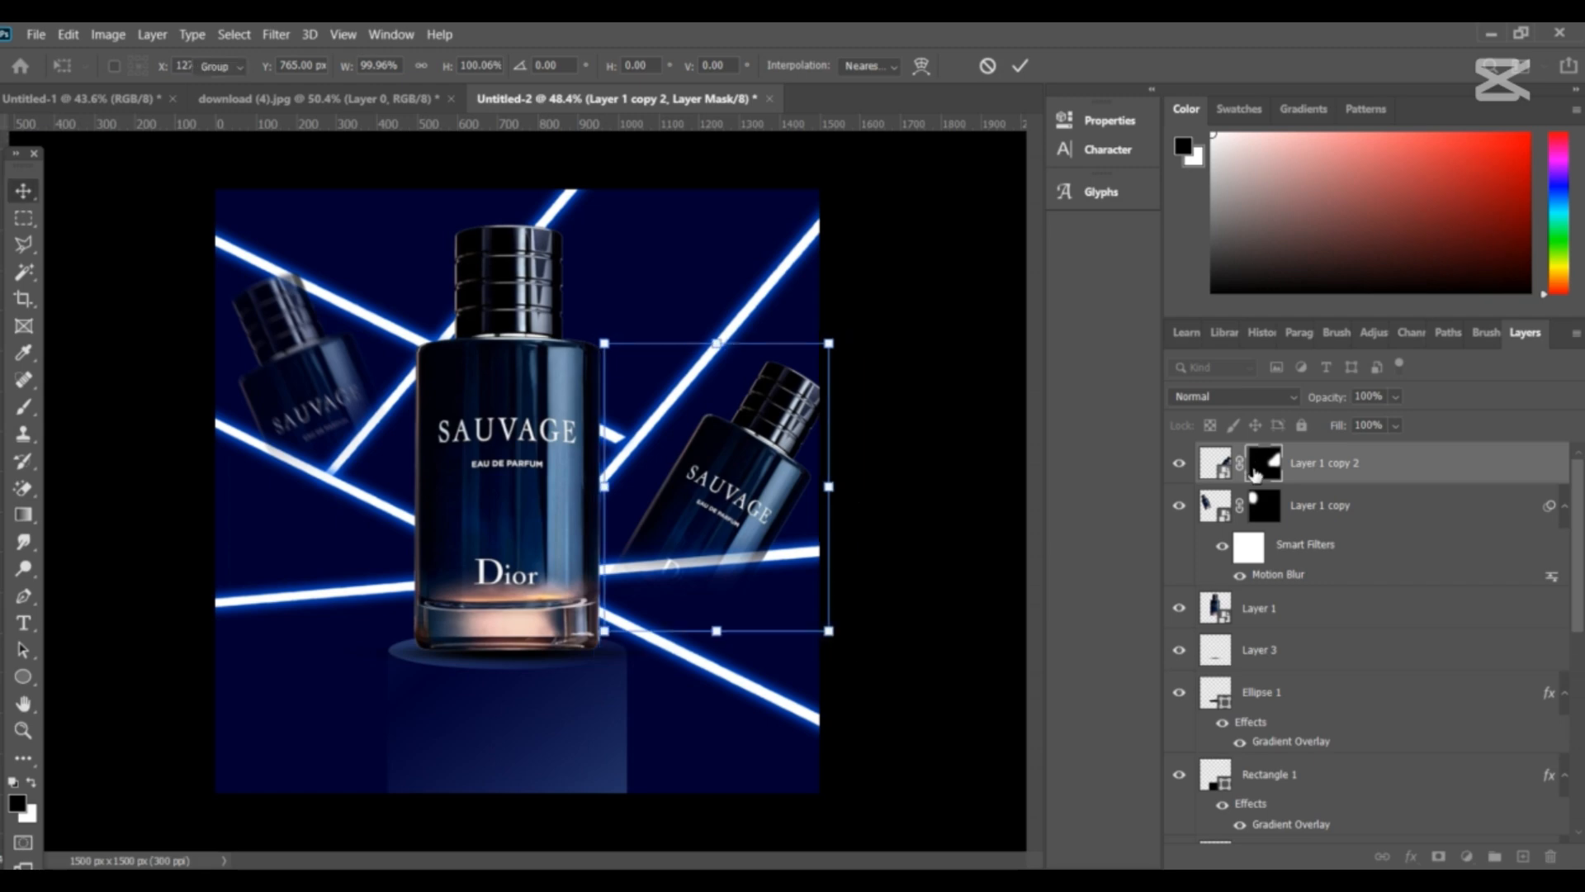
click(24, 406)
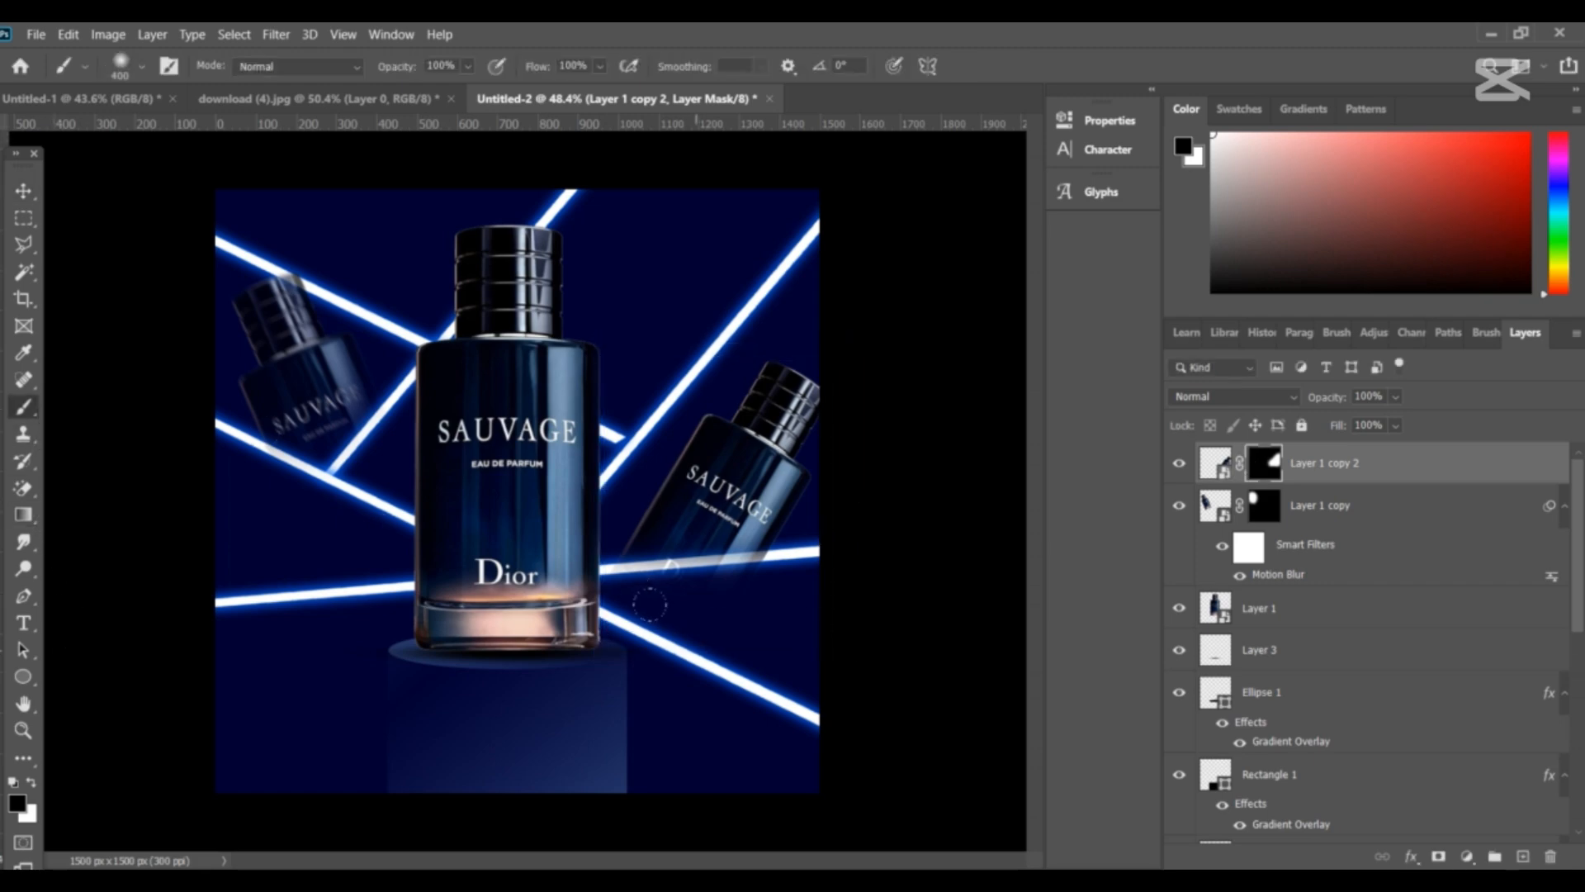
drag(649, 604, 623, 599)
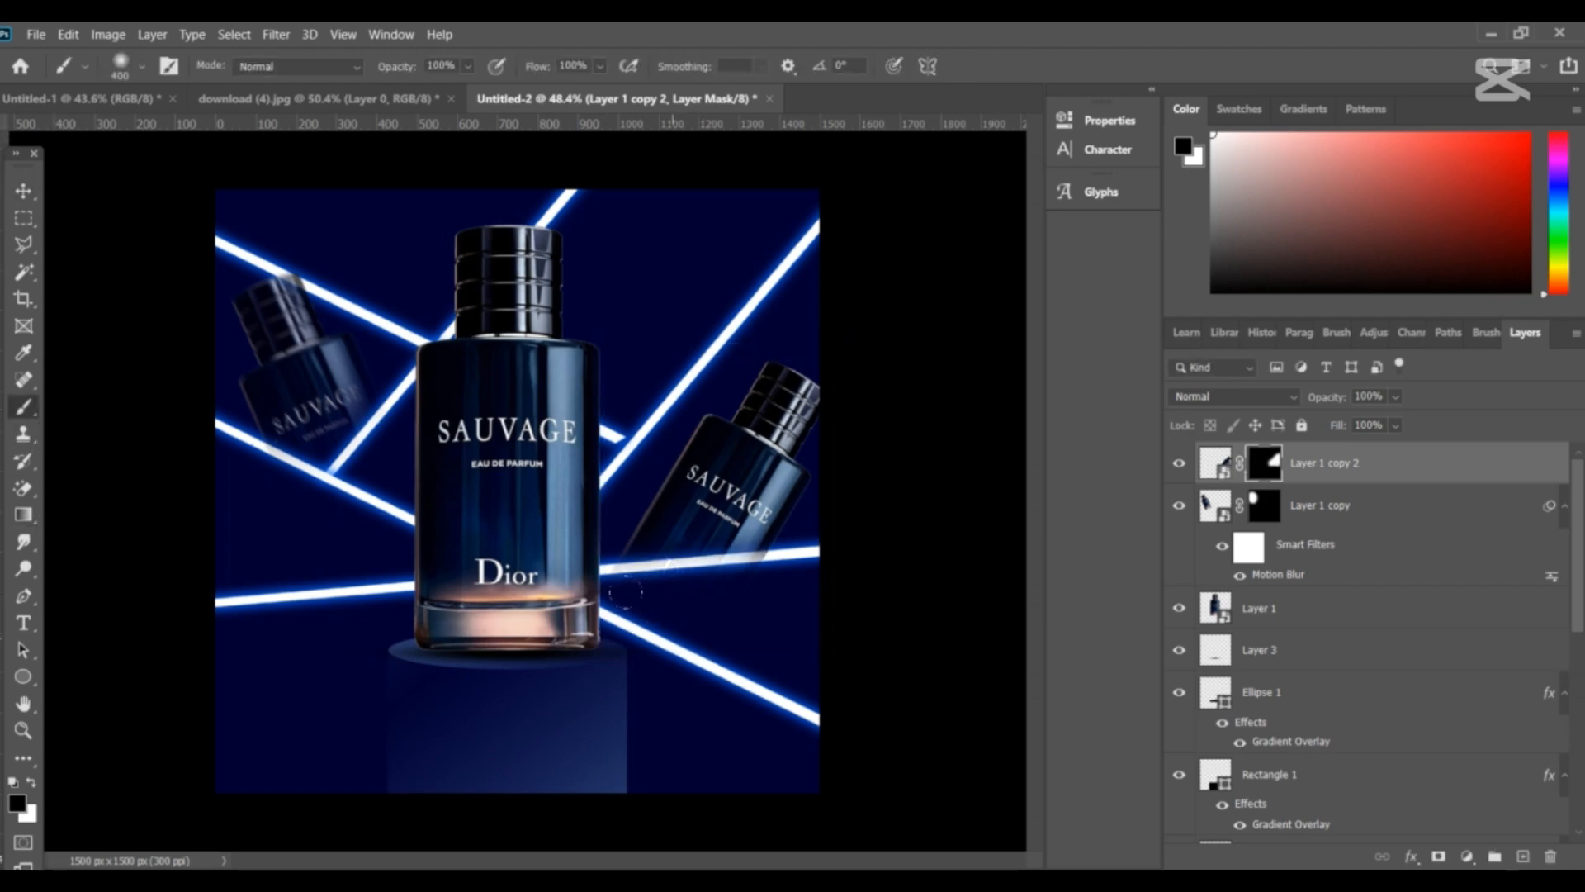
- Apply Motion Blur to the right bottle copy's image with a 37° angle and a distance of 14 pixels
key(v)
click(1214, 468)
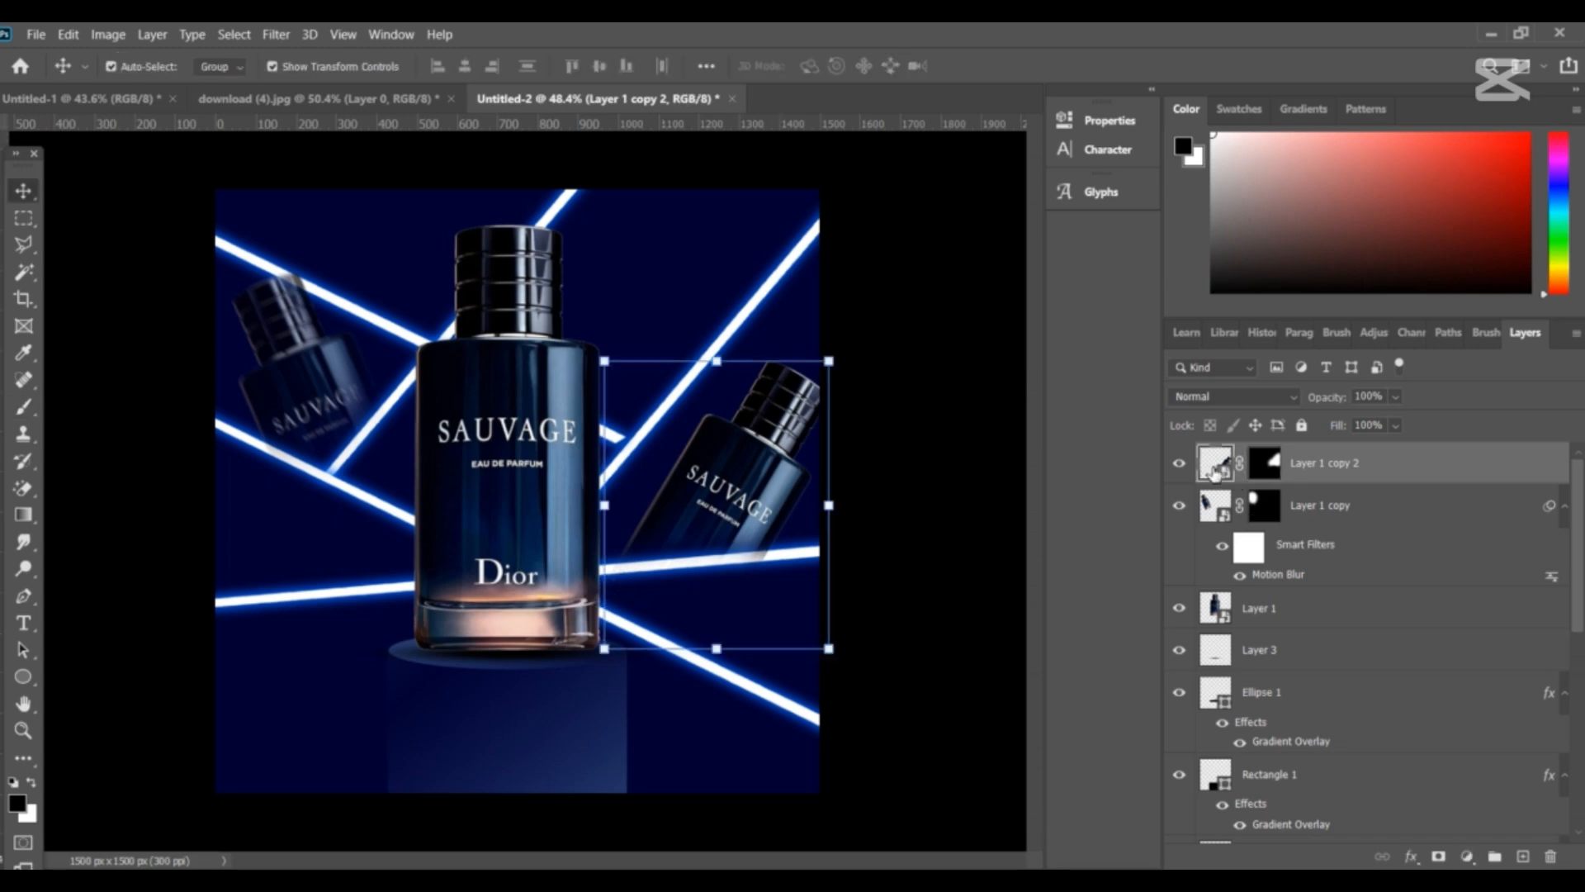
click(277, 34)
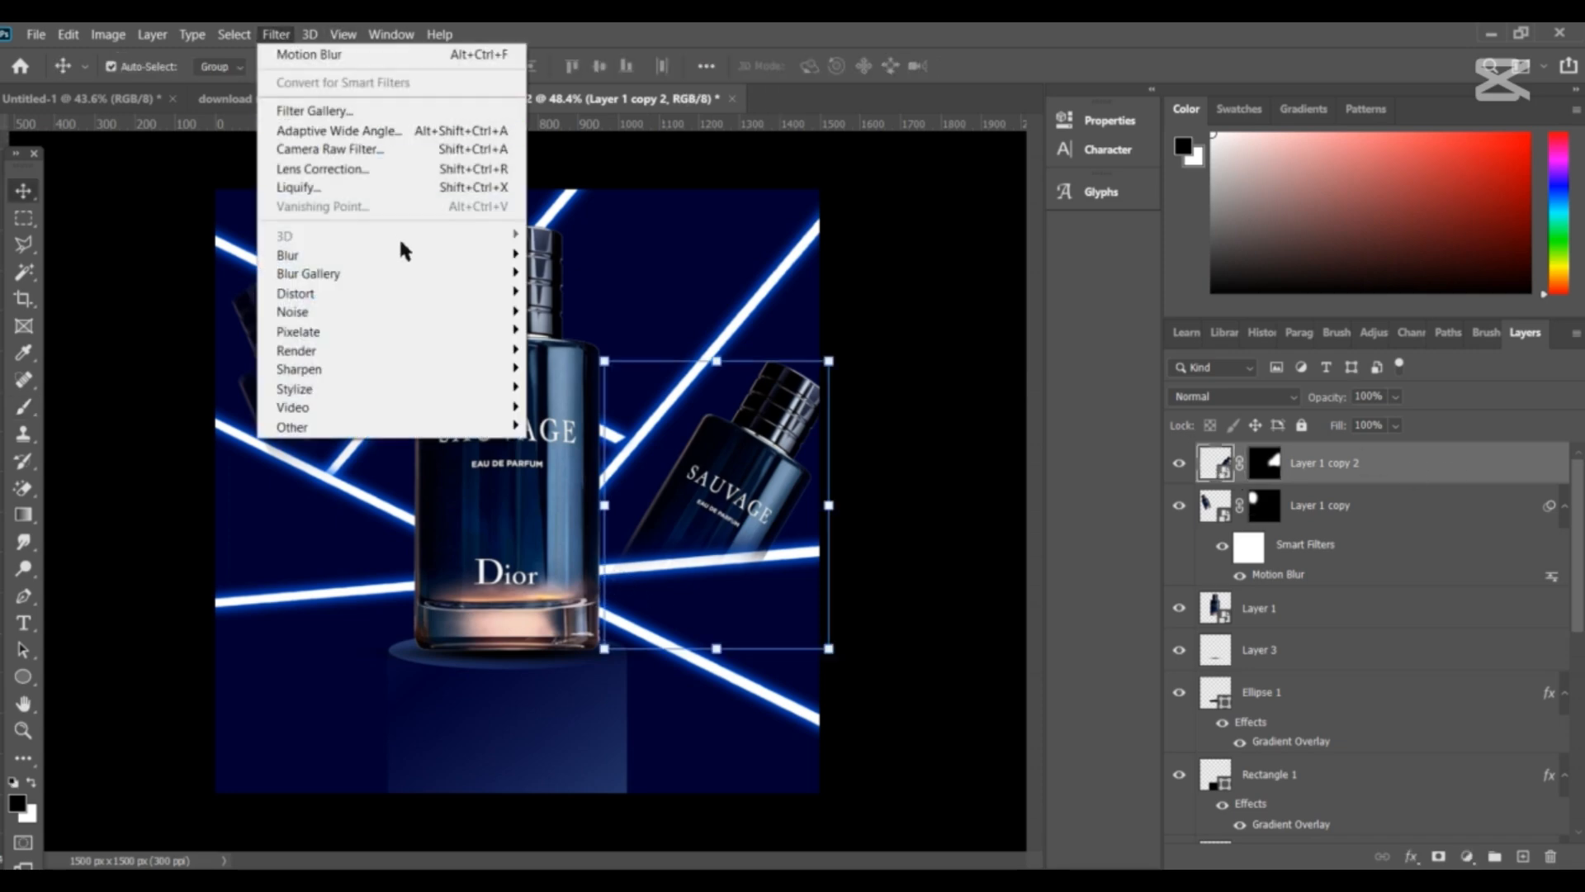
mouse_move(405, 255)
click(568, 385)
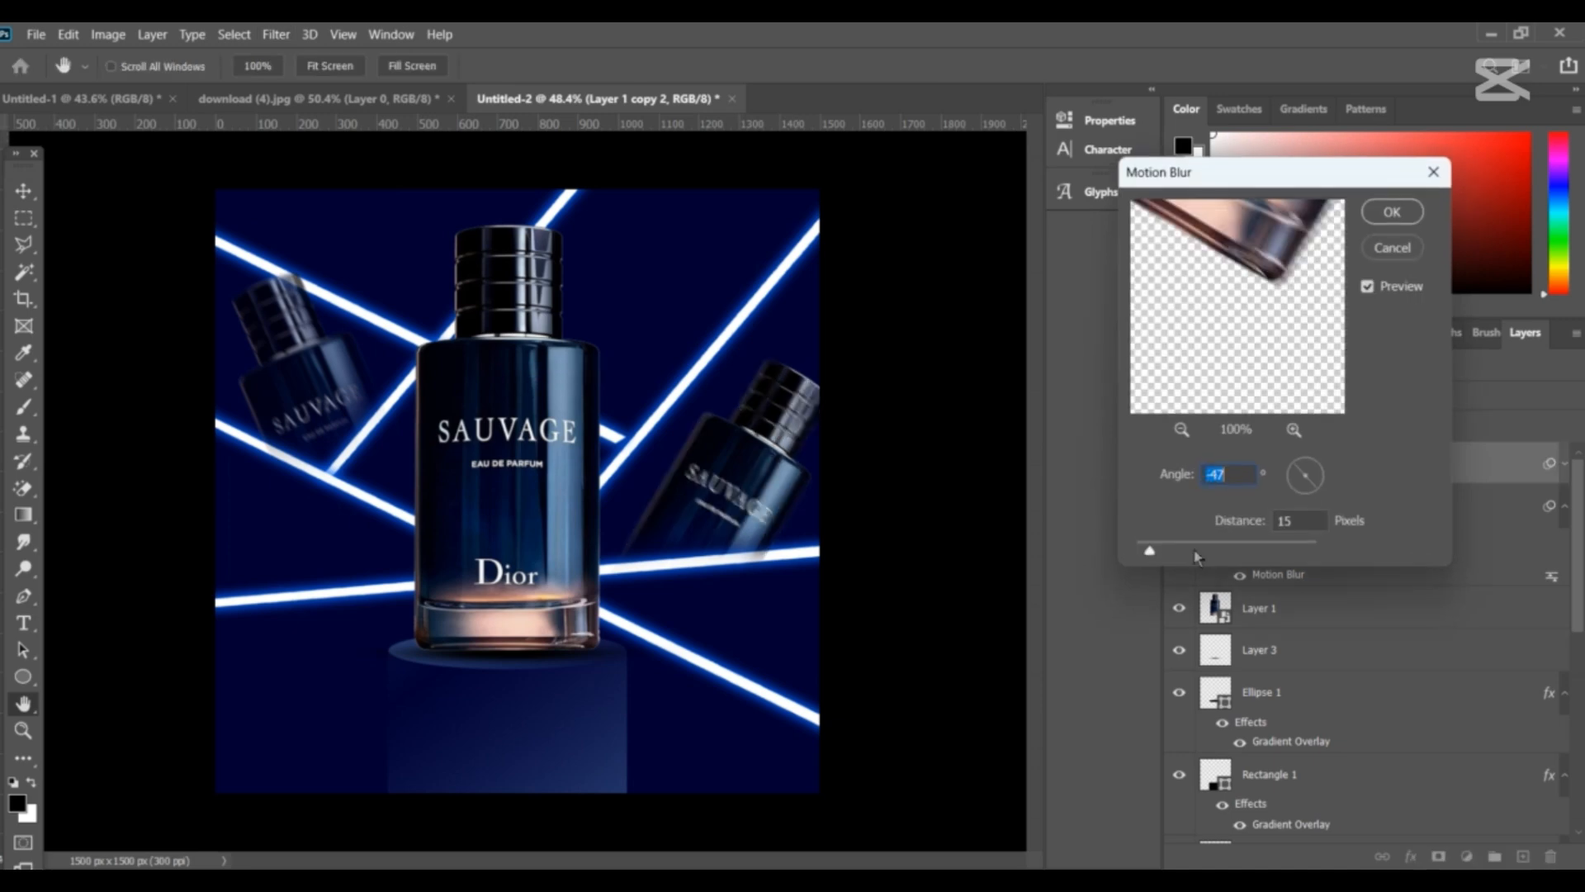
drag(1306, 470, 1312, 470)
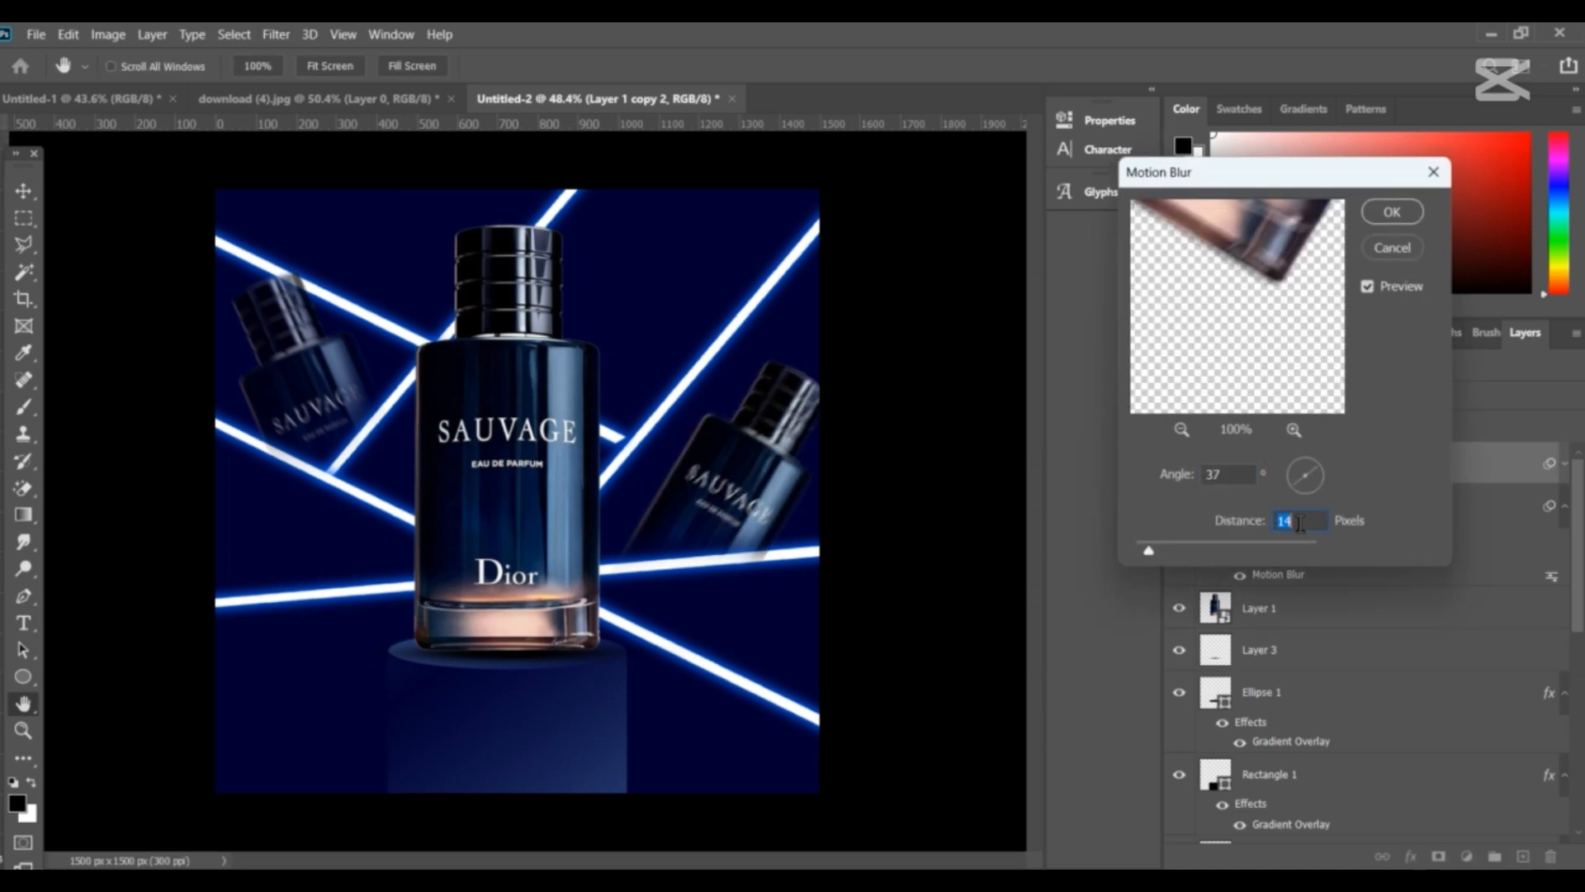
click(1392, 214)
- Set the right bottle copy's layer opacity to 60%
click(1395, 398)
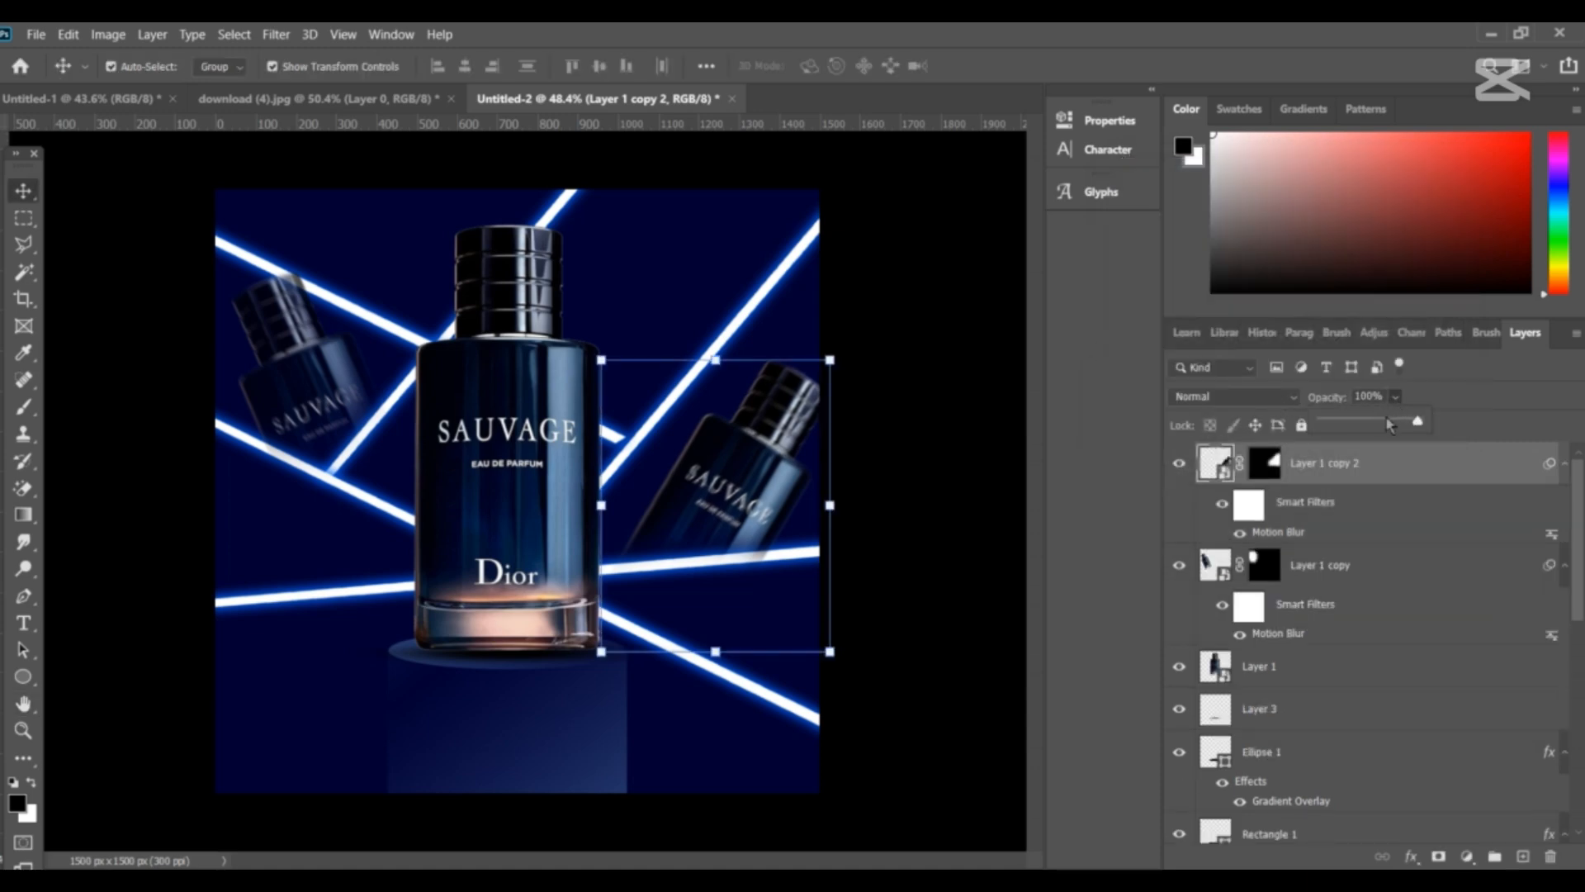
click(1388, 423)
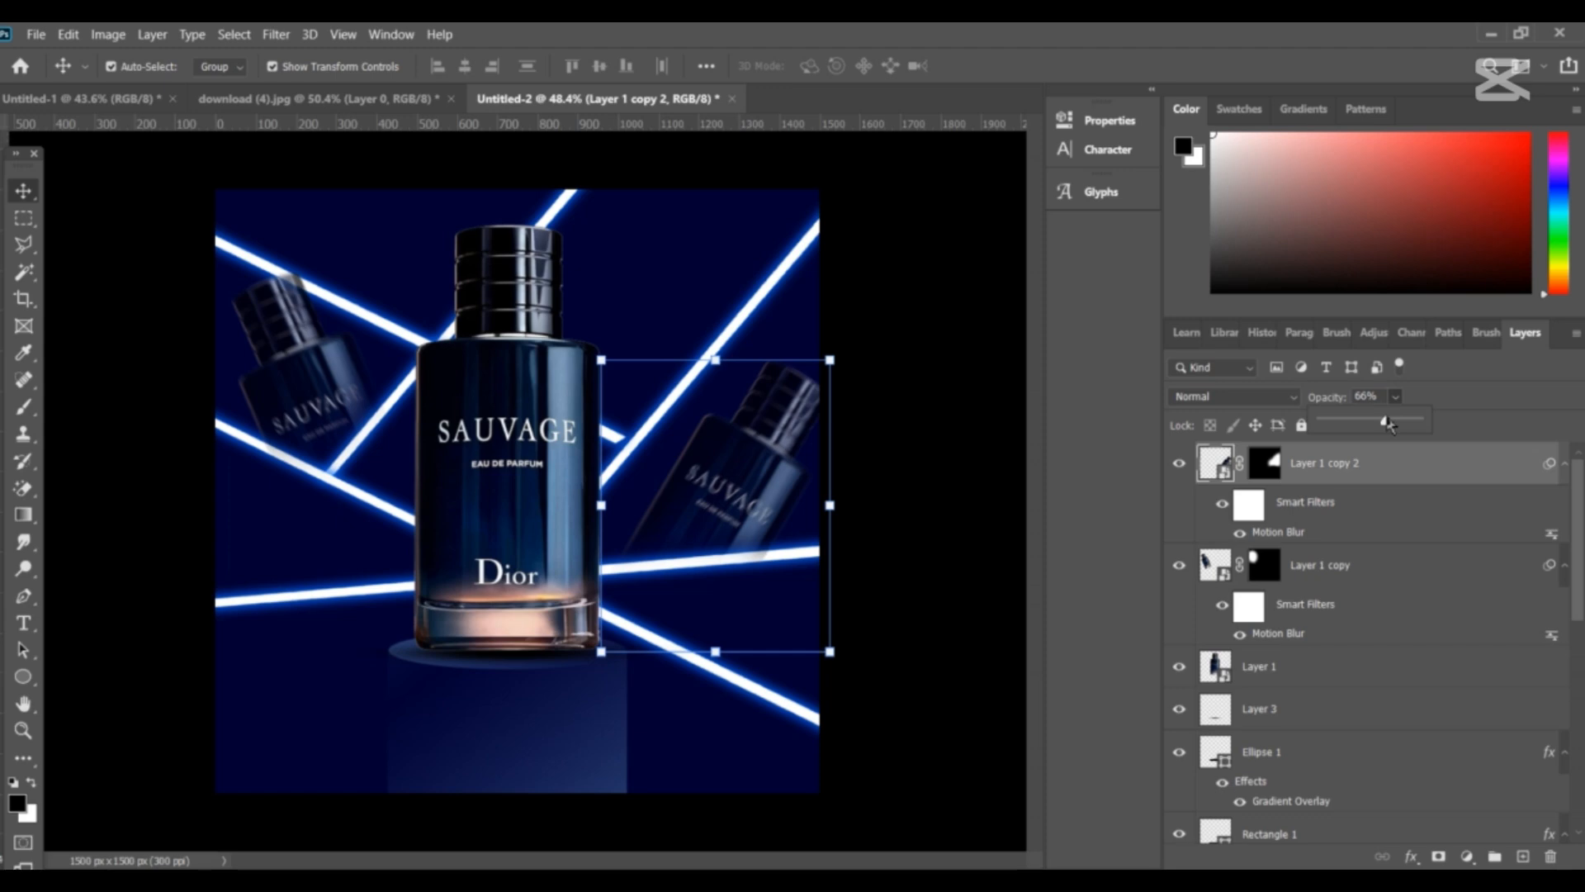
click(1381, 393)
scroll(1382, 395, down, 2)
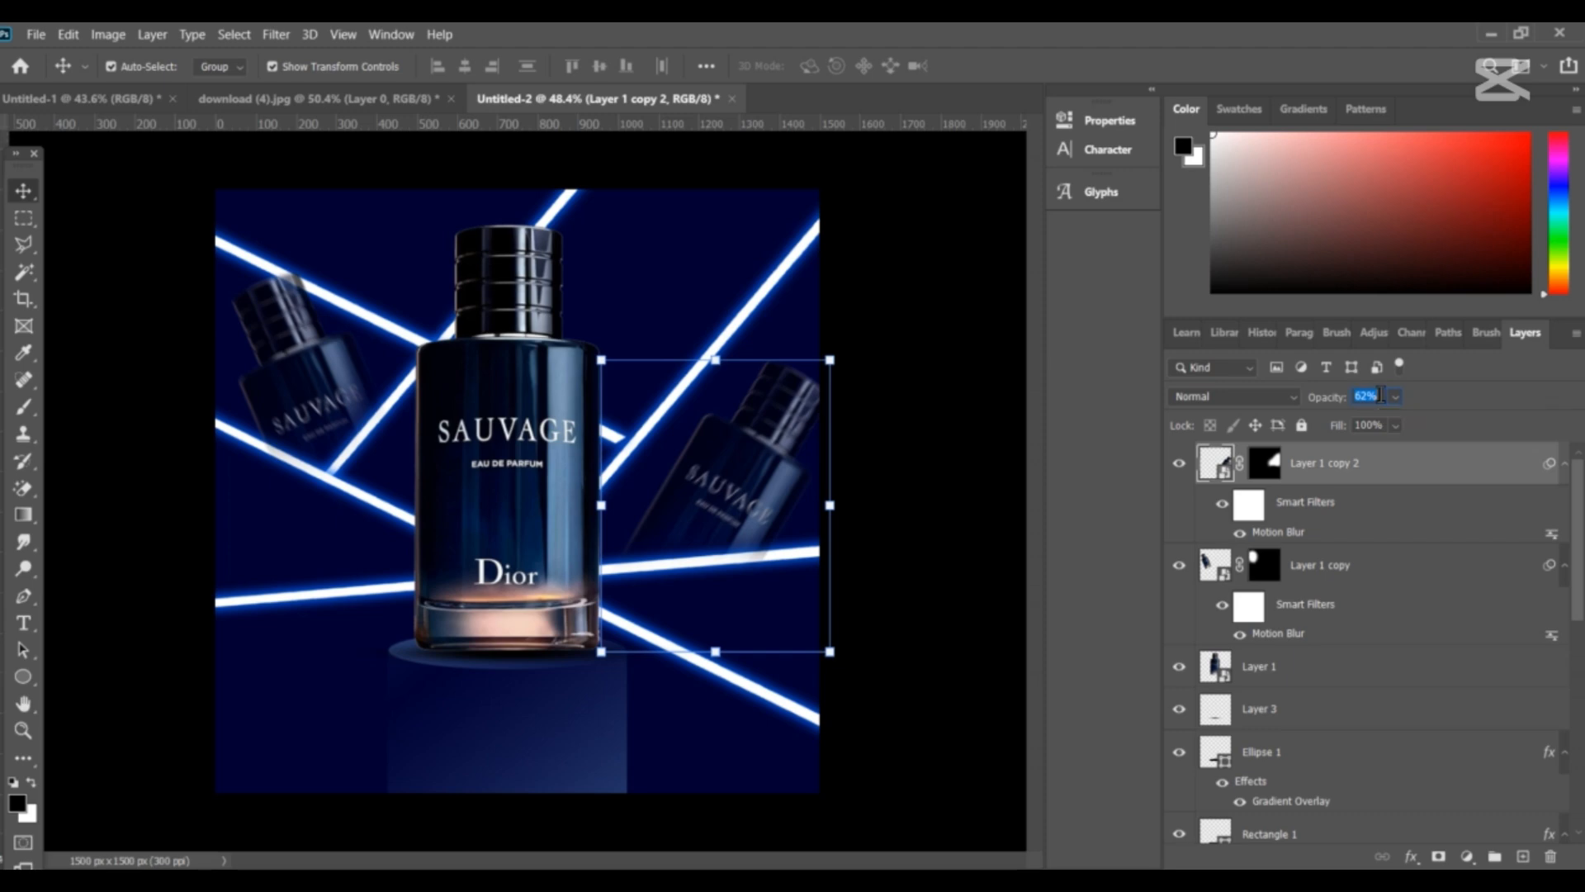
click(958, 419)
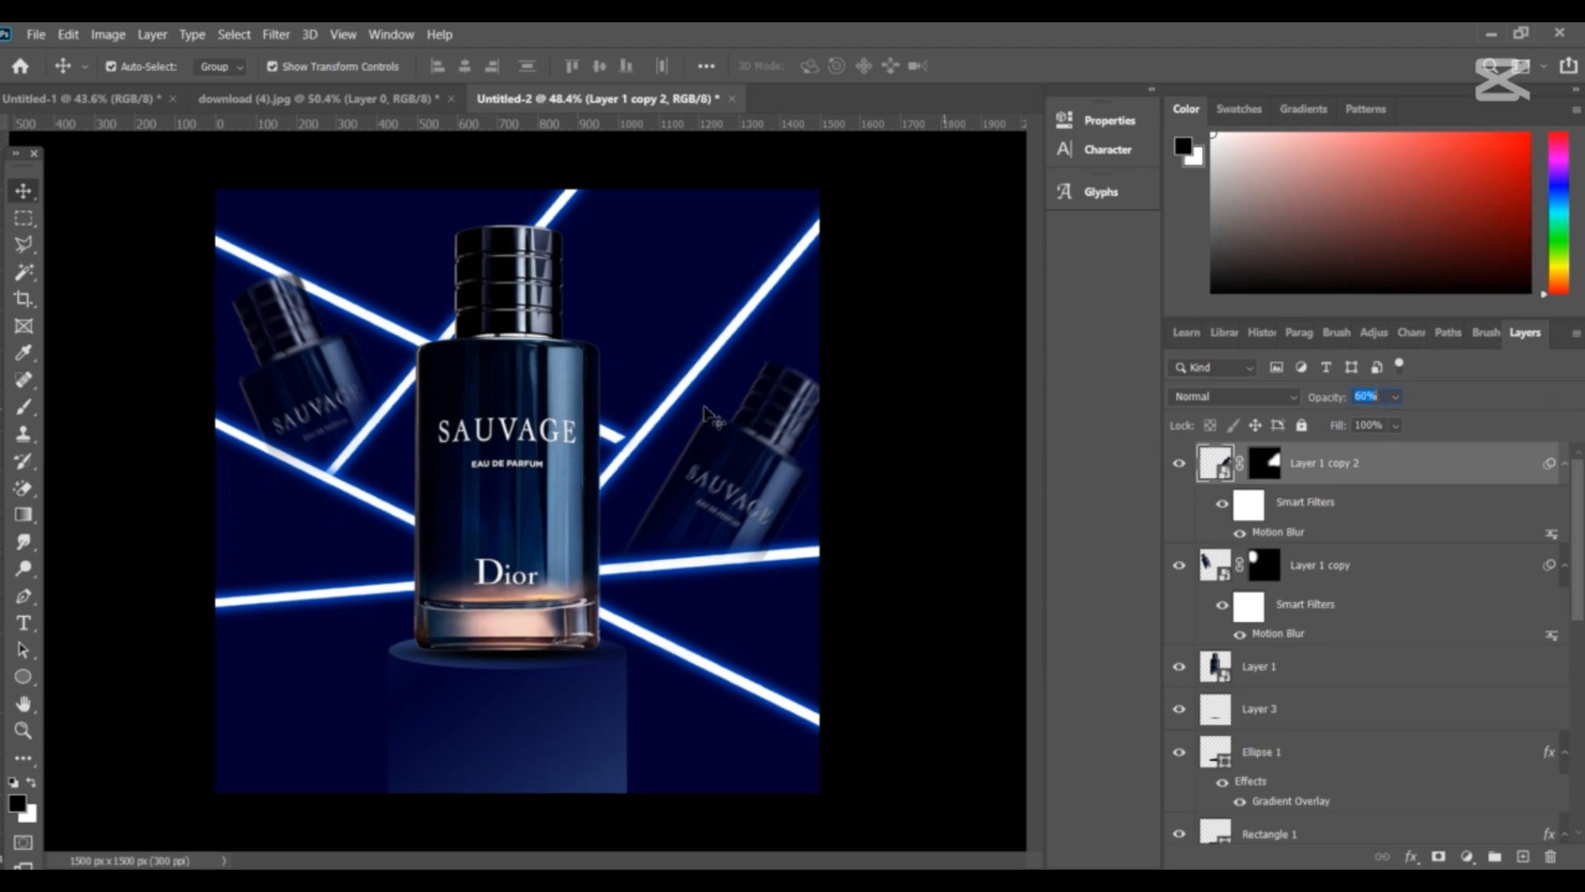
- Duplicate the main bottle, shrink the copy to 14.78%, and turn it nearly upside down at the canvas's upper-right edge
scroll(520, 410, down, 1)
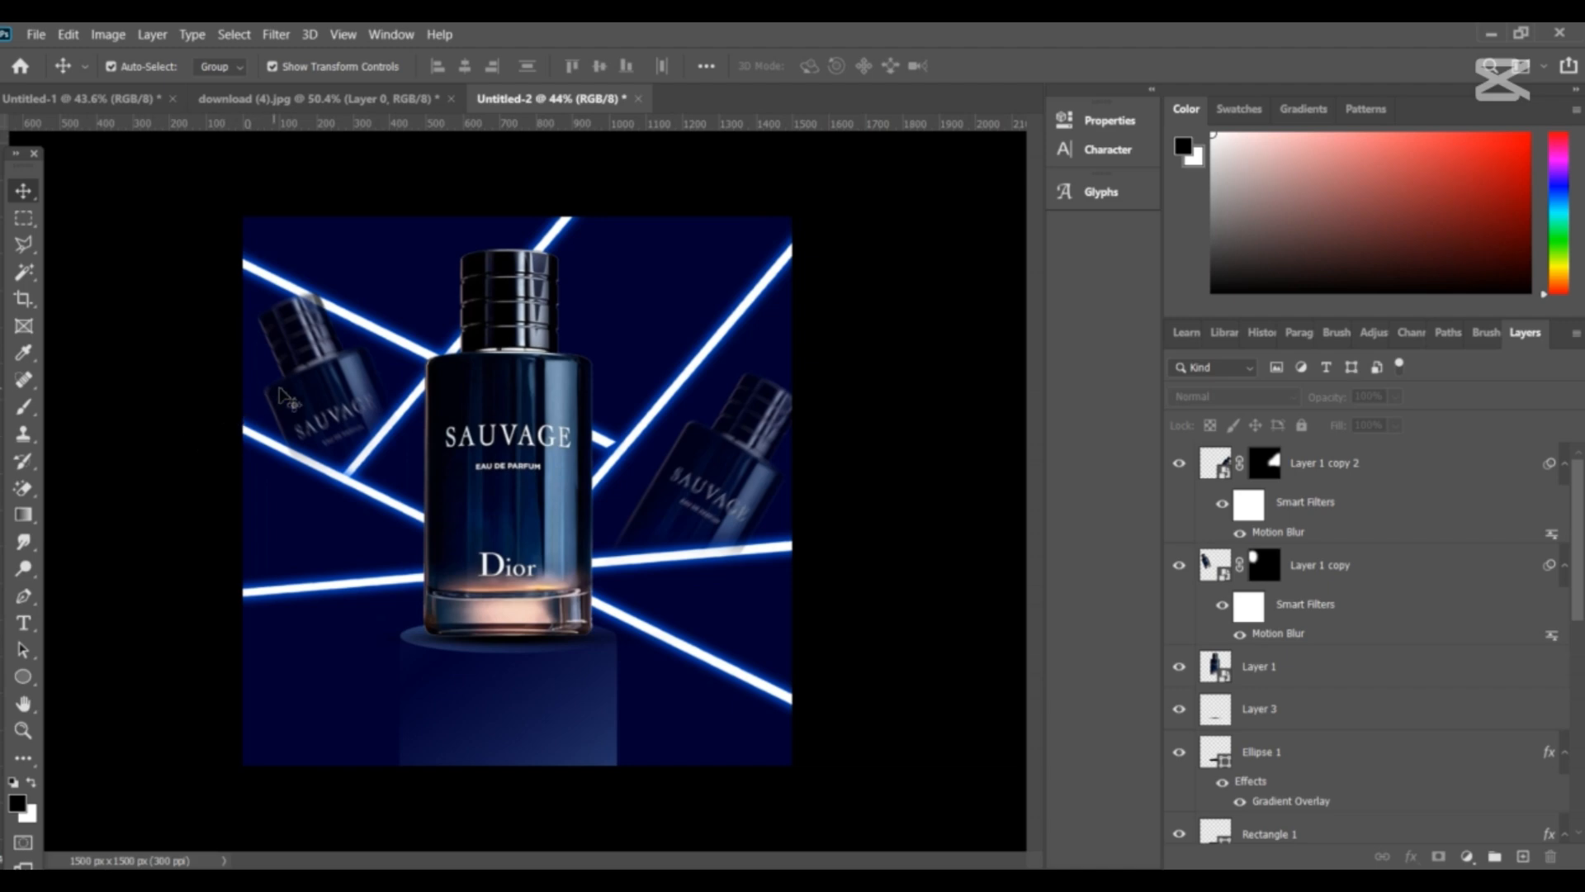
click(546, 500)
drag(547, 500, 656, 518)
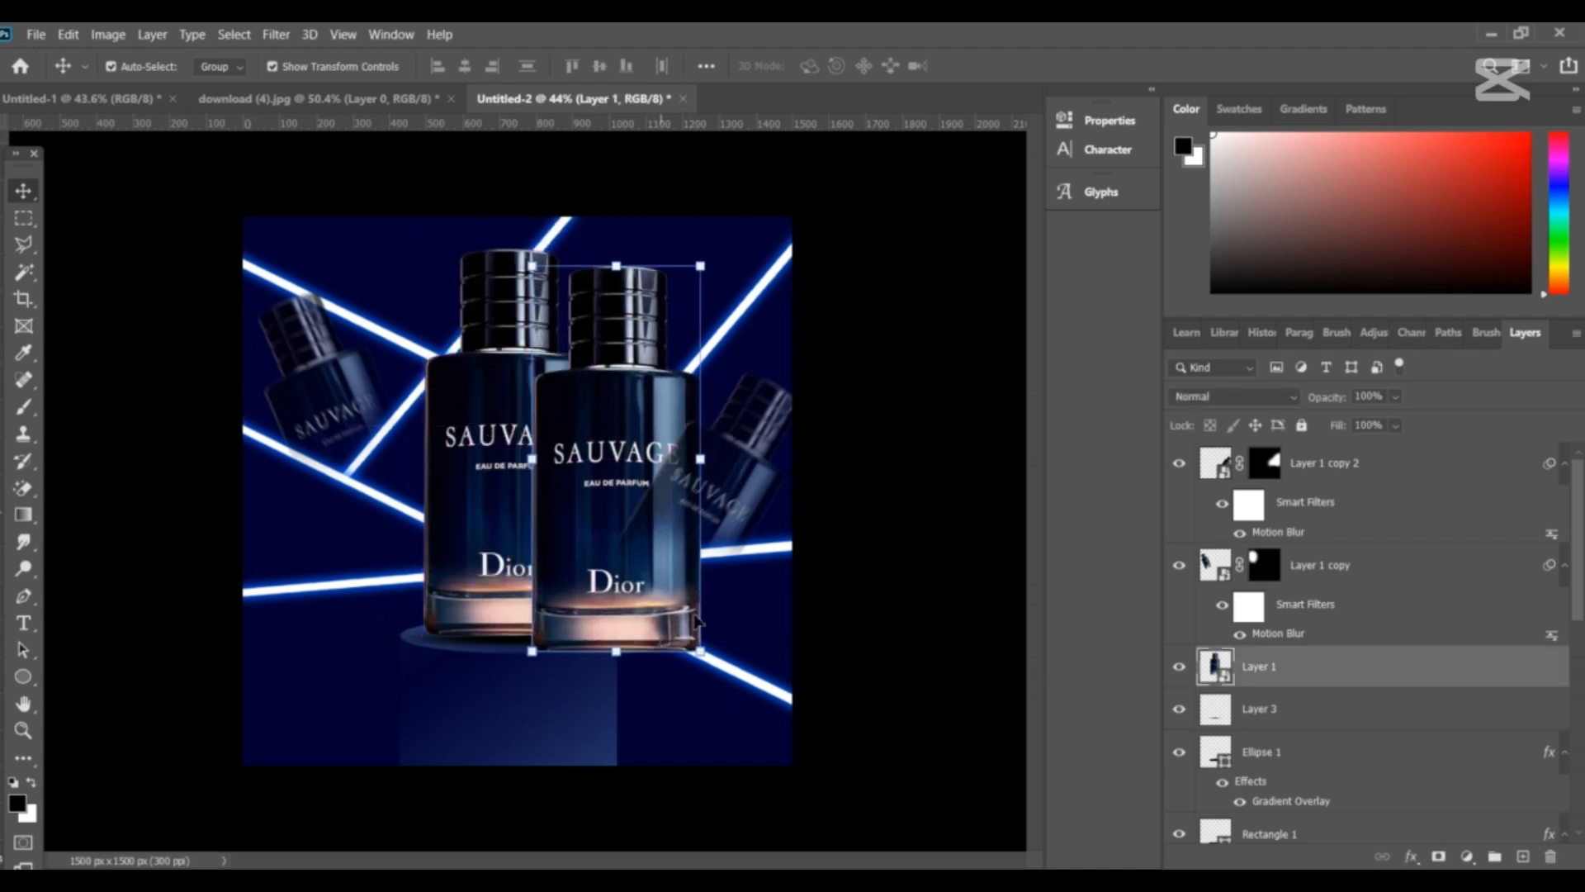
click(704, 658)
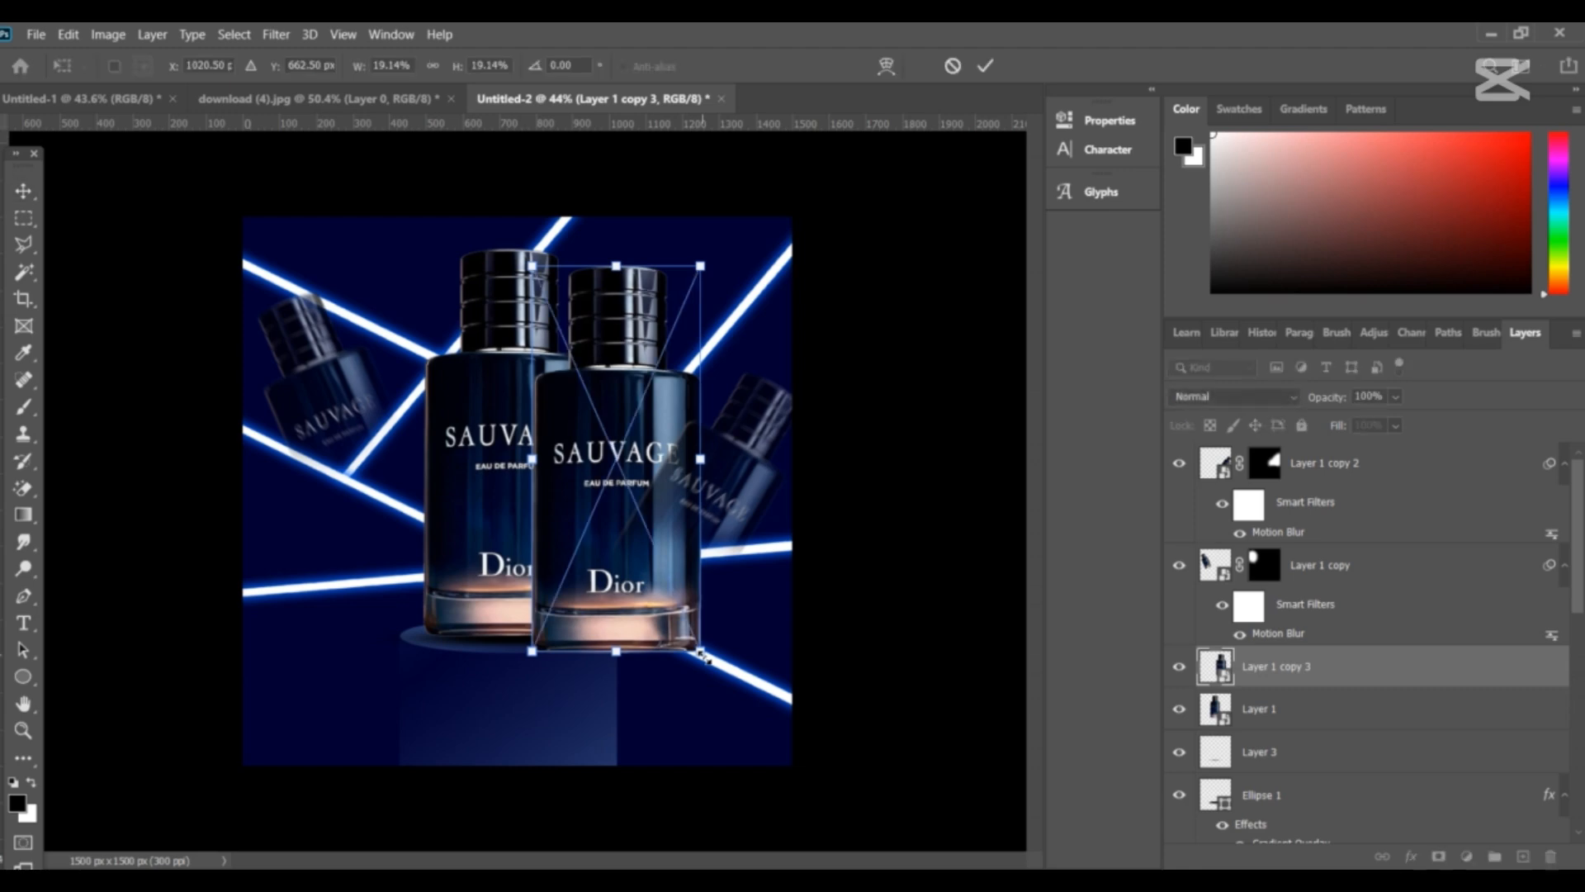
drag(704, 657, 585, 325)
drag(577, 464, 632, 225)
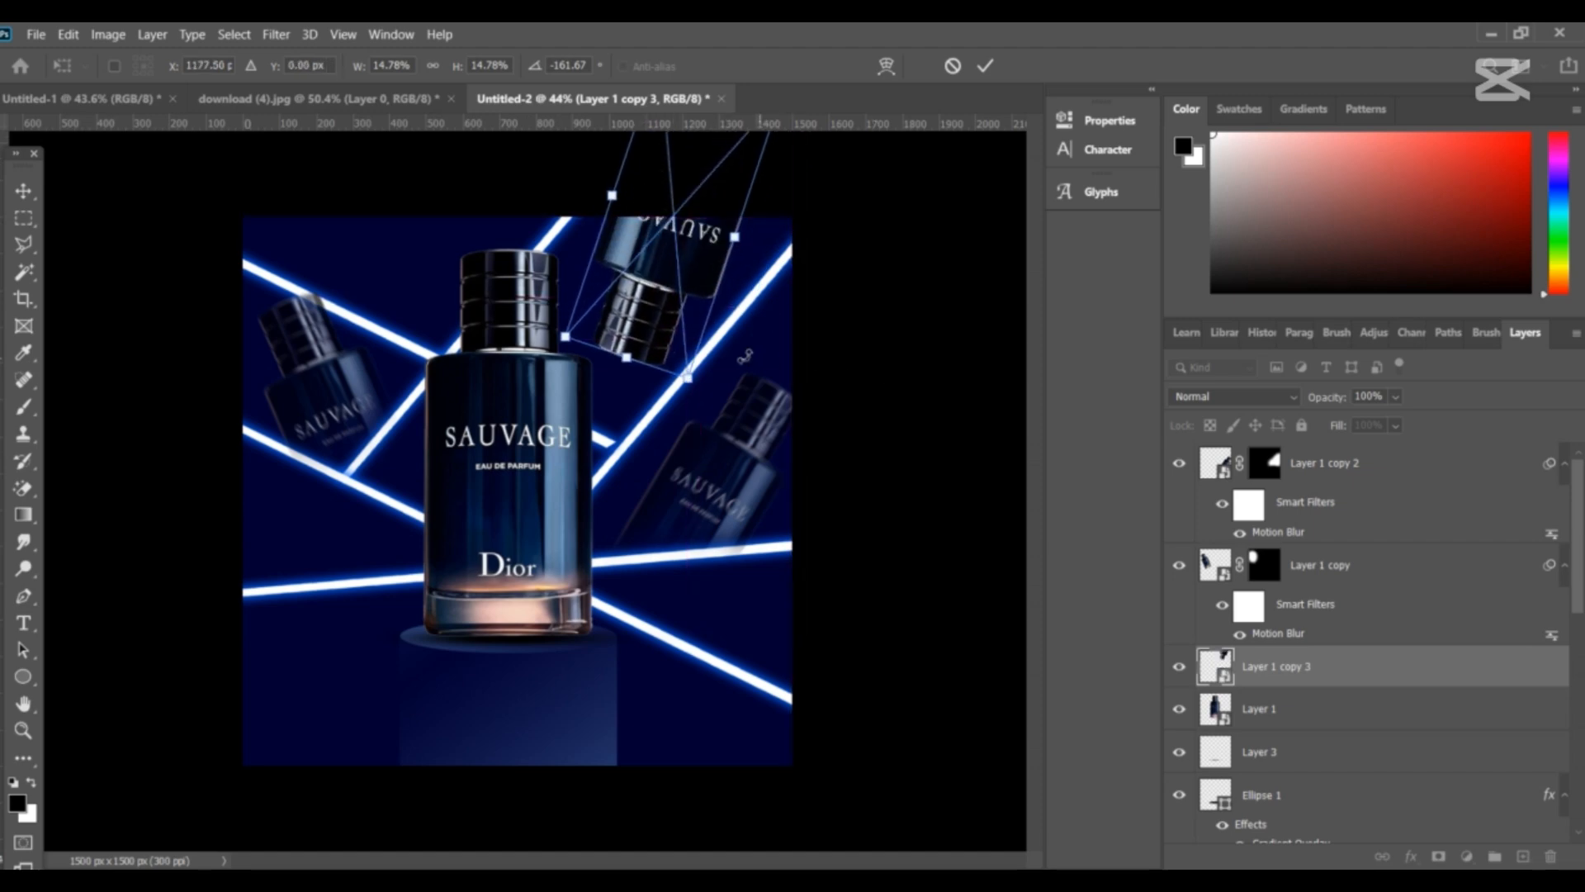
- Rotate the upside-down bottle copy to about -149° and shift it so its cap hangs beside the main bottle's cap
scroll(668, 329, down, 1)
scroll(683, 212, up, 1)
scroll(672, 196, down, 1)
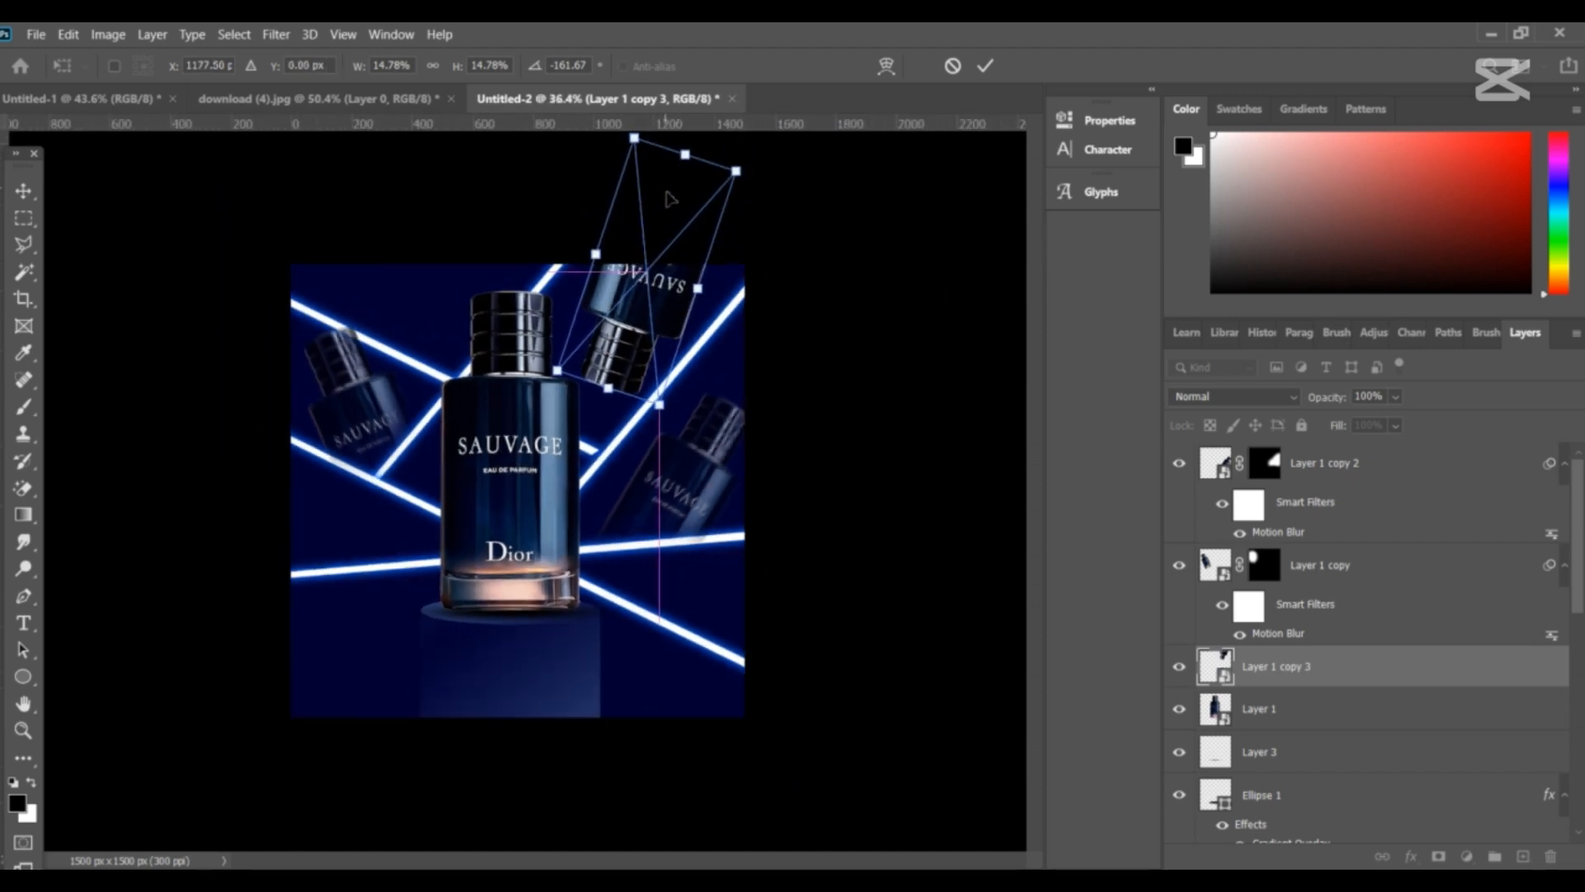
drag(776, 246, 766, 271)
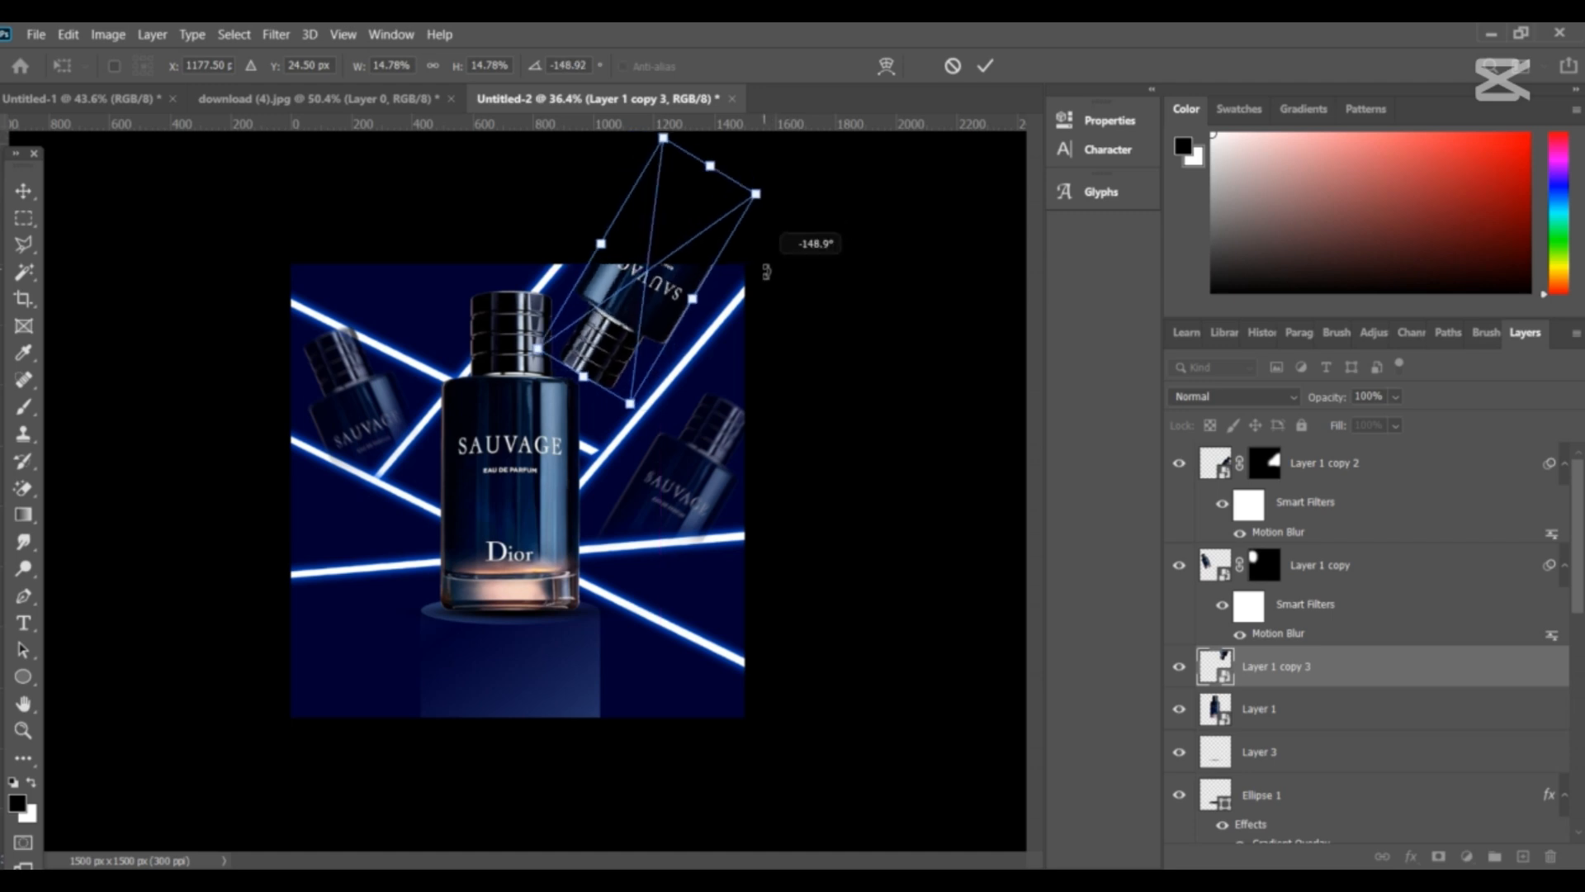
drag(658, 249, 671, 242)
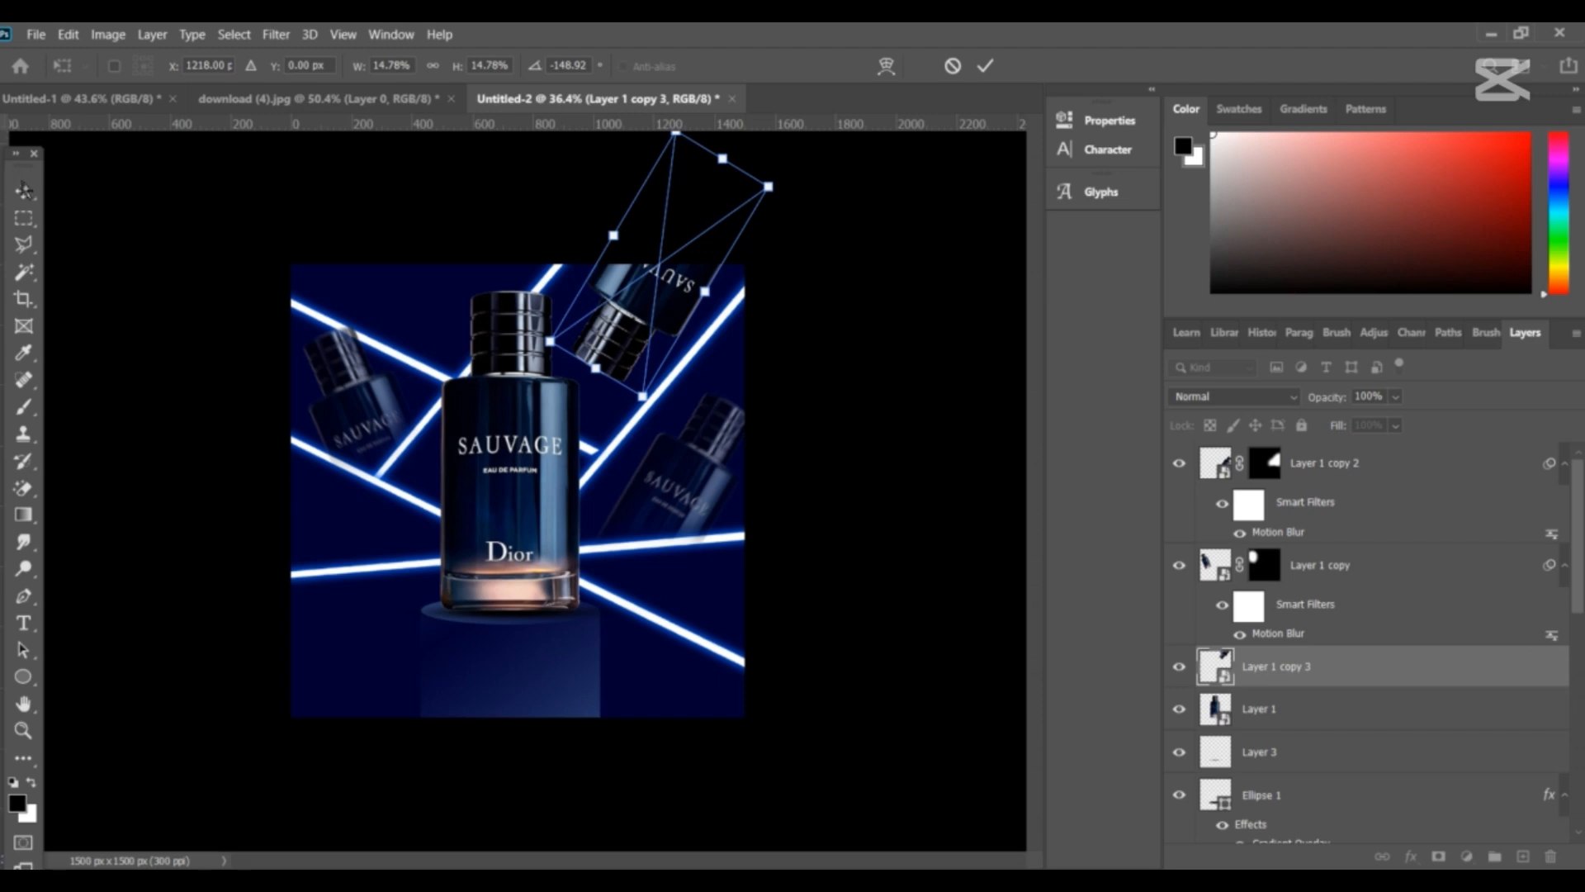
click(188, 188)
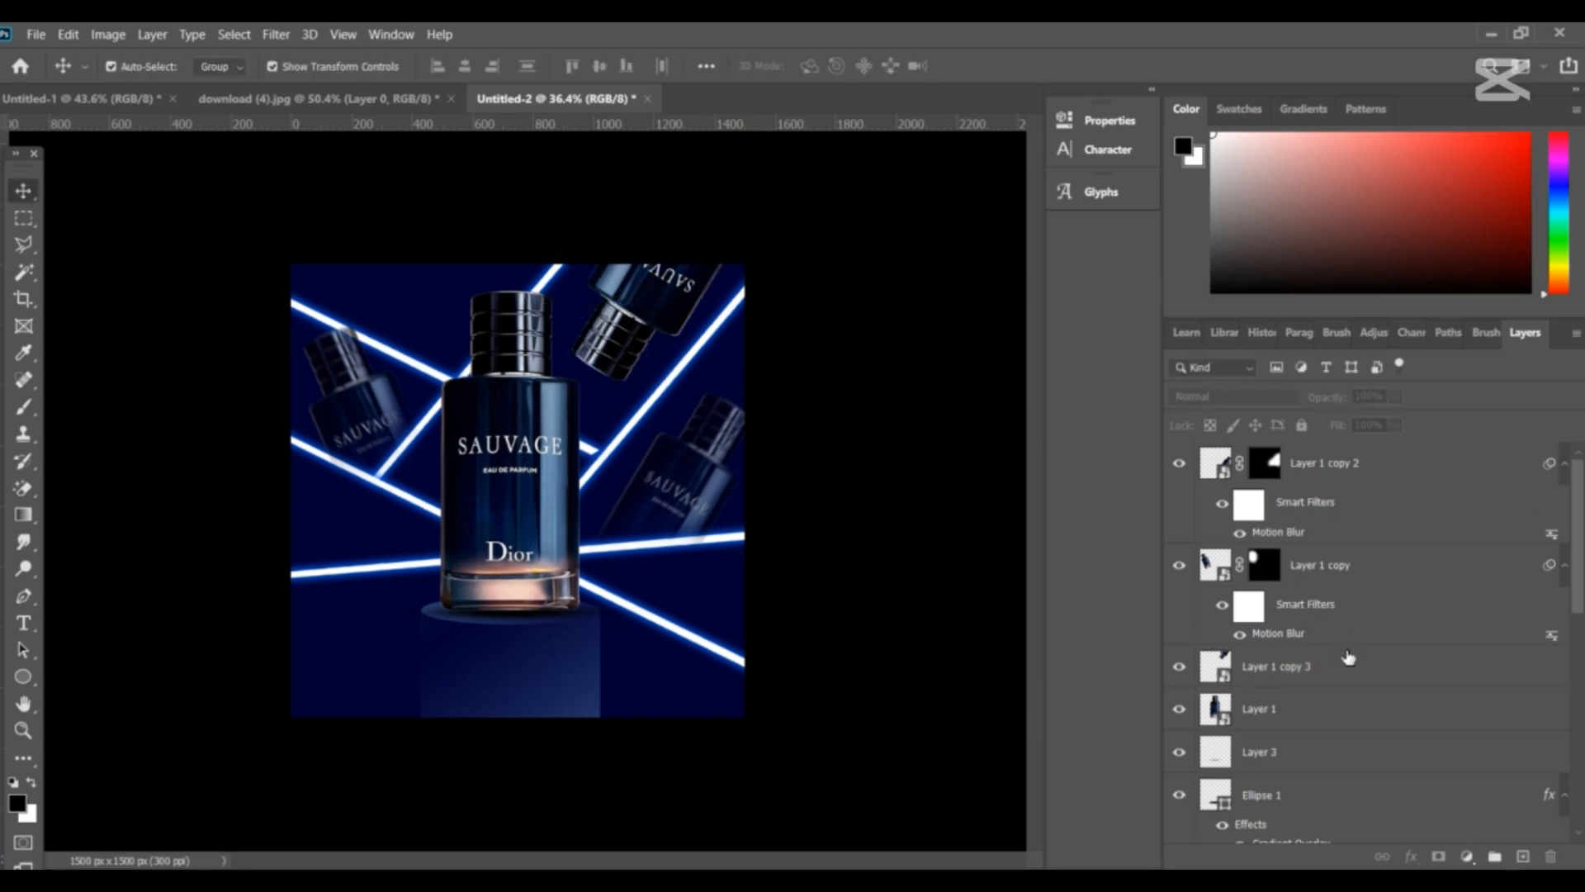
- Add a black layer mask to the upside-down bottle copy and paint white over the bottle to reveal it within the canvas
click(1323, 665)
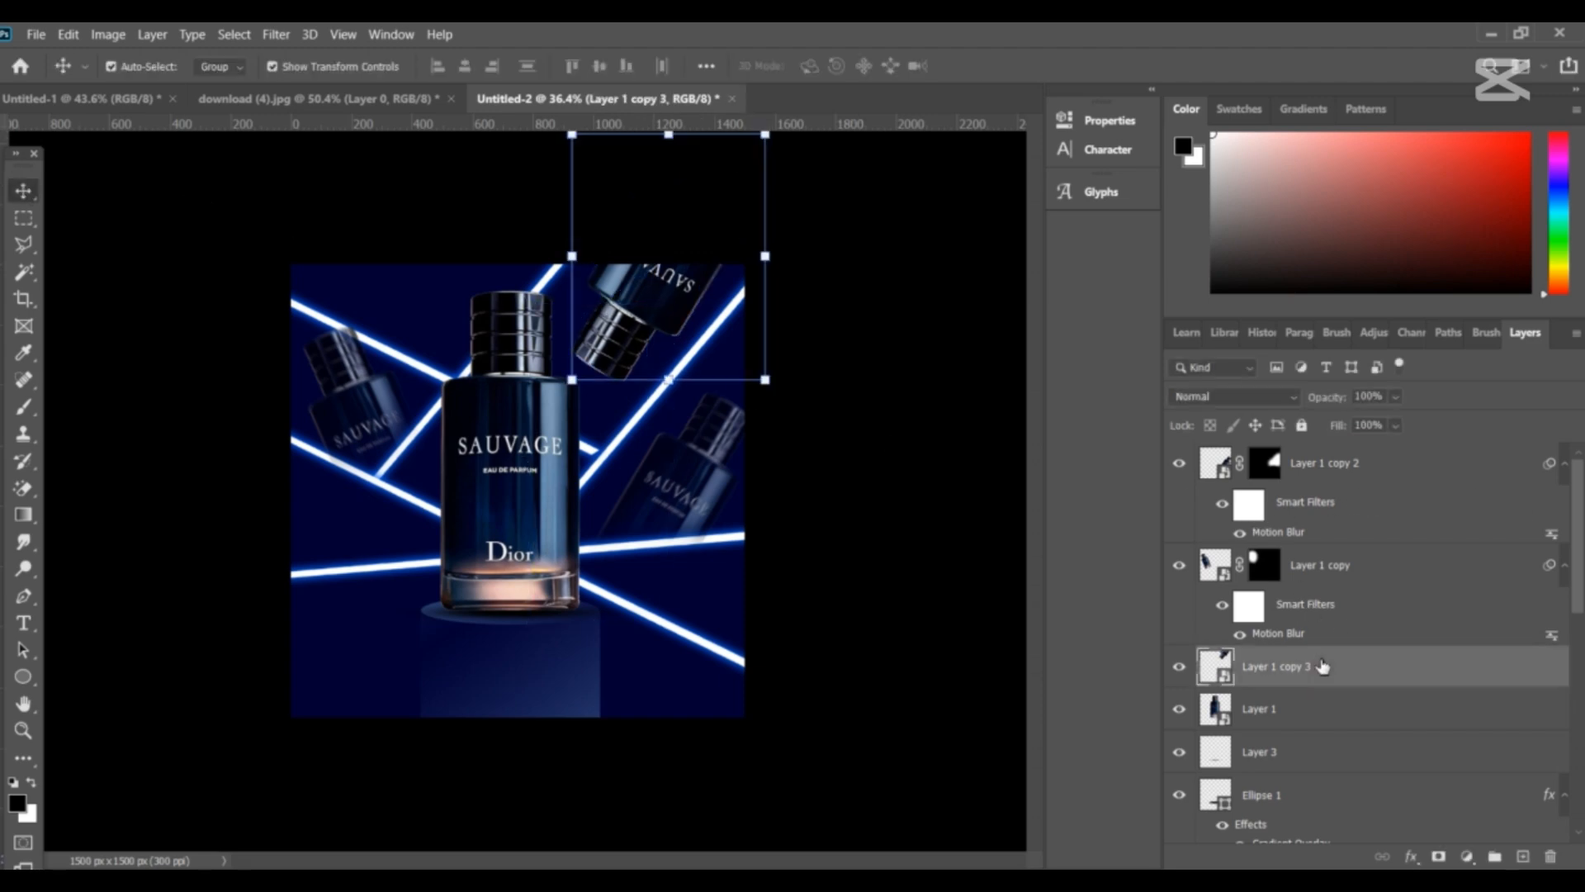
click(1437, 858)
key(ctrl+i)
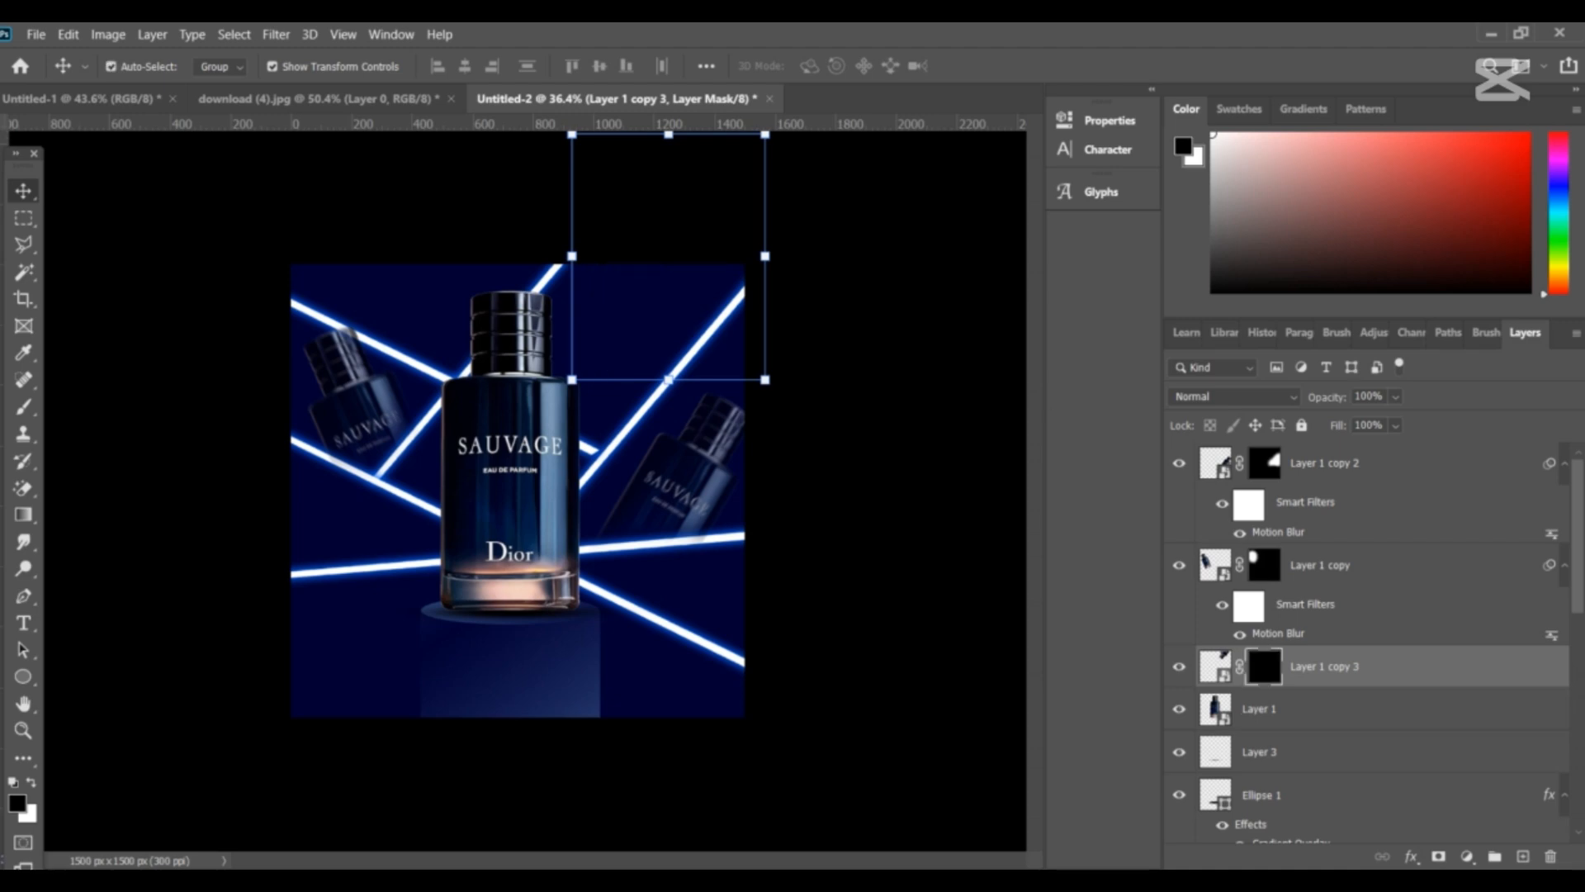
click(26, 408)
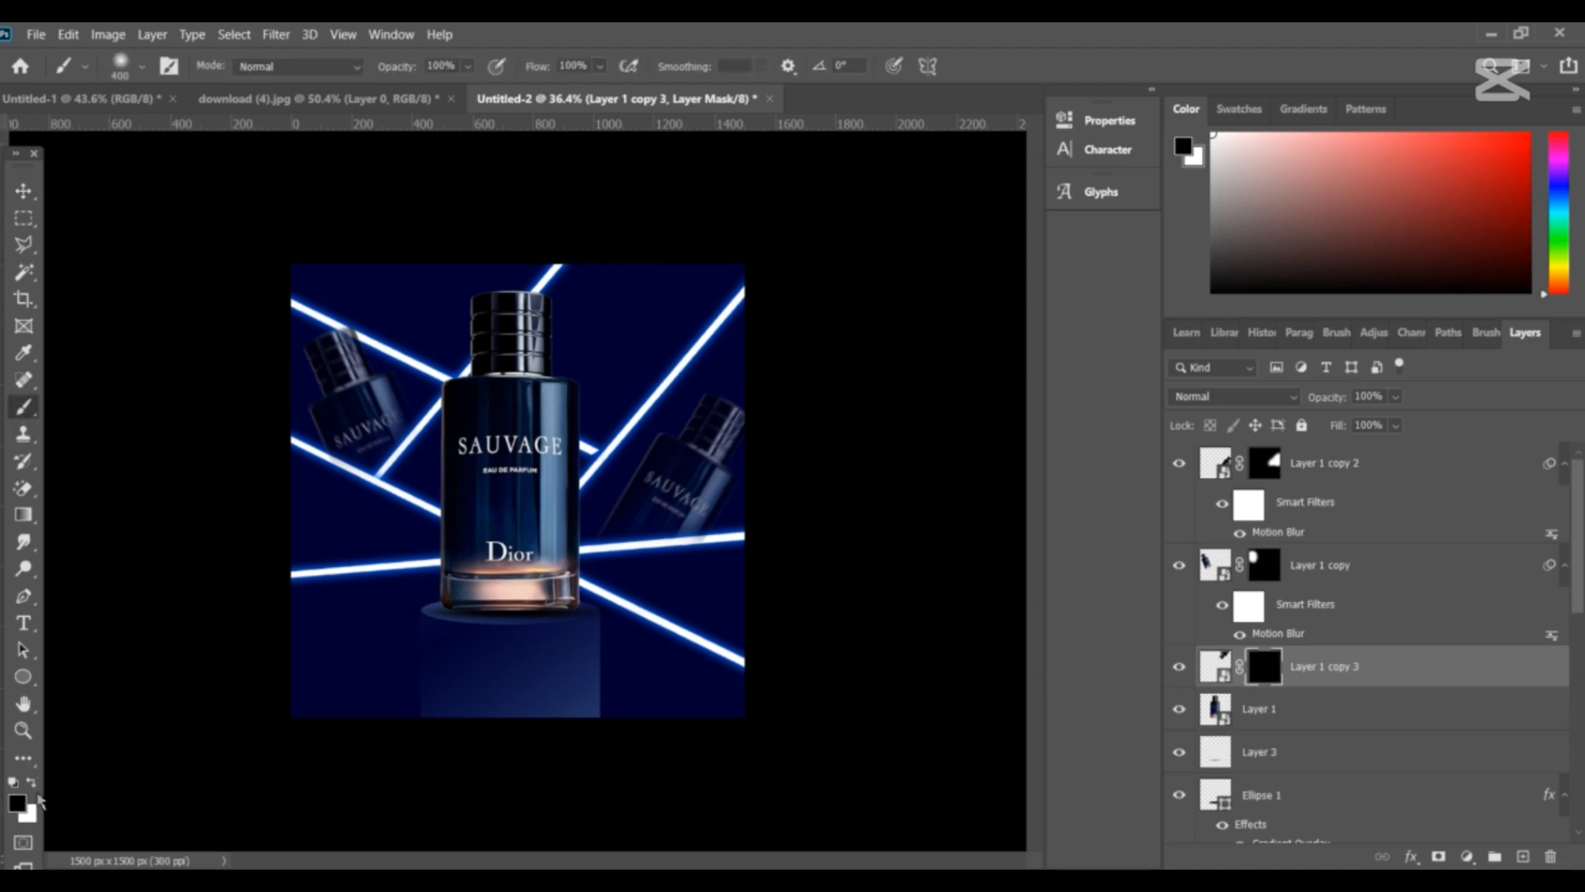
click(32, 782)
mouse_move(650, 292)
mouse_down()
mouse_move(626, 259)
mouse_move(573, 294)
mouse_move(594, 257)
mouse_up()
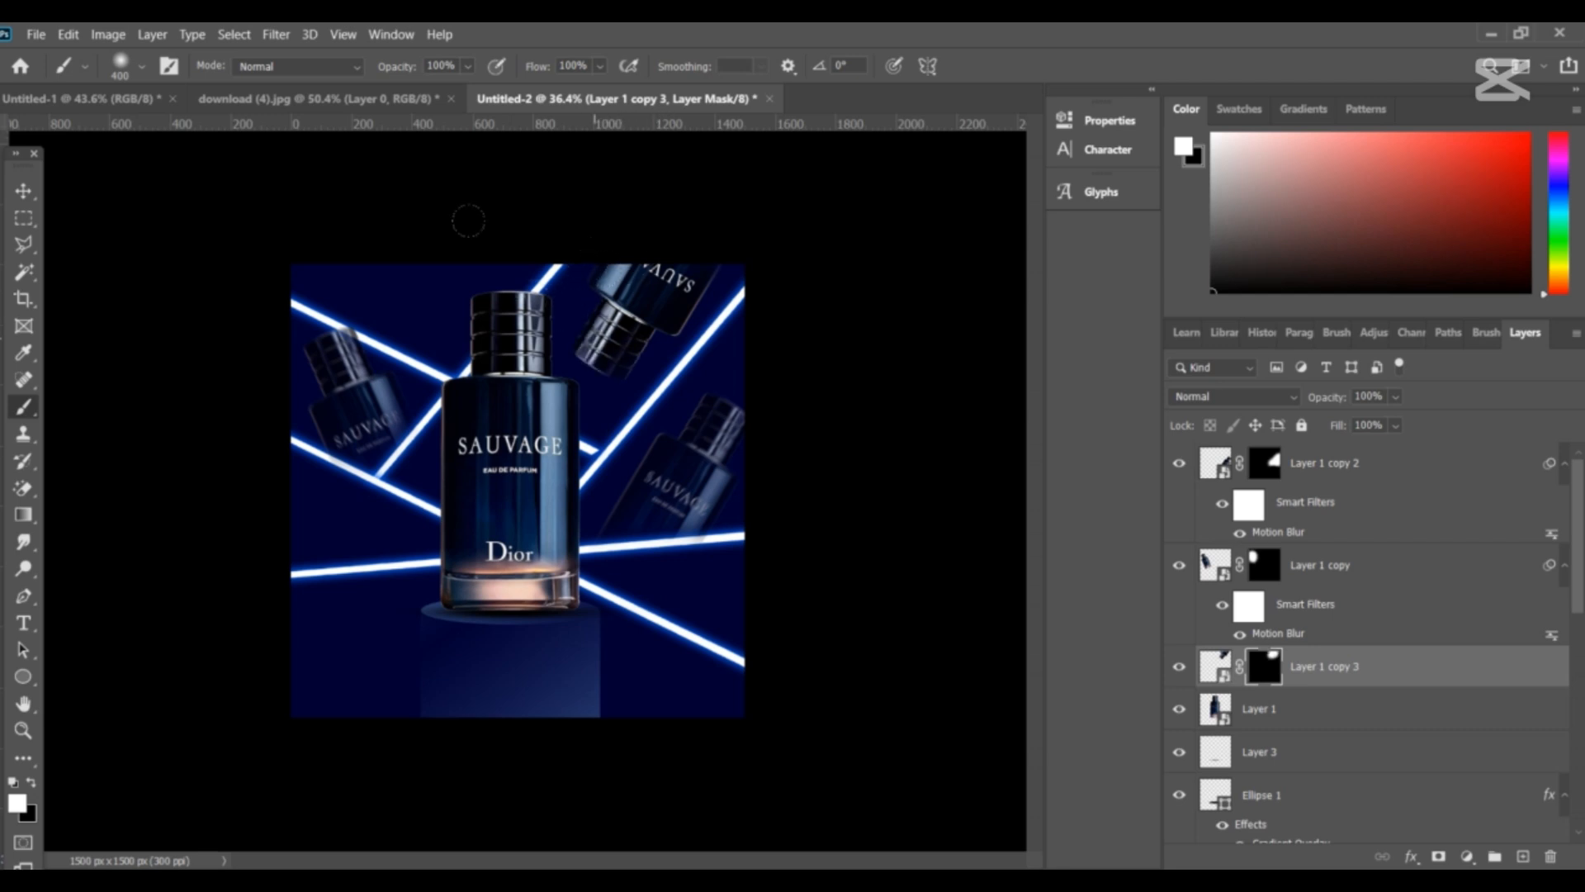
key(v)
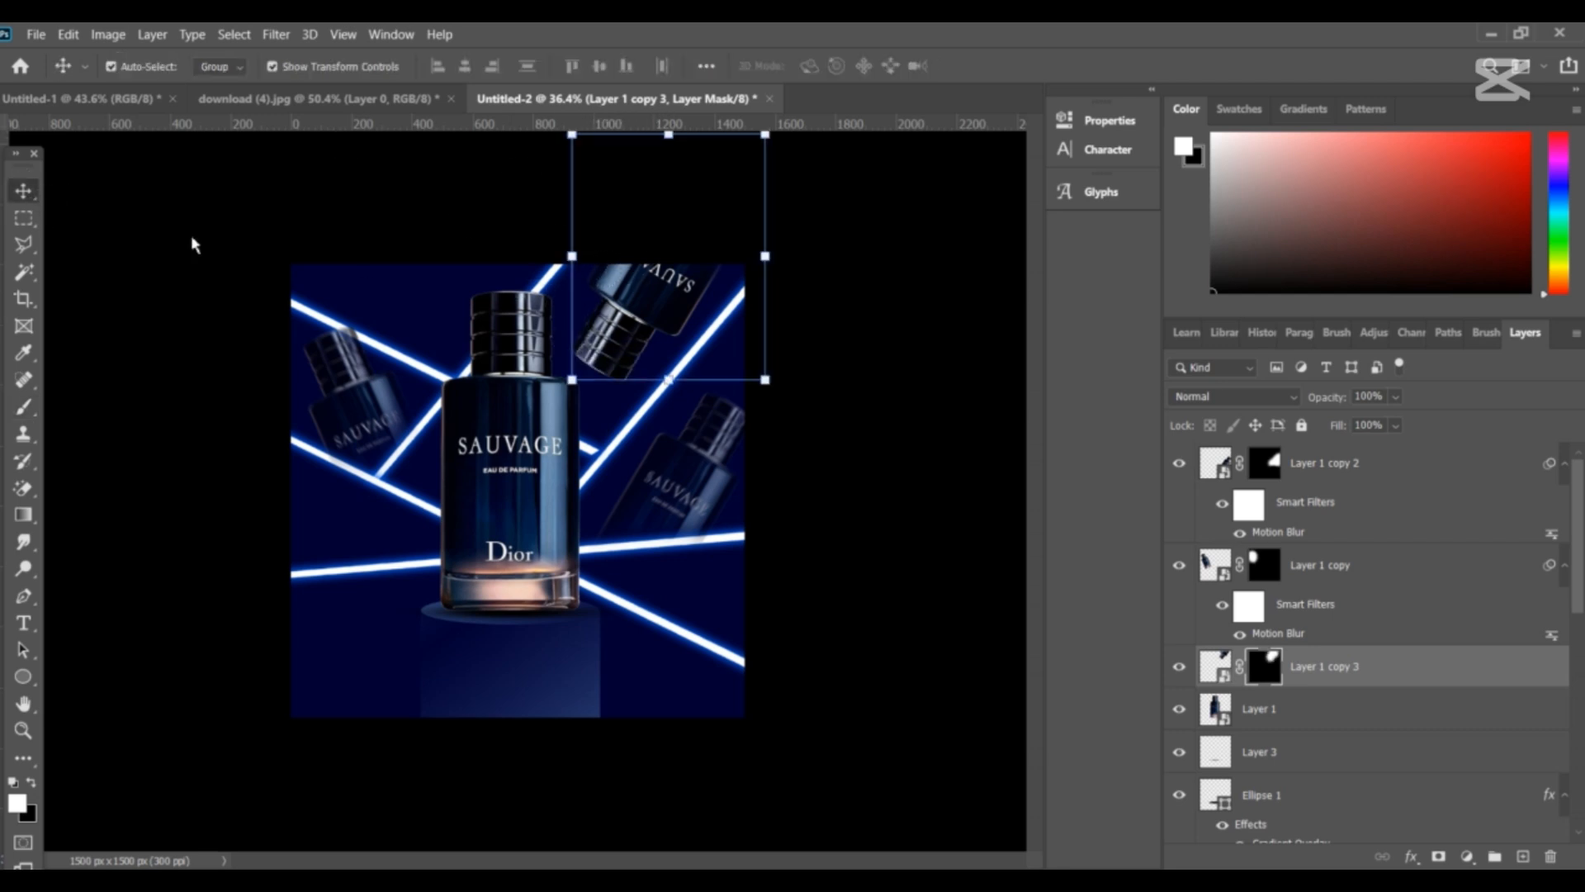
- Apply Motion Blur to the upside-down bottle copy's image with a 50° angle and a distance of 44 pixels
click(1465, 660)
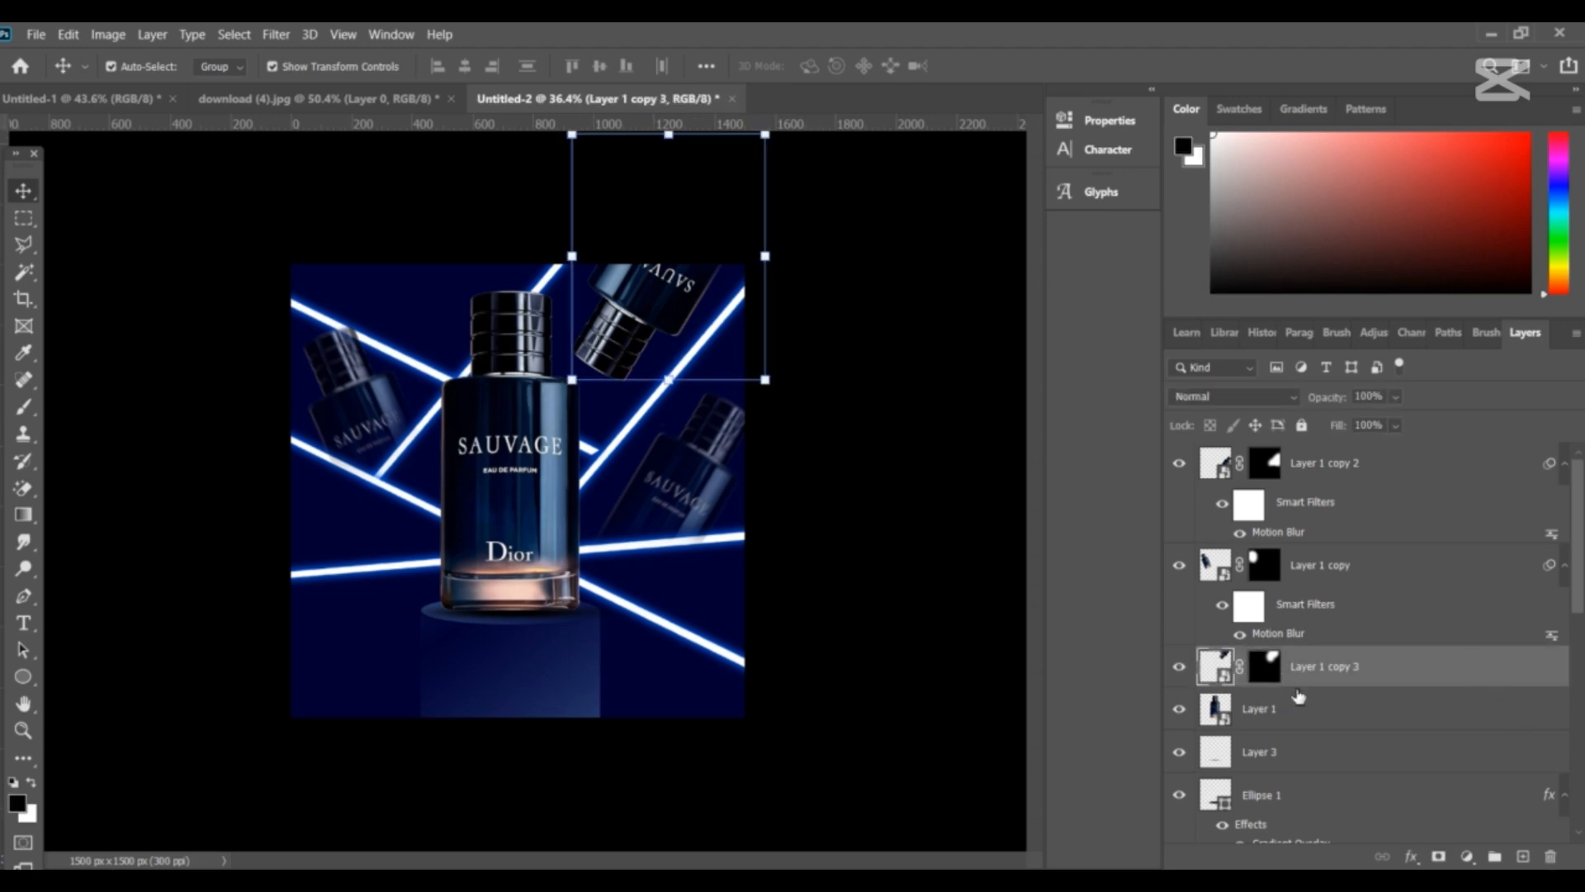
click(276, 35)
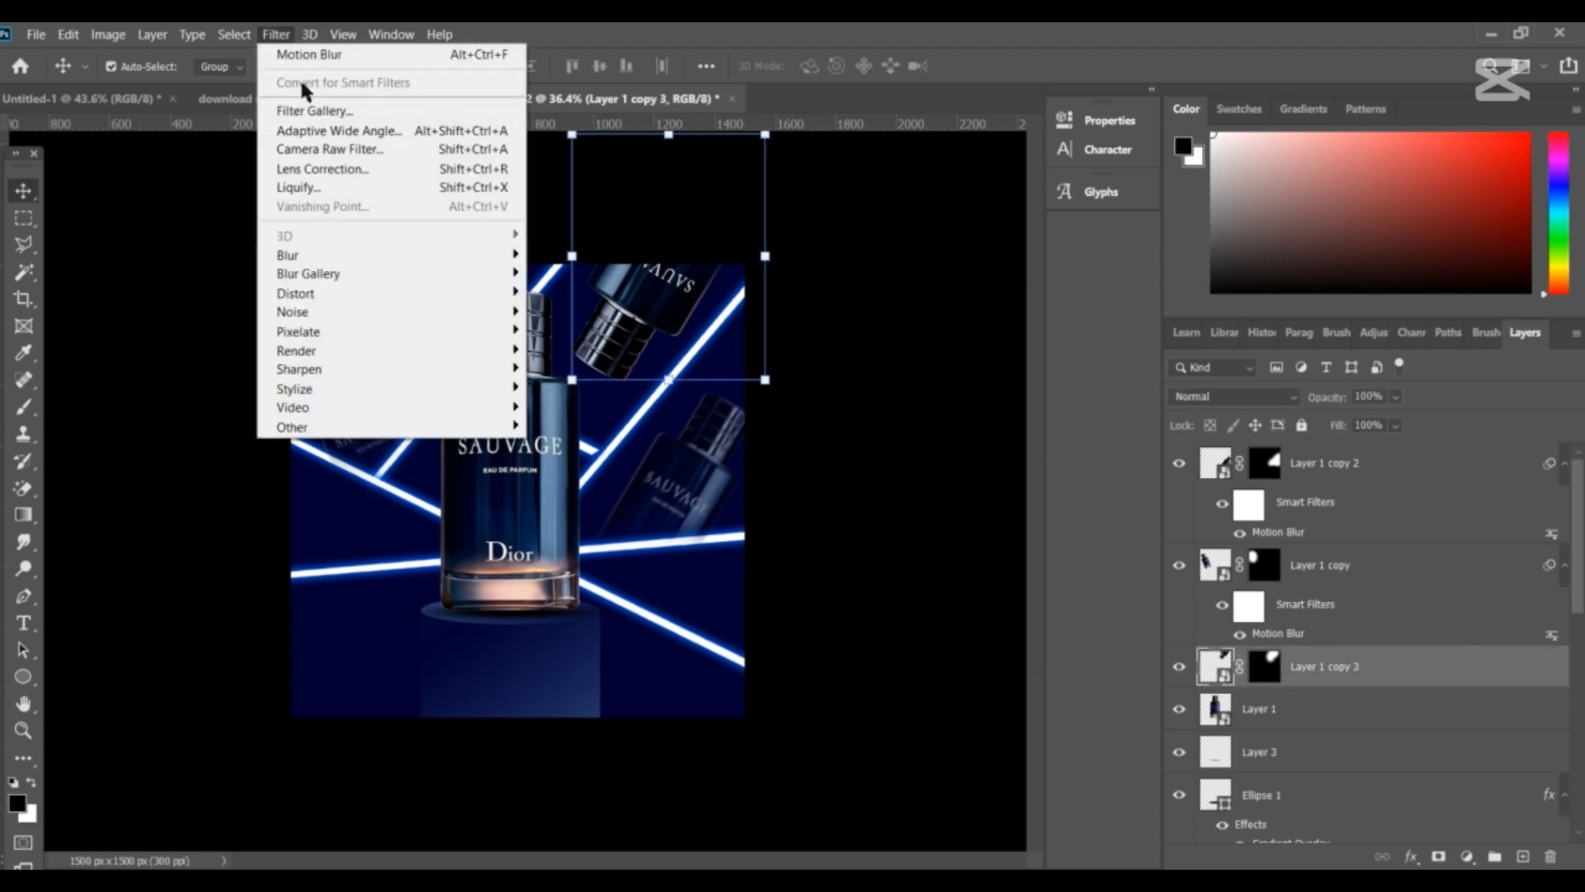
mouse_move(347, 261)
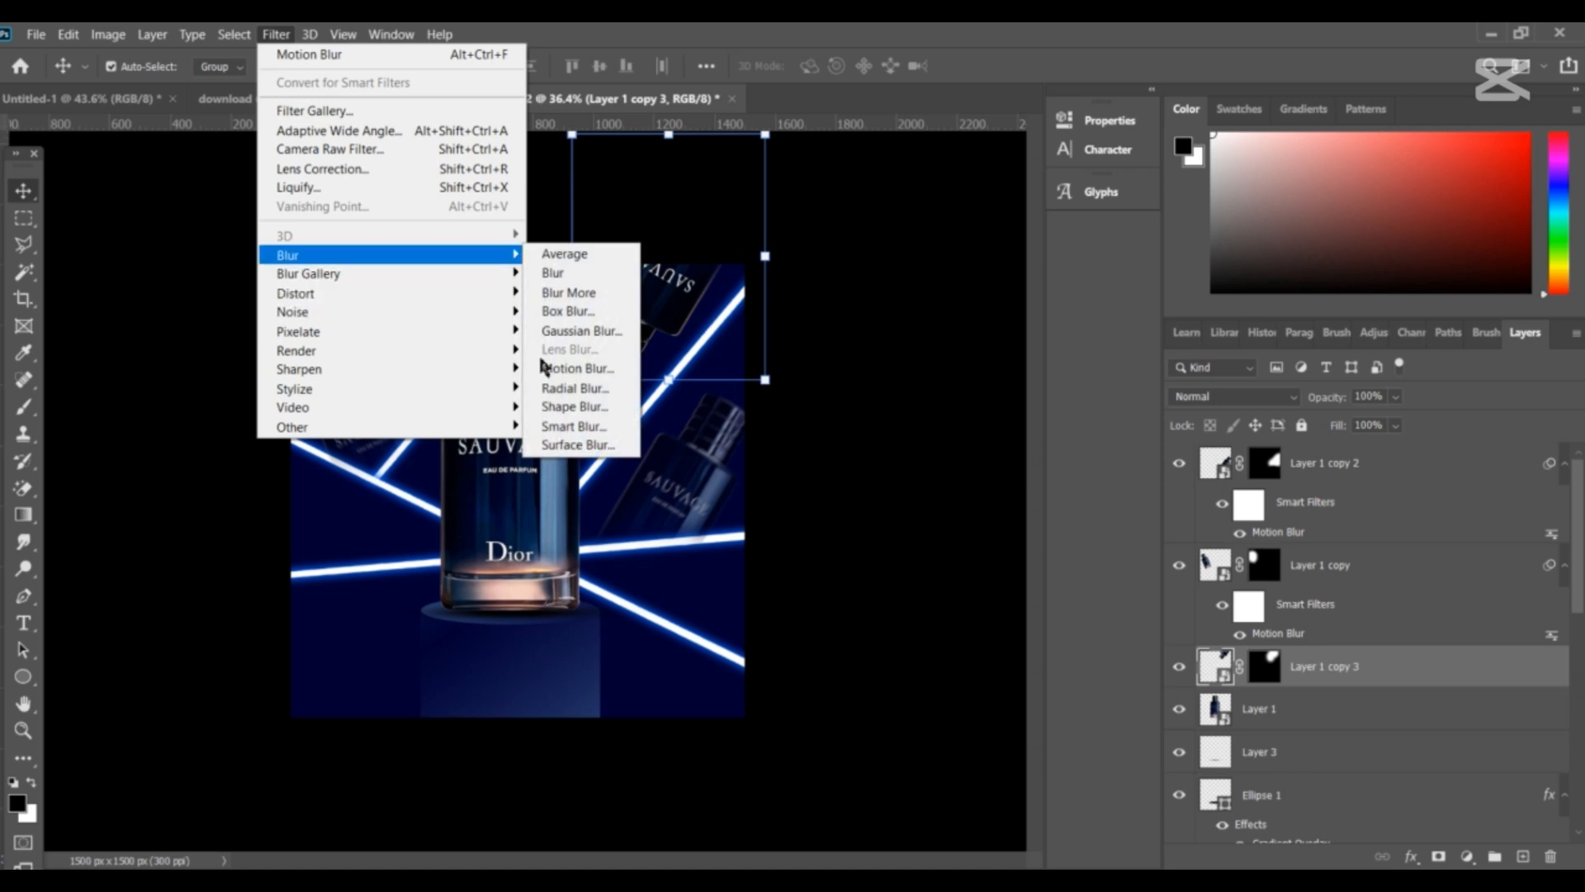
click(576, 369)
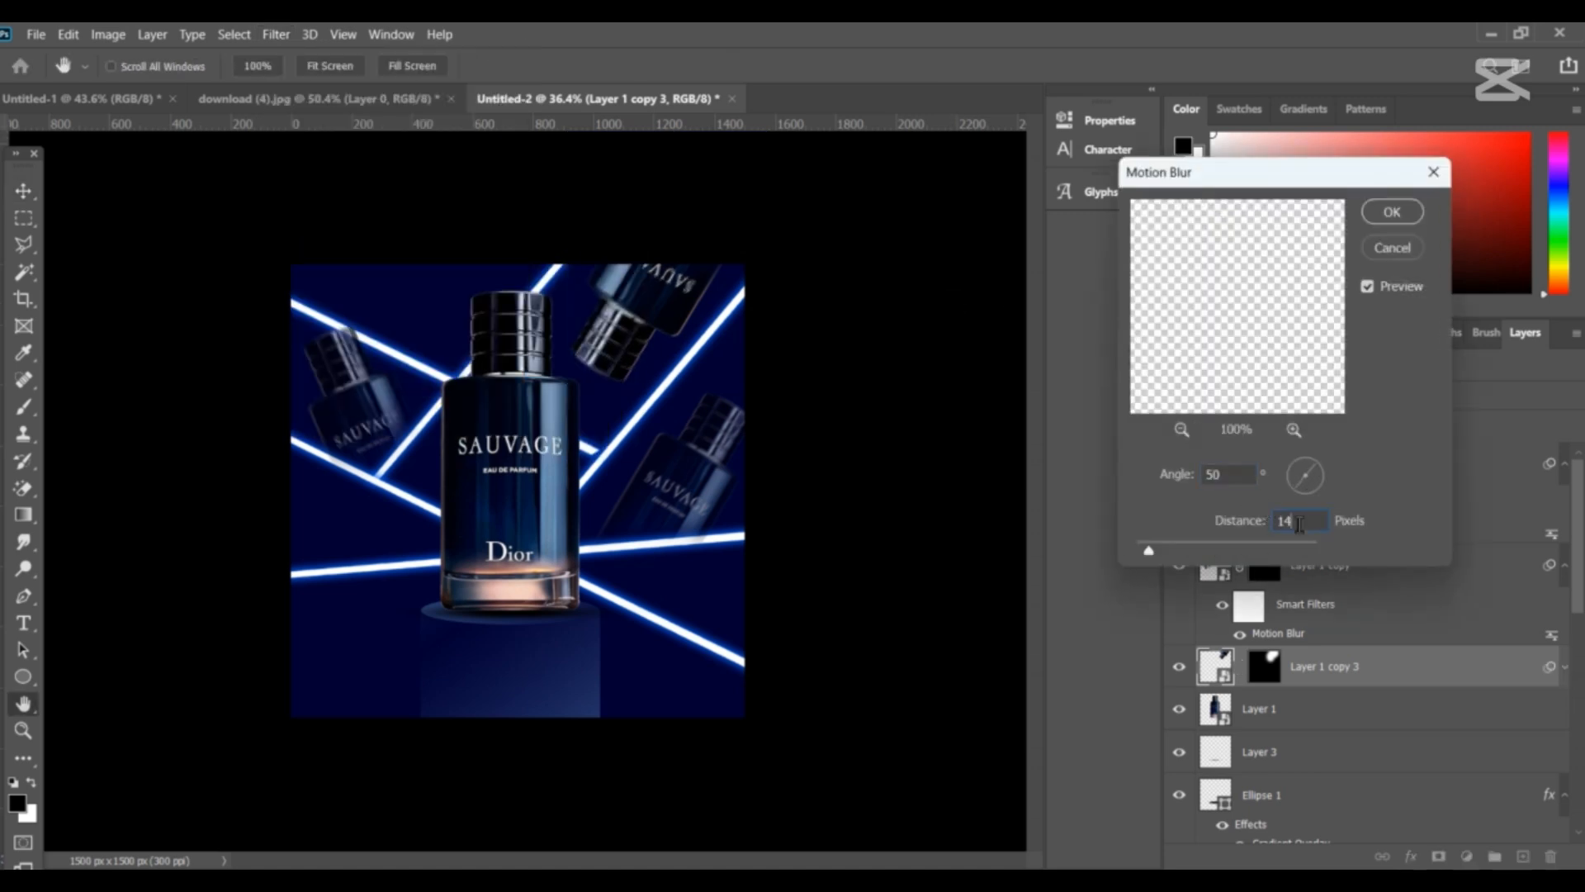
scroll(1299, 524, up, 10)
scroll(1299, 524, up, 8)
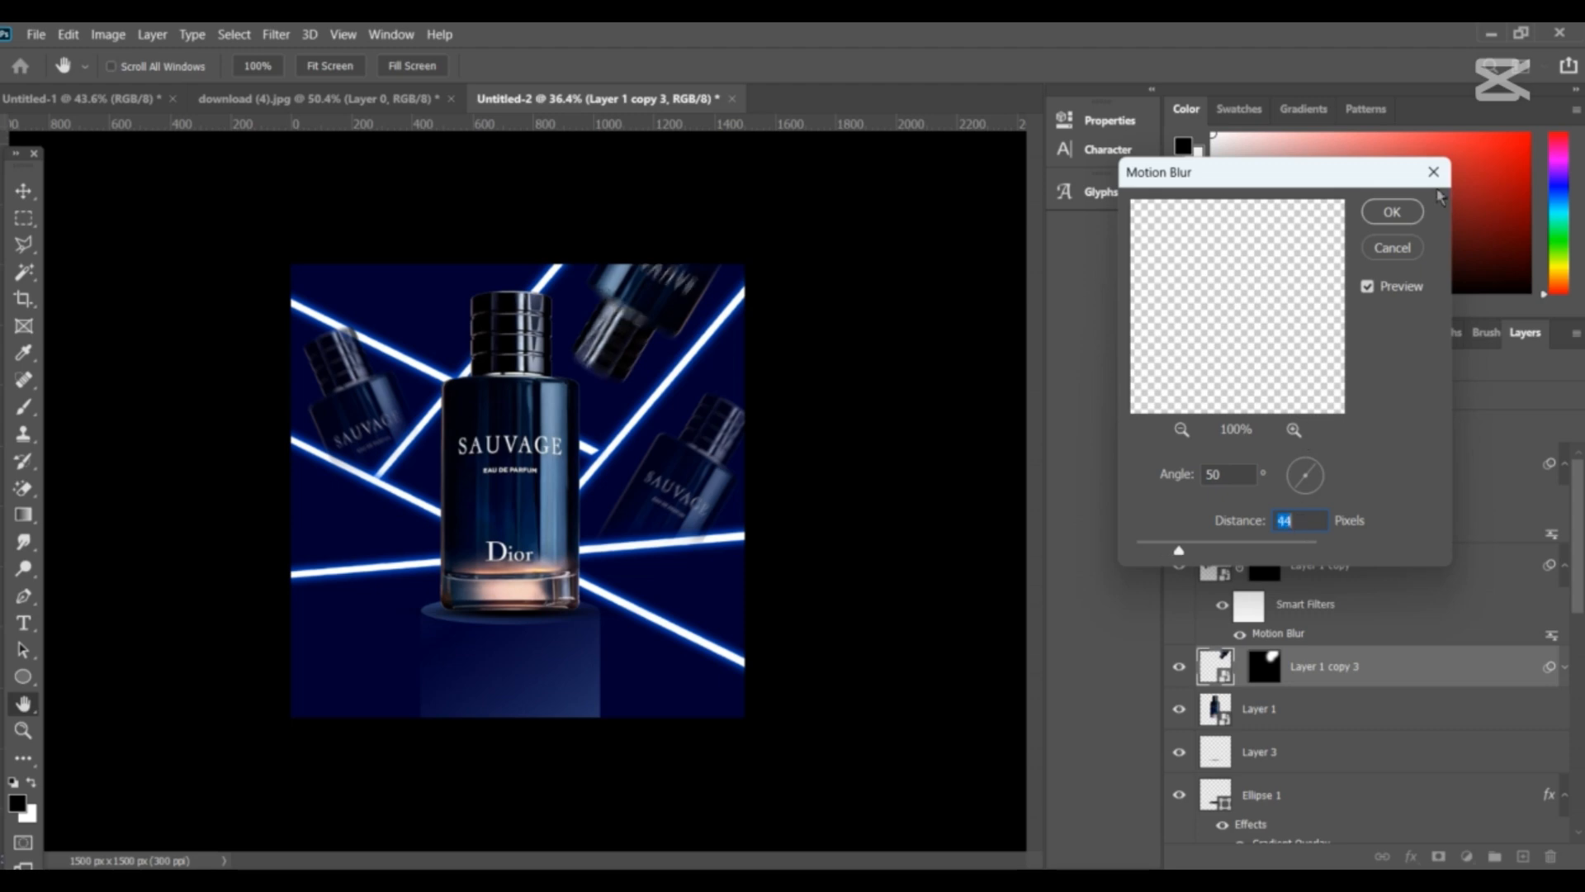
click(1392, 213)
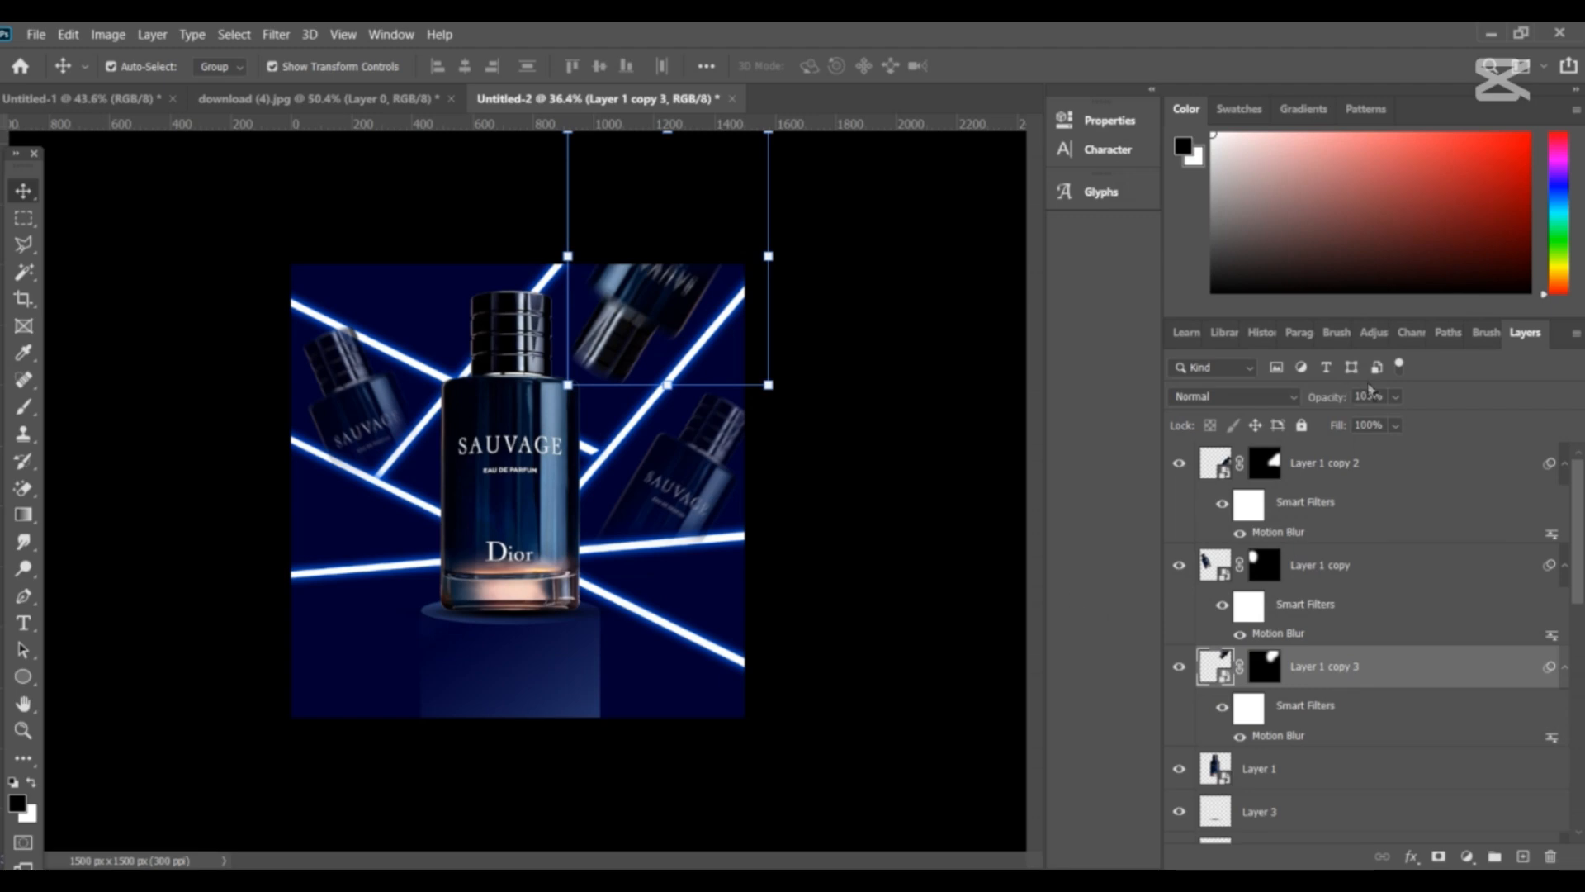
- Lower the upside-down bottle copy's layer opacity so it fades like the other two copies, and check the whole composition
drag(1395, 397, 1378, 427)
click(916, 436)
scroll(839, 455, down, 2)
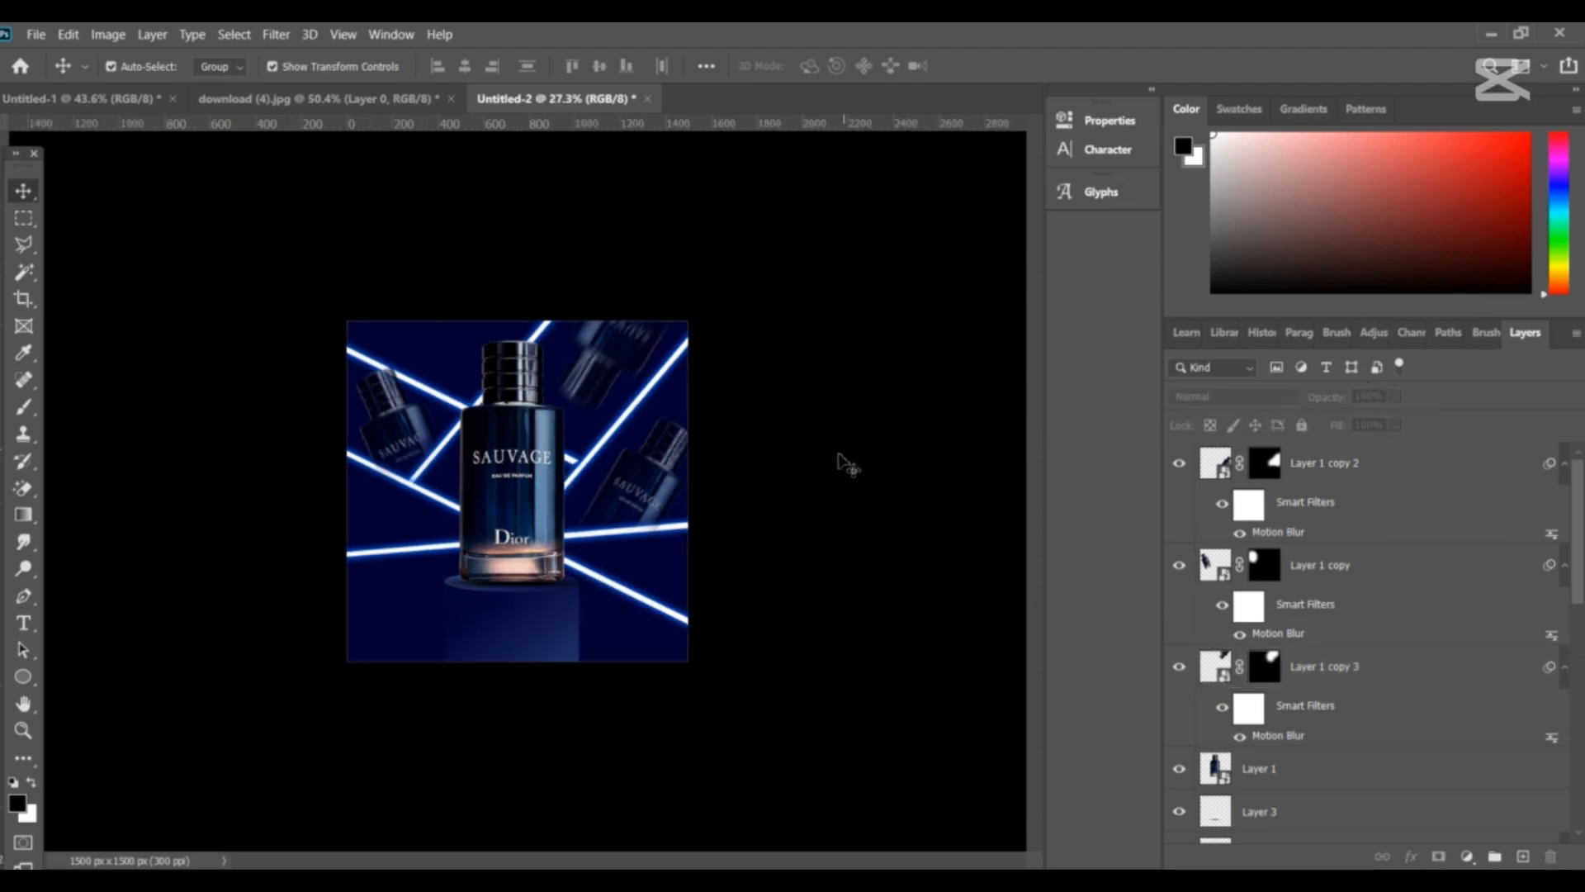
scroll(839, 455, up, 2)
scroll(839, 463, down, 1)
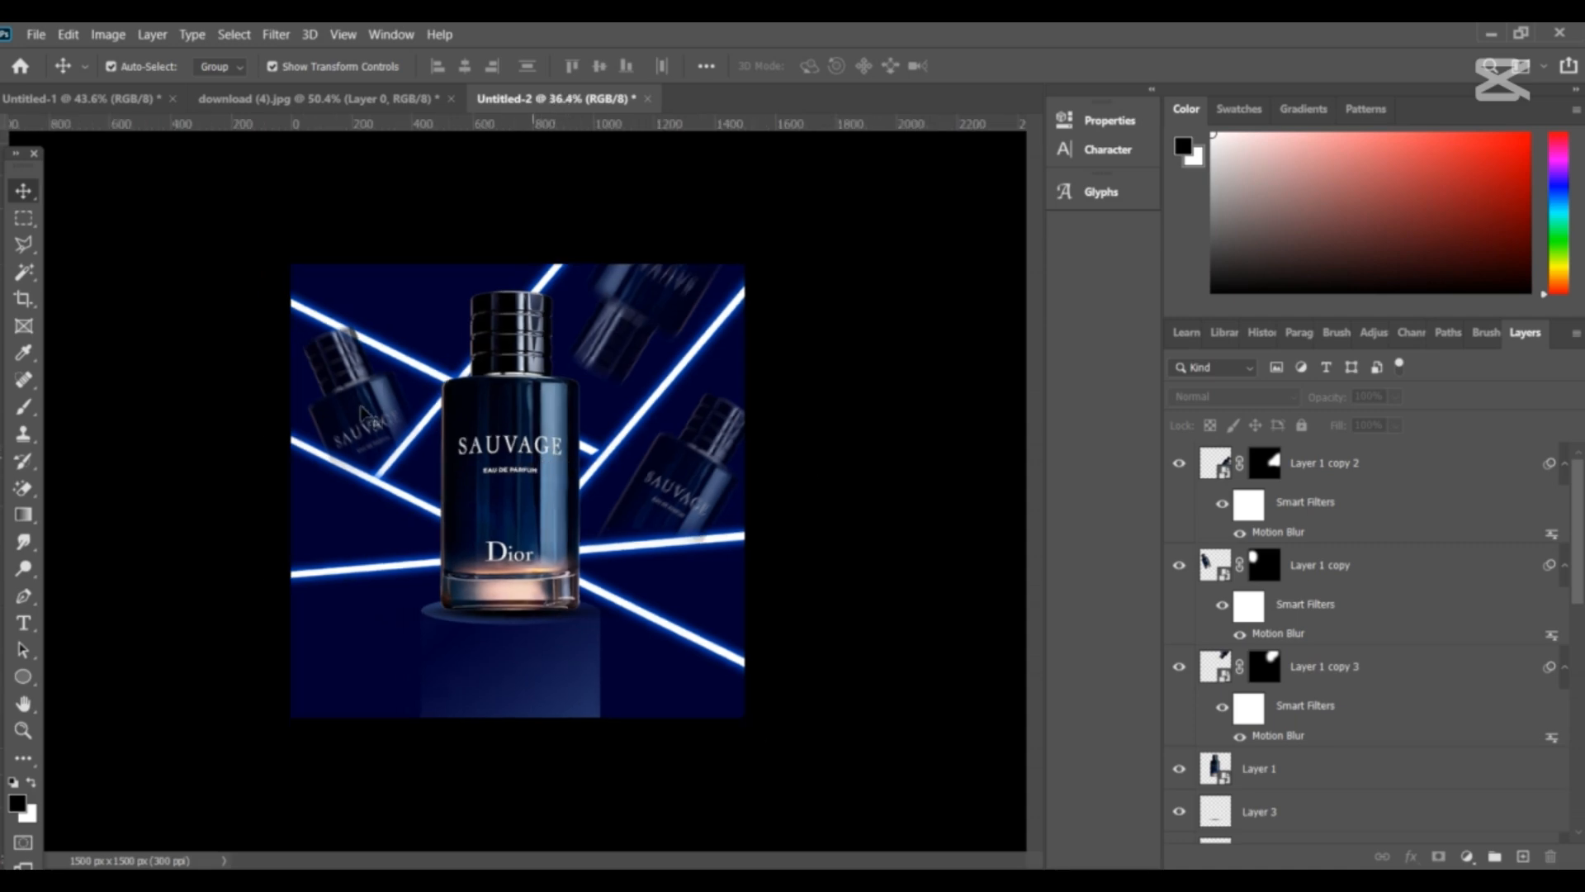
scroll(483, 665, up, 2)
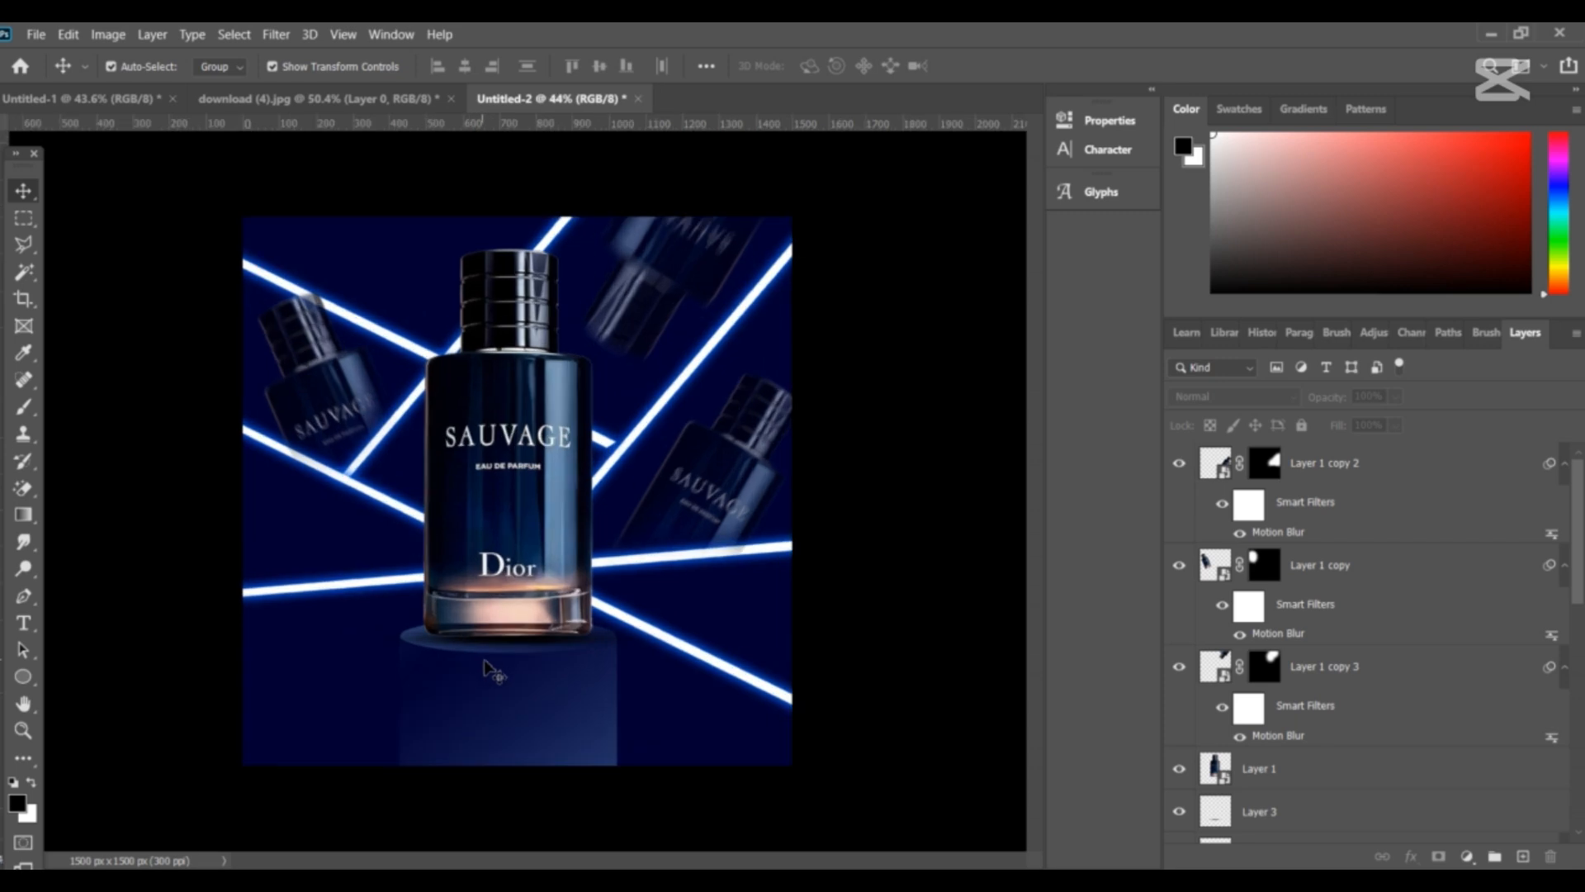
- Give the main bottle a blue Outer Glow with Normal blending and 53% opacity
click(495, 491)
click(1412, 856)
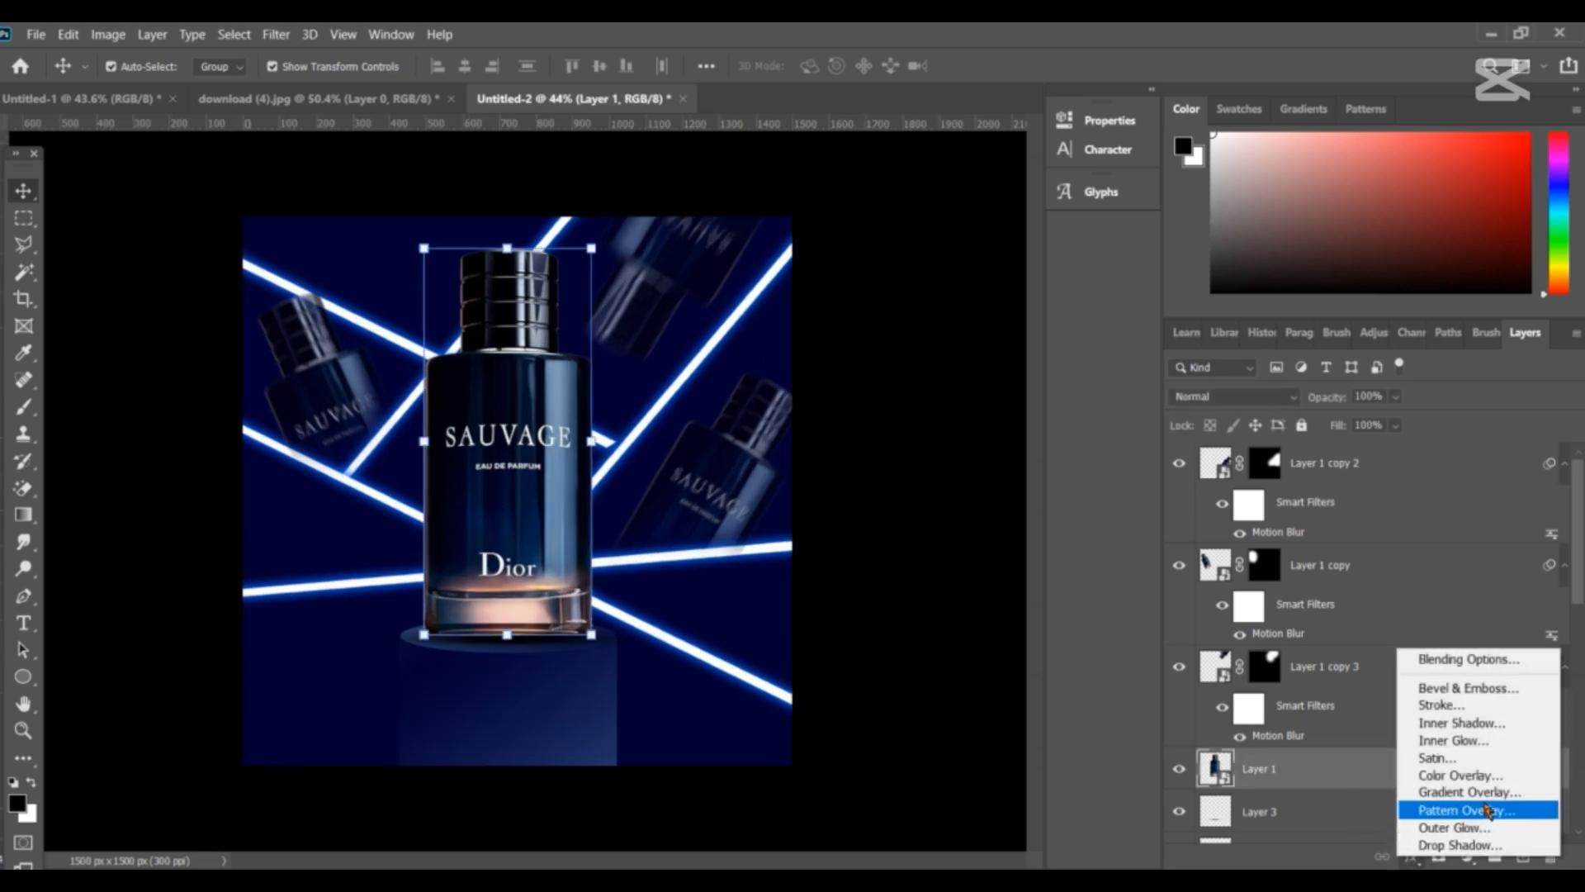
click(1457, 826)
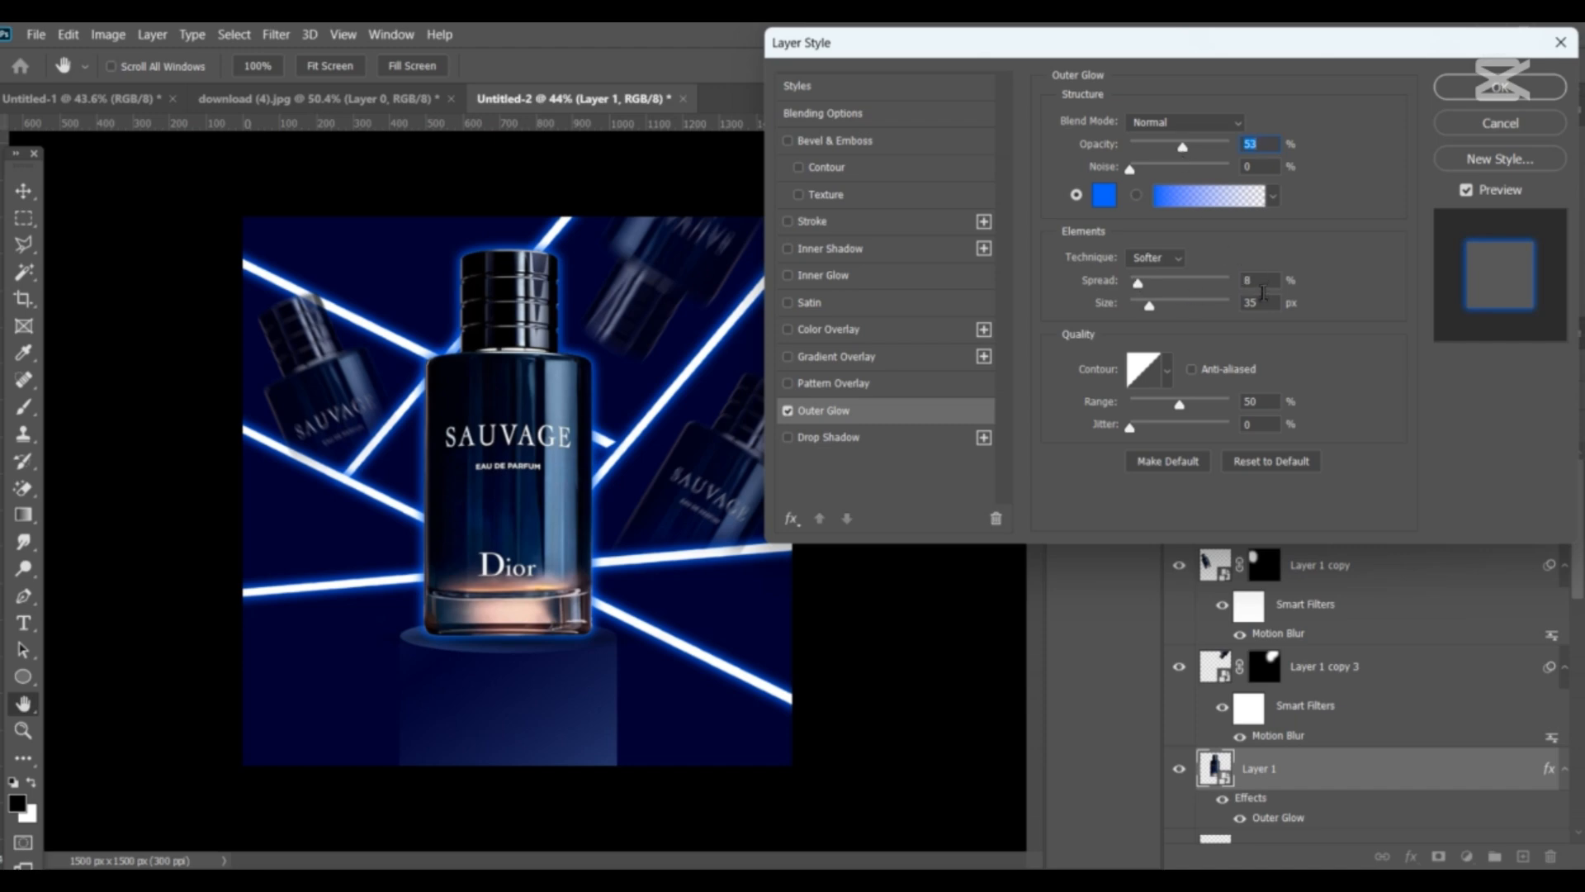
scroll(1263, 302, down, 2)
click(1512, 97)
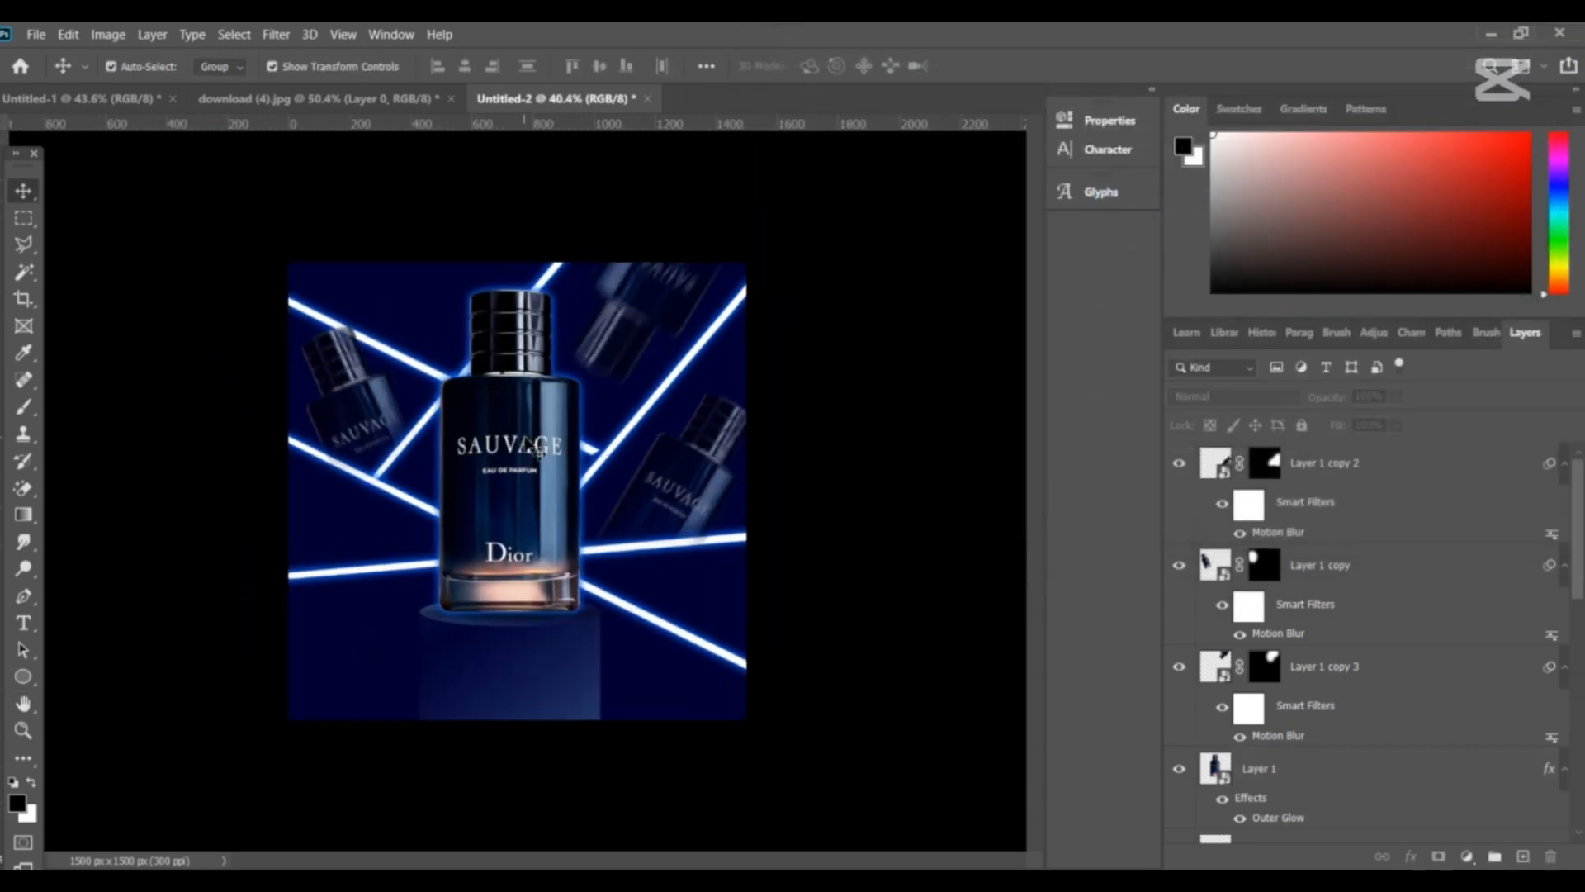
- Split the main bottle's Outer Glow effect off into its own separate layer
click(542, 606)
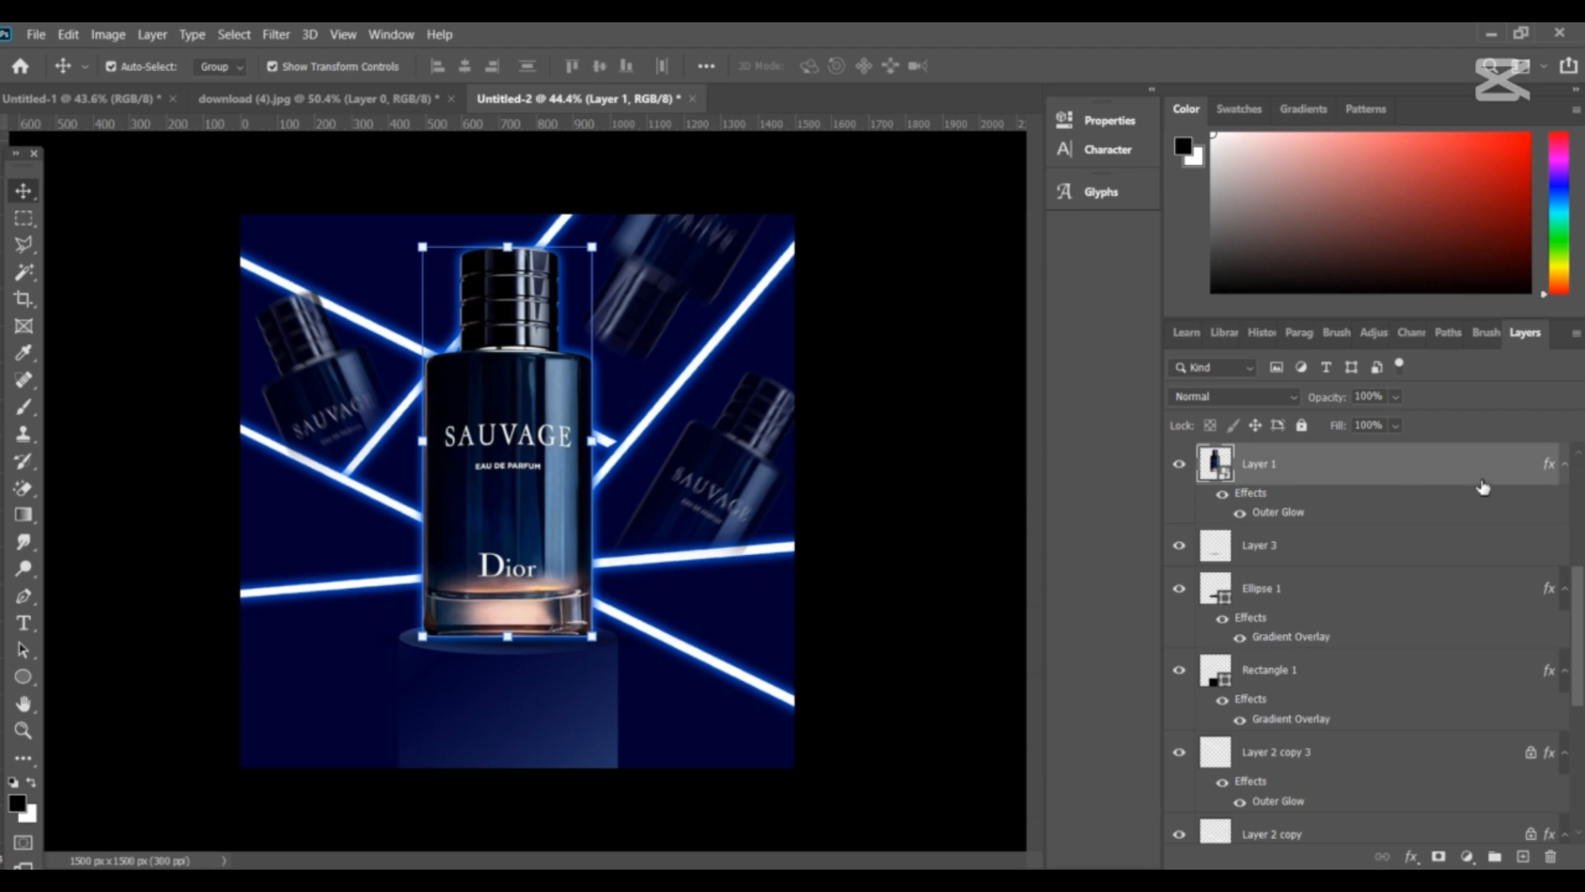
right_click(1558, 467)
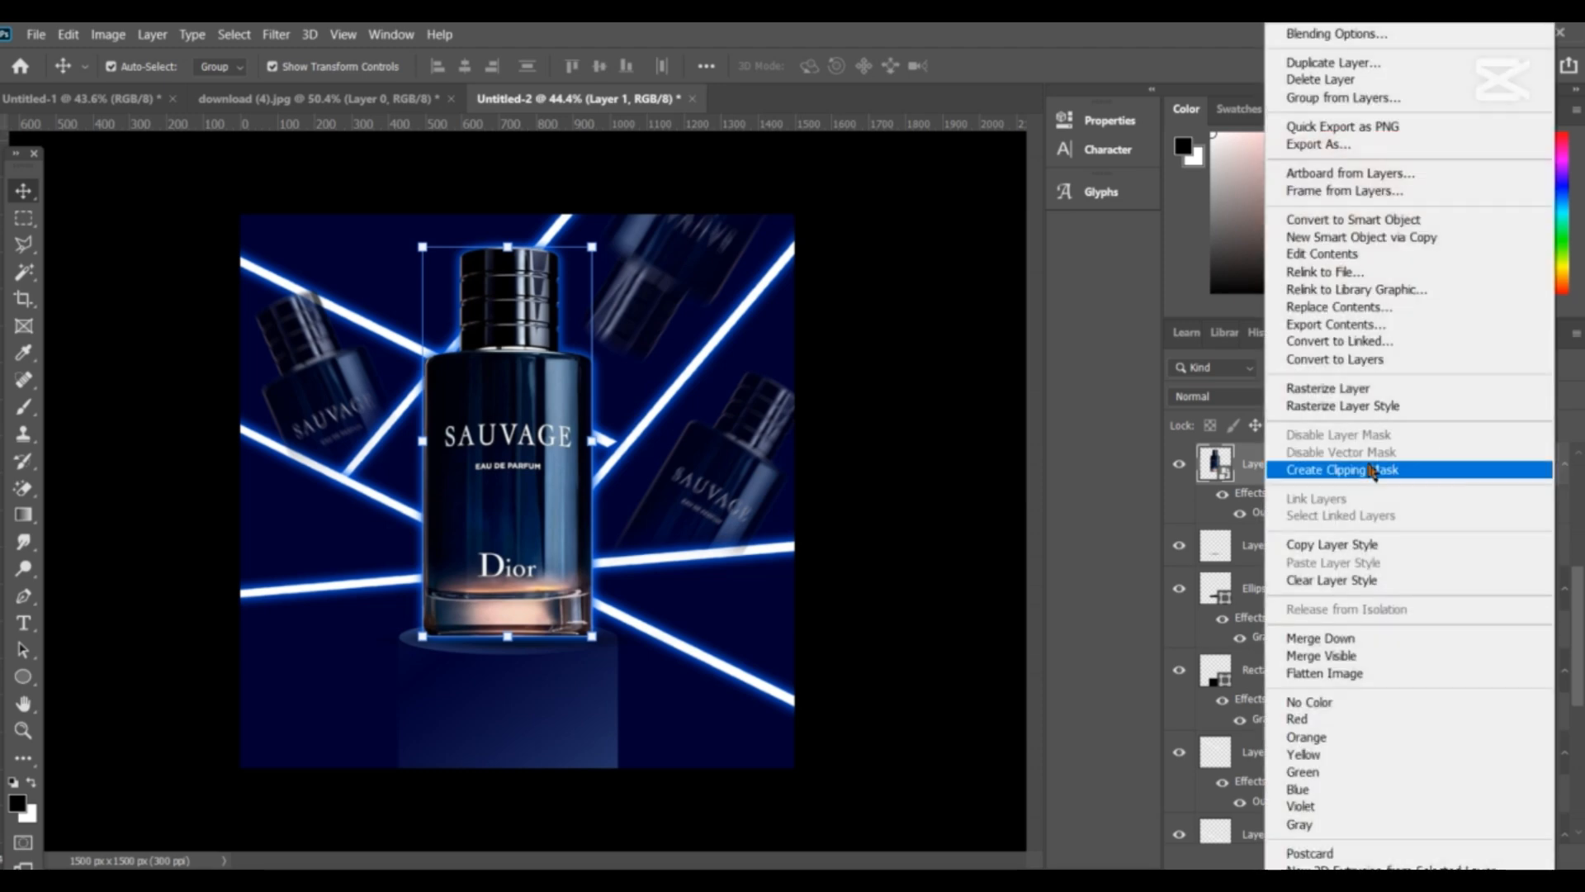
click(919, 582)
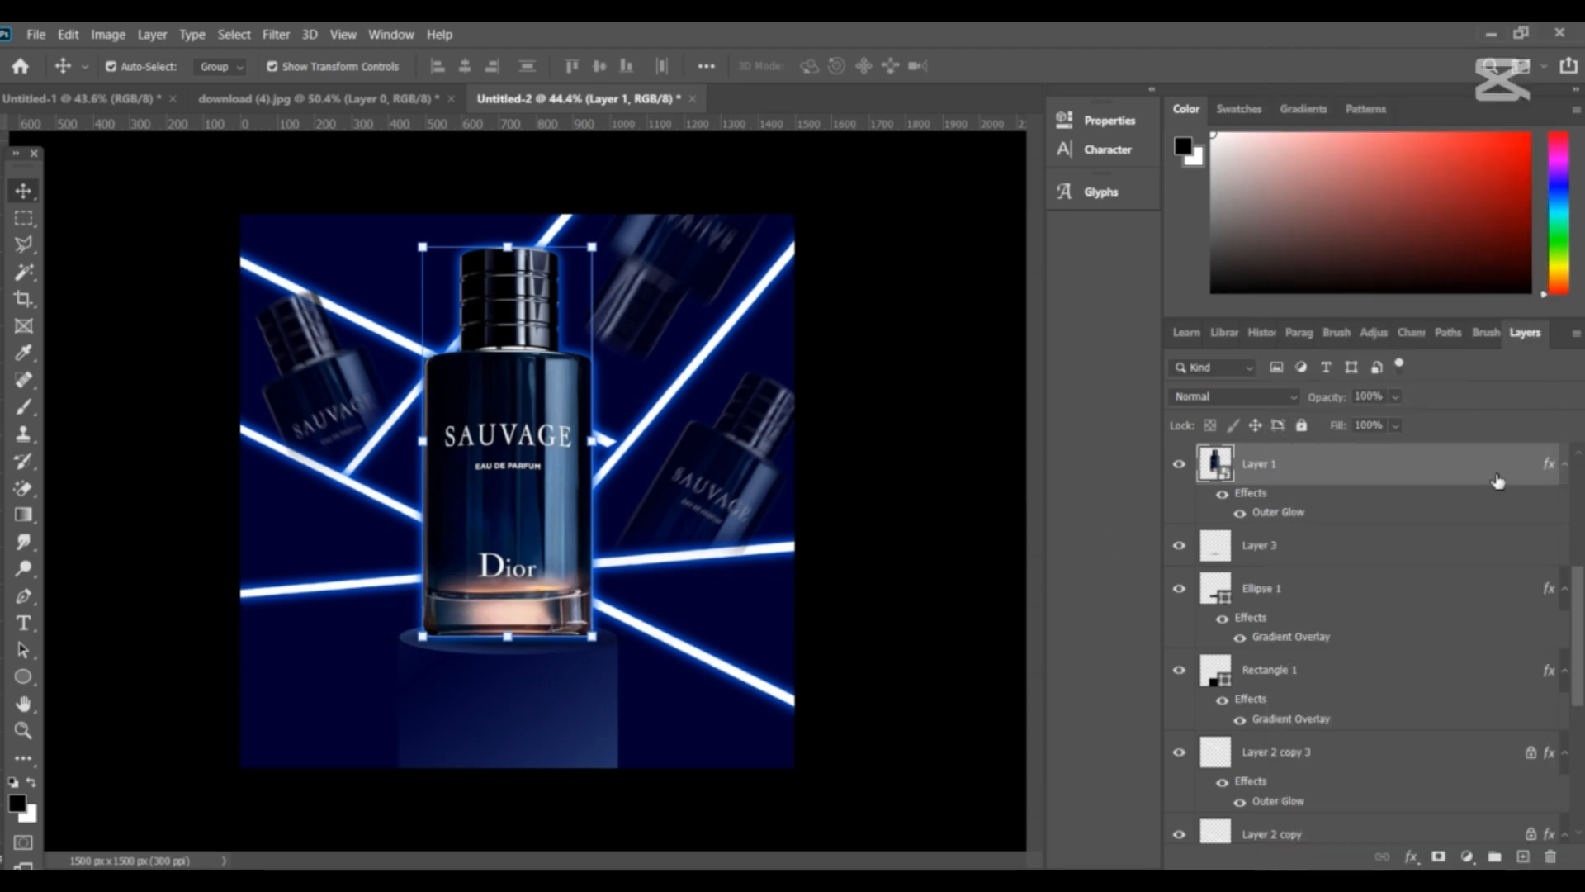
right_click(1552, 471)
click(1453, 809)
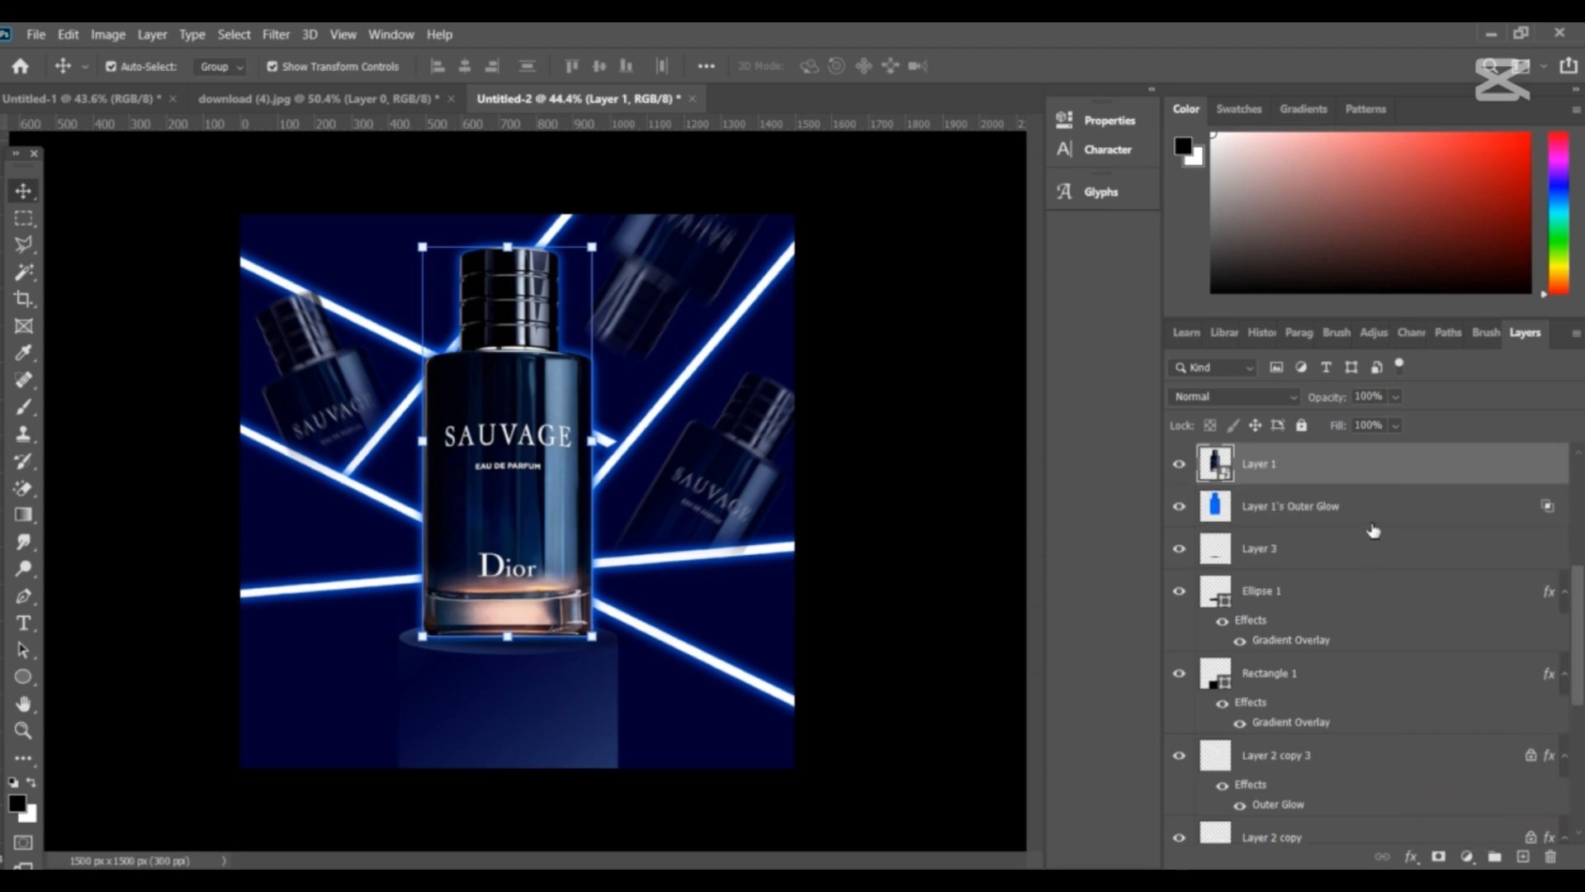
- Add a layer mask to the separated glow layer and paint black around the bottle's base to hide the glow there
click(1343, 509)
click(1438, 856)
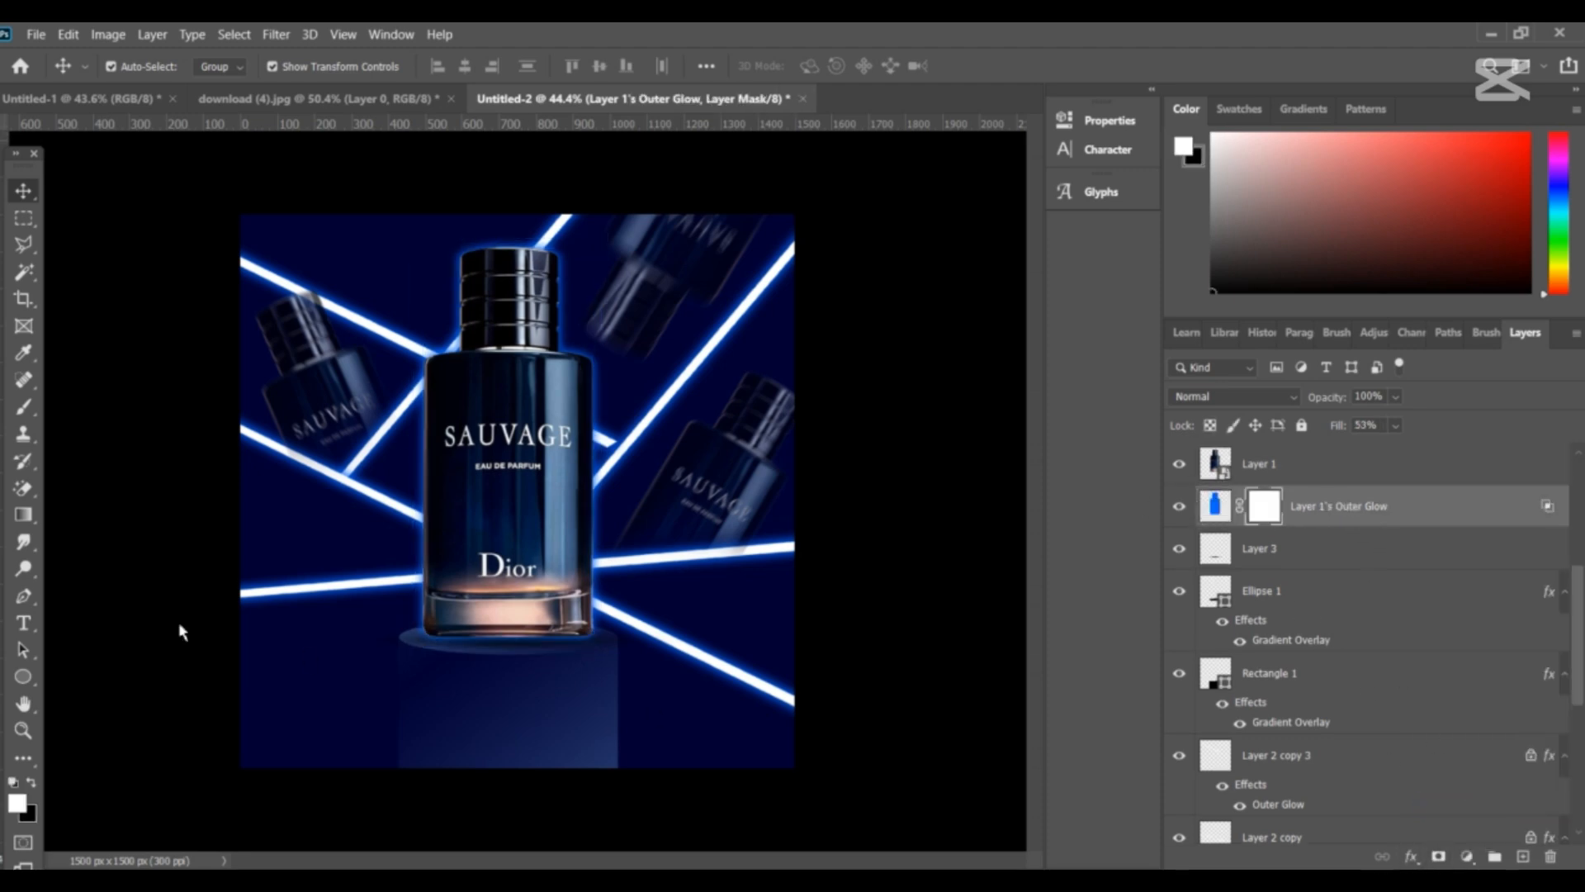
click(22, 406)
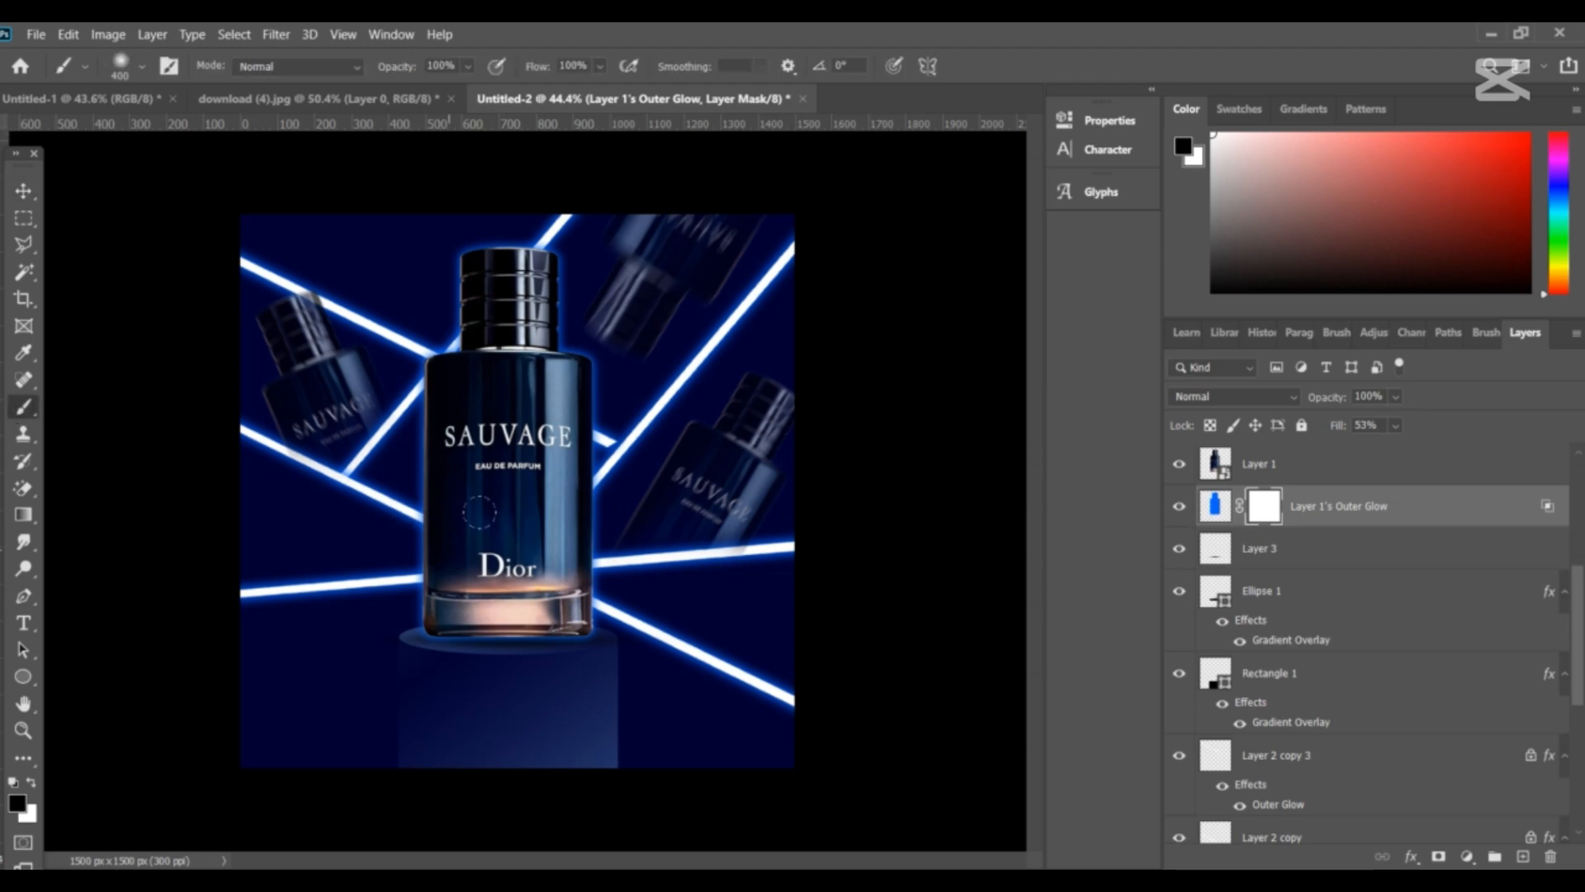
scroll(518, 493, up, 1)
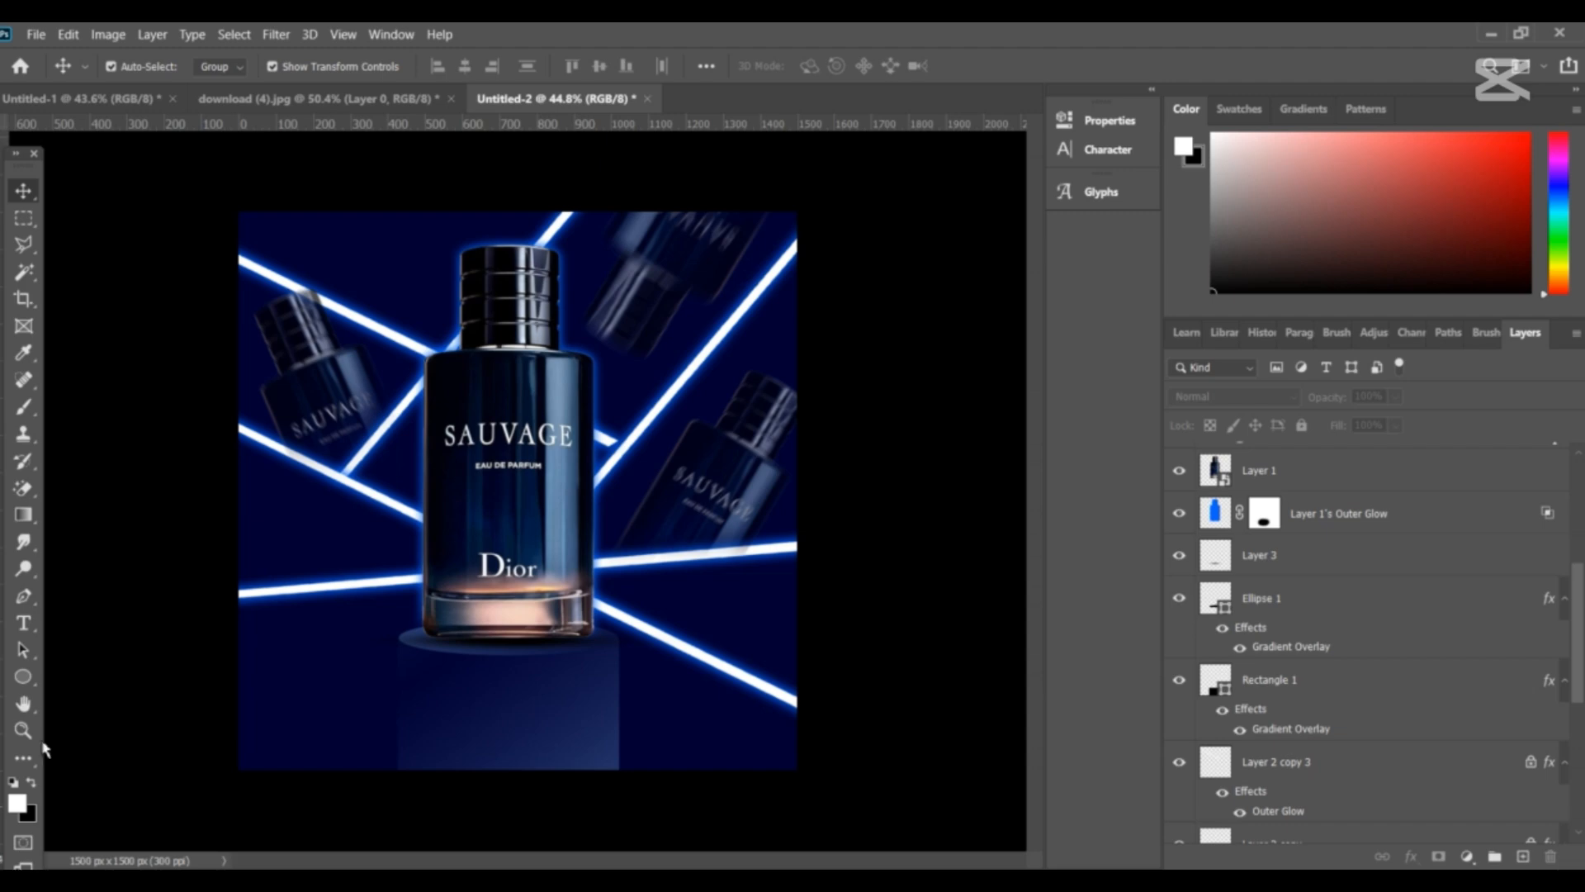
- Add the text "SHOP NOW" in red 30 pt Helvetica 65 Medium below the main bottle
click(23, 624)
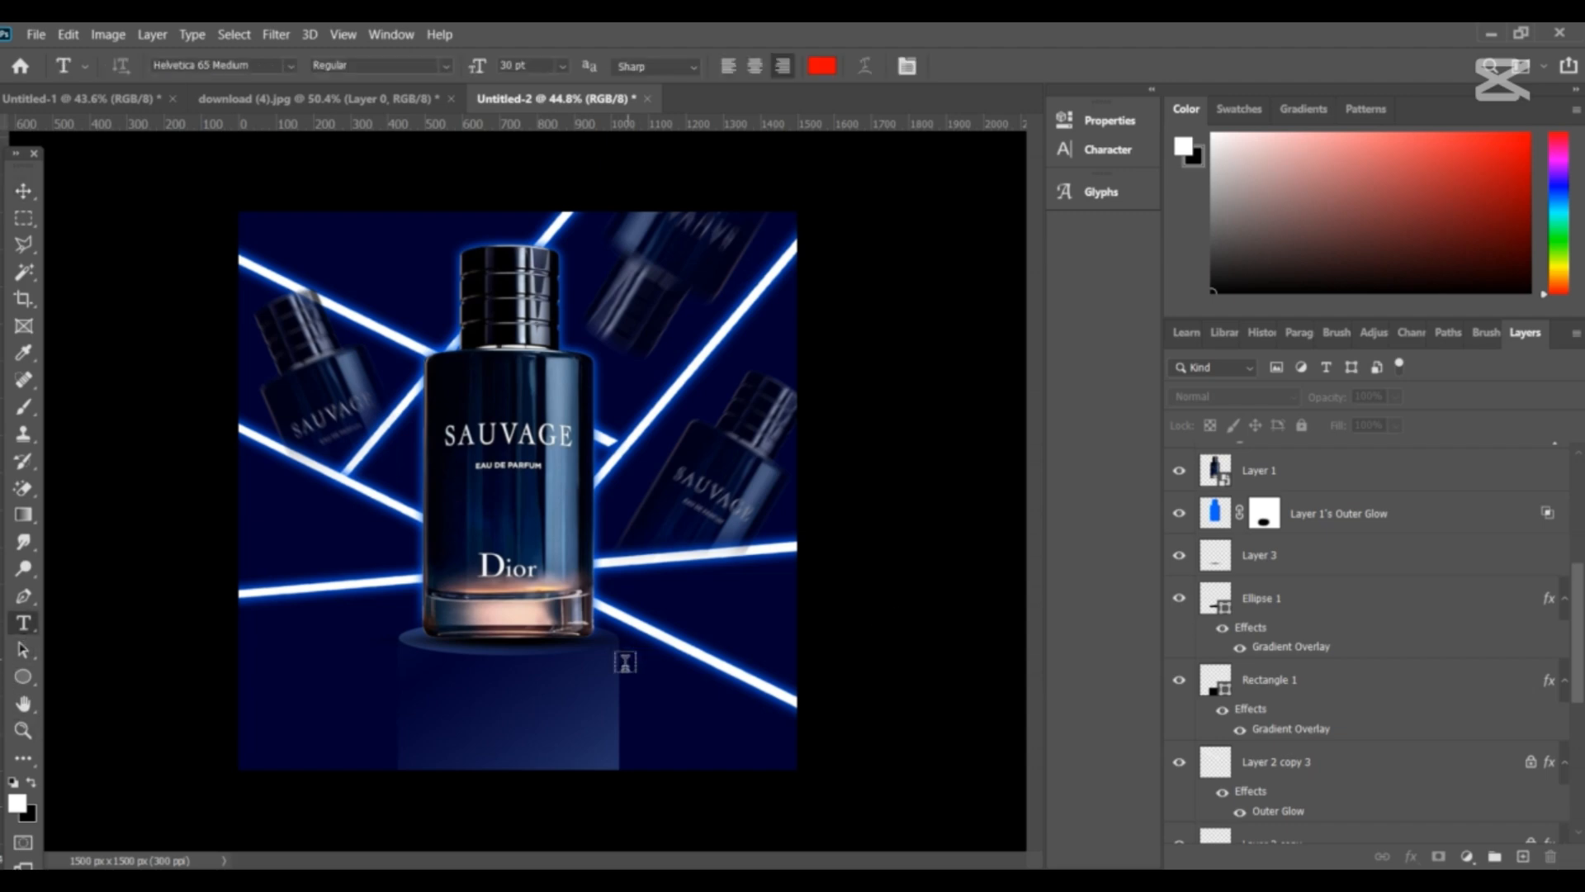
click(563, 710)
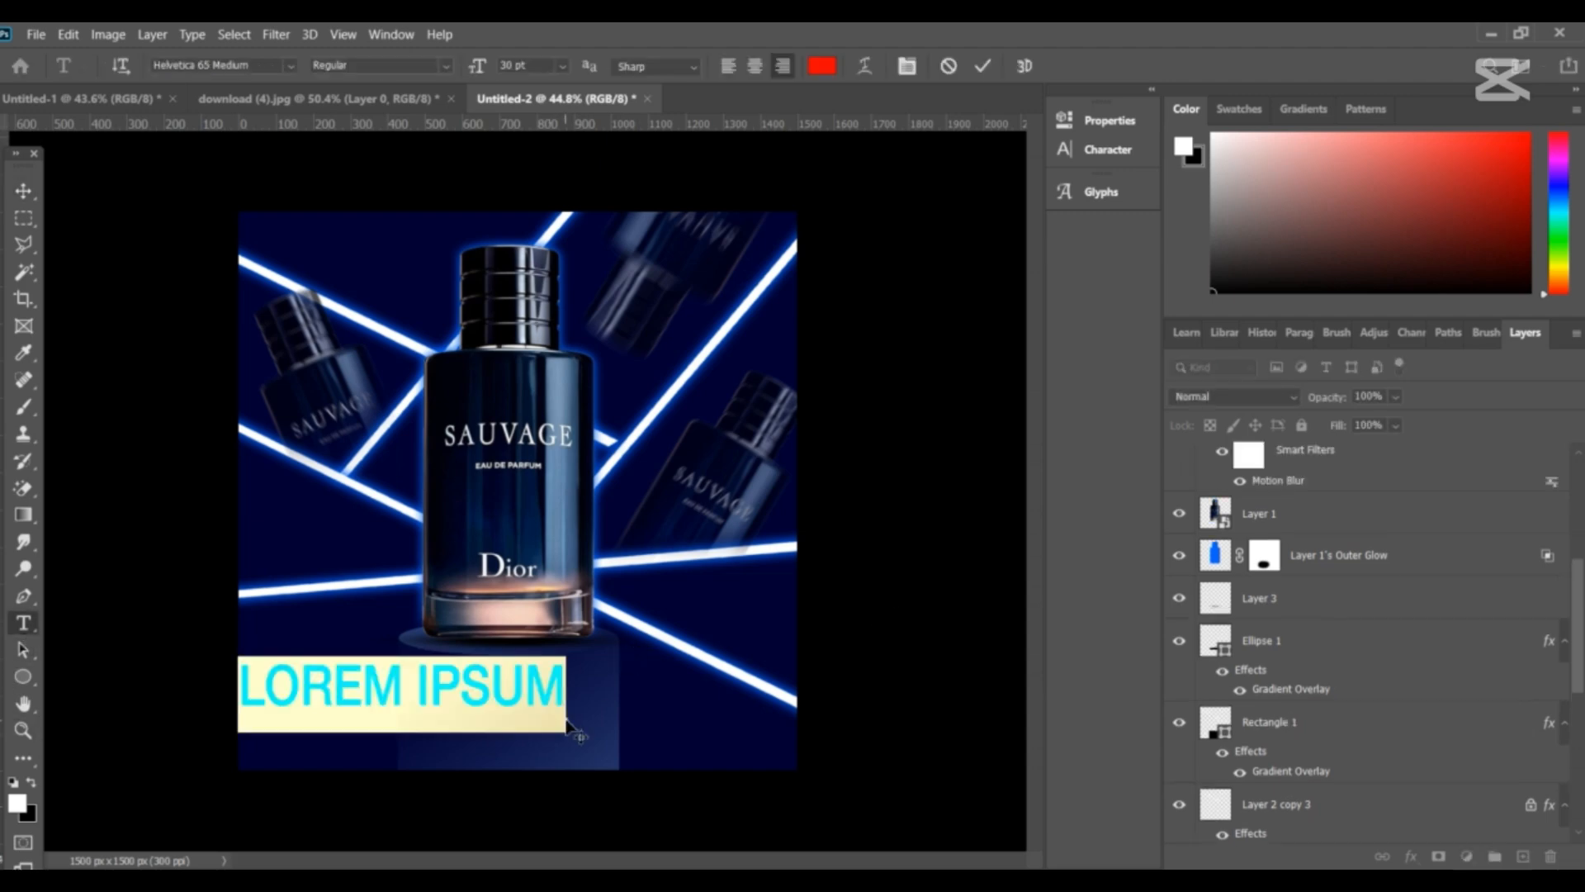
text(SHOP )
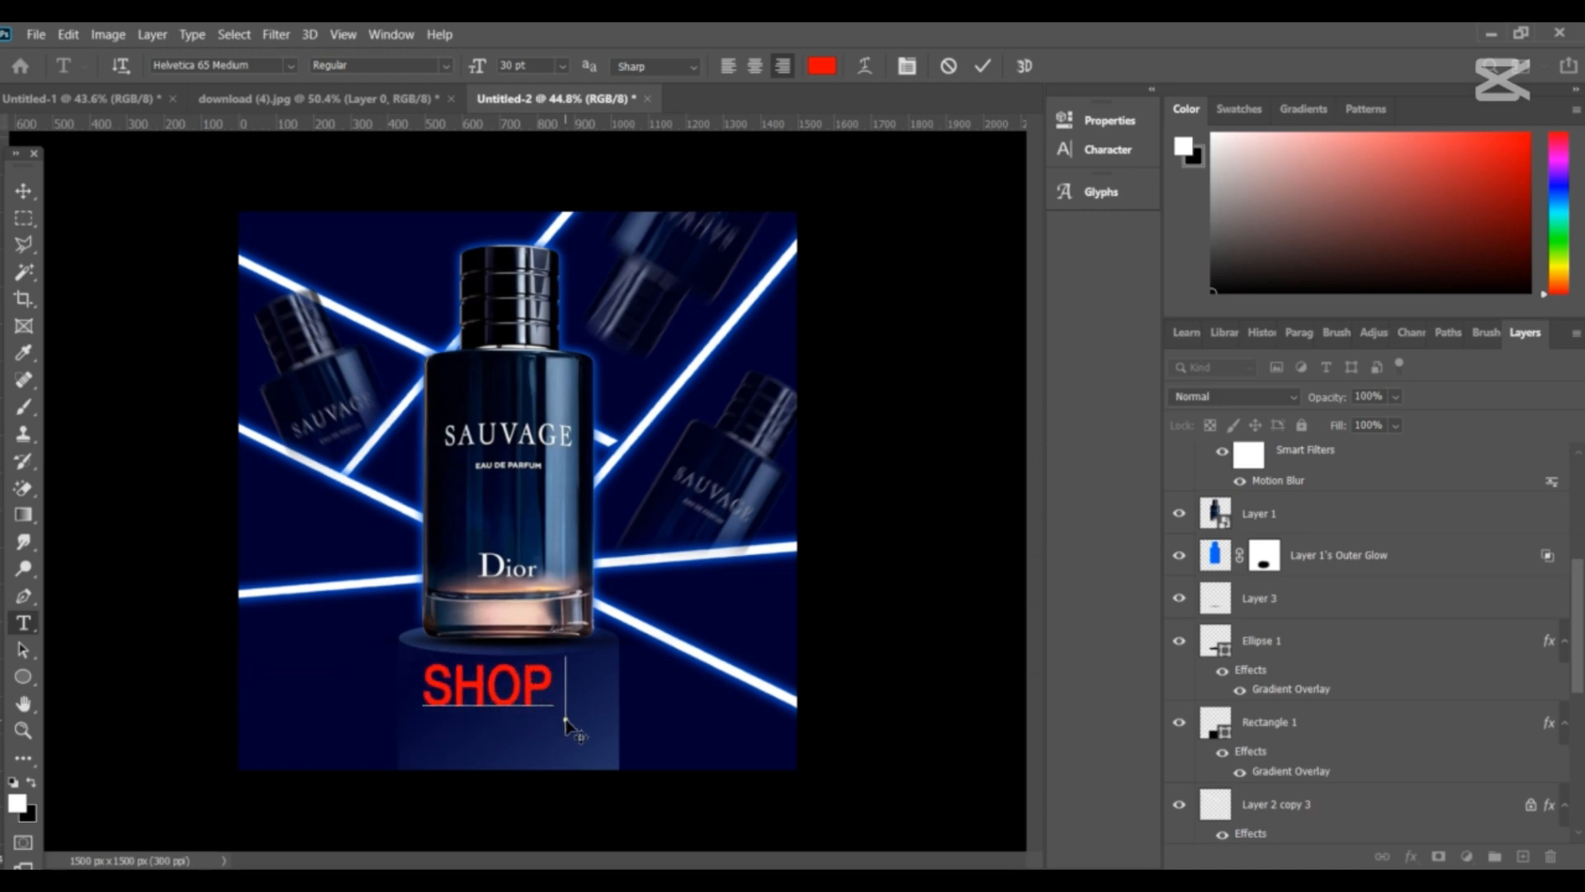
text(NOW)
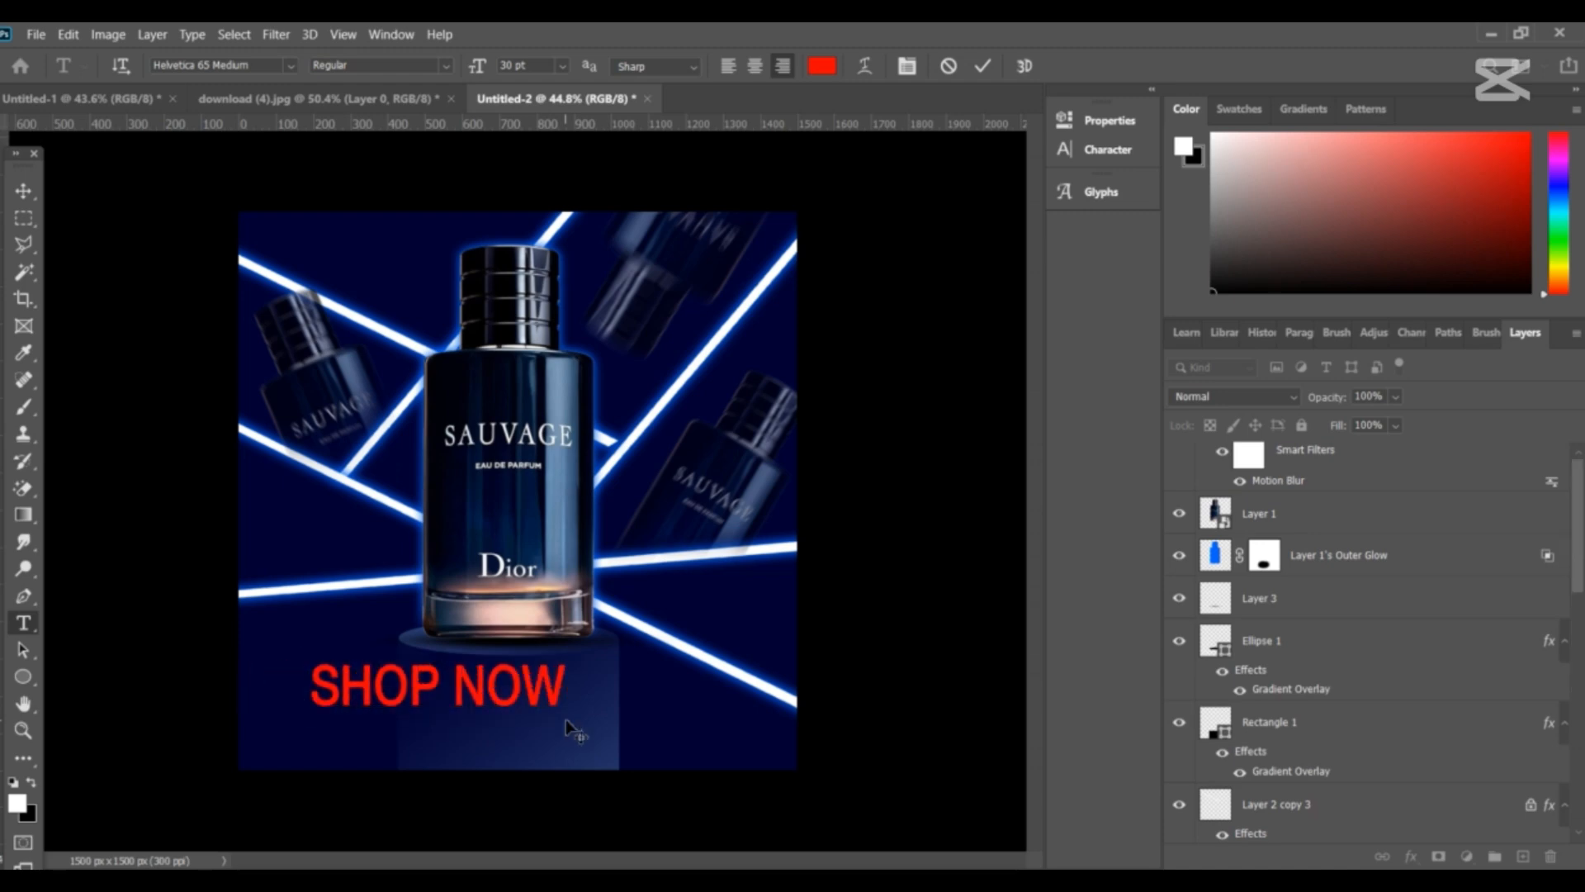
key(ctrl+Return)
- Scale the SHOP NOW text to 74.75% and place it on the front of the pedestal
click(24, 196)
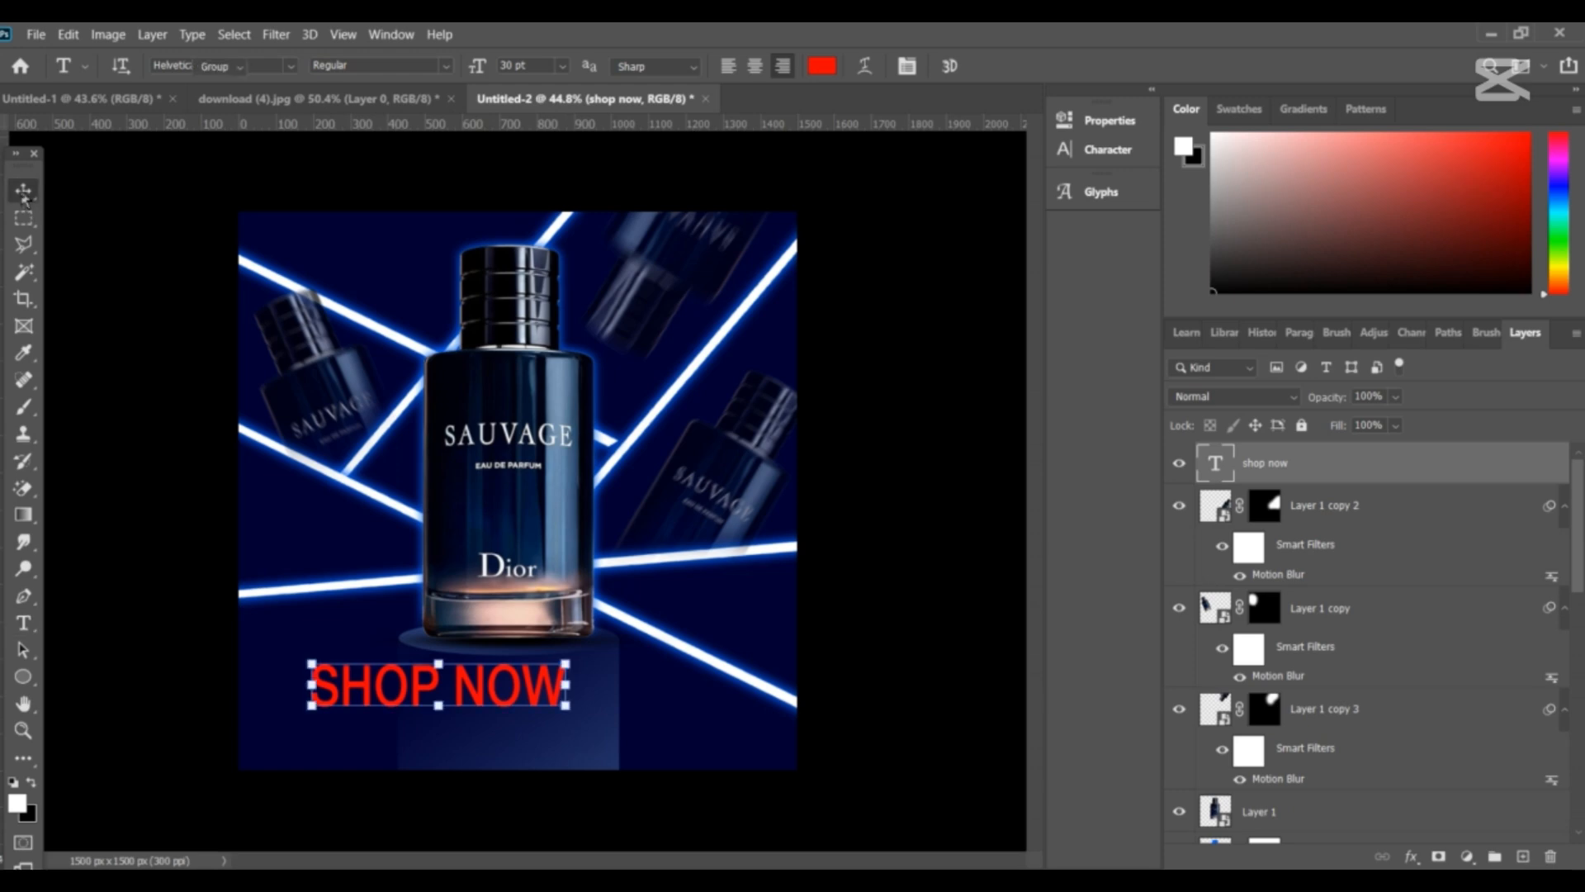
key(ctrl+t)
drag(508, 688, 541, 722)
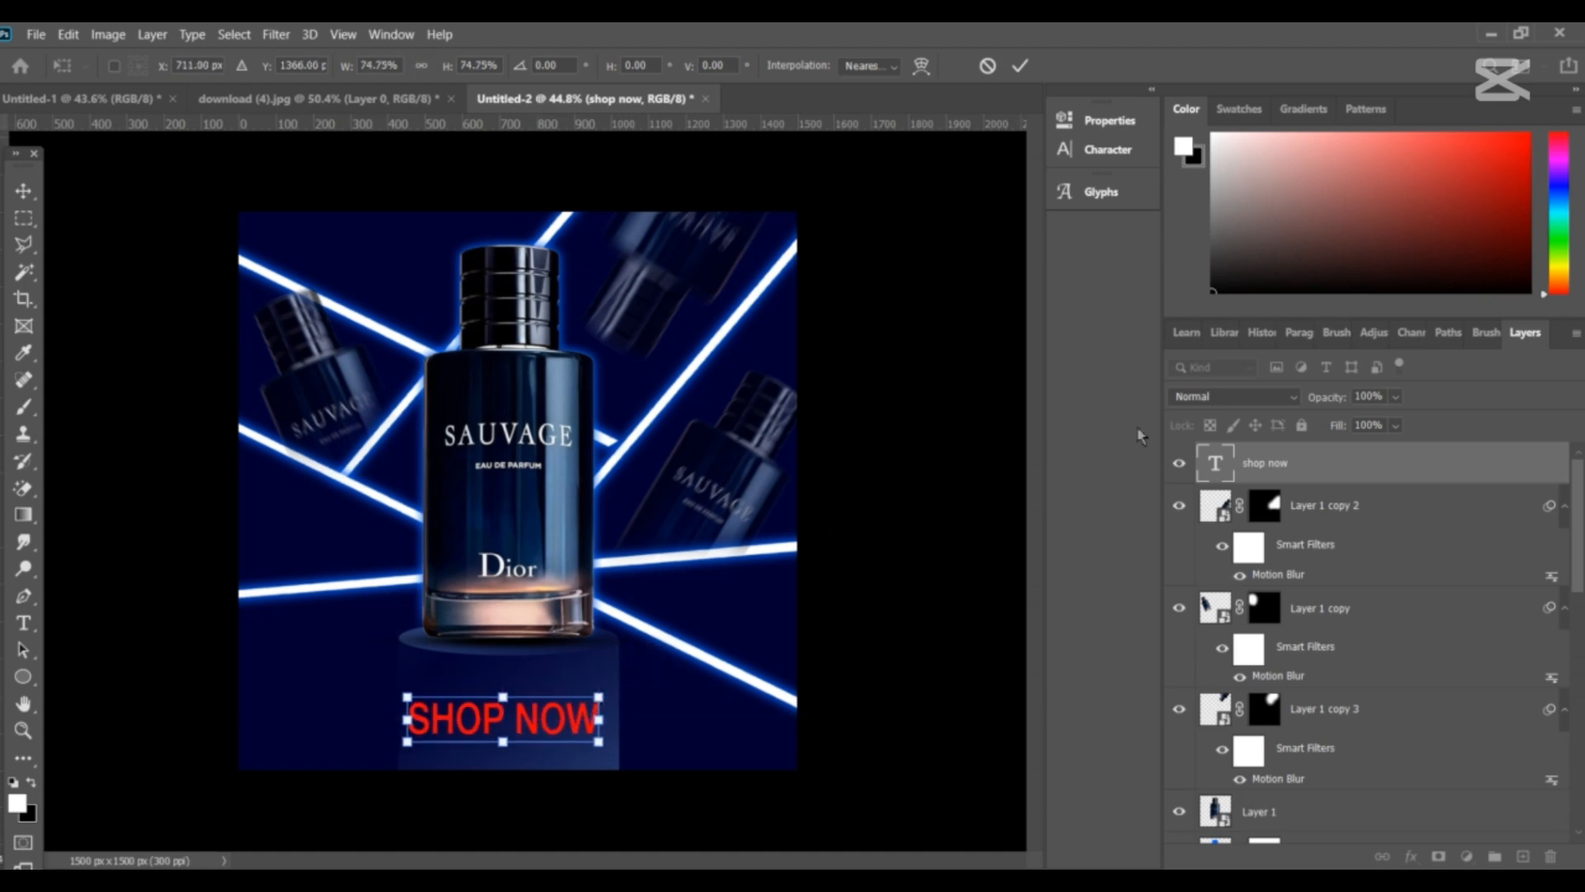
key(Return)
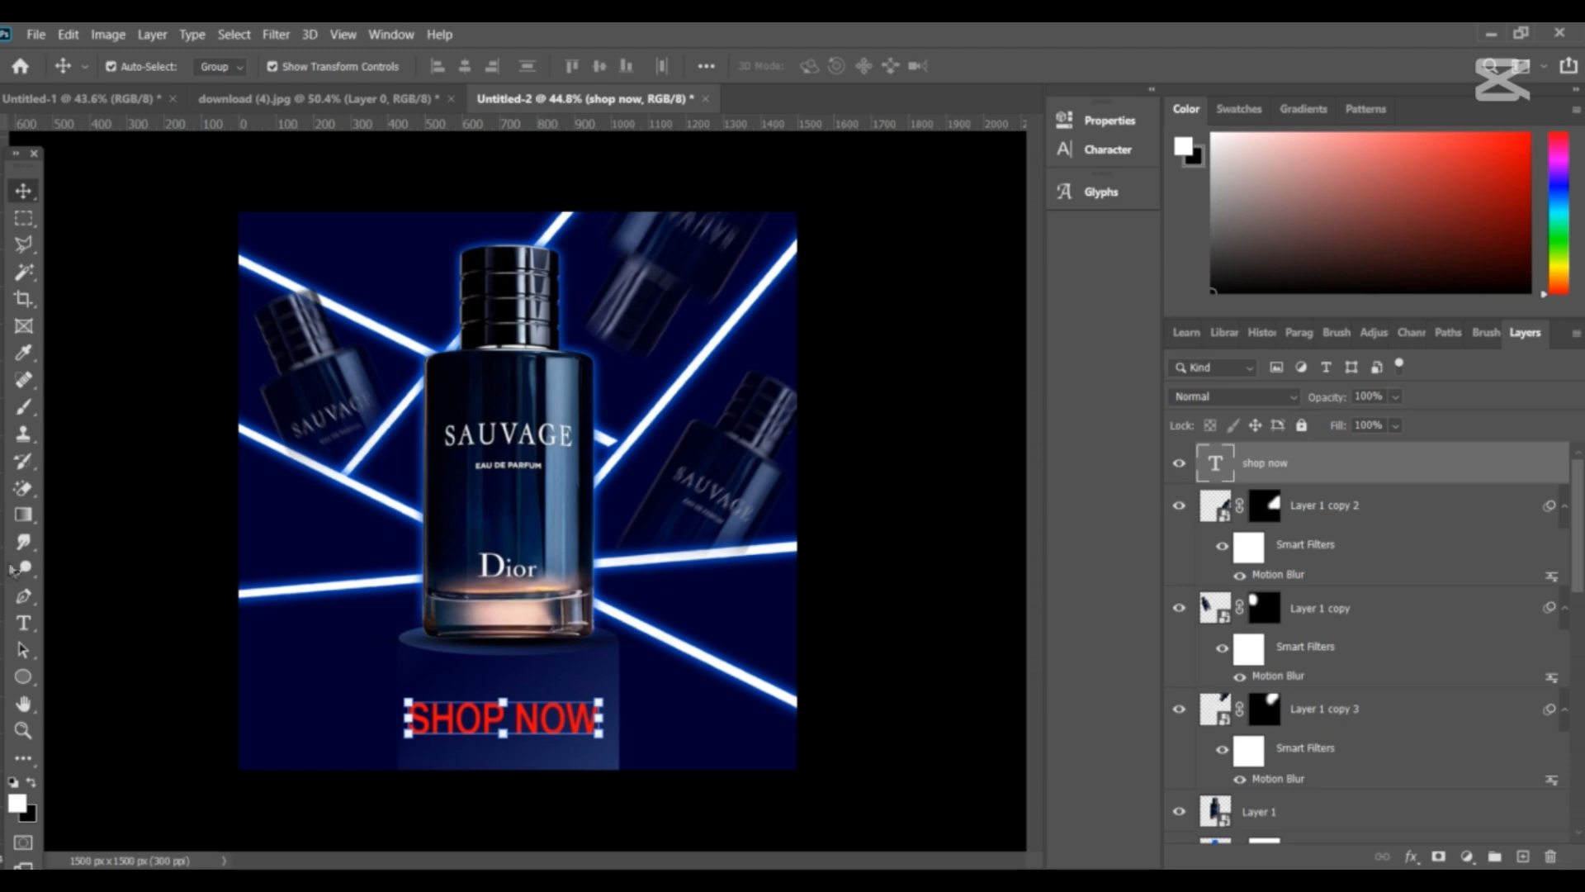
- Draw a rounded rectangle about 638 × 155 px around the SHOP NOW text
click(23, 676)
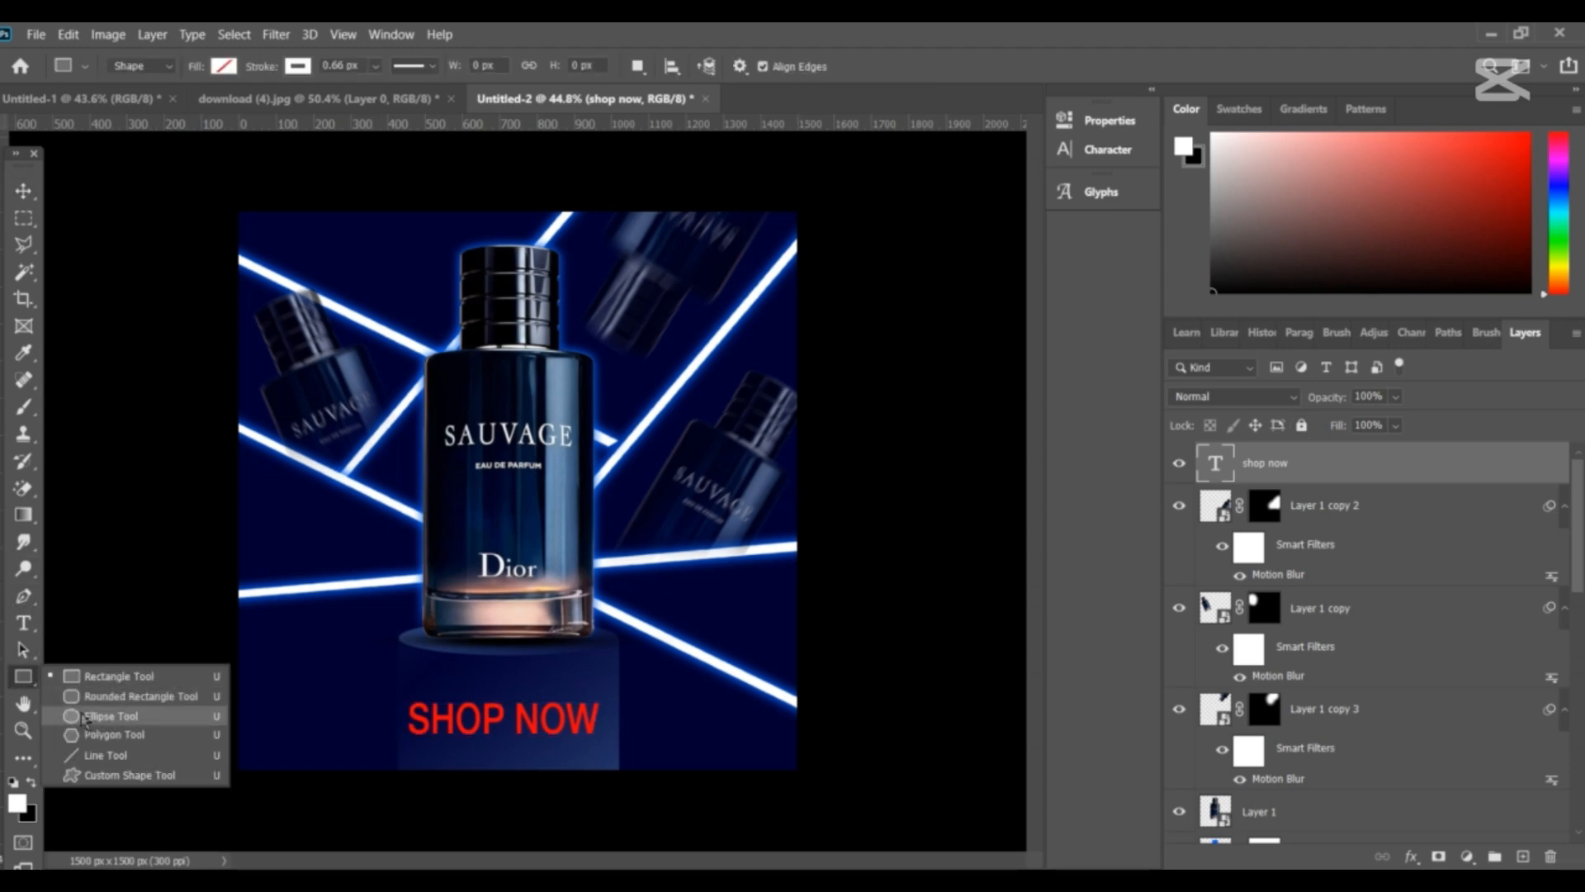
click(116, 696)
drag(389, 694, 628, 752)
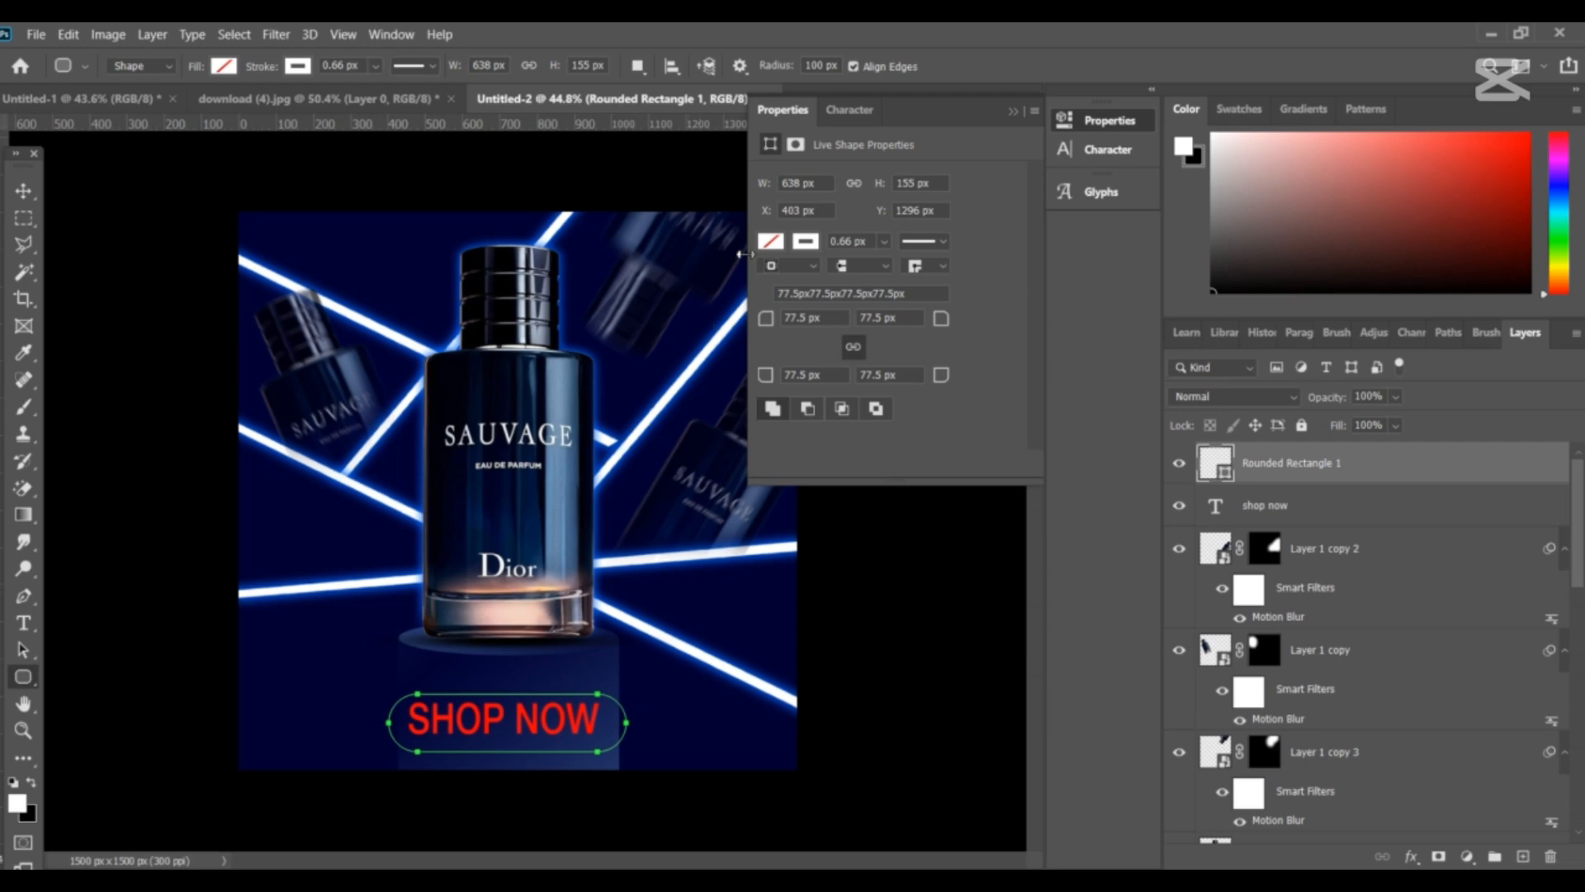
- Fill the rounded rectangle with bright blue, remove its stroke, and place its layer beneath the SHOP NOW text
click(805, 242)
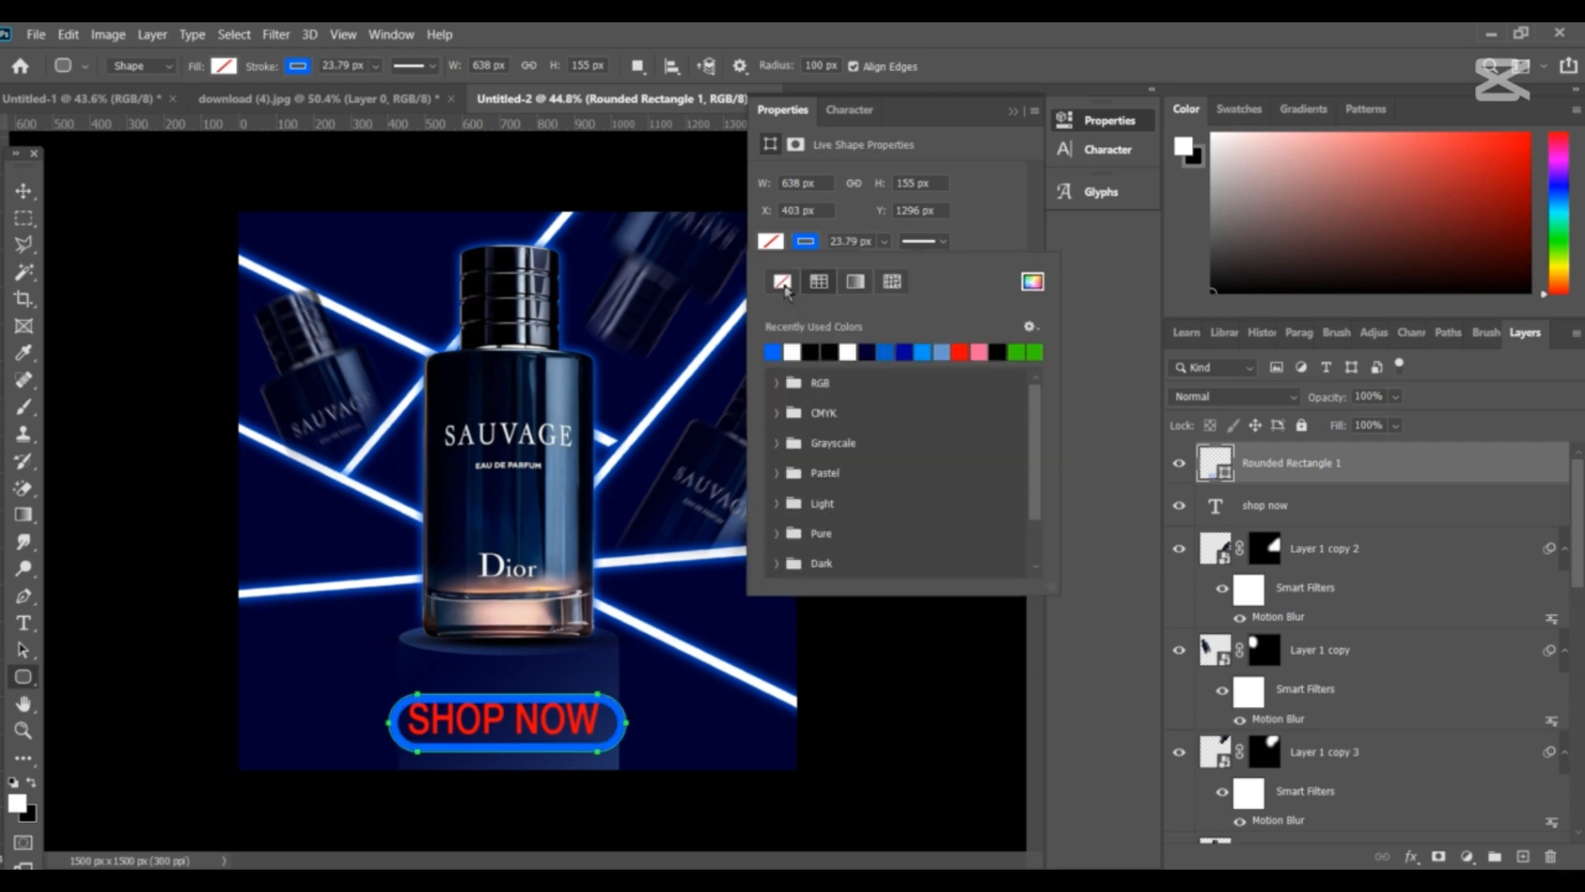
click(782, 282)
click(771, 242)
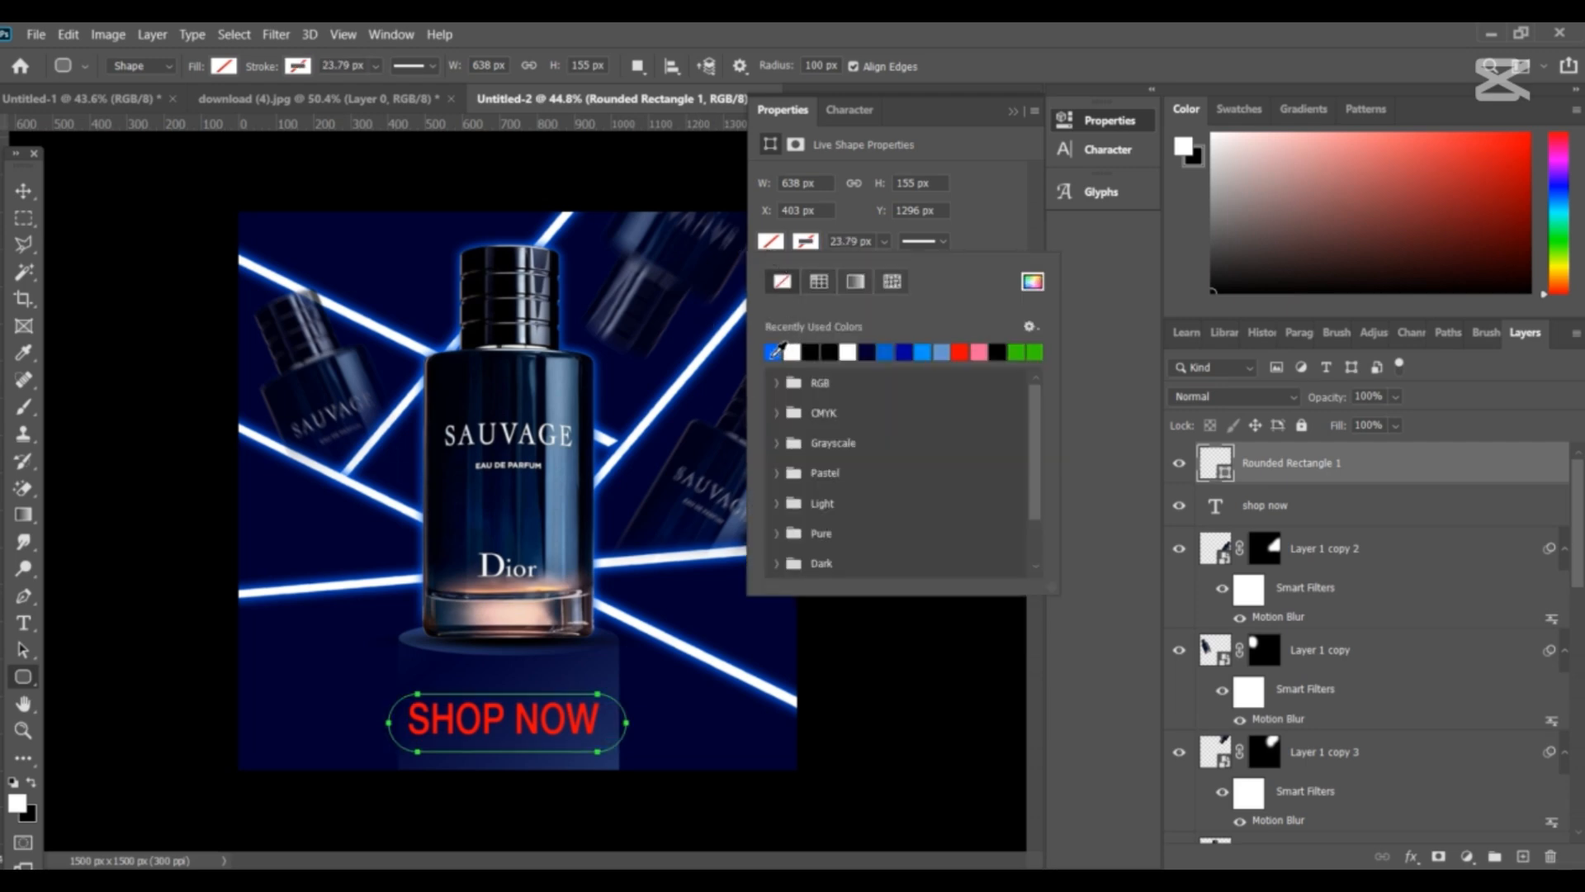
click(774, 352)
click(1017, 112)
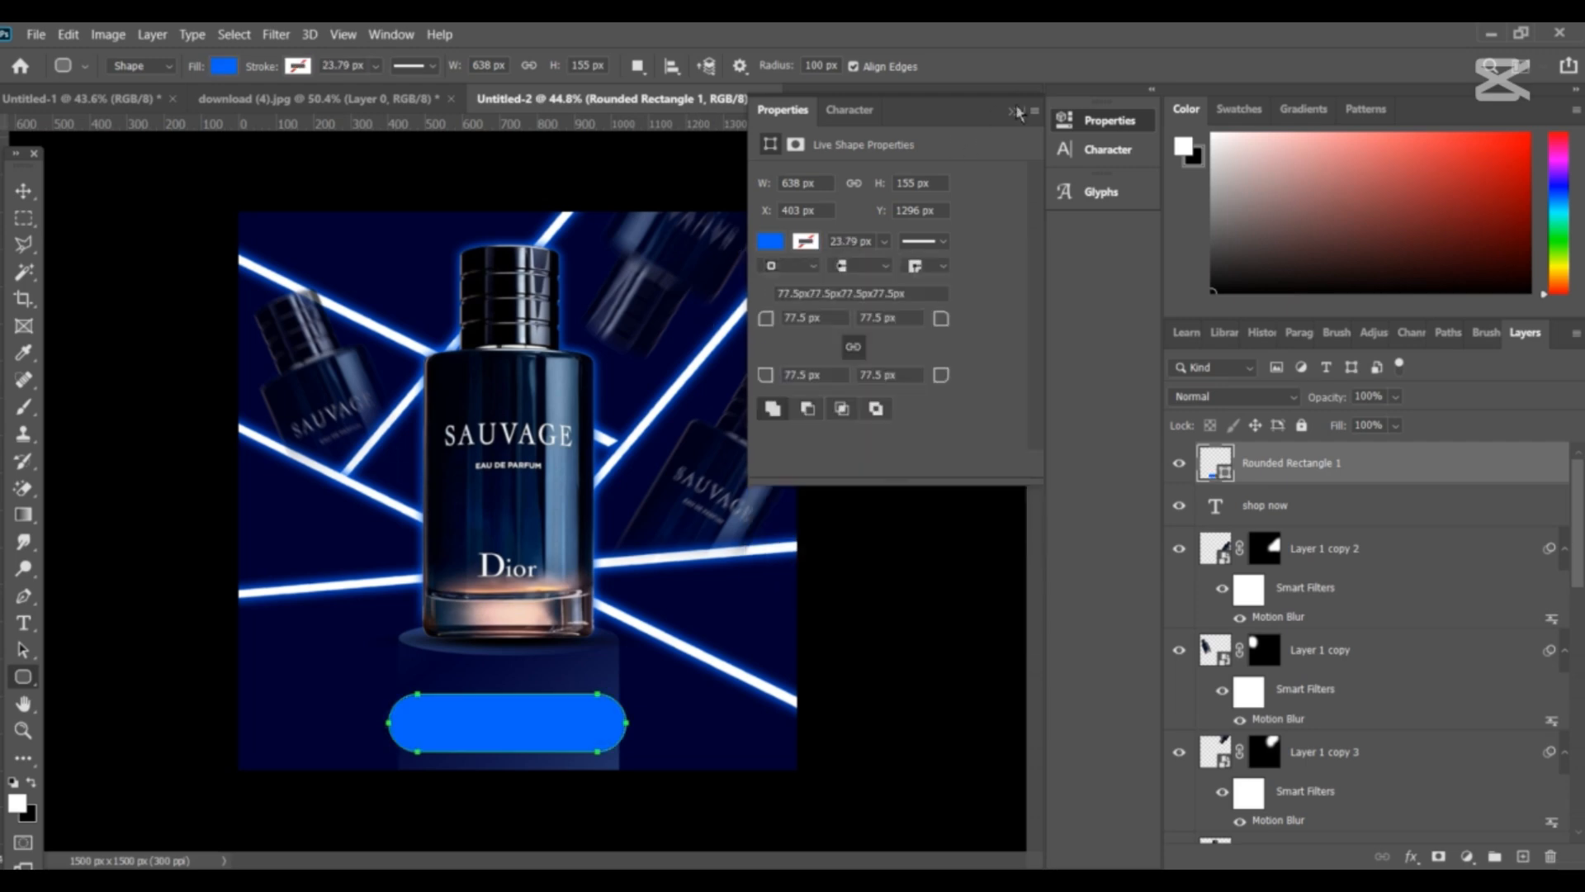
click(1014, 111)
drag(1267, 458, 1323, 516)
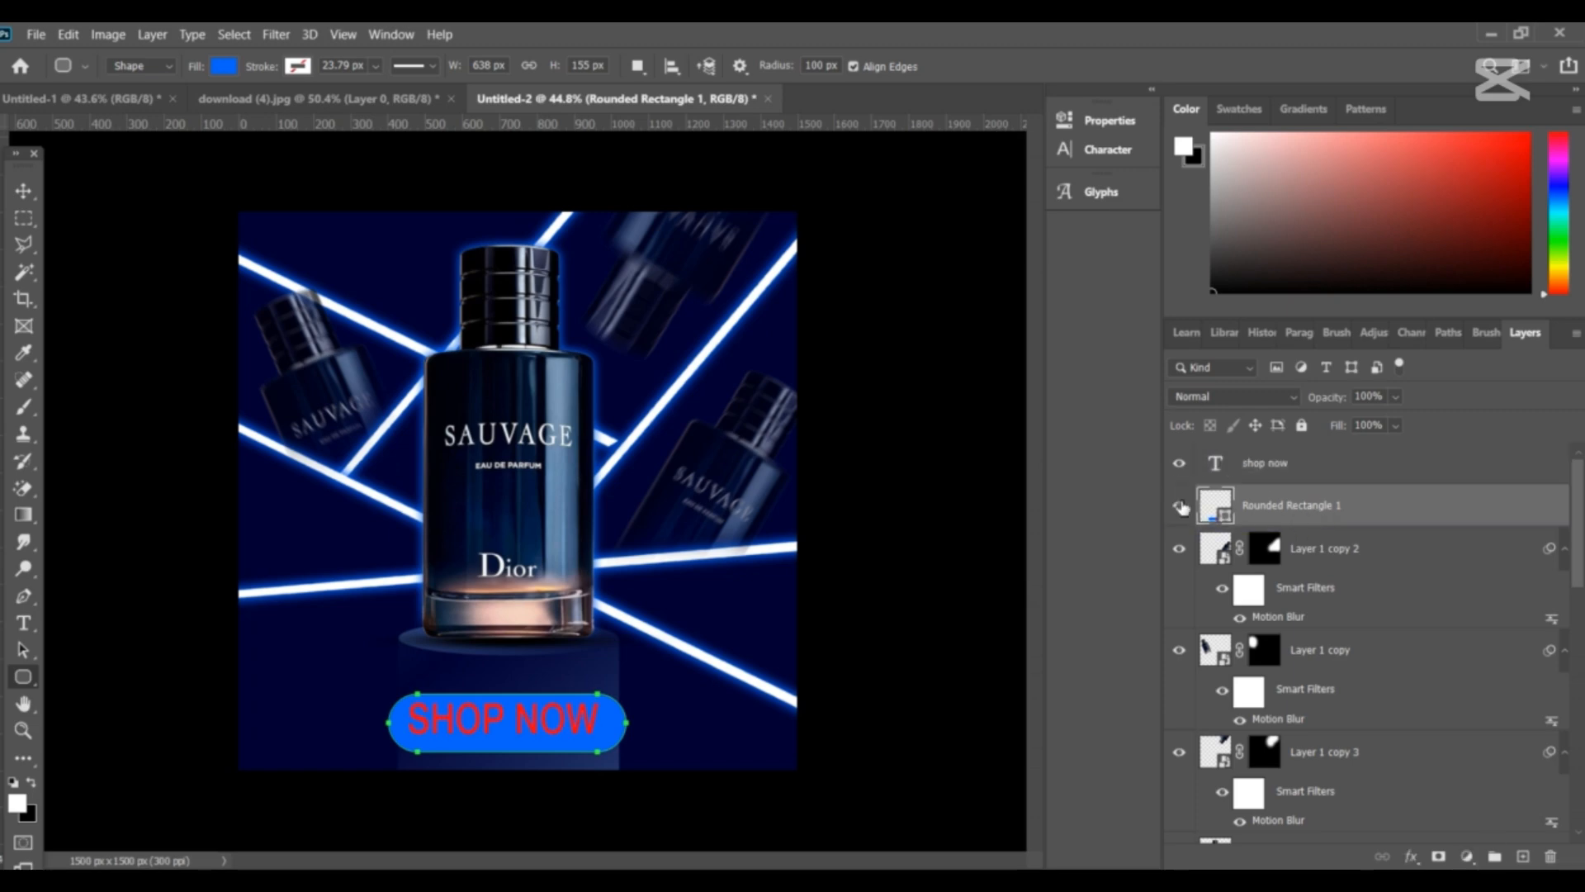
- Change the SHOP NOW text colour to white (ffffff)
click(24, 191)
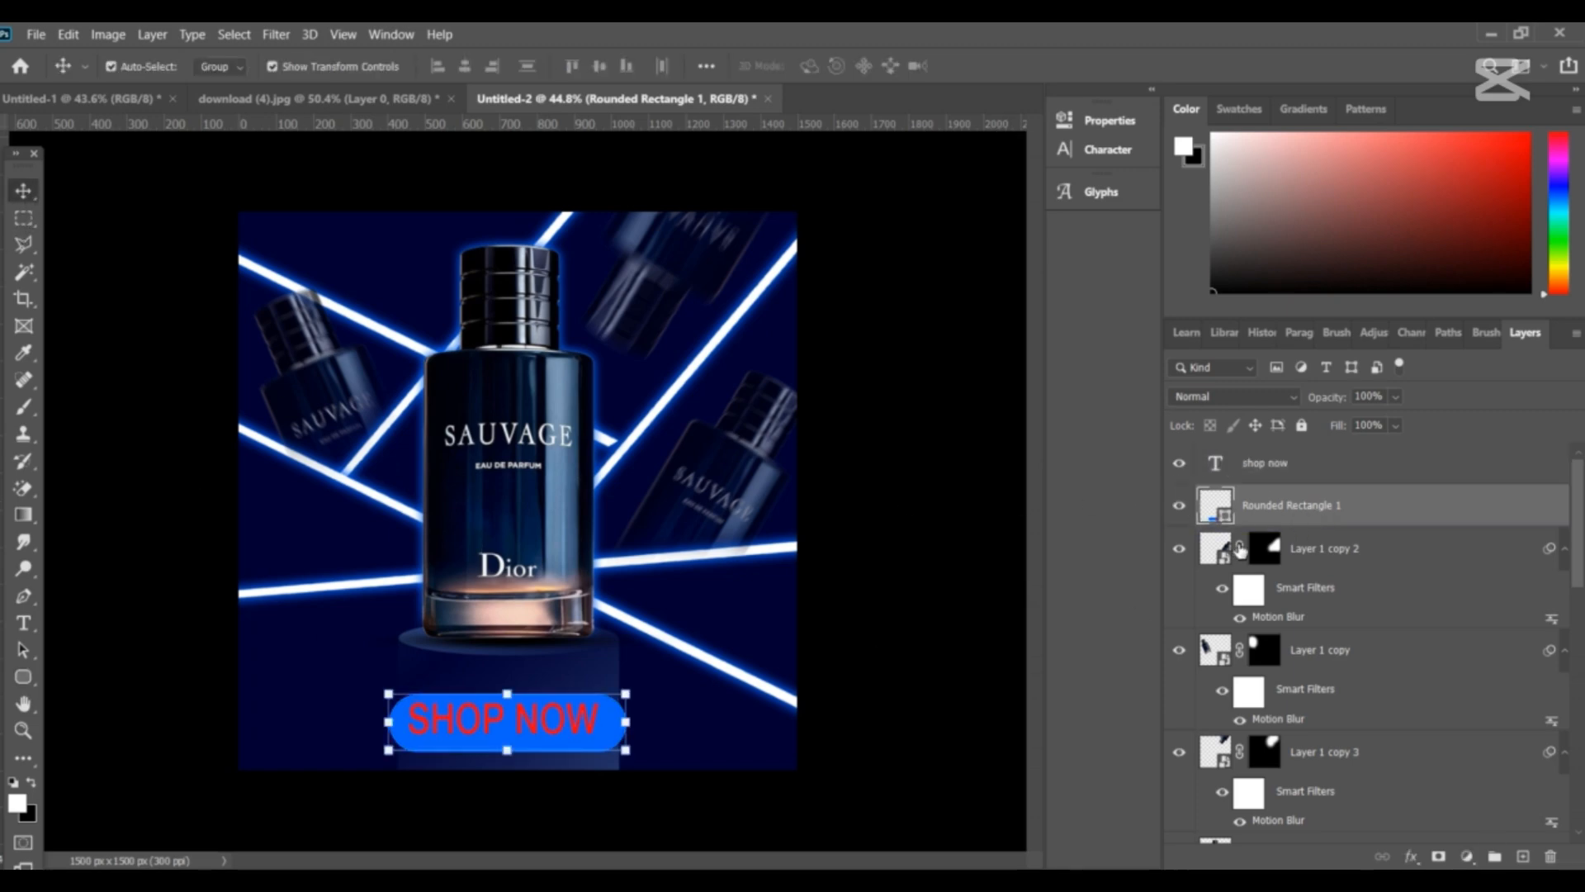
click(1284, 462)
click(1106, 149)
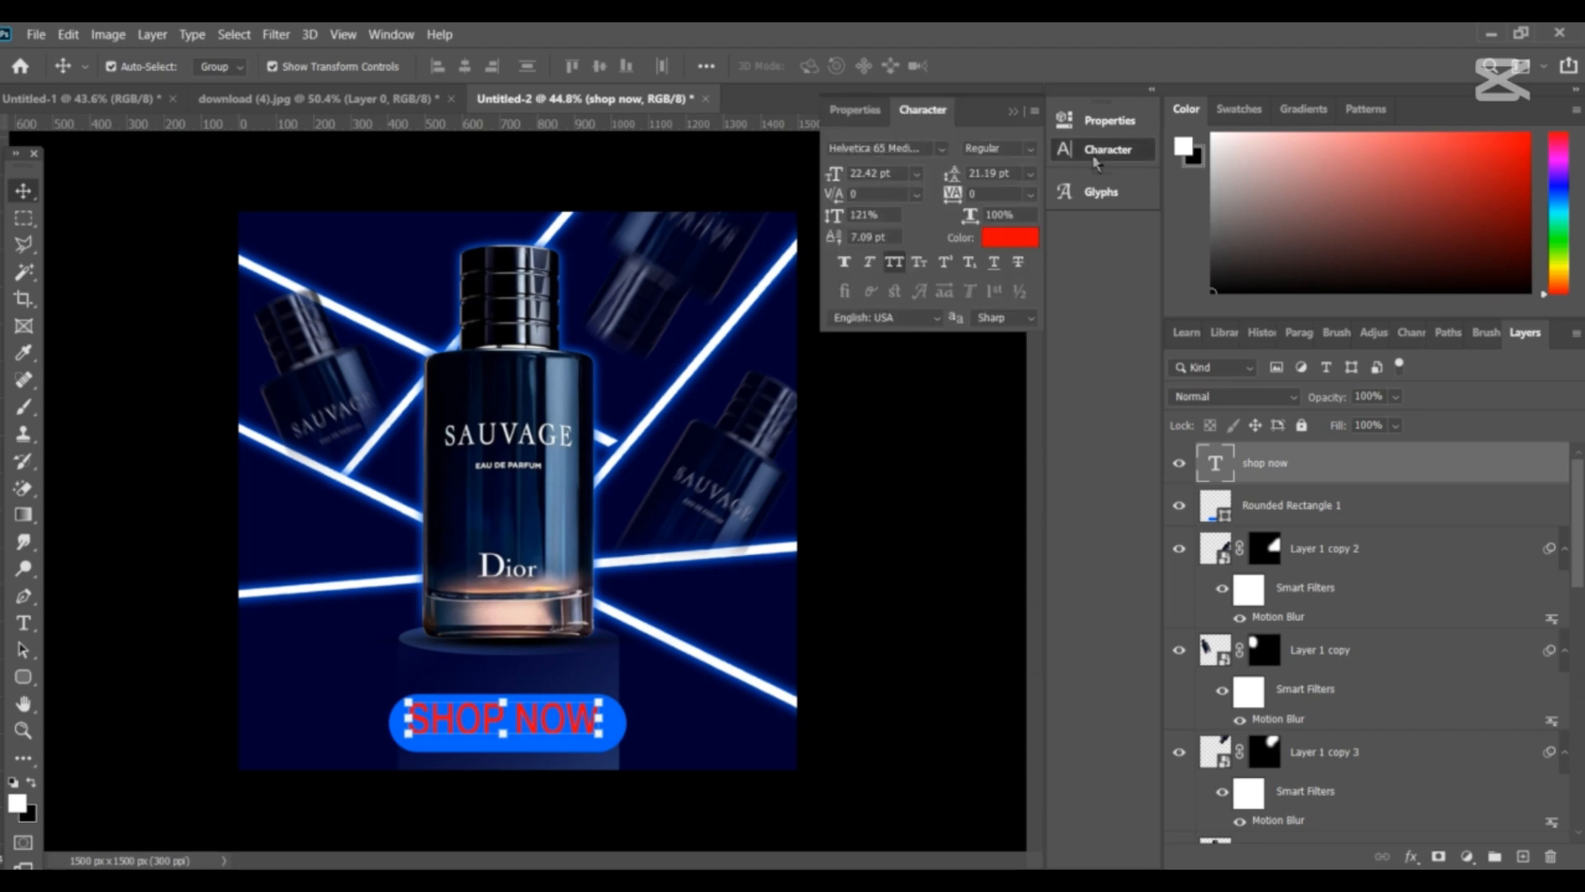
click(1017, 245)
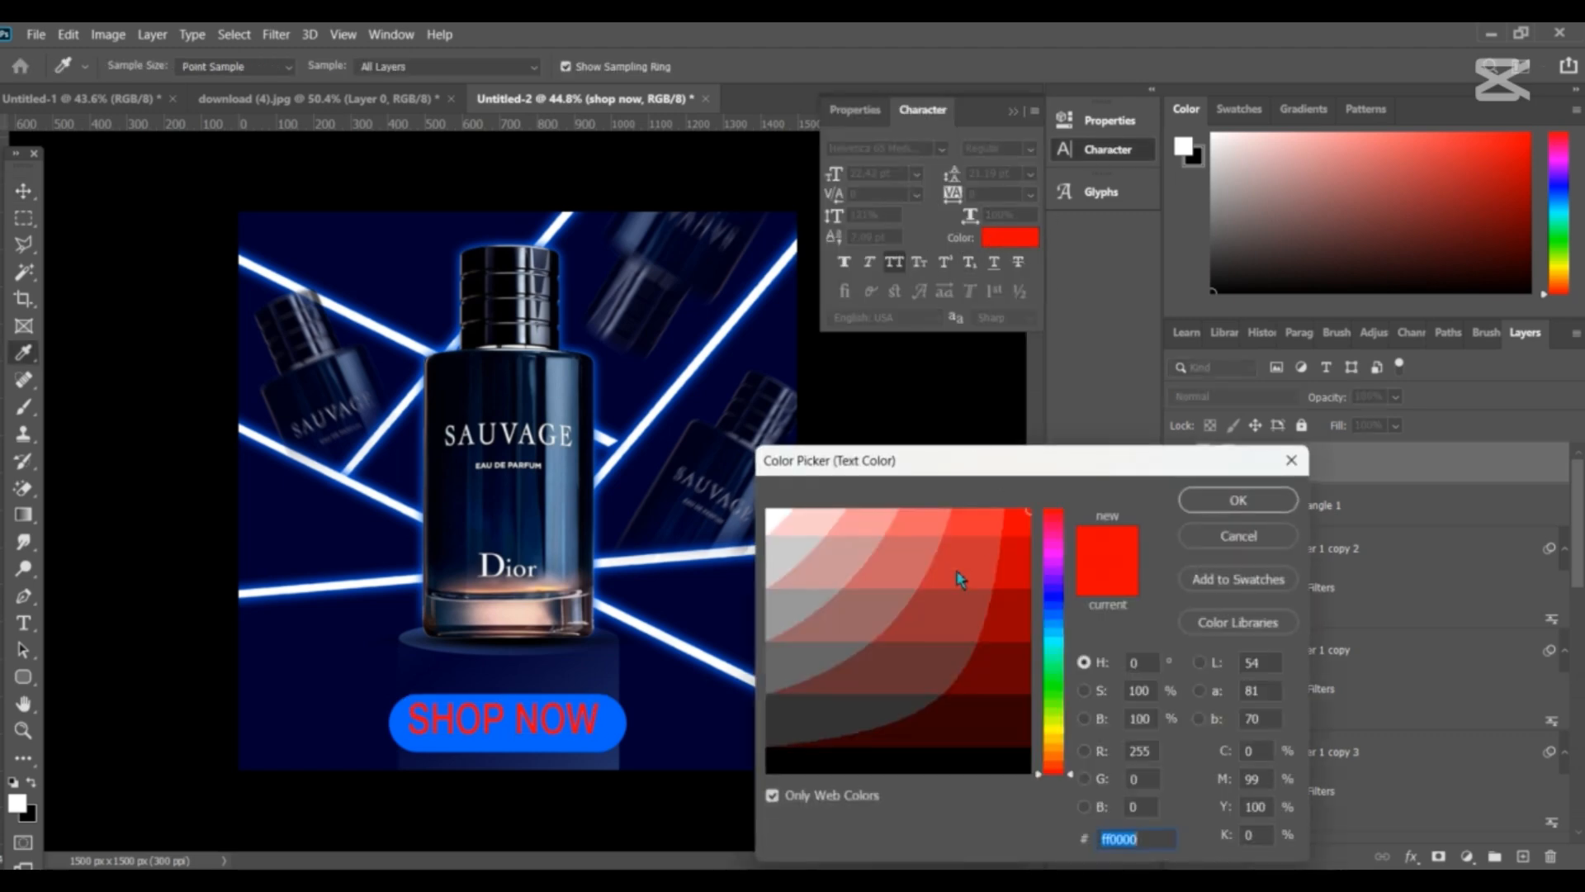
click(771, 513)
click(1239, 499)
key(v)
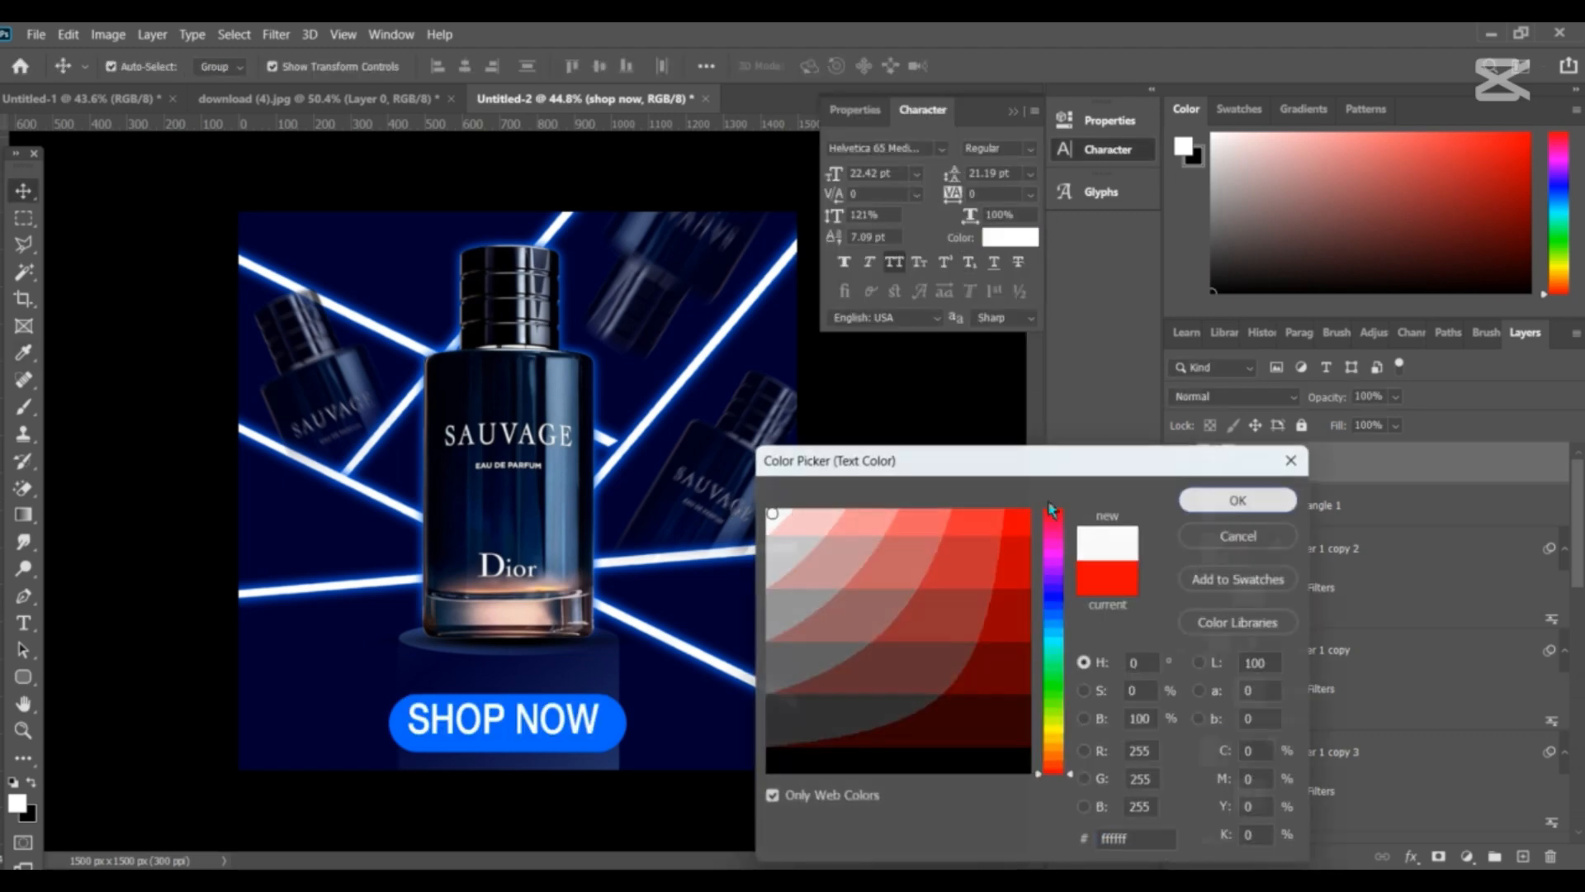
click(949, 522)
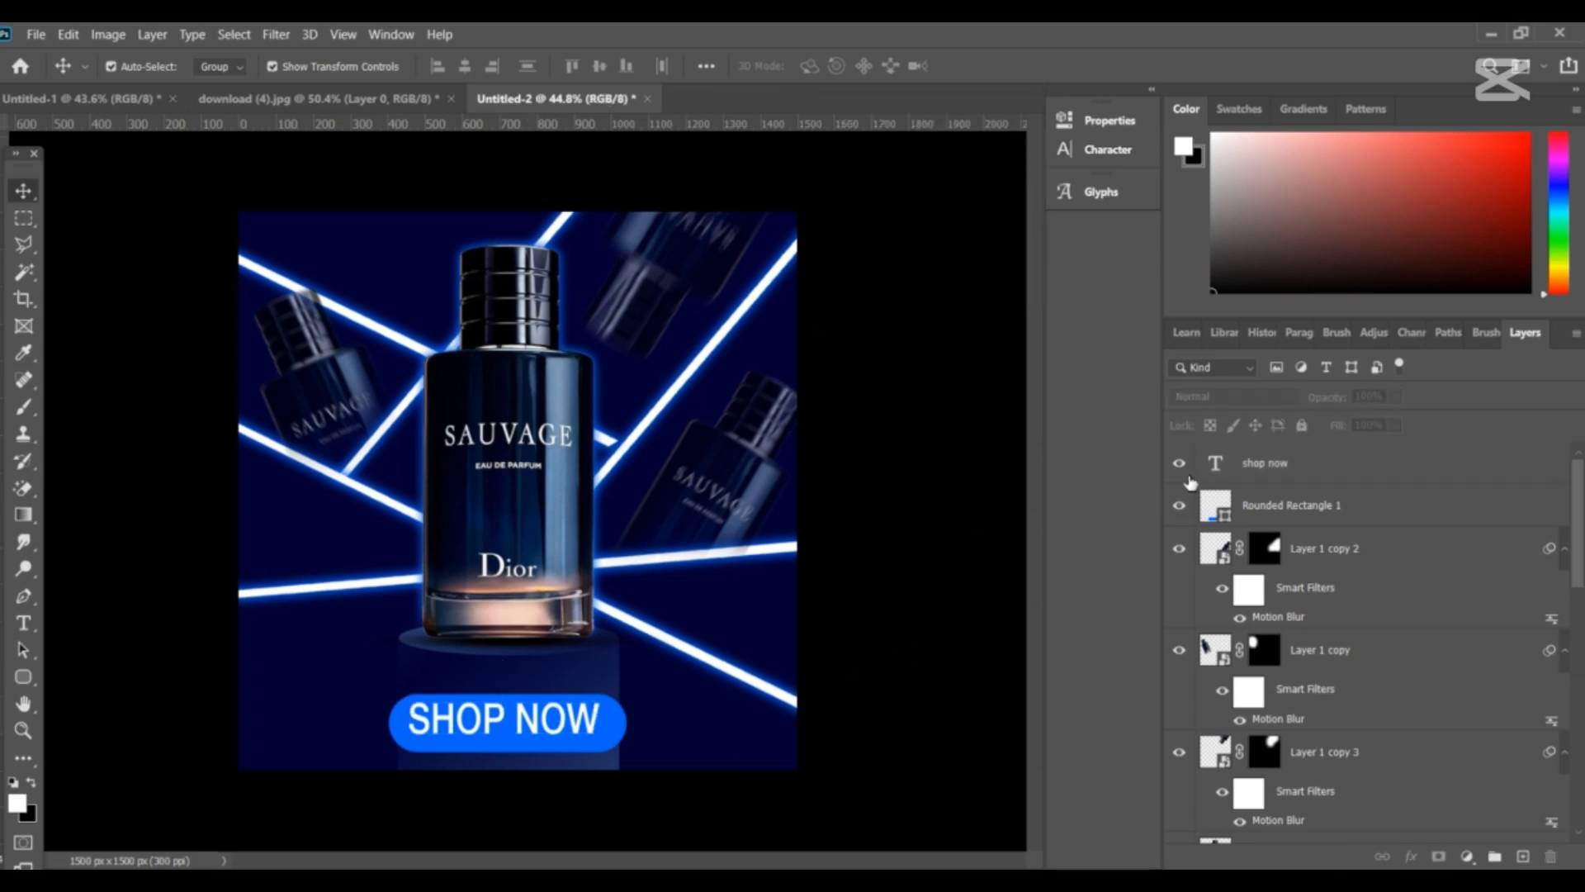
- Centre the SHOP NOW text and the blue rounded rectangle on each other
click(1268, 476)
ctrl+click(1273, 507)
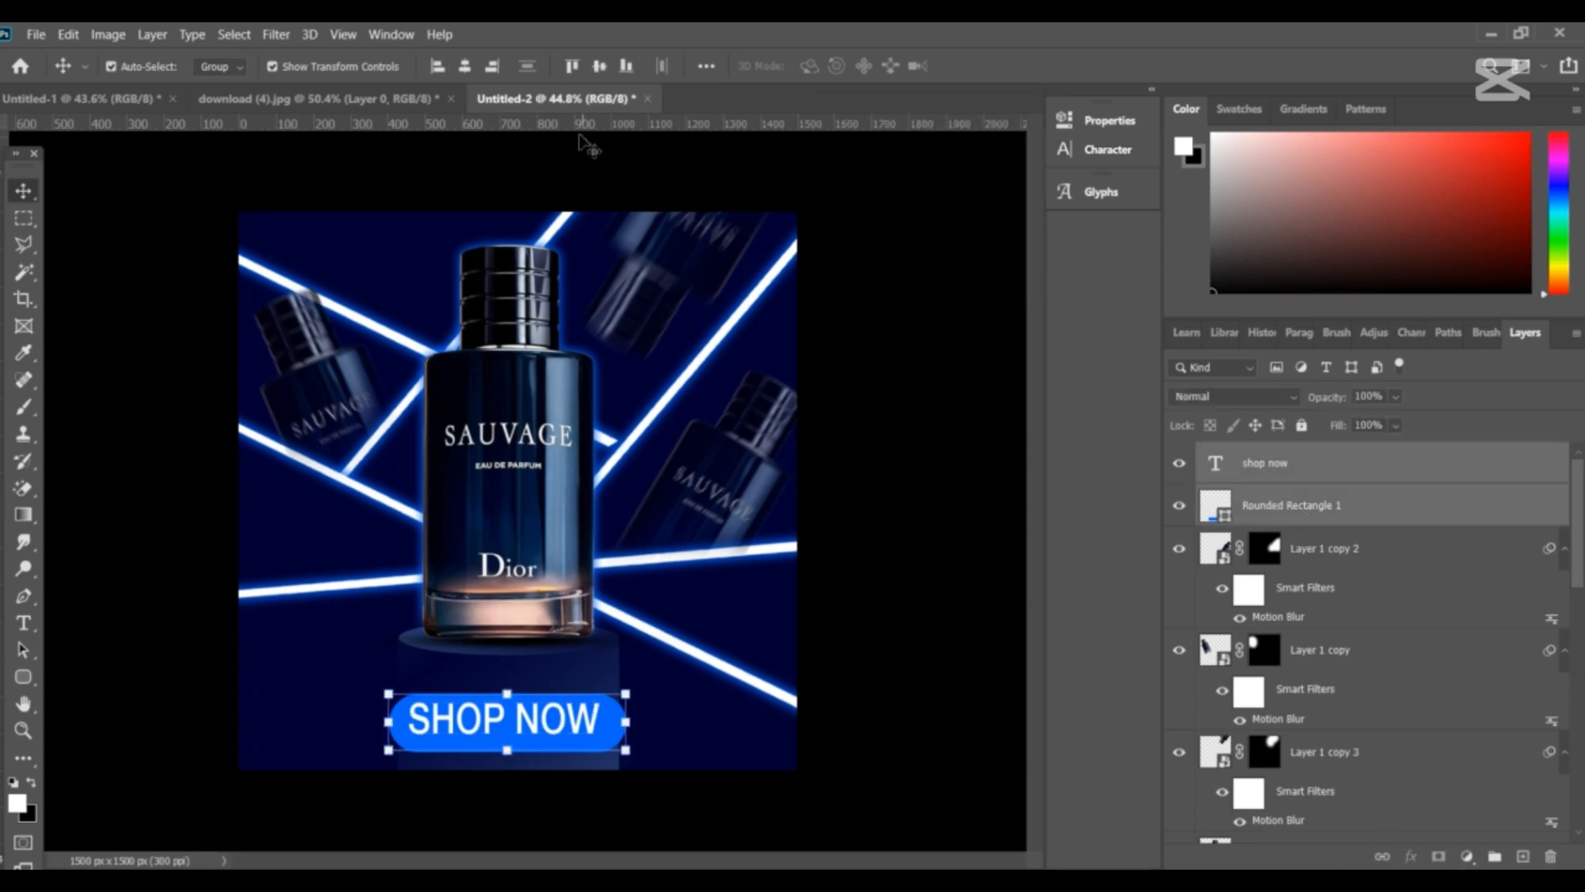
click(599, 66)
click(598, 68)
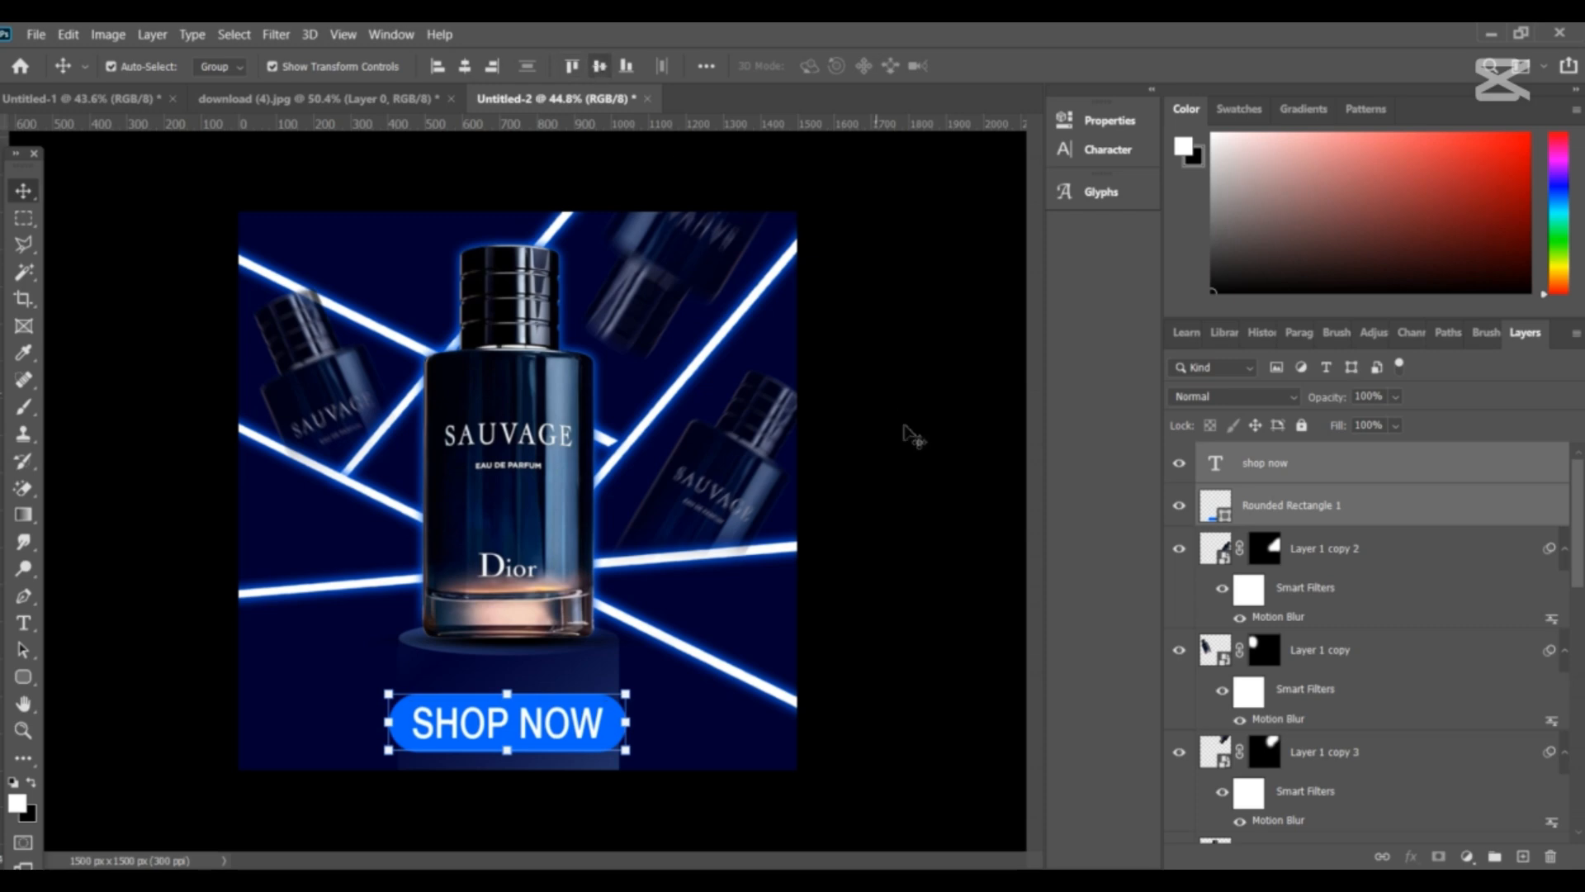
click(918, 529)
- Move the SHOP NOW text and its blue rectangle together down the pedestal to the canvas's lower edge
scroll(593, 687, down, 1)
scroll(592, 687, up, 2)
scroll(601, 698, down, 2)
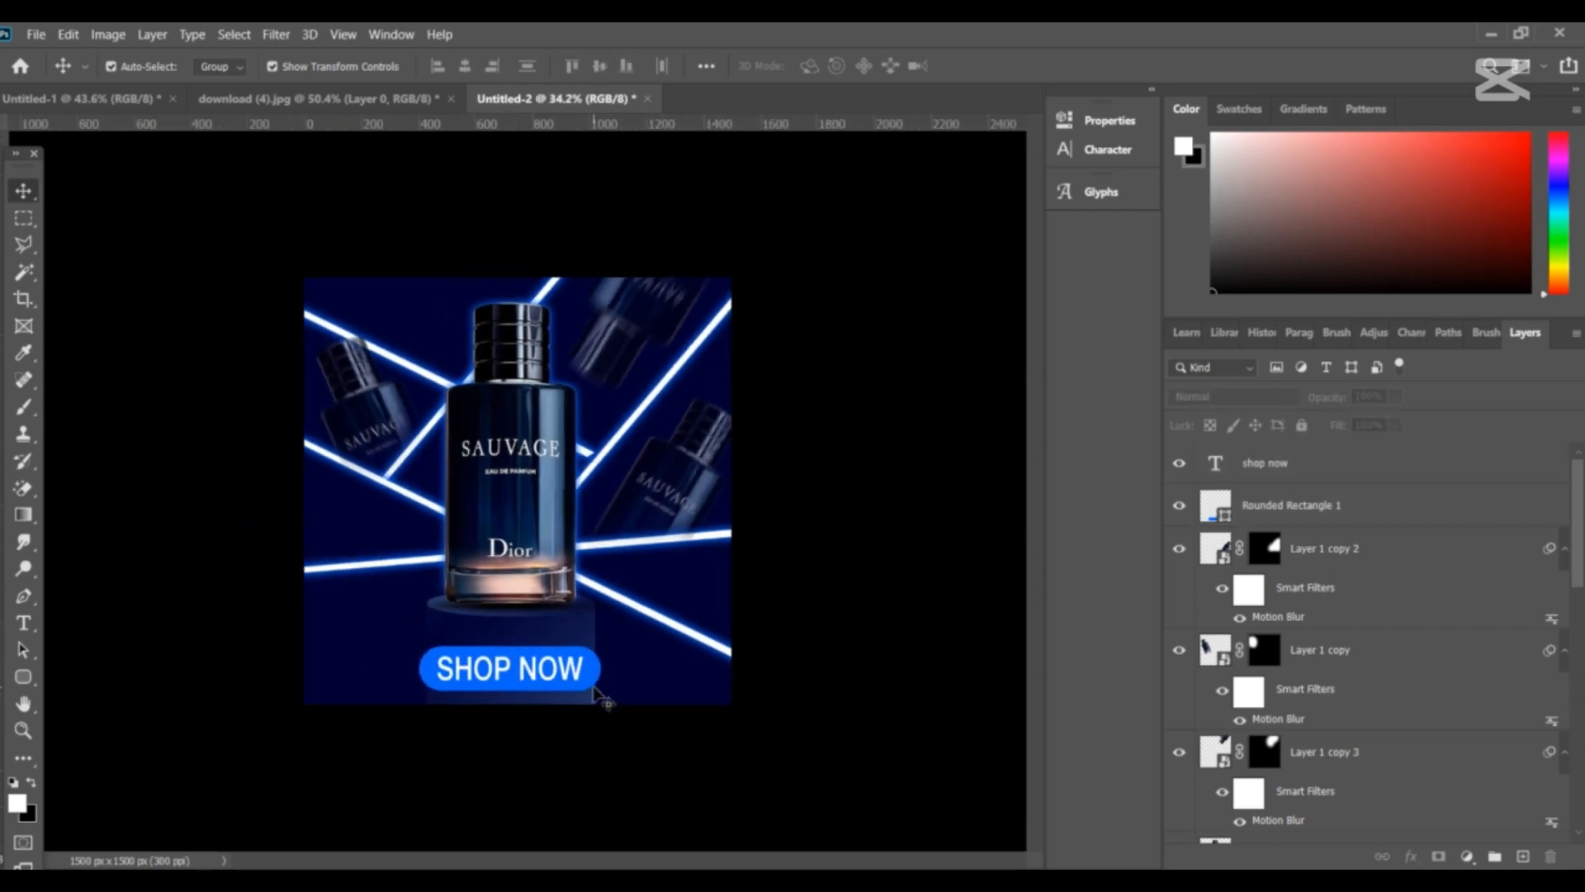
scroll(601, 693, up, 1)
click(1331, 480)
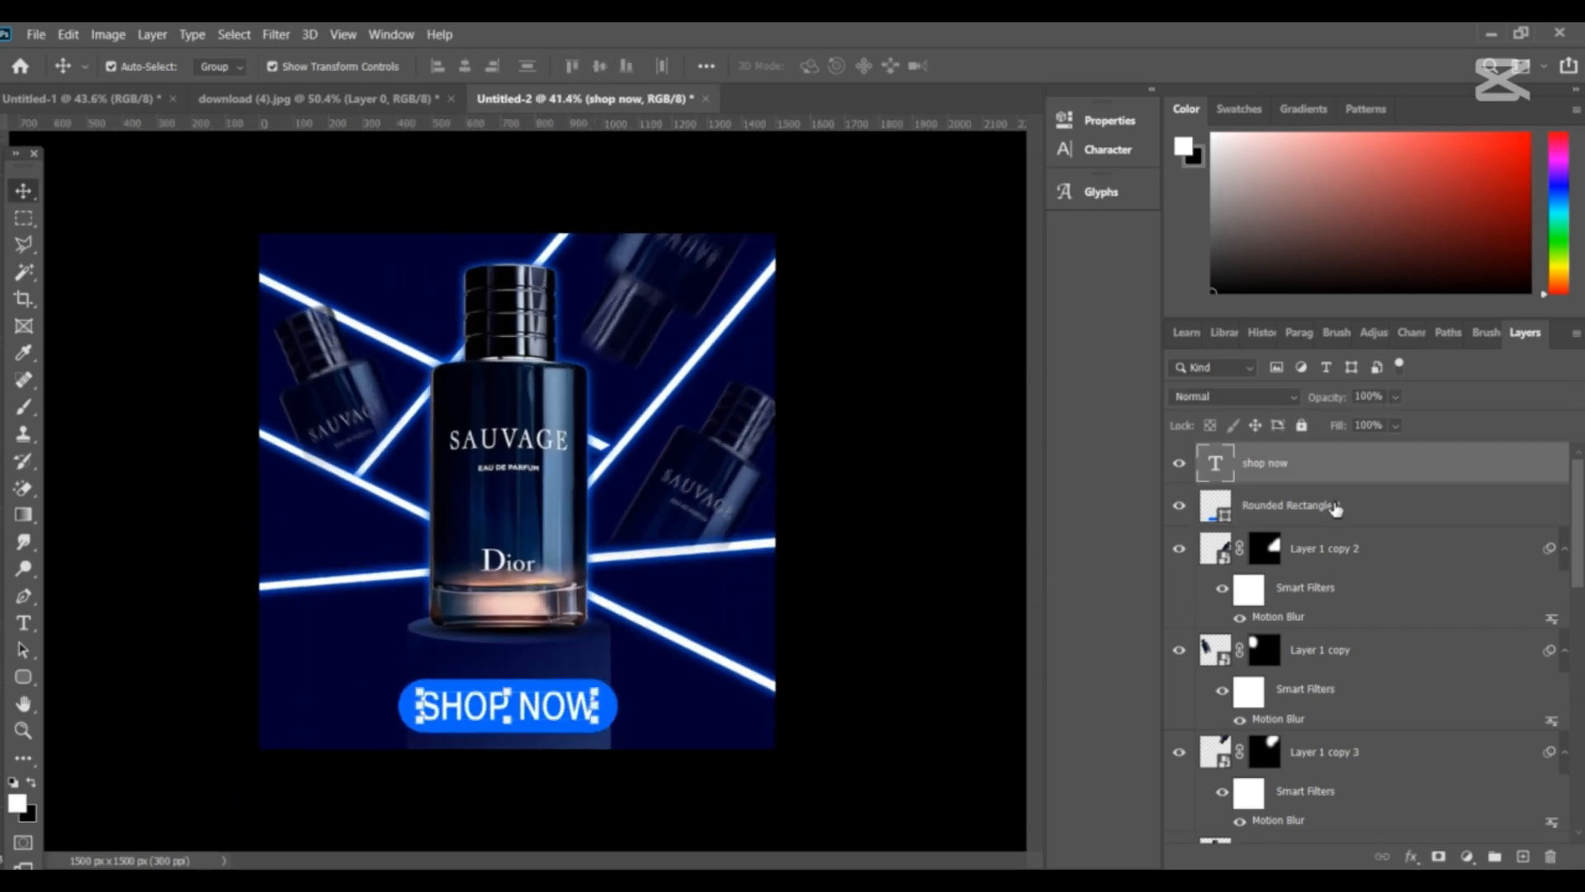
shift+click(525, 679)
drag(528, 682, 528, 692)
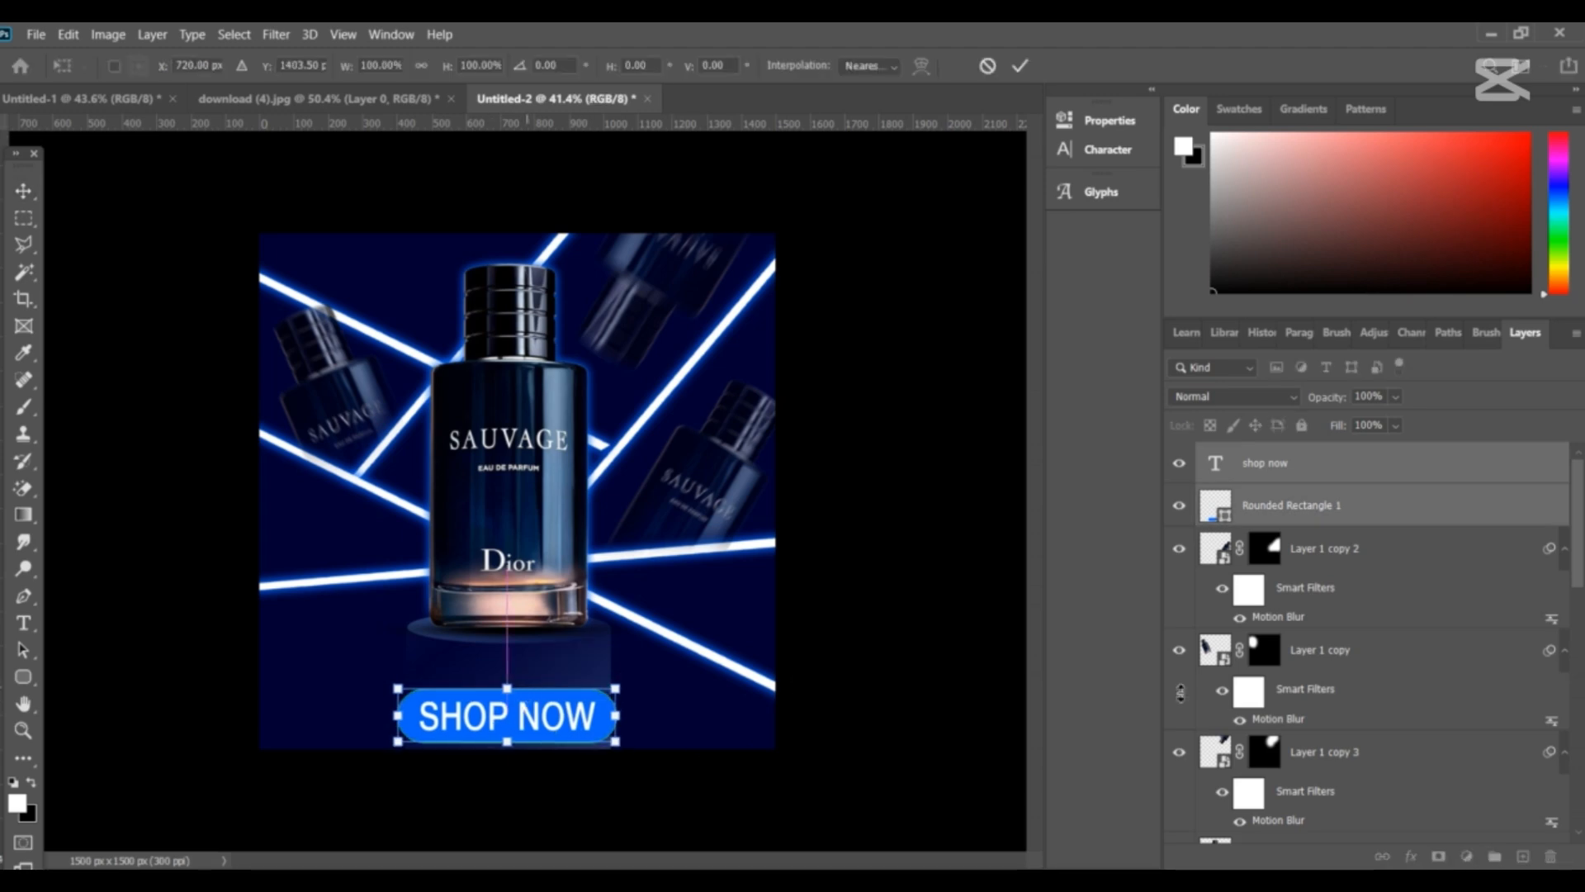
key(Return)
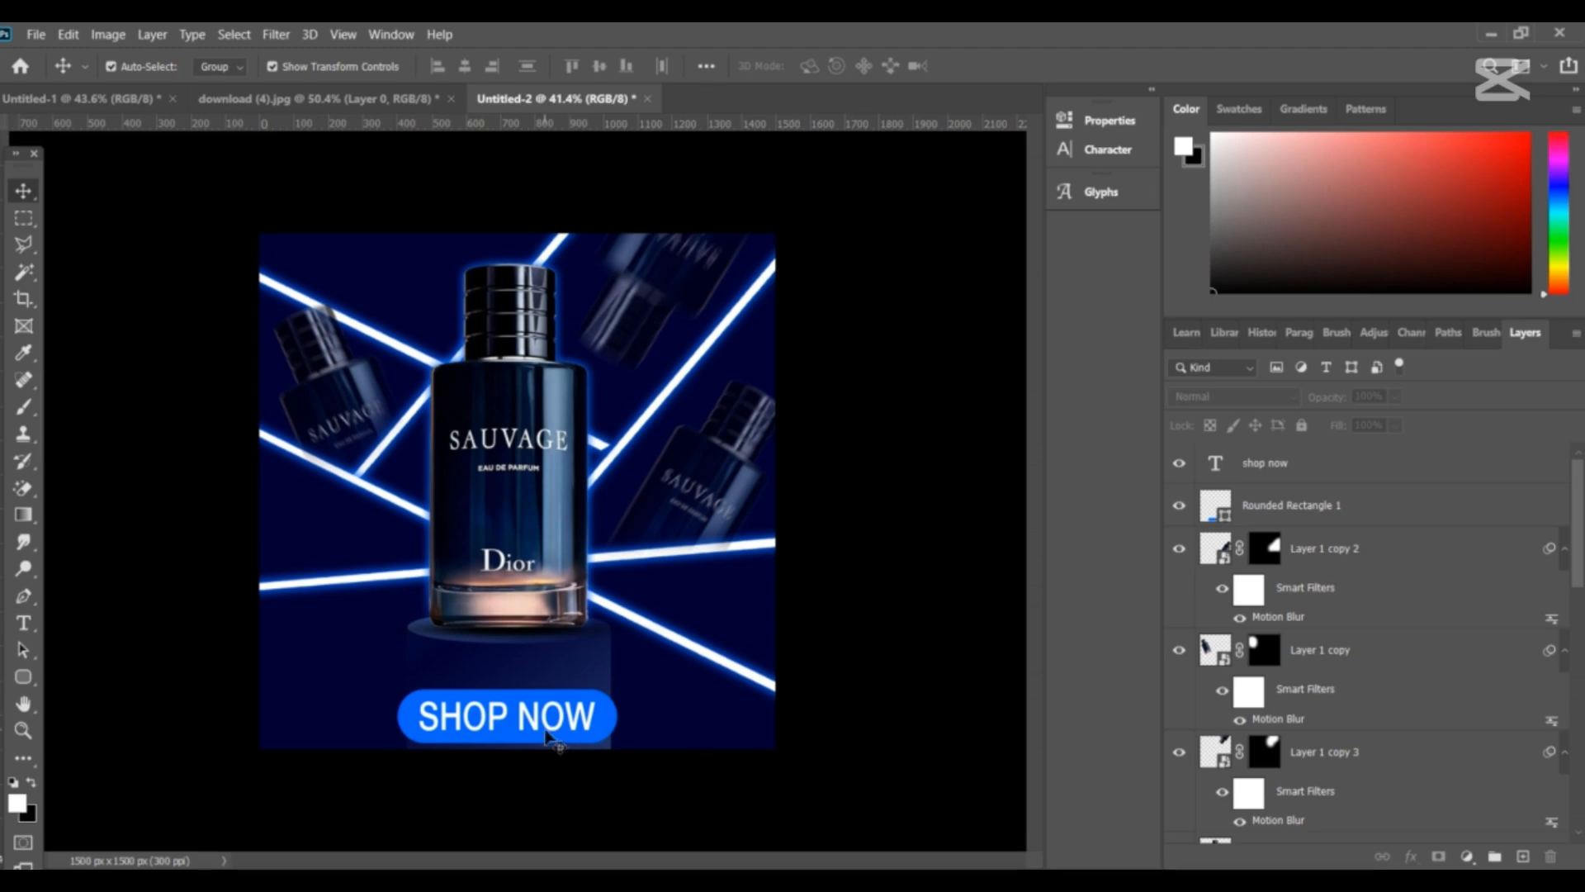
click(545, 731)
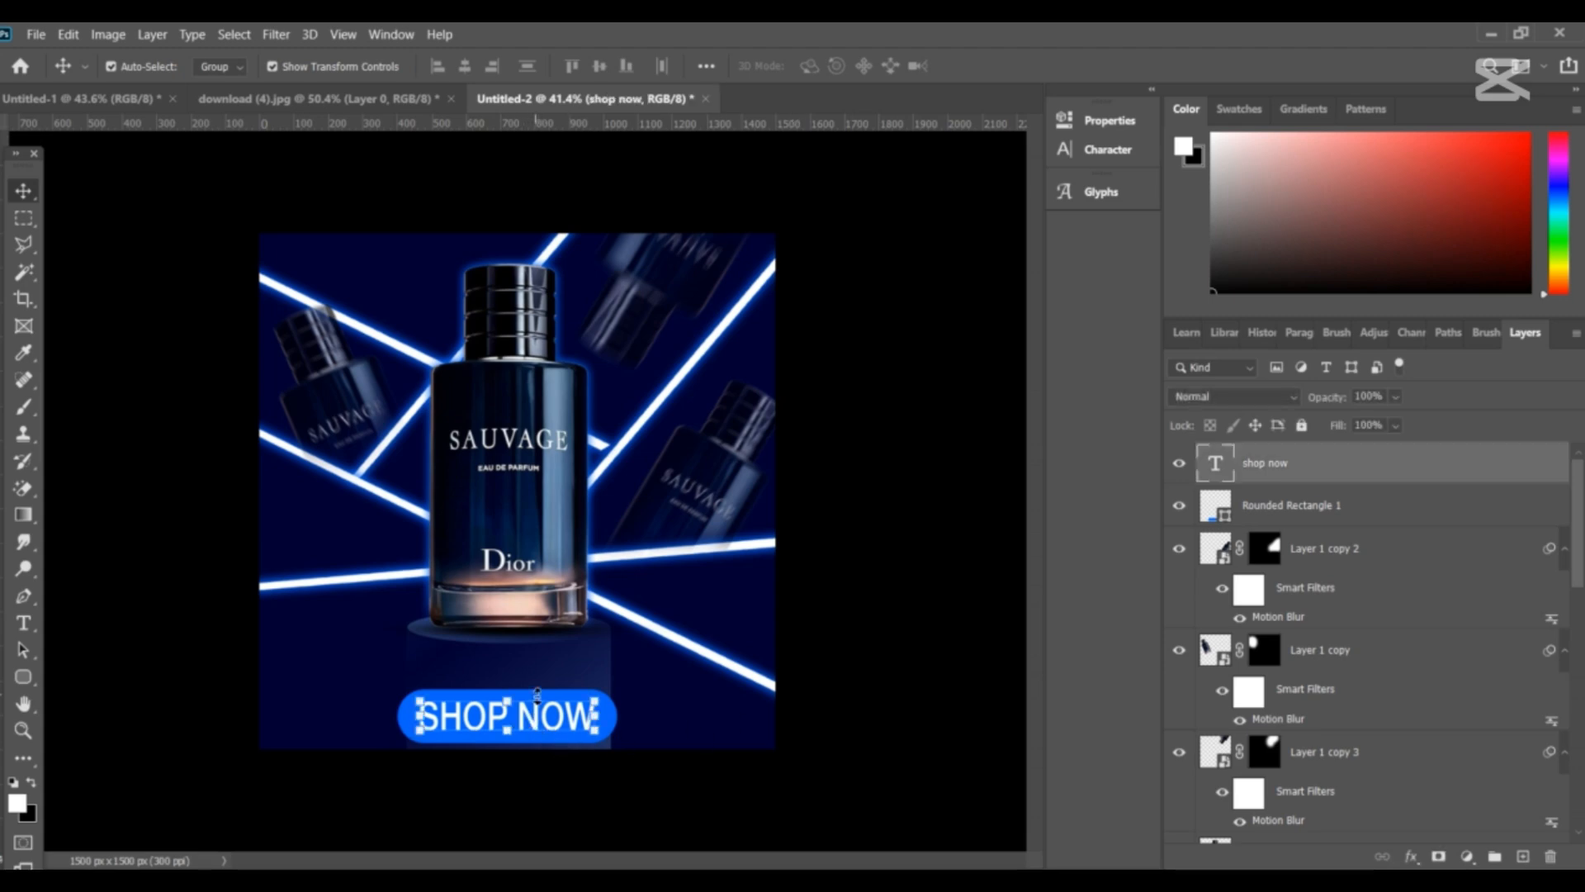
shift+click(1269, 506)
key(ctrl+t)
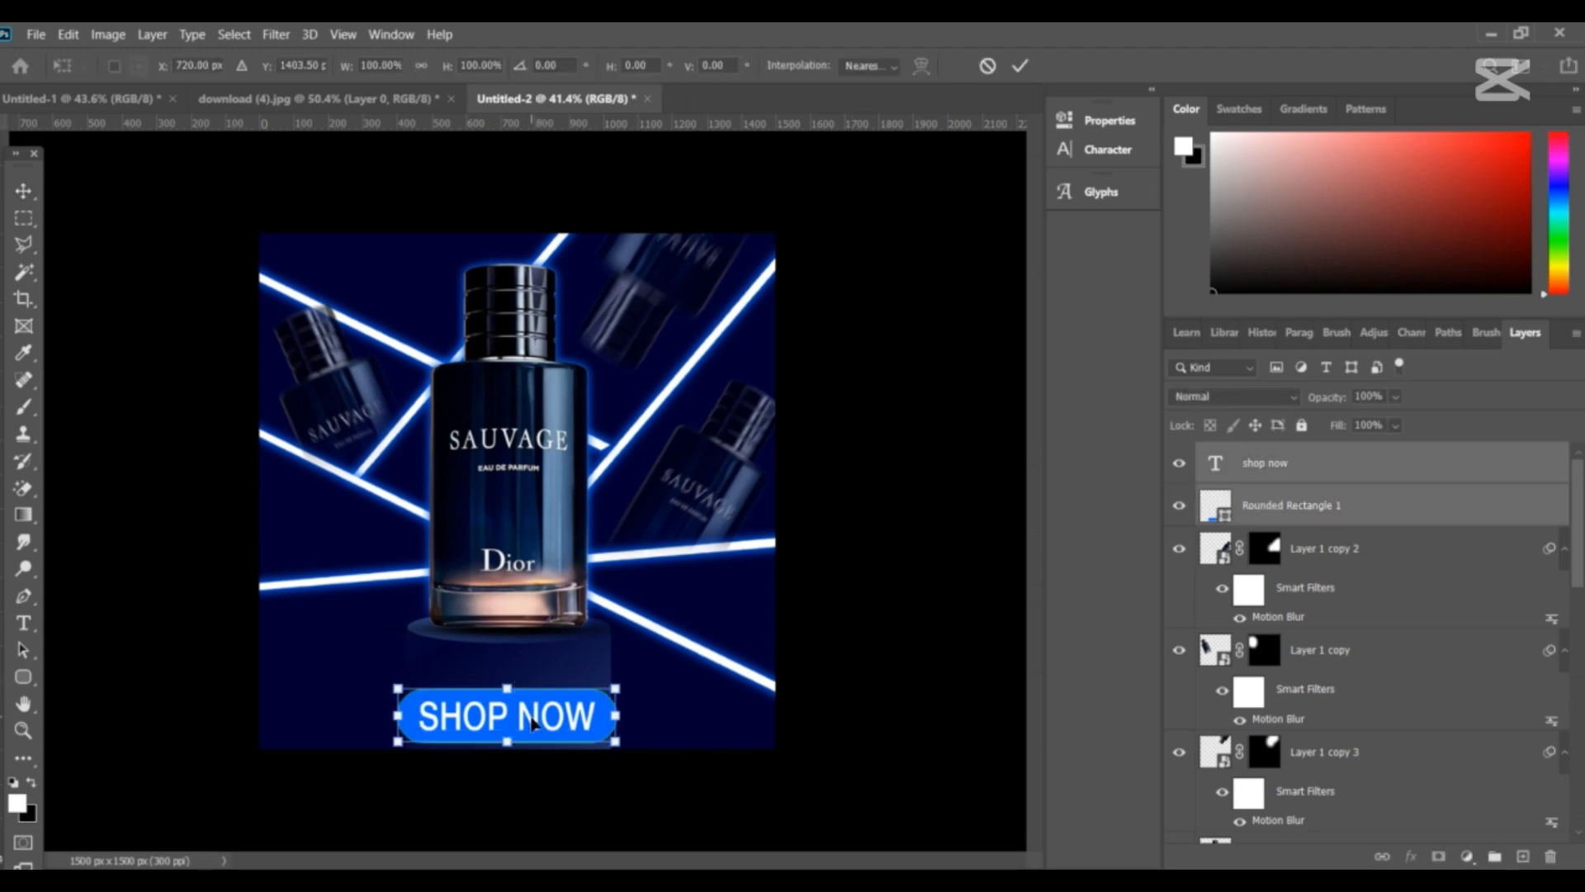
drag(531, 719, 533, 727)
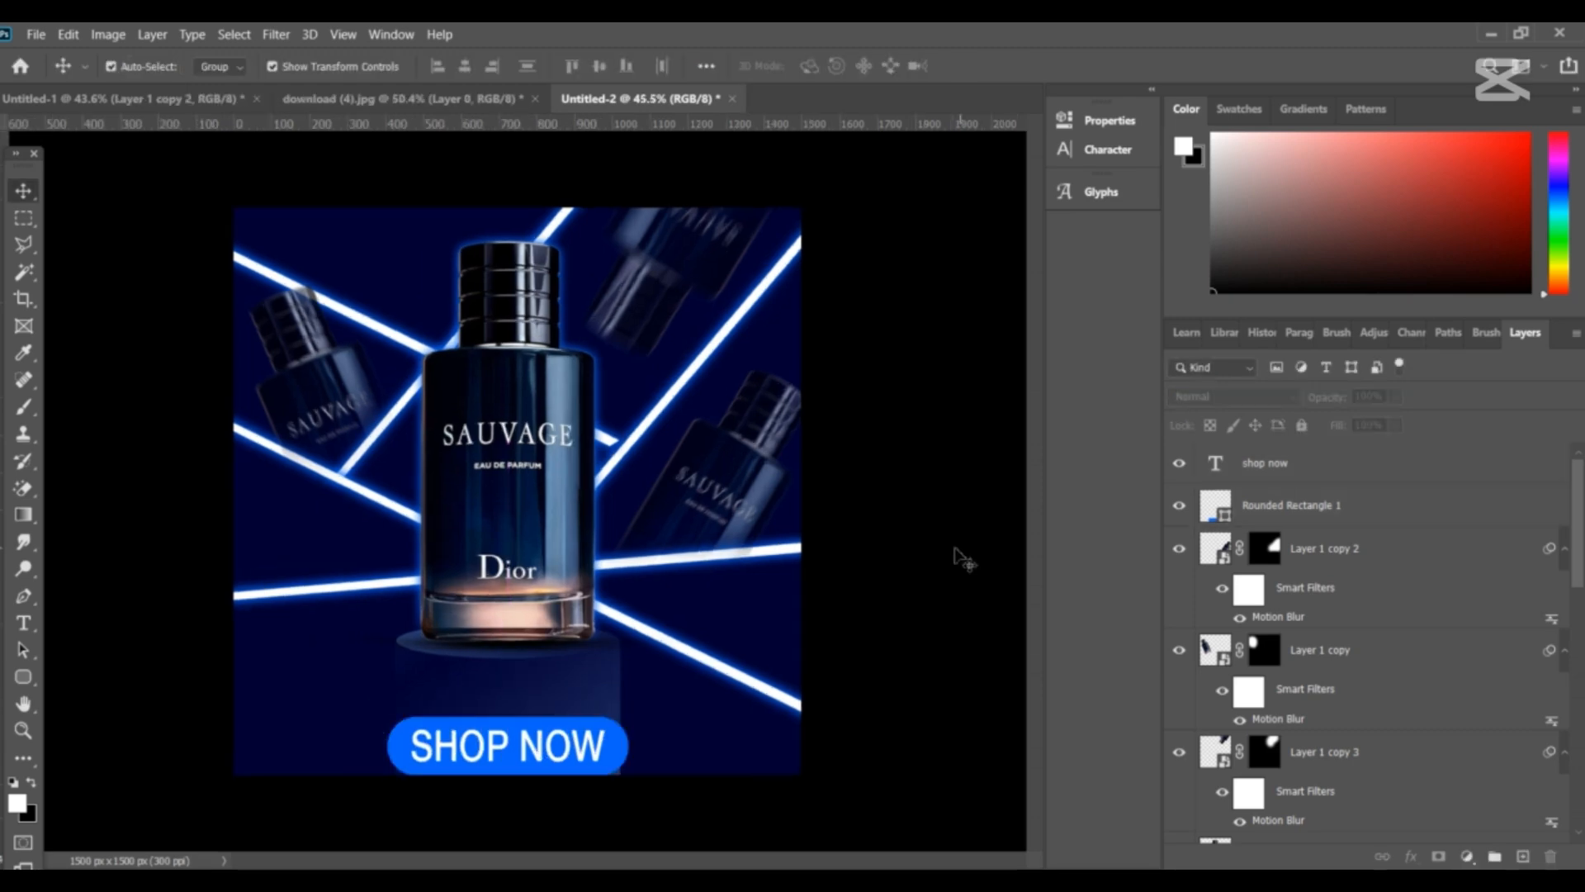
- Reduce the opacity of the blurred bottle copy left of the main bottle to 25%
click(322, 392)
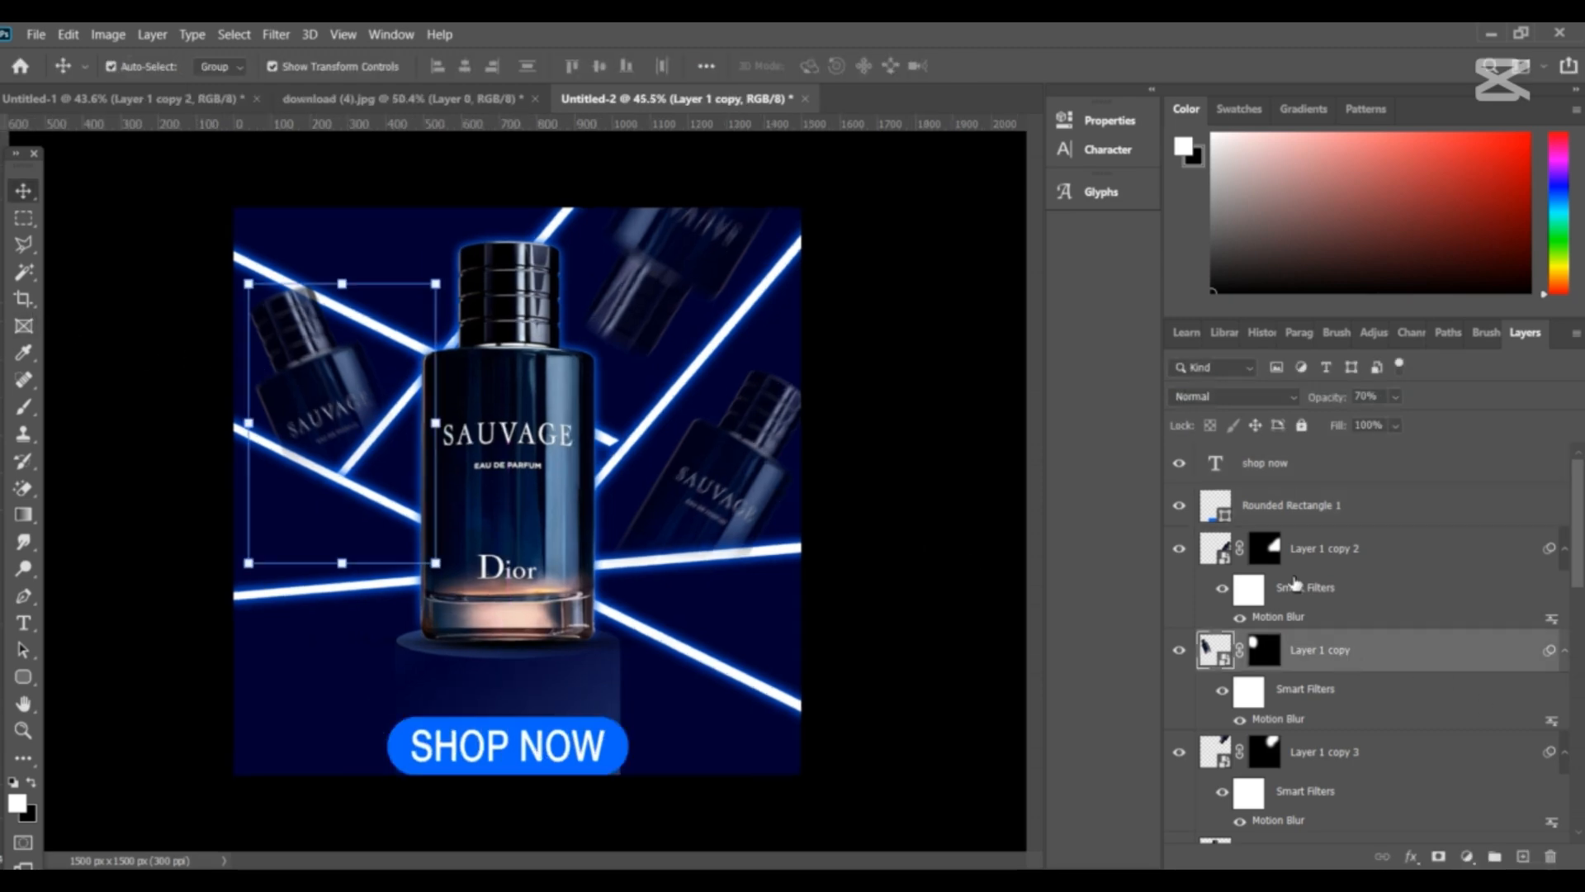
click(1396, 400)
drag(1393, 418, 1398, 422)
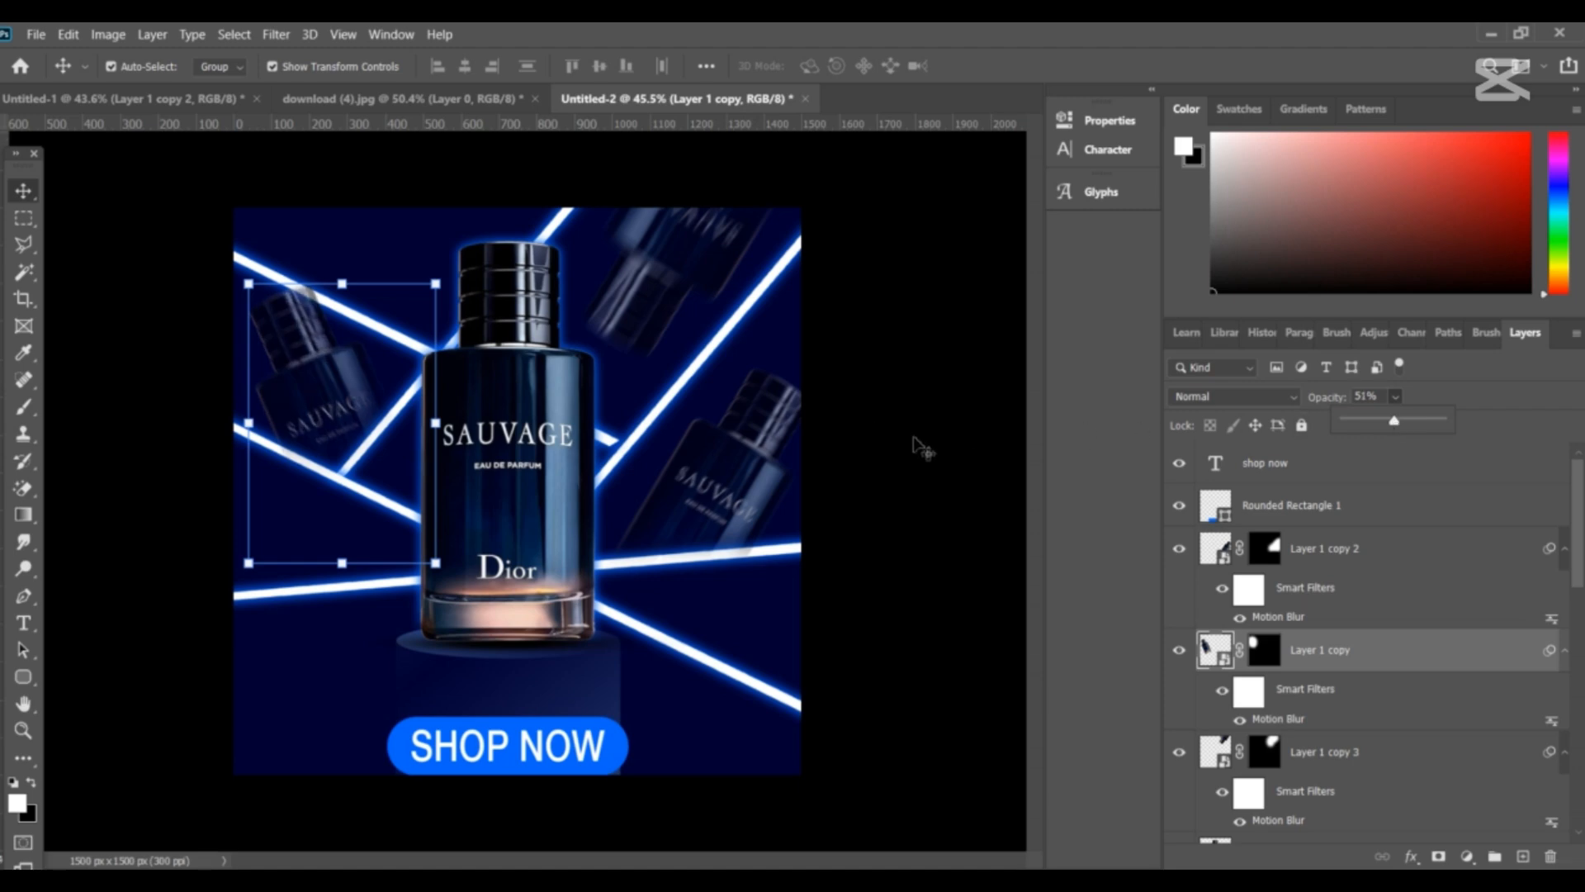
drag(1395, 422, 1374, 433)
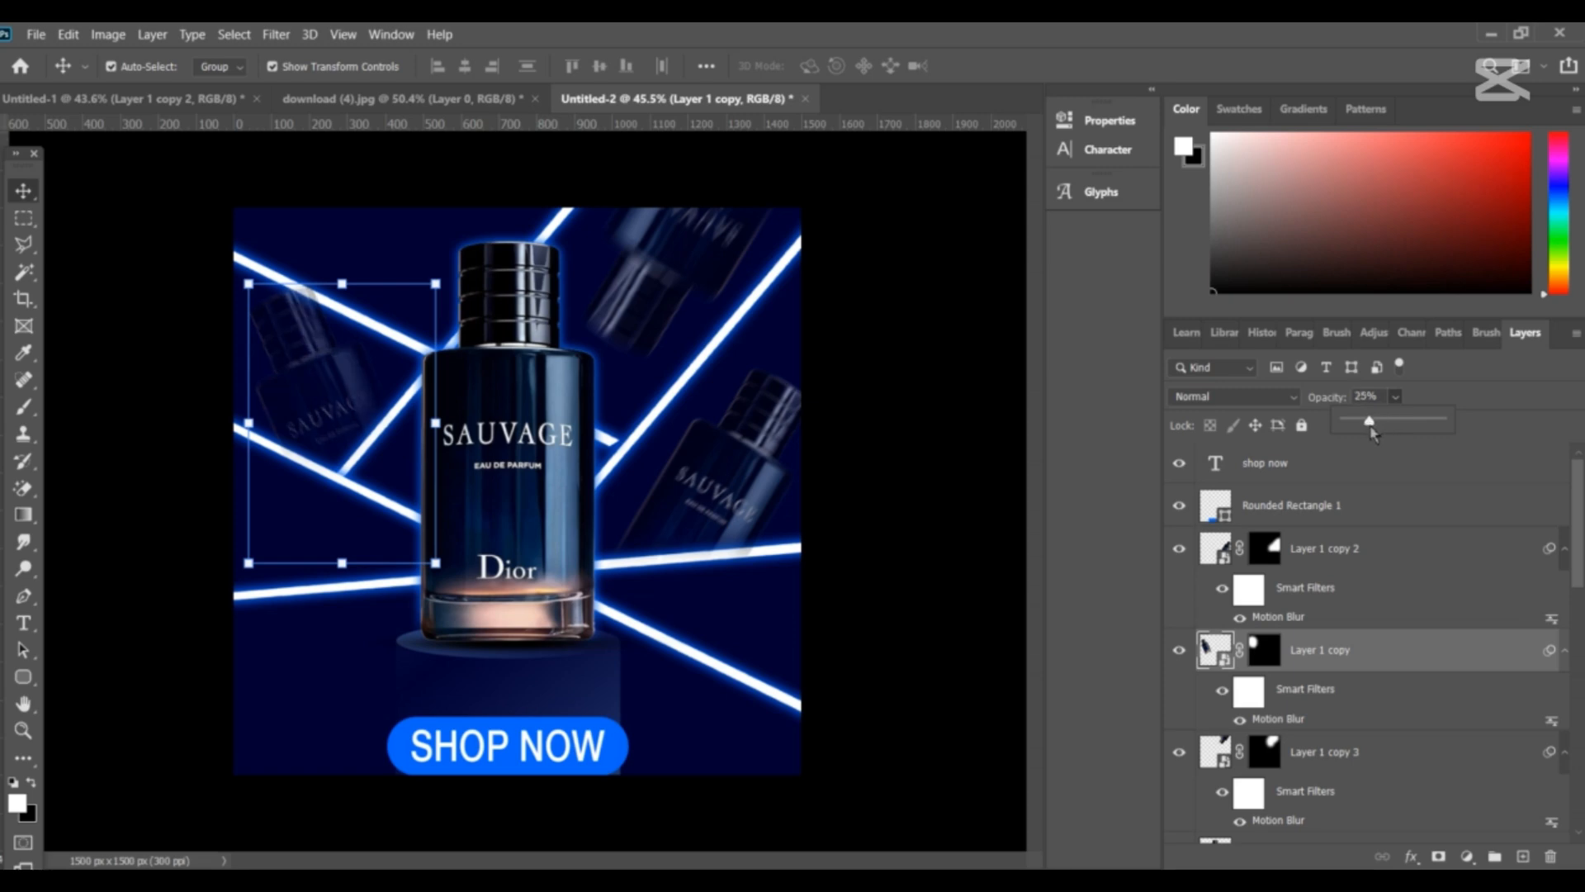
- Reduce the opacity of the blurred bottle copy in the artwork's upper-right corner to 30%
click(677, 310)
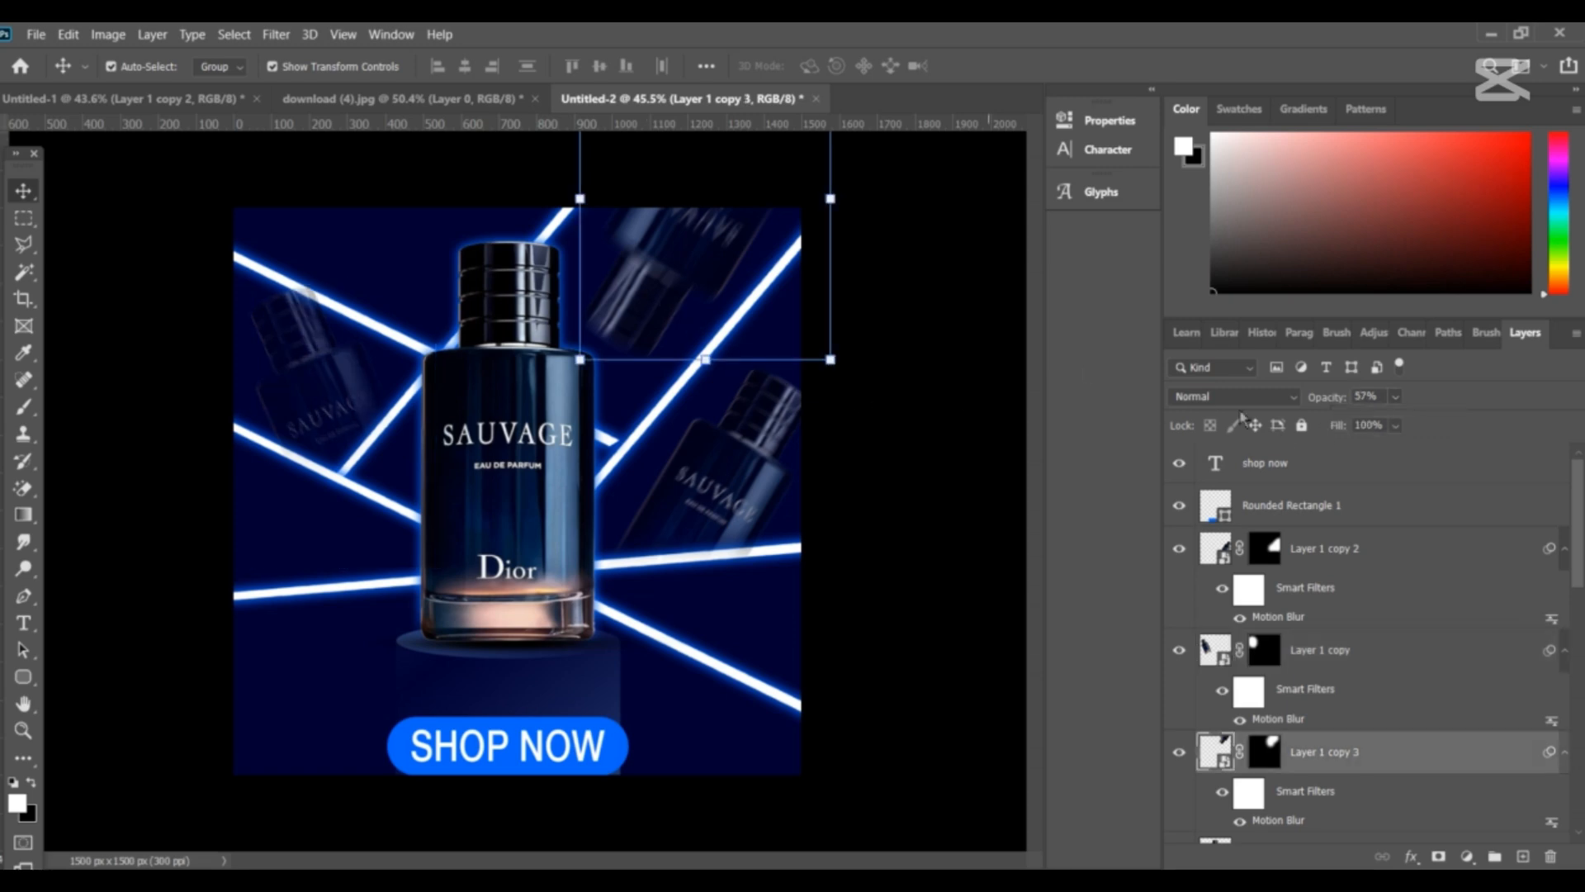
click(1395, 398)
click(1395, 452)
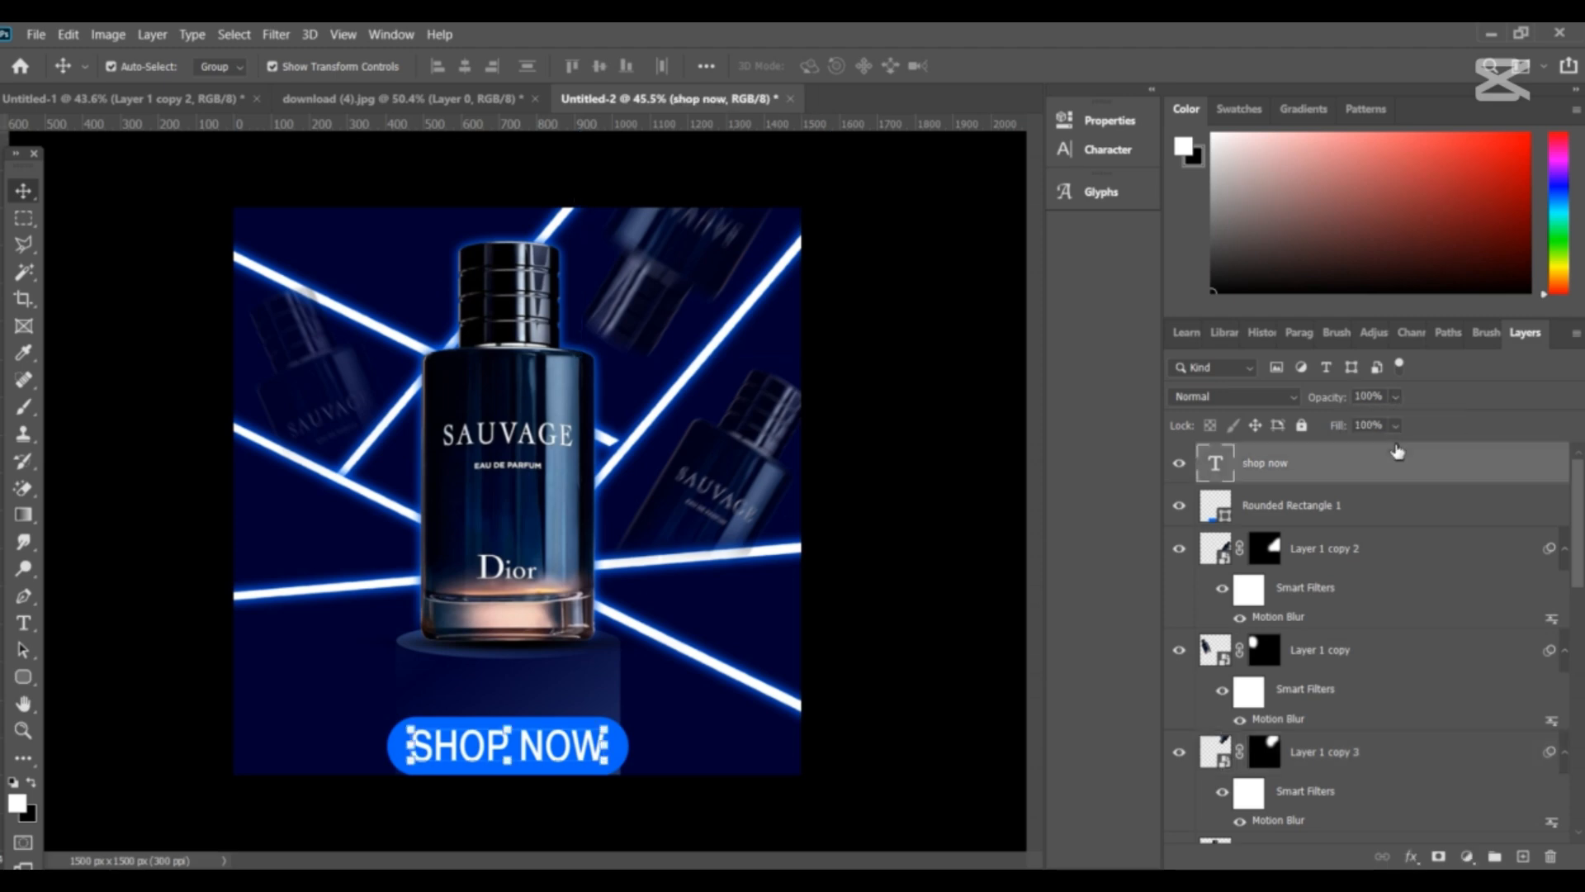
click(1326, 758)
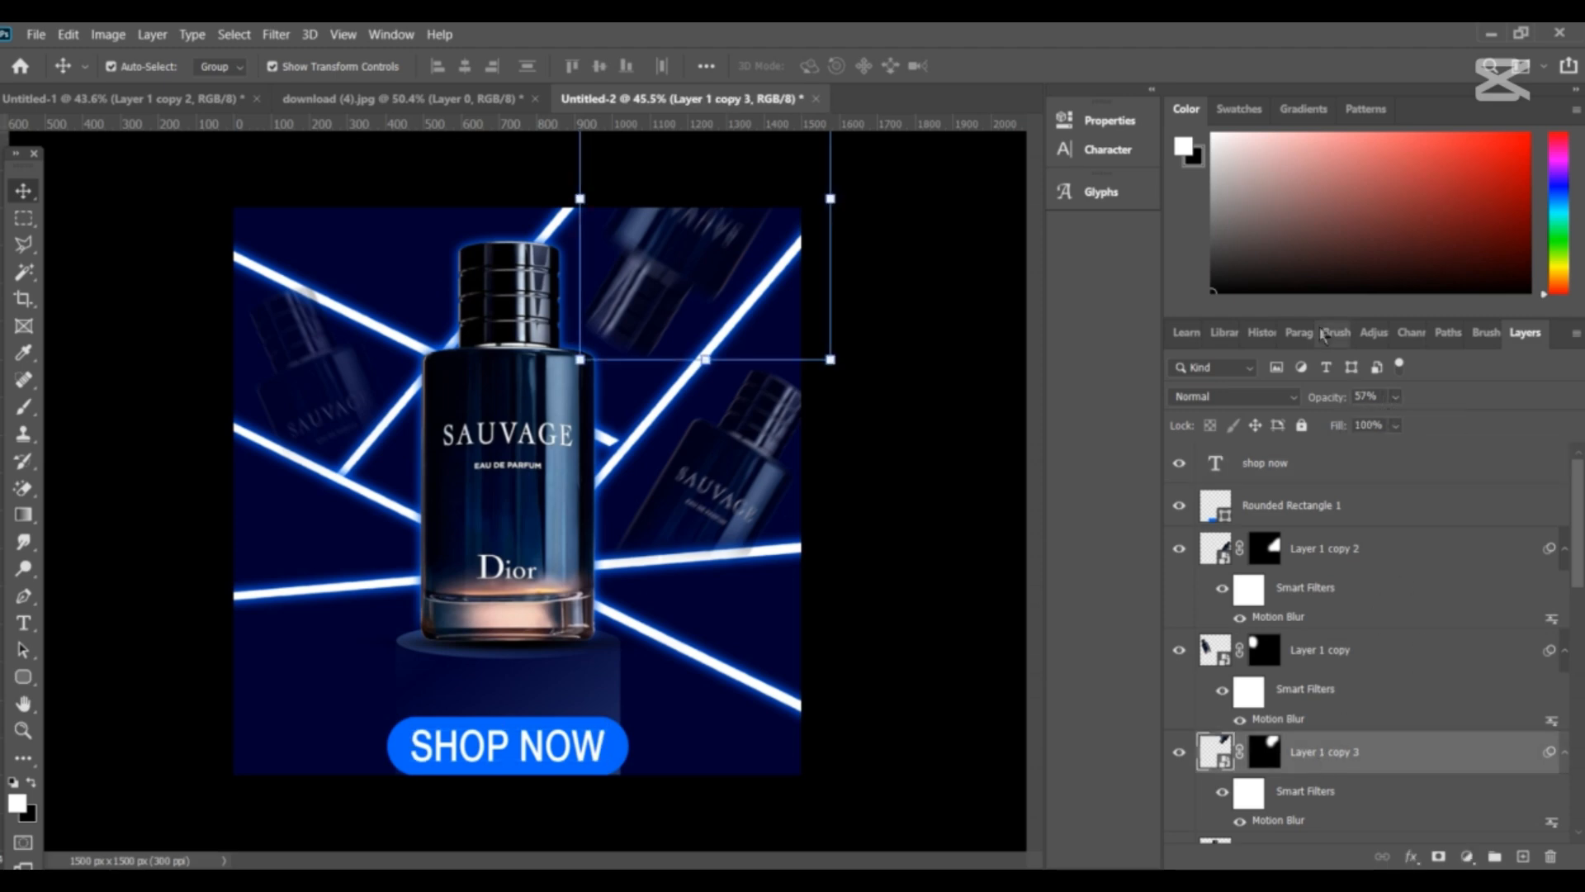
drag(1395, 397, 1386, 426)
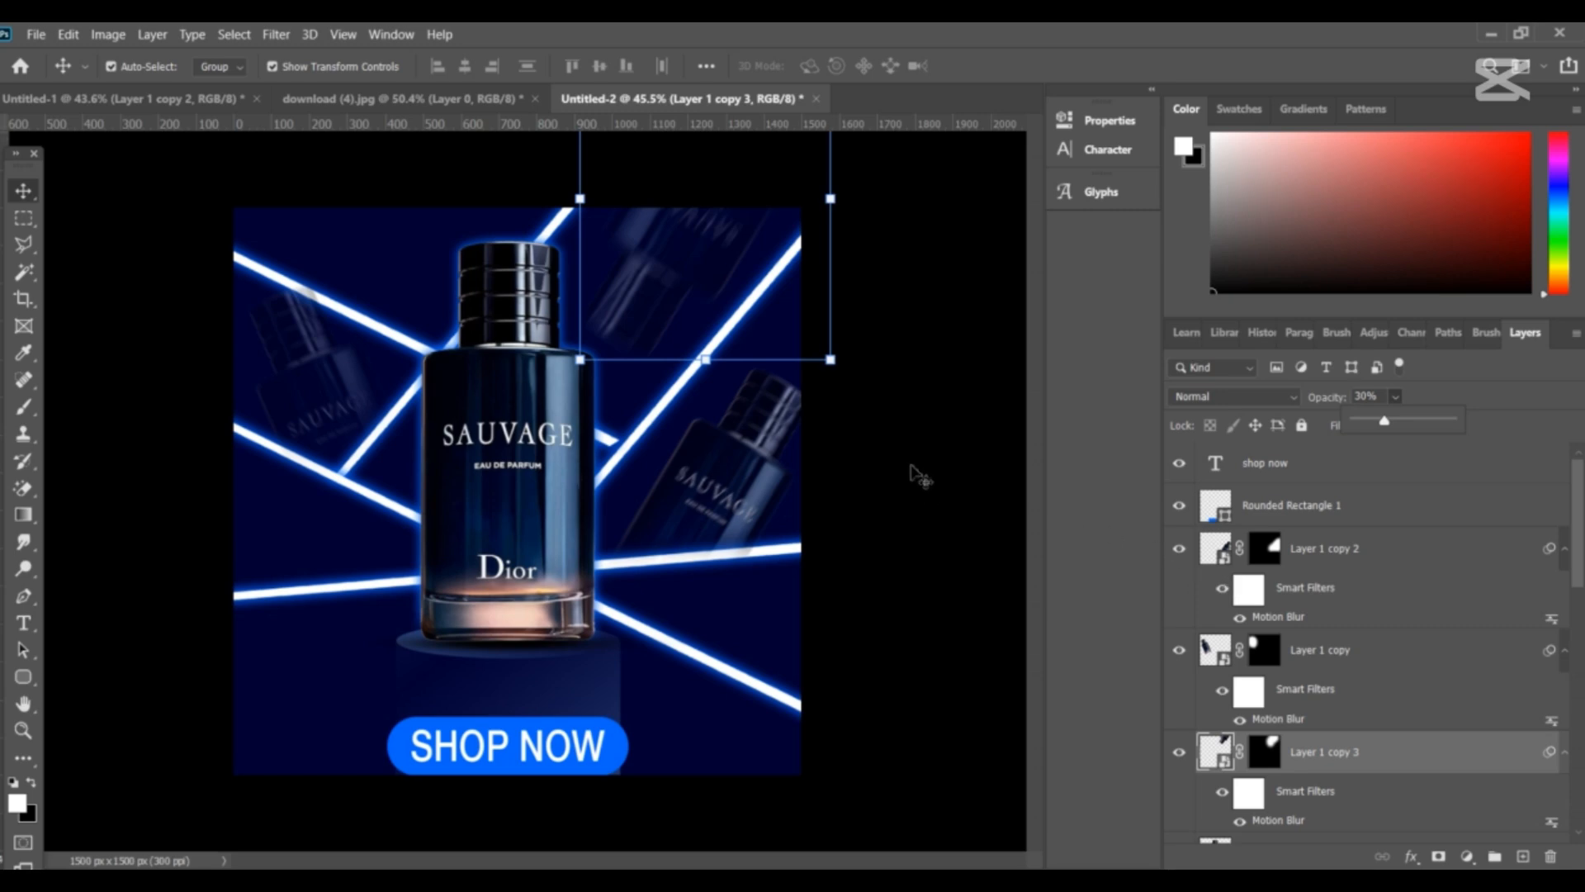
click(858, 468)
- Lower the opacity of the blurred bottle copy at the artwork's middle right so it fades like the others
click(789, 470)
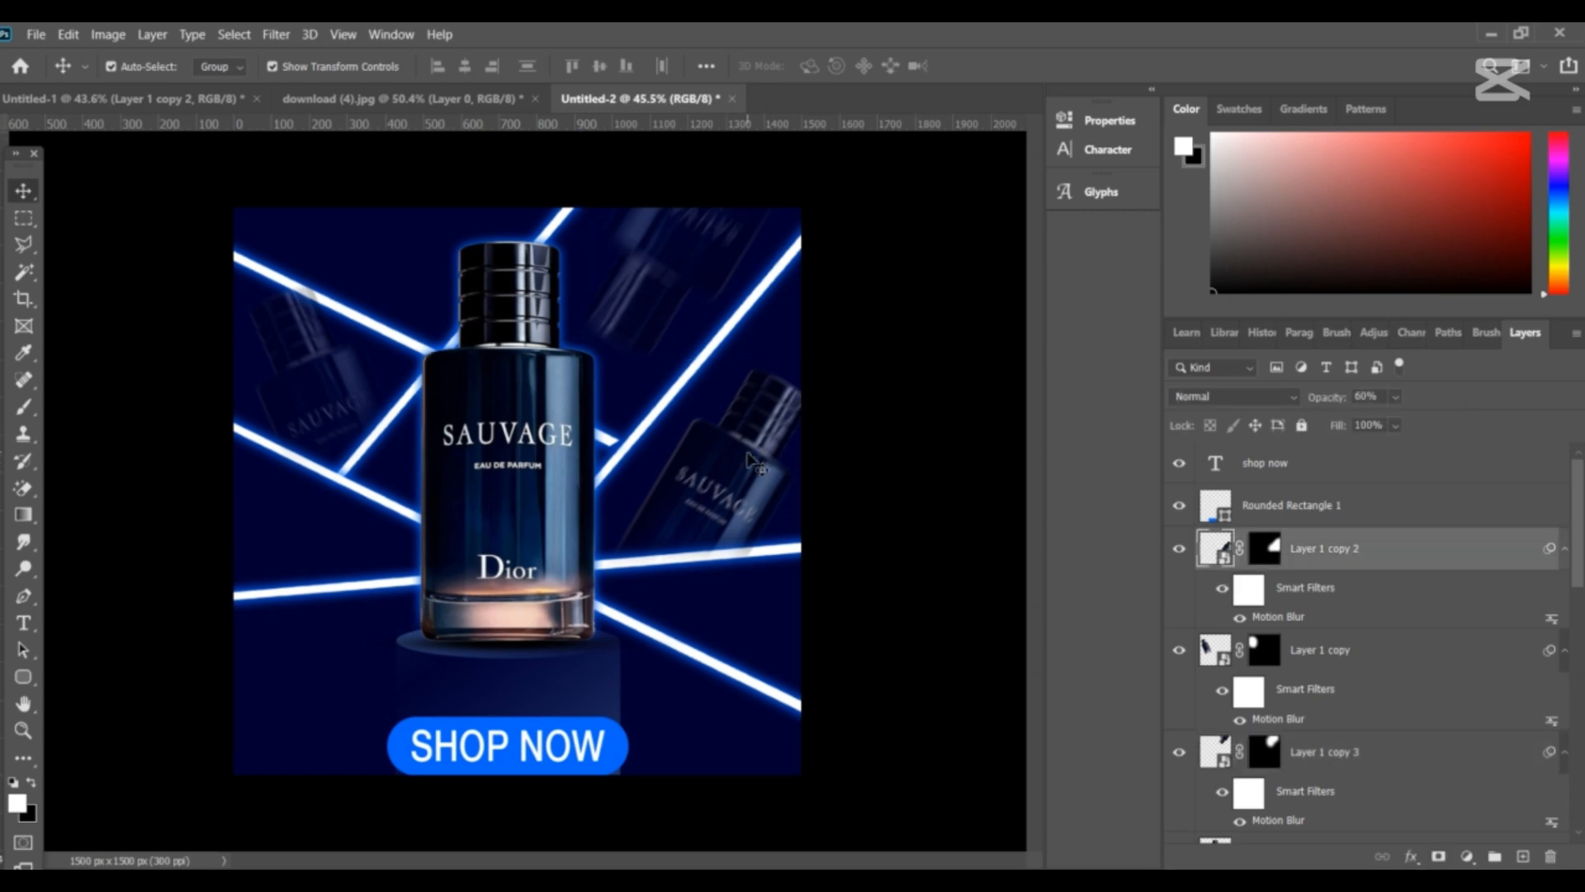
click(1394, 398)
drag(1396, 423, 1377, 431)
click(920, 402)
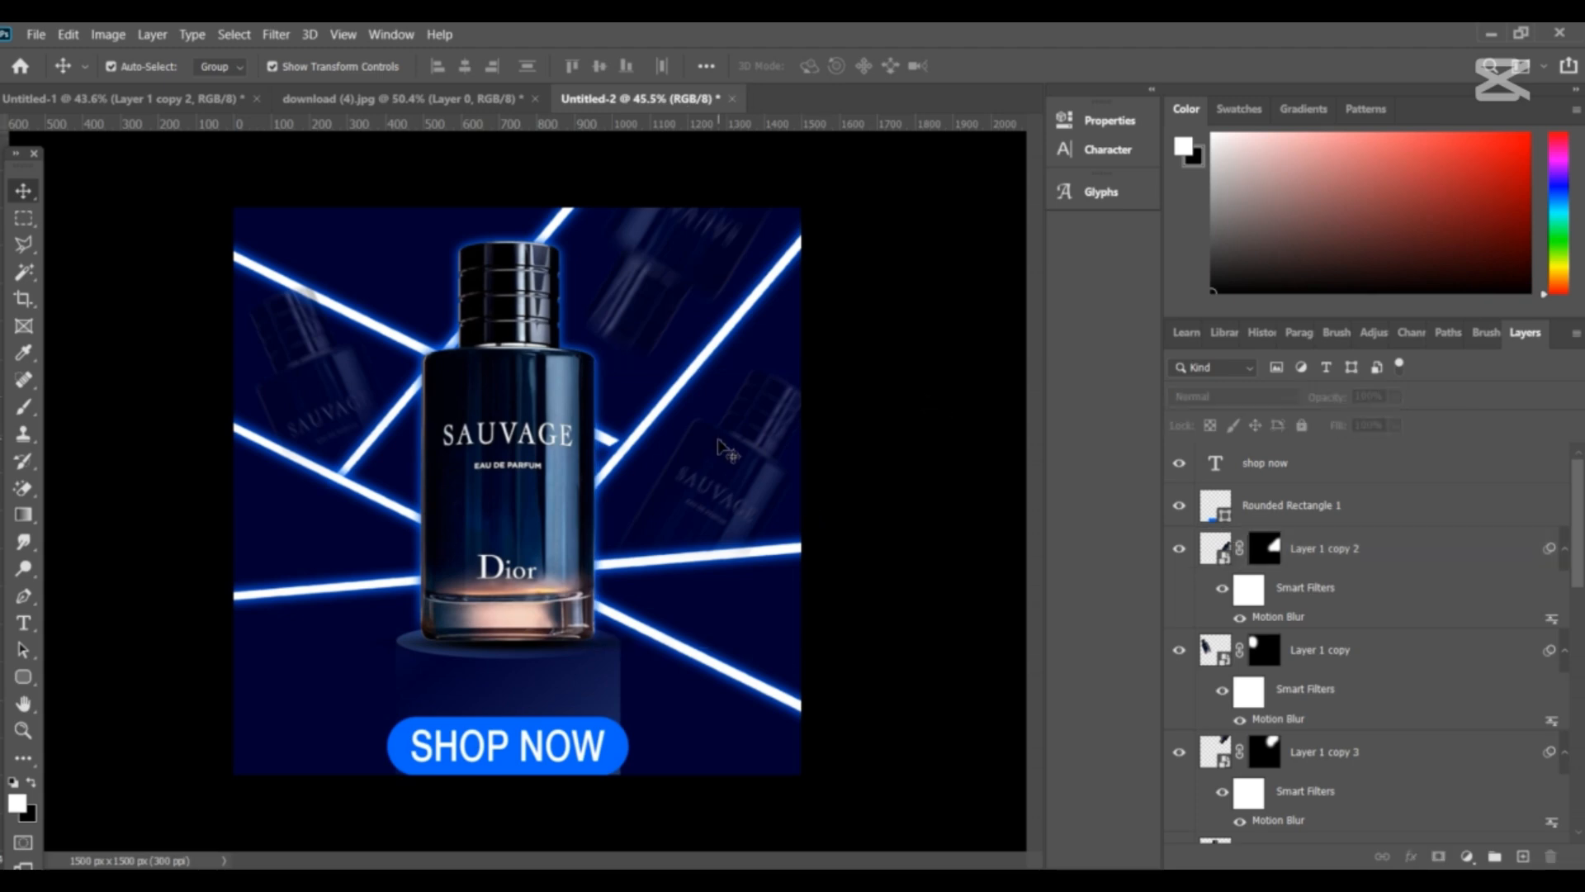
- Try enlarging the shadow beneath the bottle to 133.84% width and 115.19% height, centred under the bottle
scroll(512, 685, up, 2)
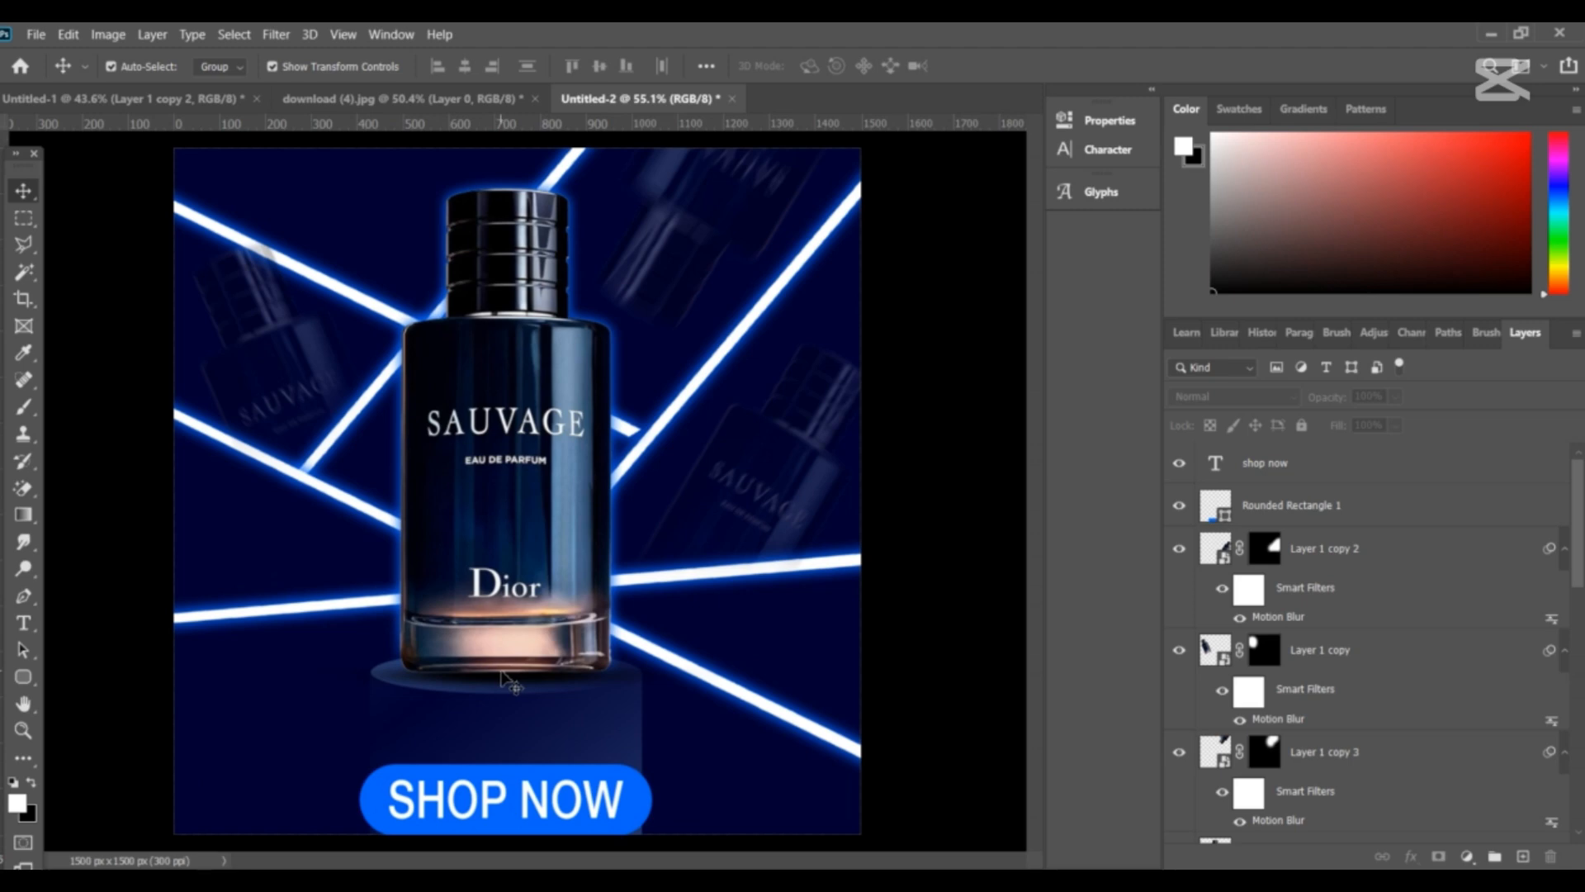
click(505, 681)
scroll(1286, 767, down, 3)
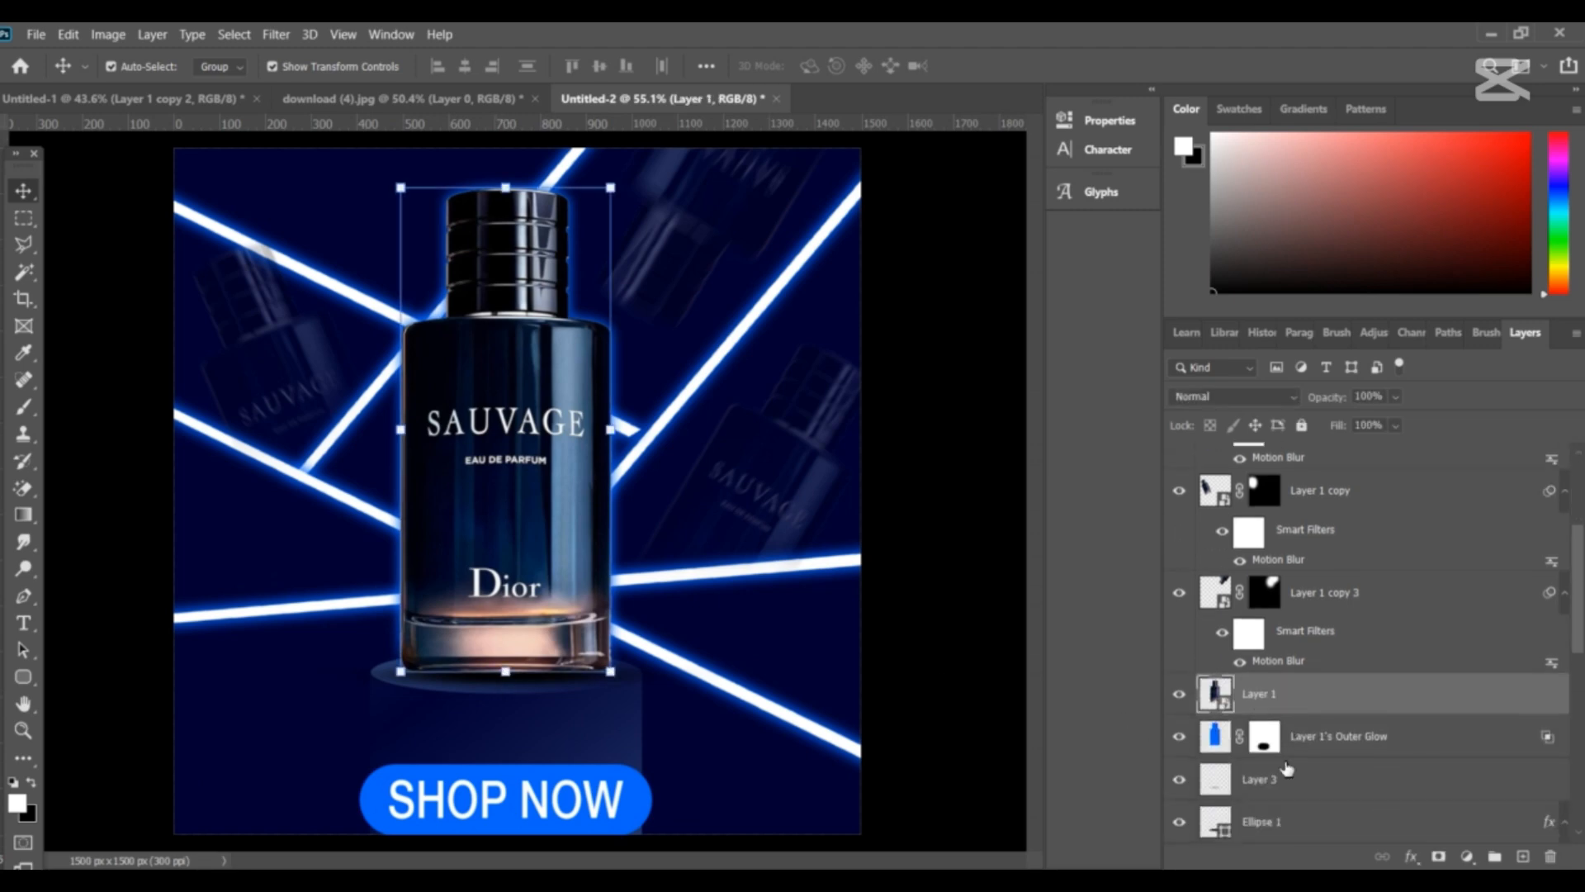
scroll(1286, 768, down, 1)
click(1286, 739)
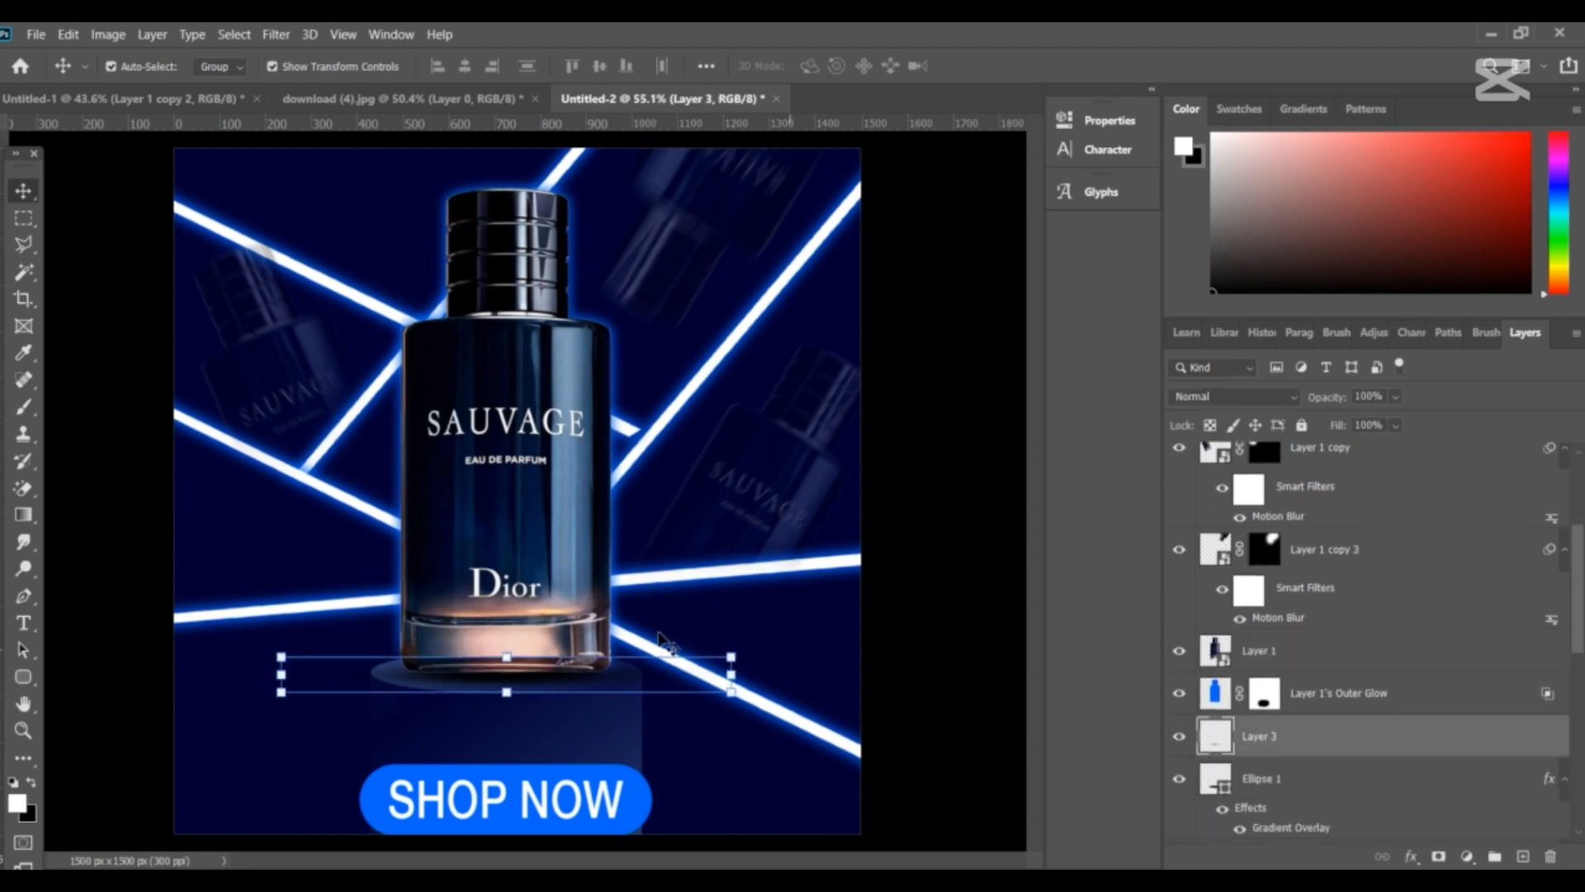
click(505, 651)
drag(541, 679, 502, 698)
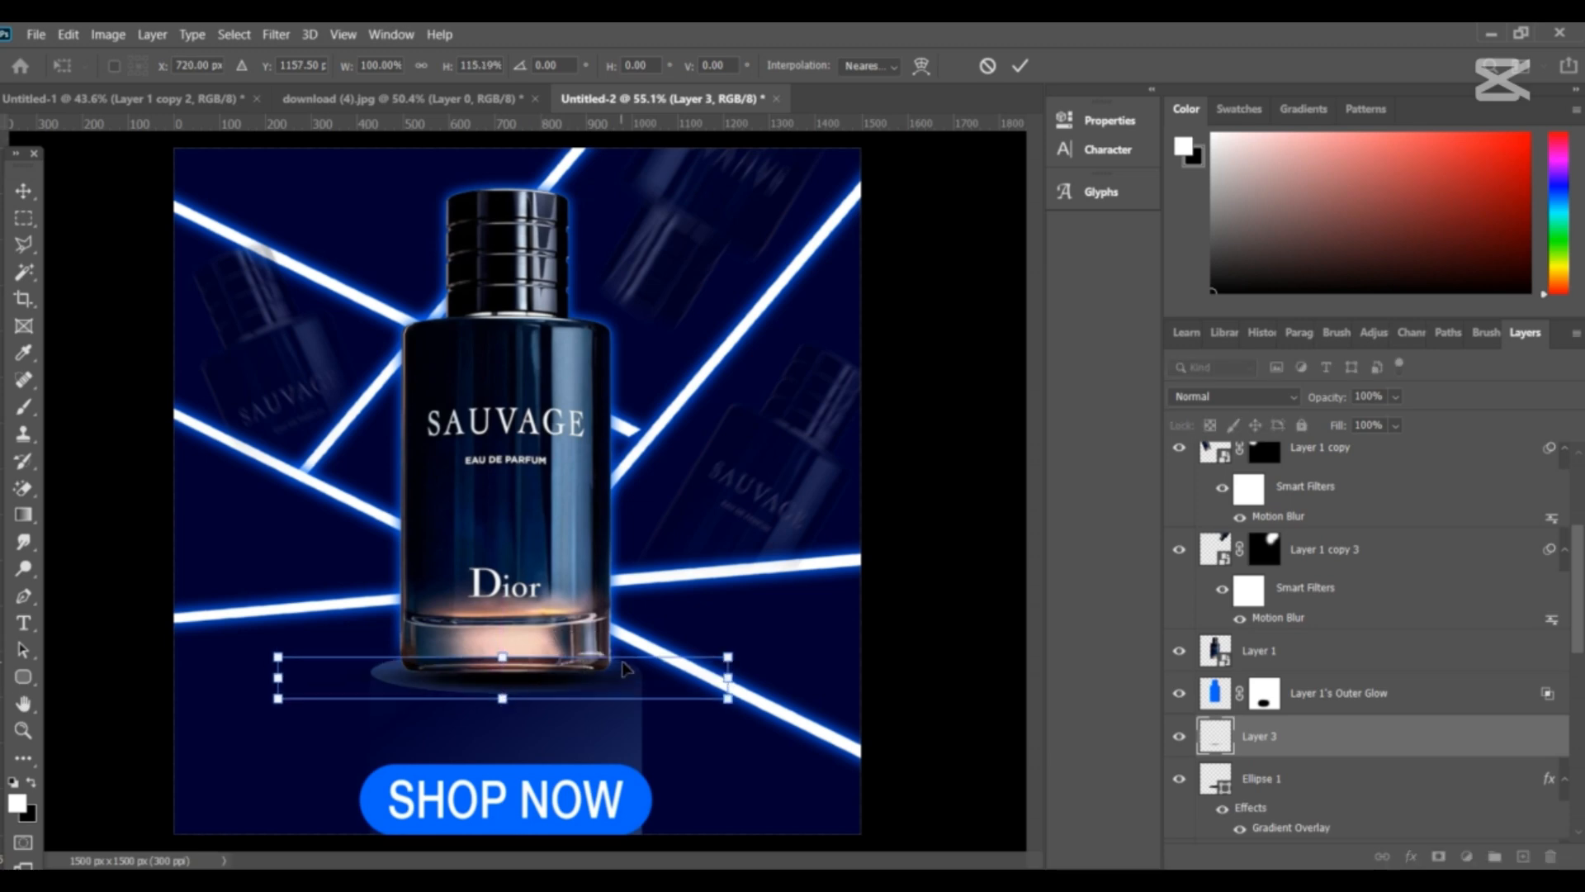
drag(727, 678, 860, 678)
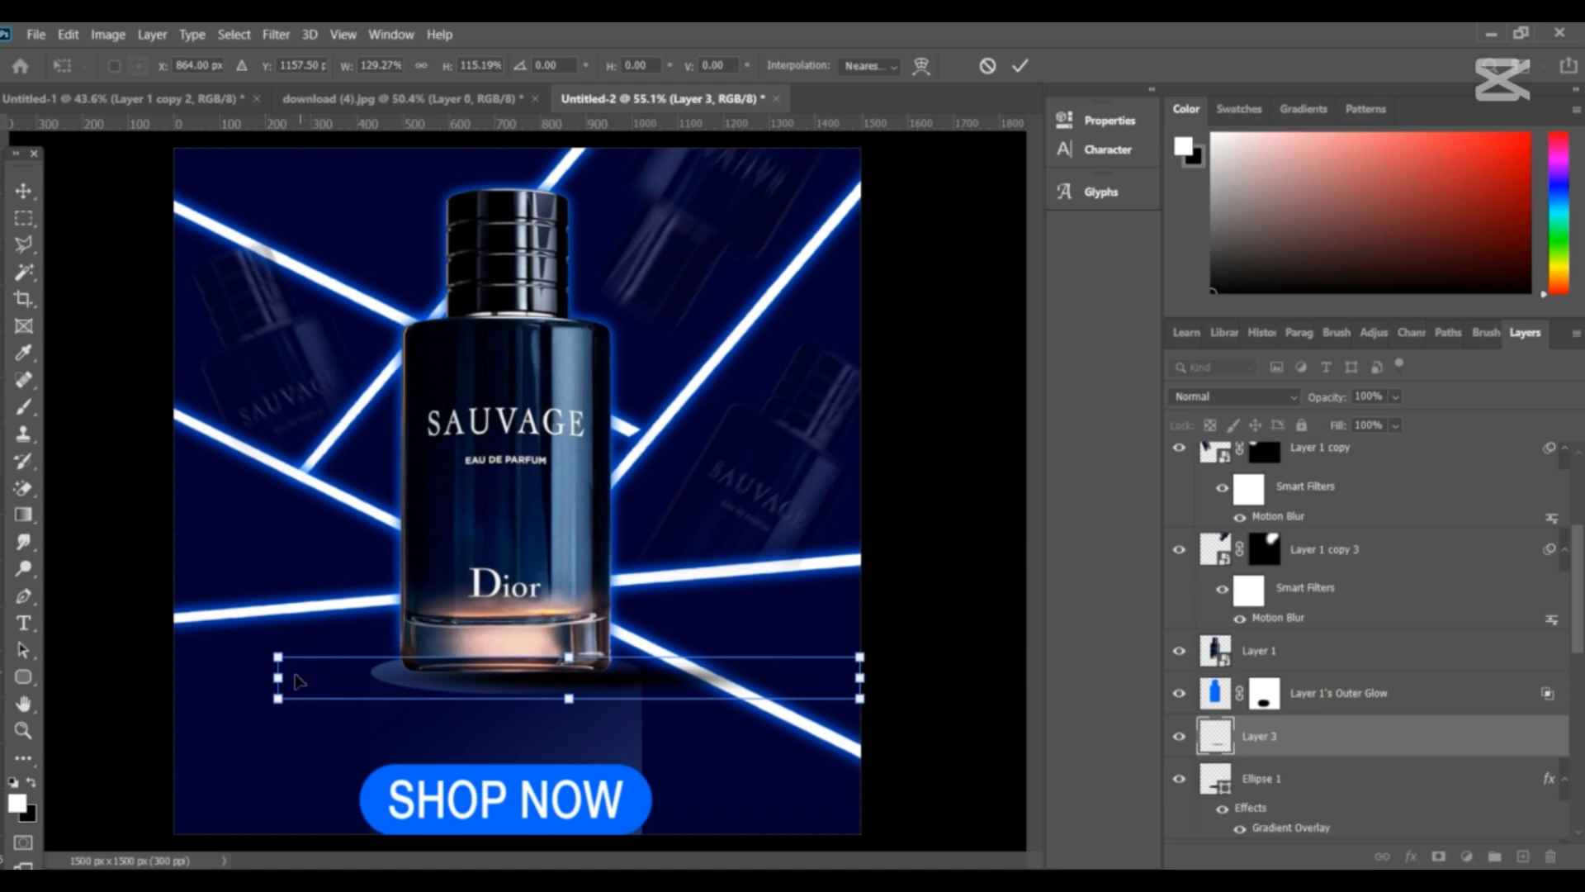
drag(281, 678, 255, 678)
drag(624, 684, 576, 684)
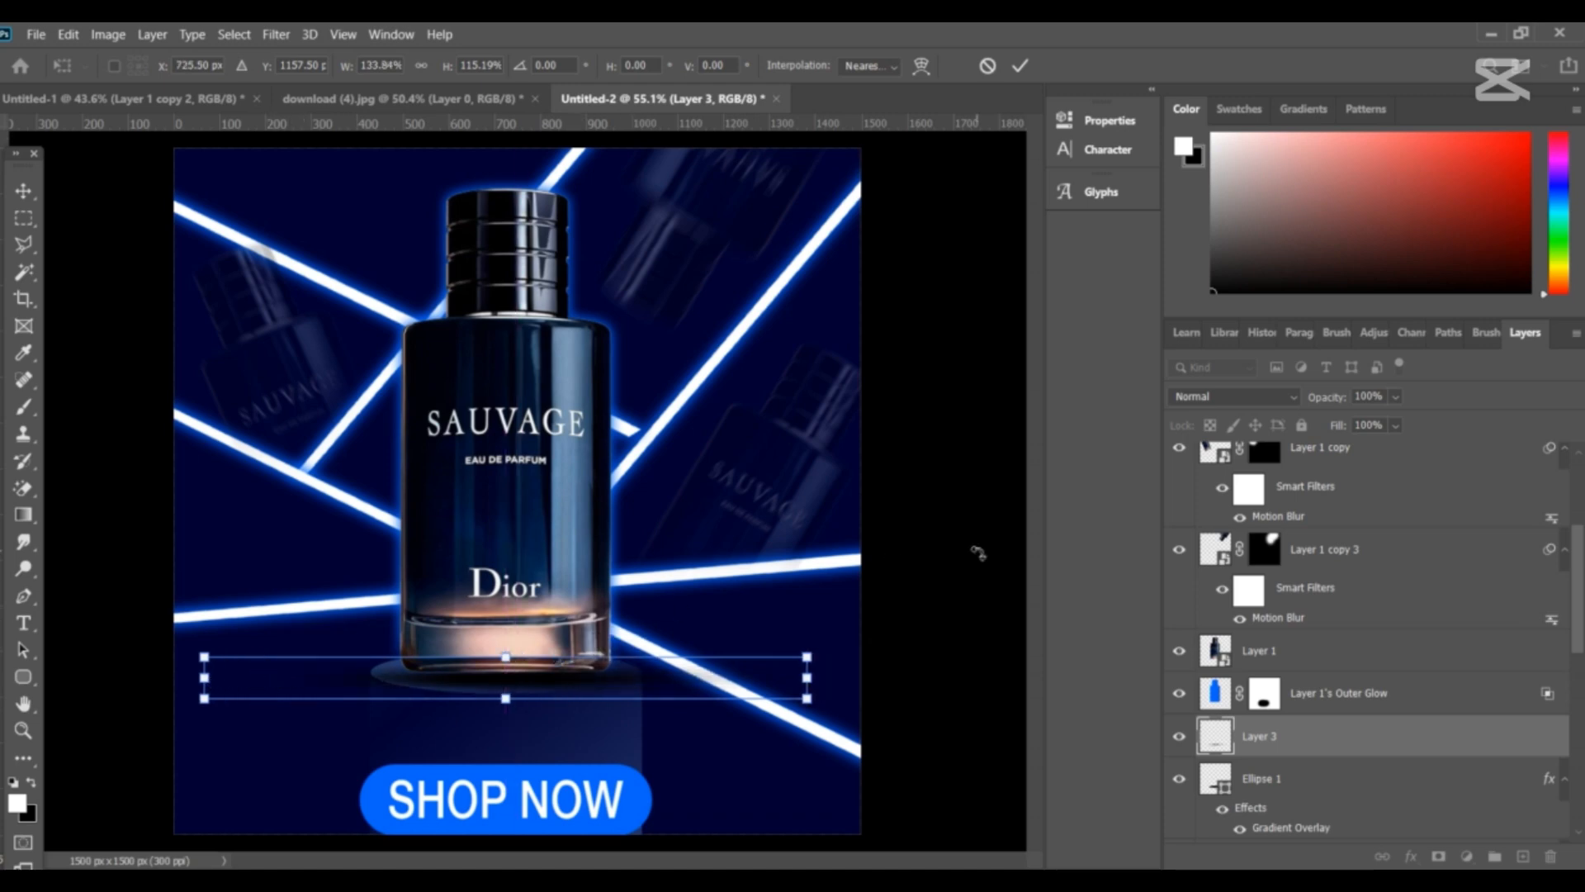
click(22, 192)
click(85, 262)
- Undo the enlargement of the shadow beneath the bottle and deselect its layer
scroll(800, 586, down, 3)
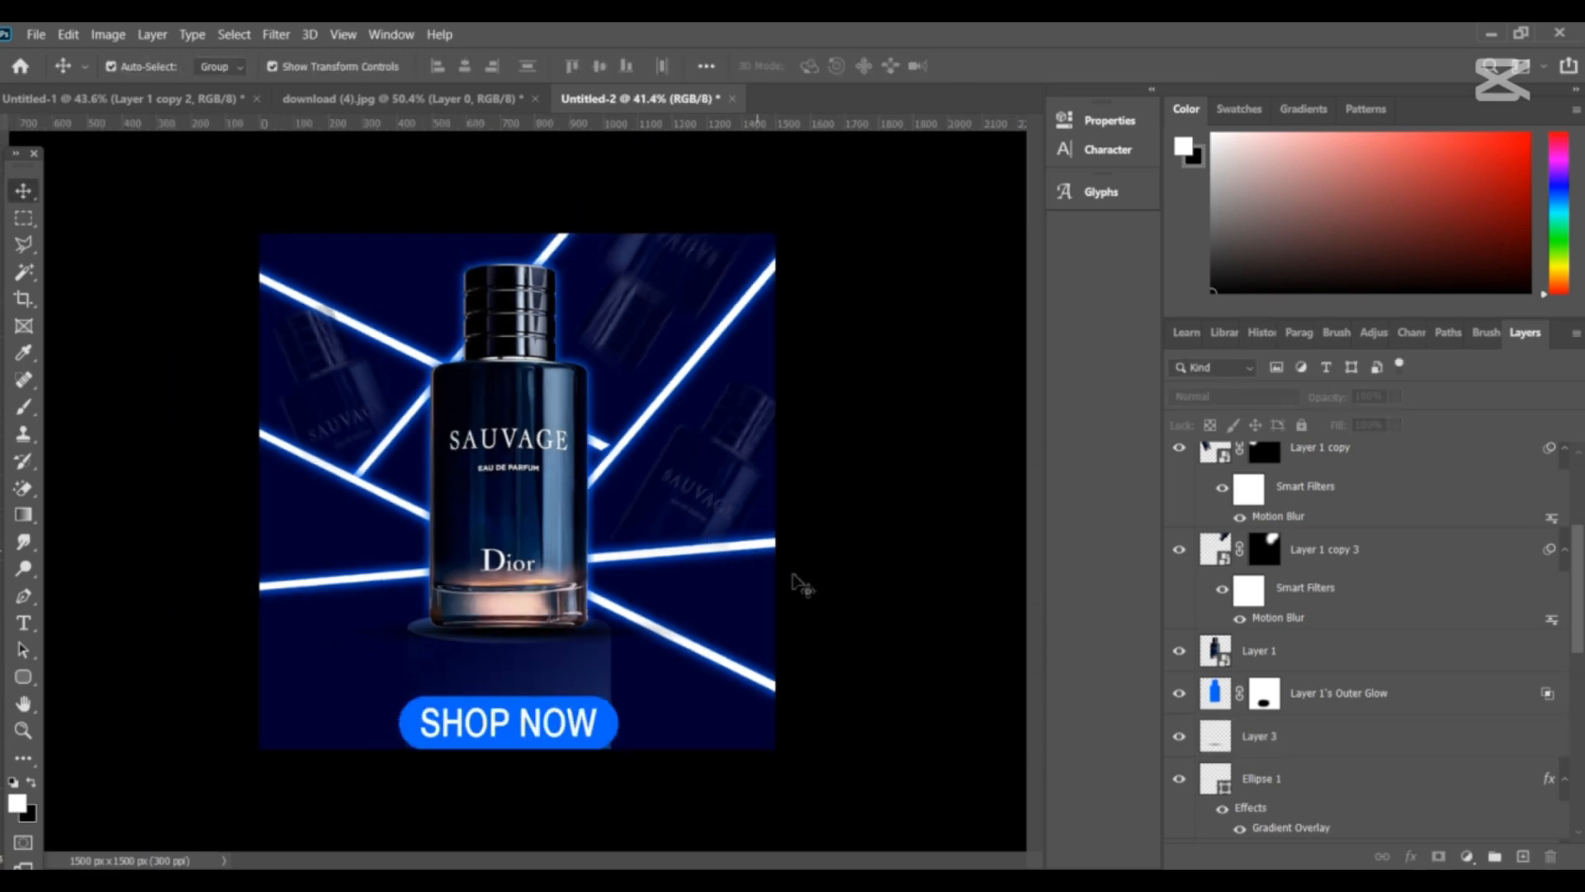
scroll(840, 634, up, 4)
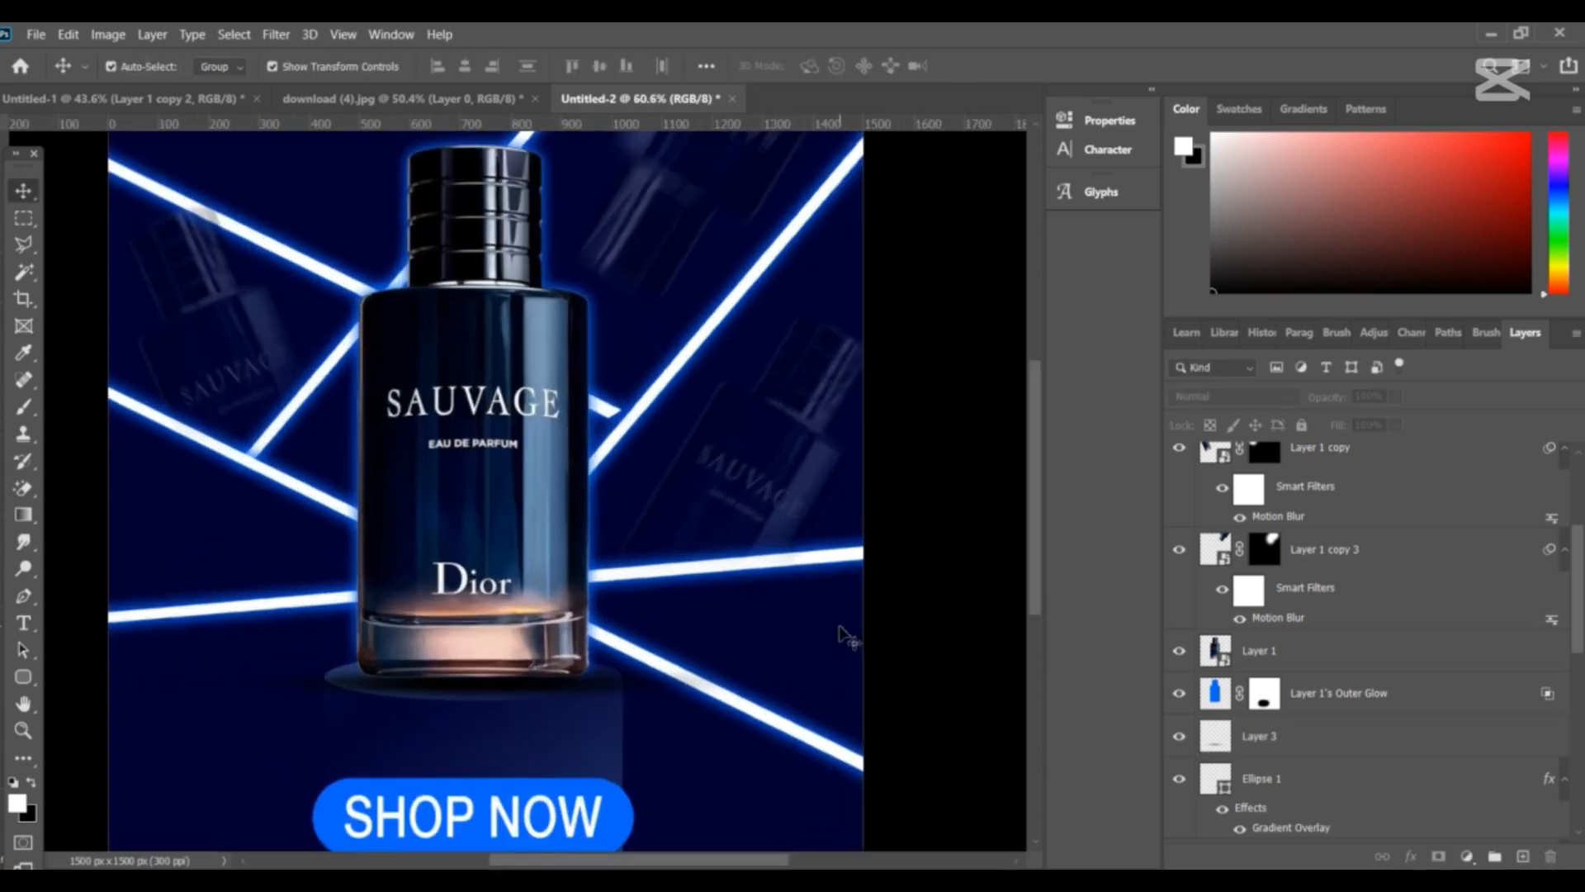
click(537, 698)
key(ctrl+z)
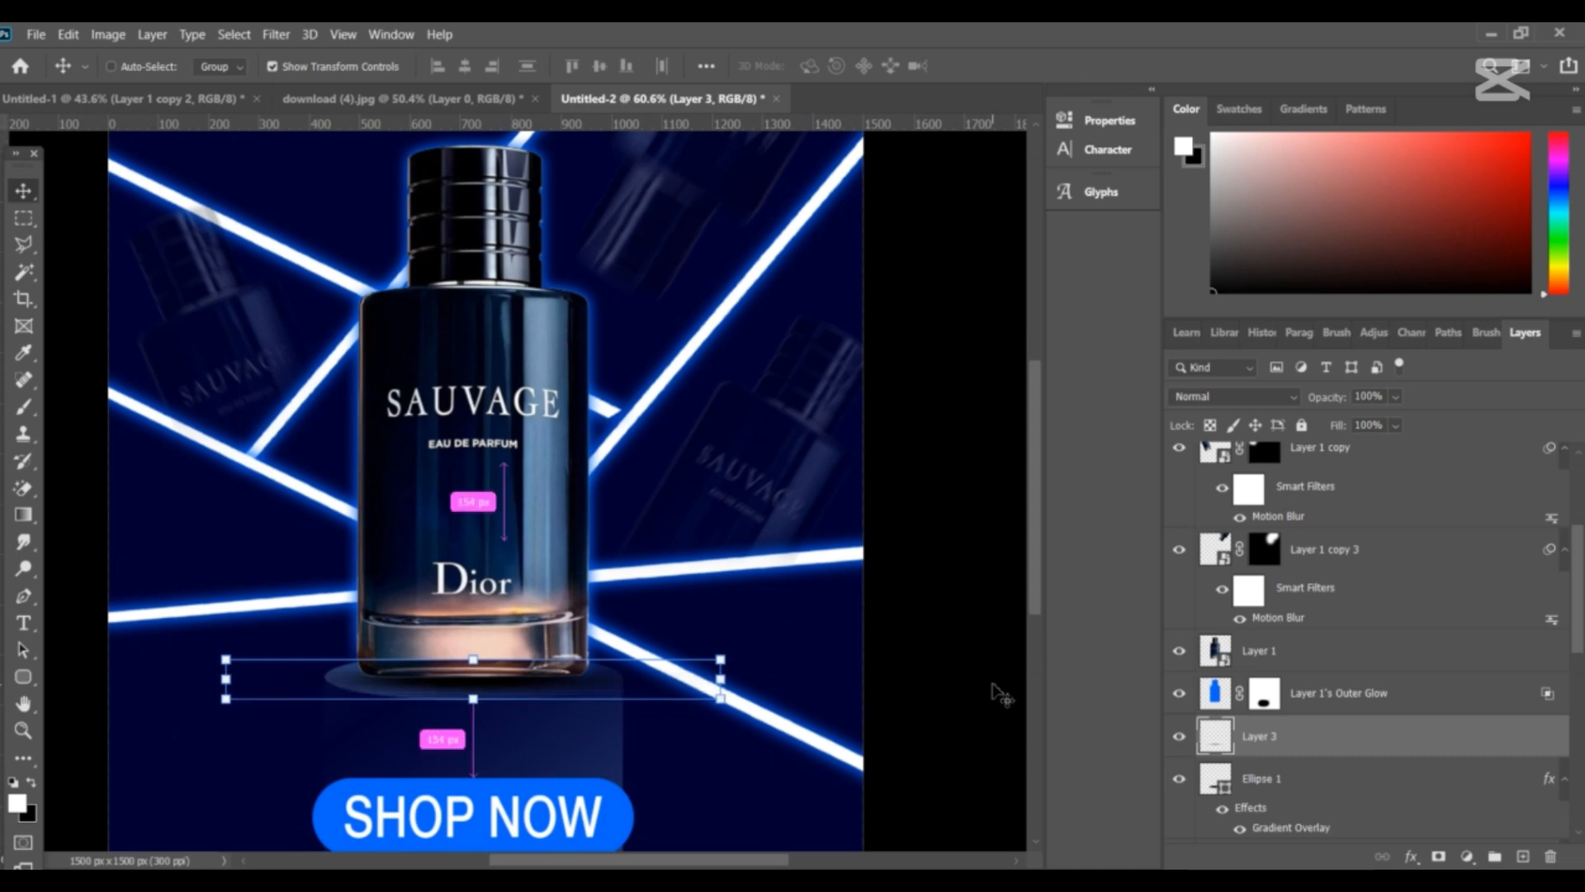
click(881, 692)
scroll(660, 652, down, 4)
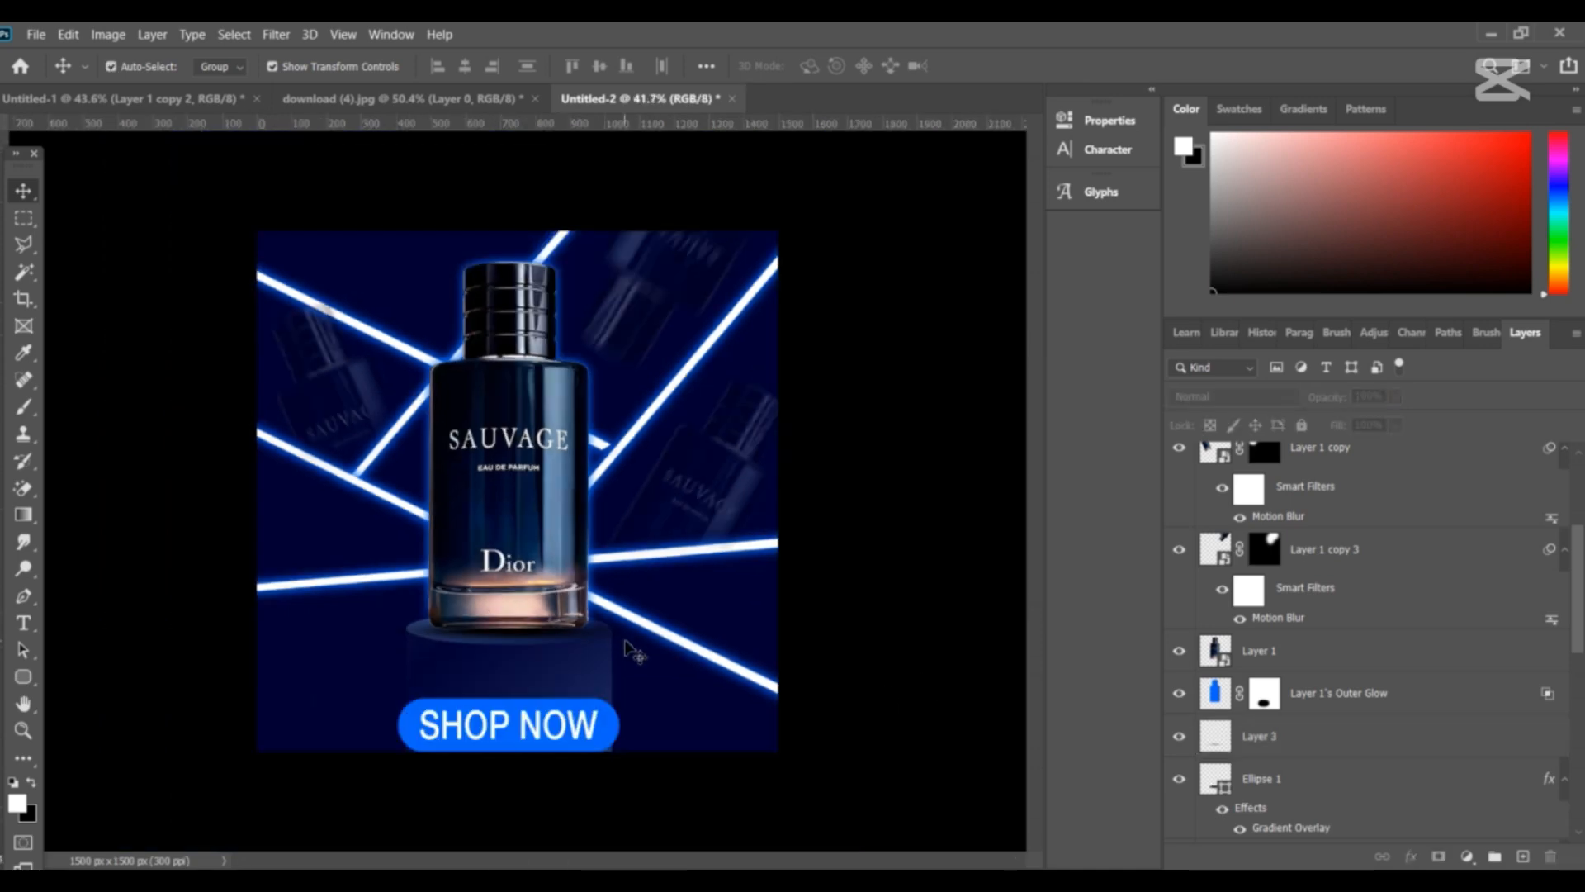